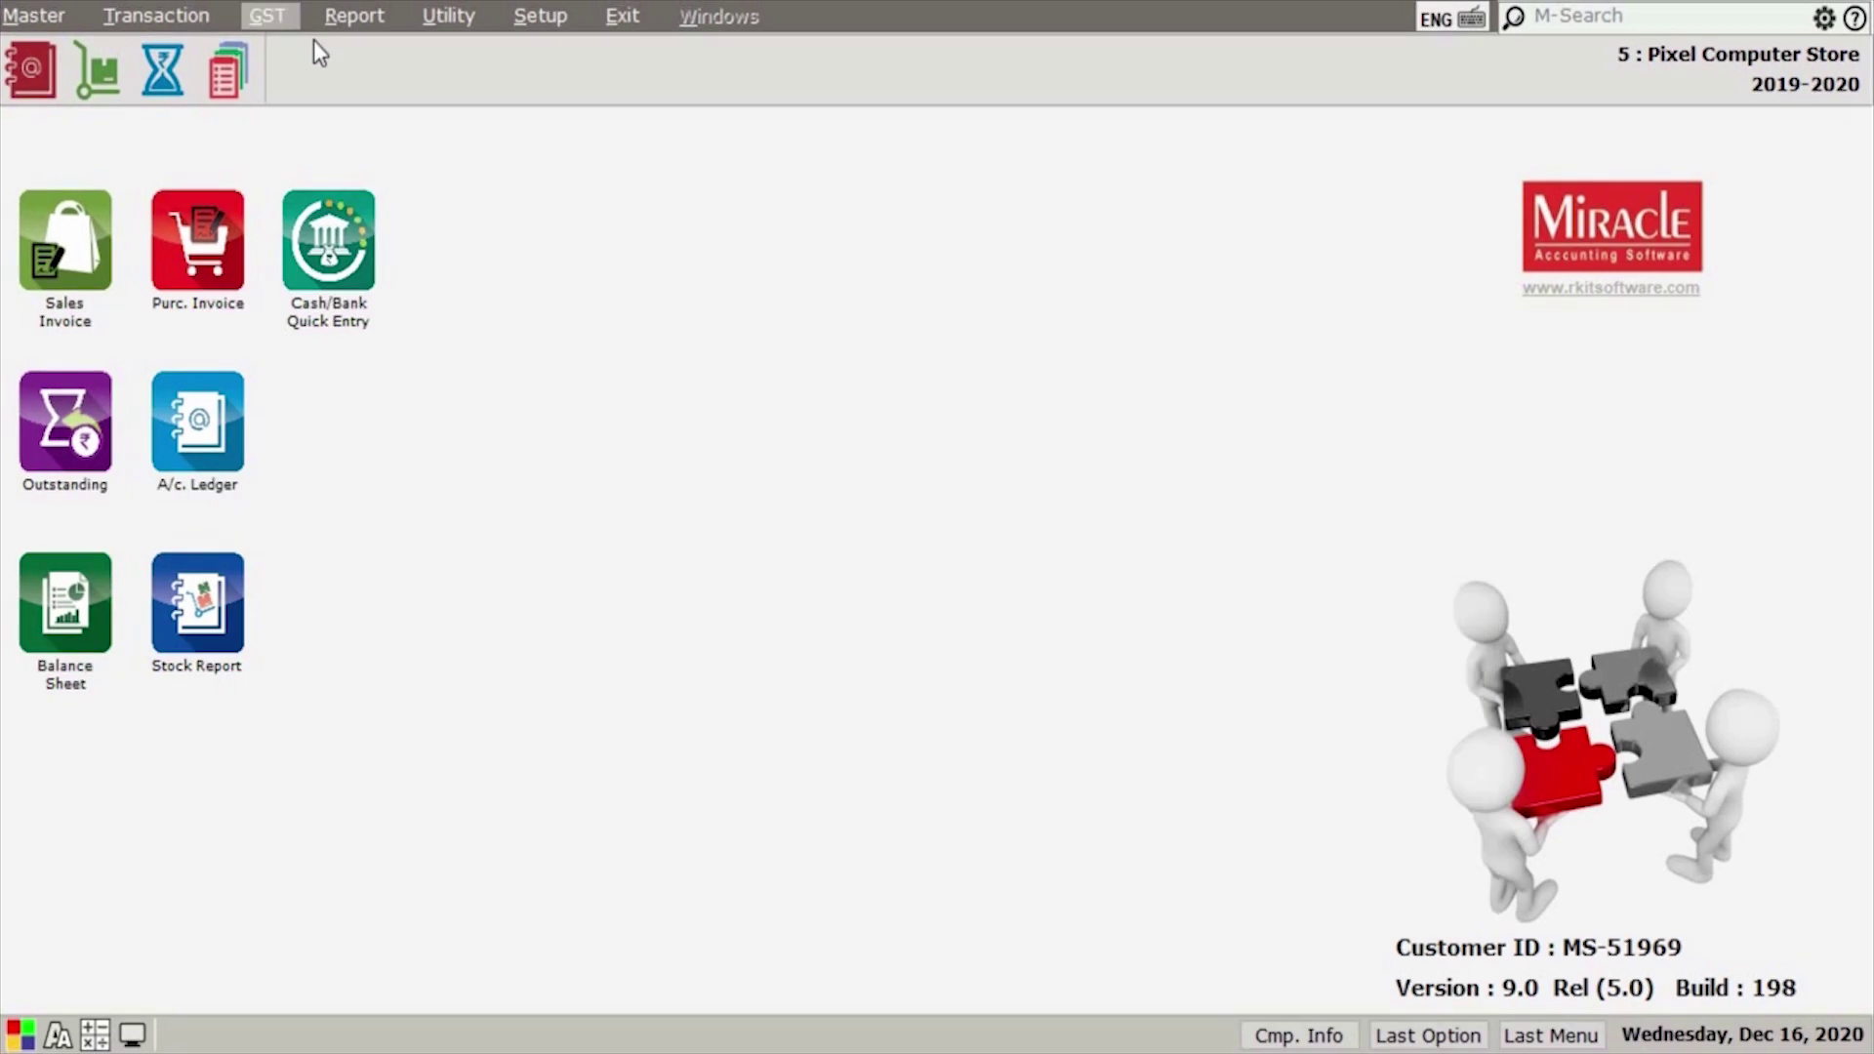
Start a new GST commodity in the GST Commodity master with the description "Desktop Monitors 28%".
{"action": "left_click", "coordinate": [269, 14]}
{"action": "mouse_move", "coordinate": [469, 54]}
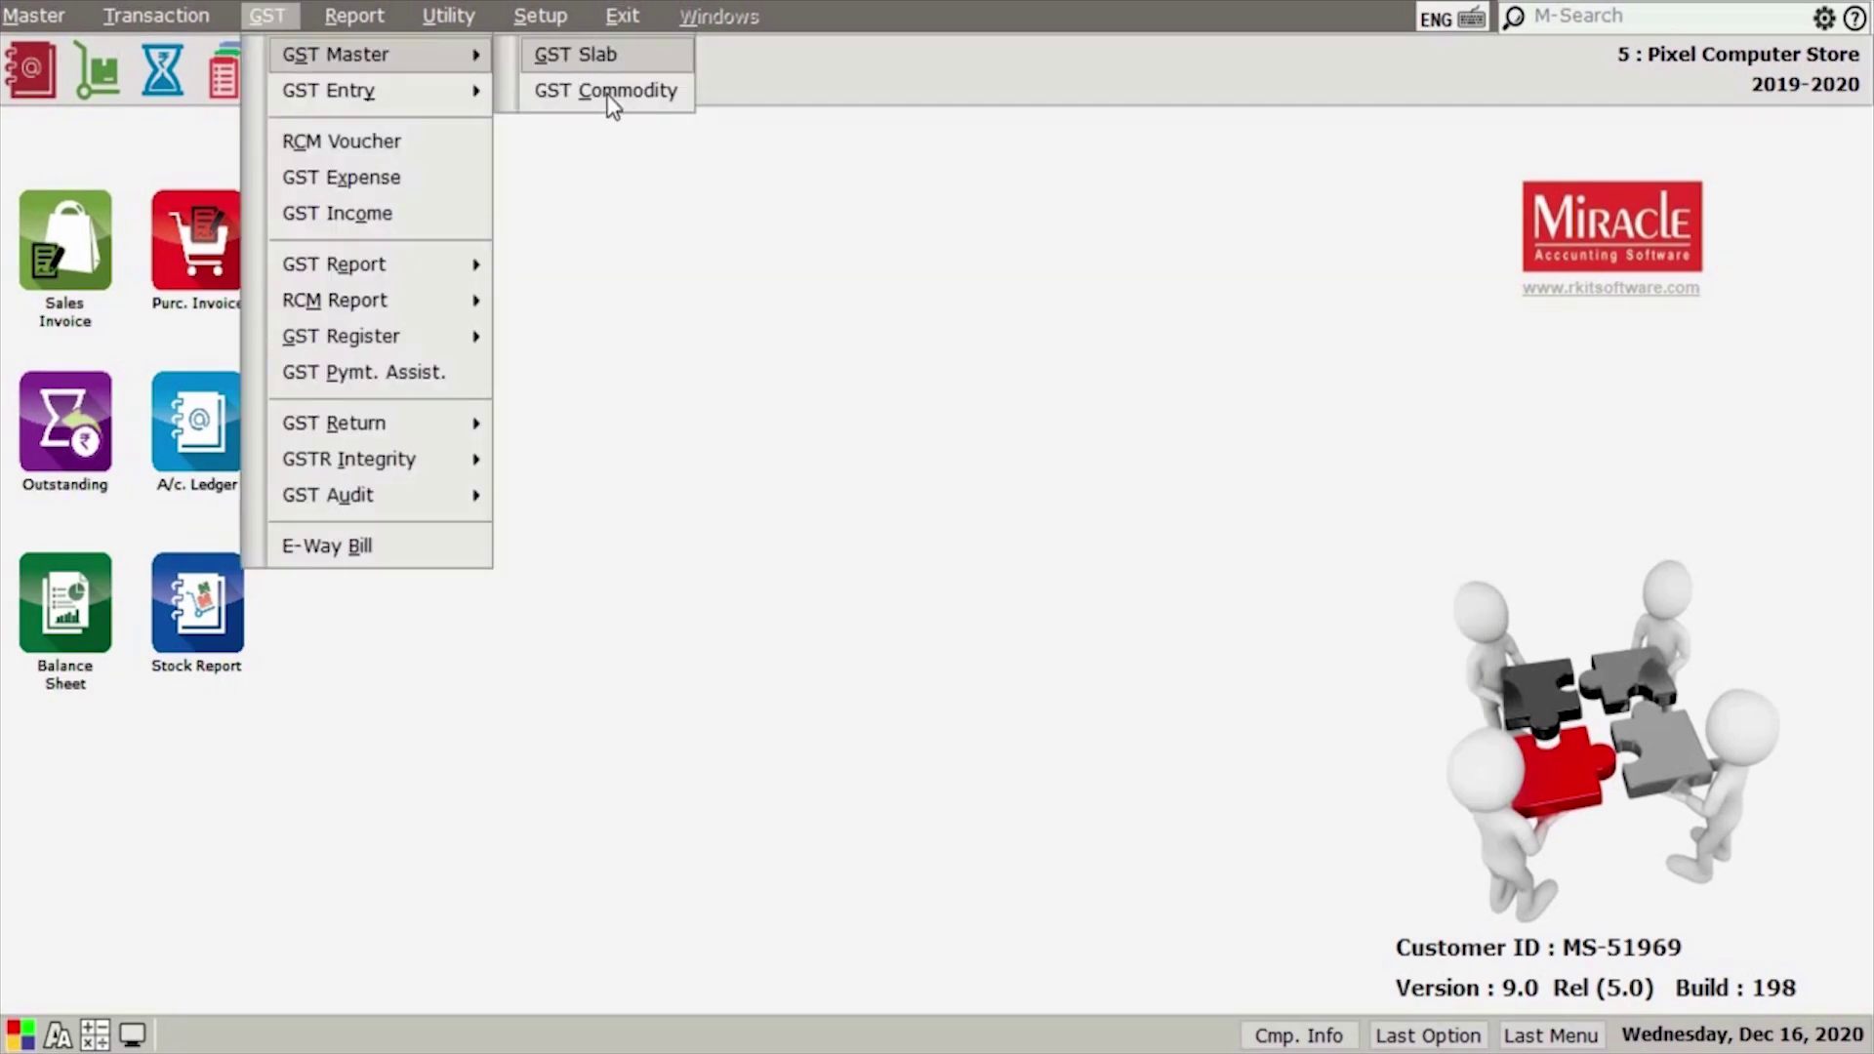
{"action": "key", "text": "Return"}
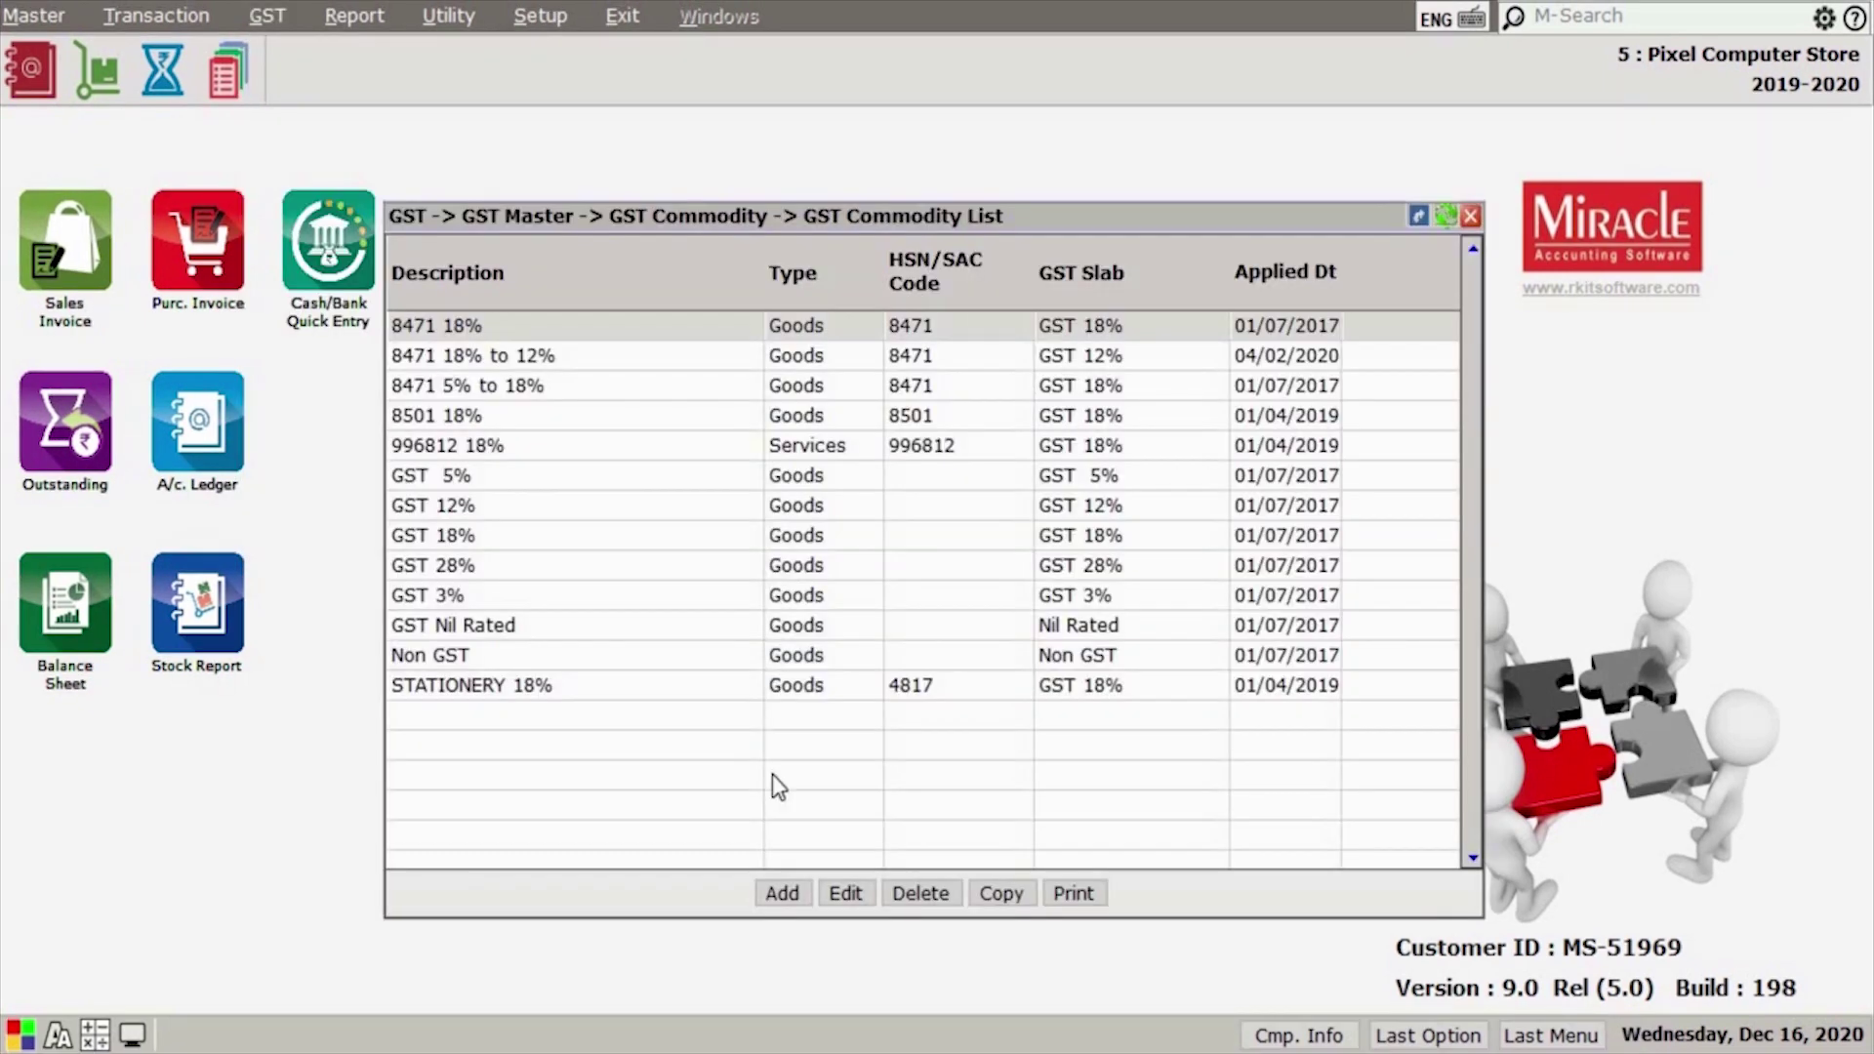
{"action": "left_click", "coordinate": [806, 892]}
{"action": "type", "text": "Desktop"}
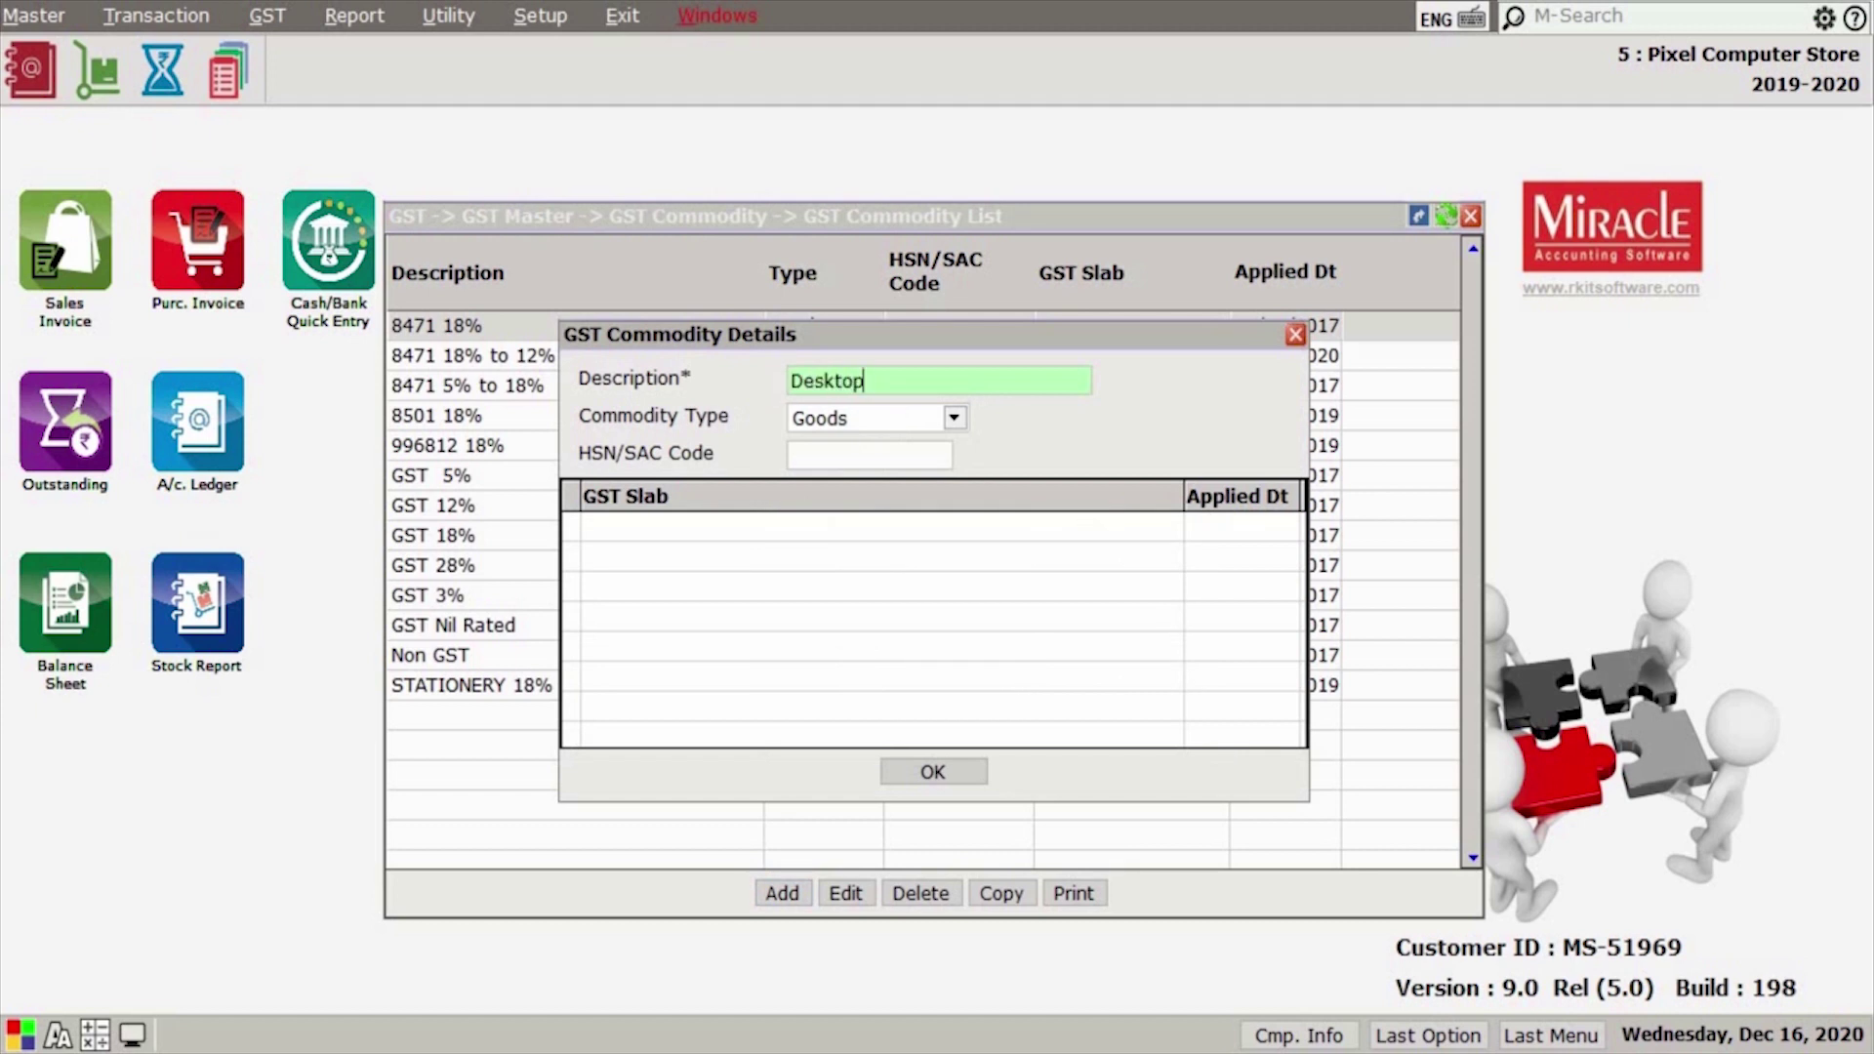
{"action": "type", "text": " Monitors 28%"}
Set the commodity type to Goods and the HSN/SAC code to 8471, and save the commodity.
{"action": "left_click", "coordinate": [900, 421]}
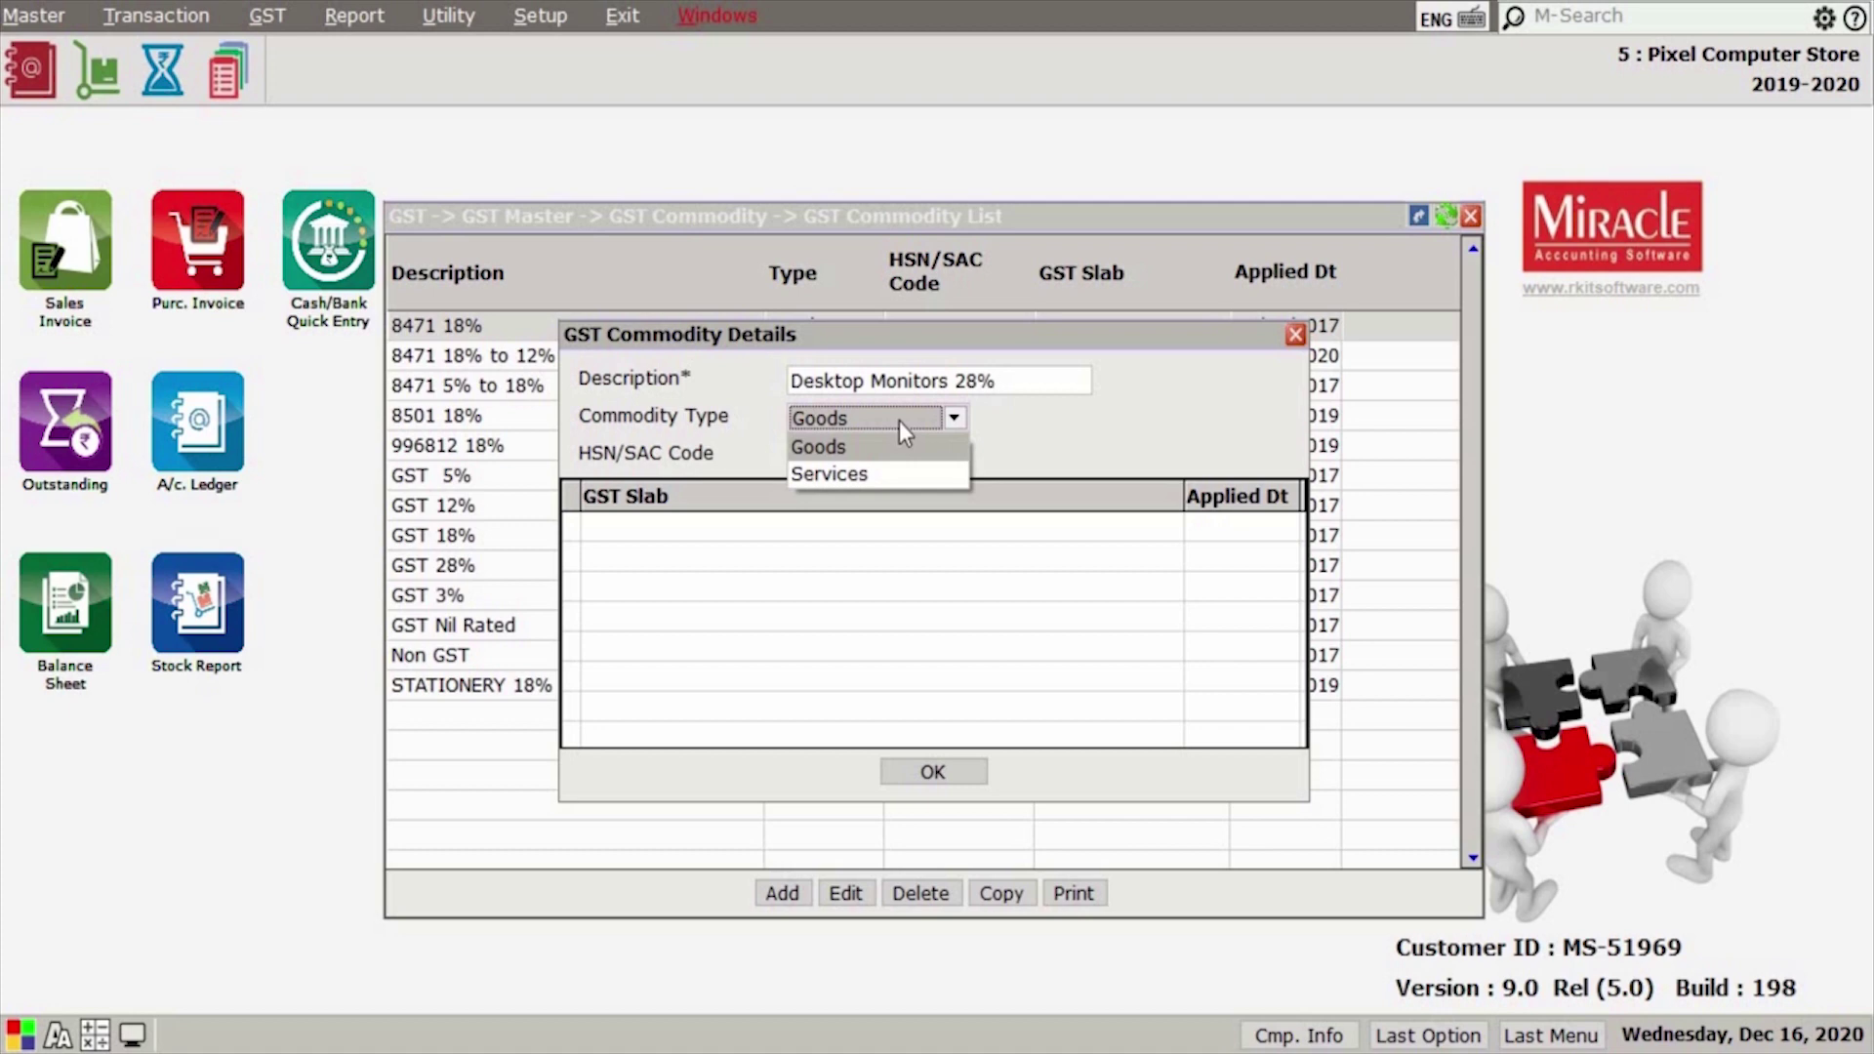
{"action": "key", "text": "Return"}
{"action": "type", "text": "8471"}
{"action": "key", "text": "Return"}
{"action": "left_click", "coordinate": [948, 778]}
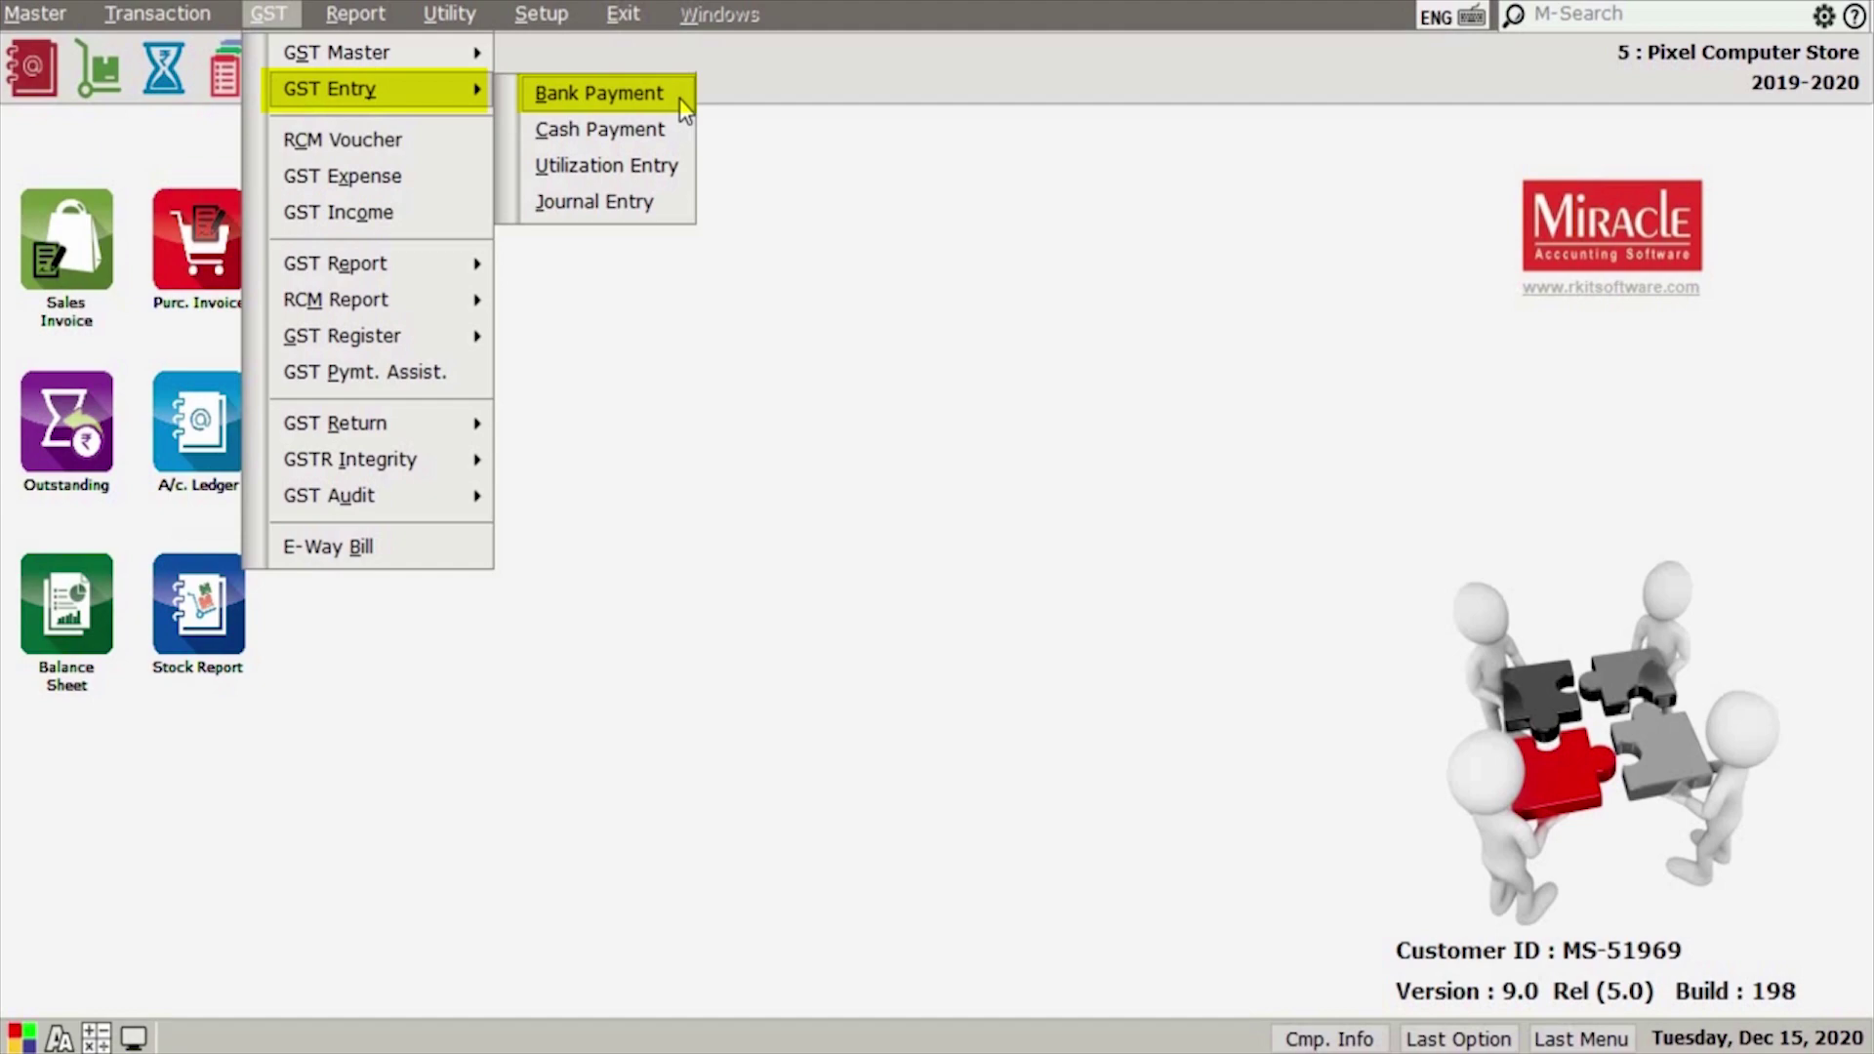
Add a GST bank payment from HDFC Bank dated 11/03/2020 for the period FEBRUARY - 2020.
{"action": "left_click", "coordinate": [680, 97]}
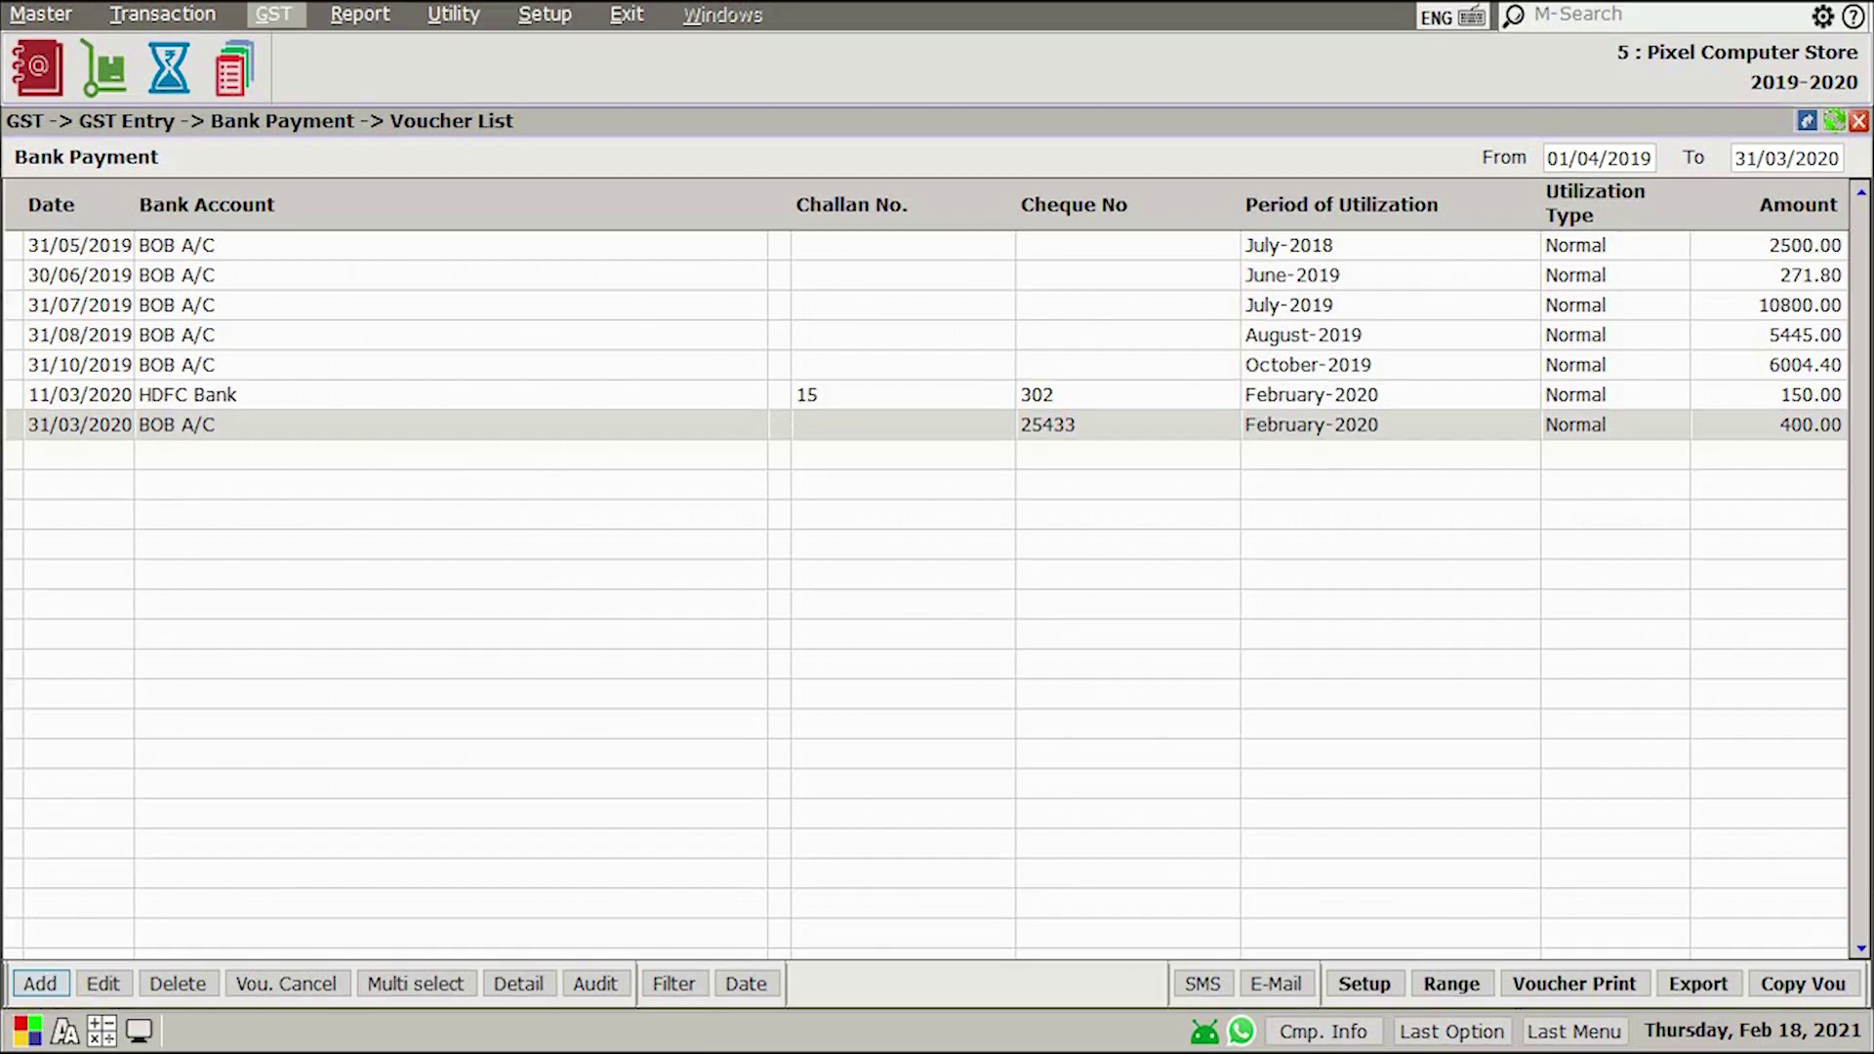
{"action": "left_click", "coordinate": [41, 985]}
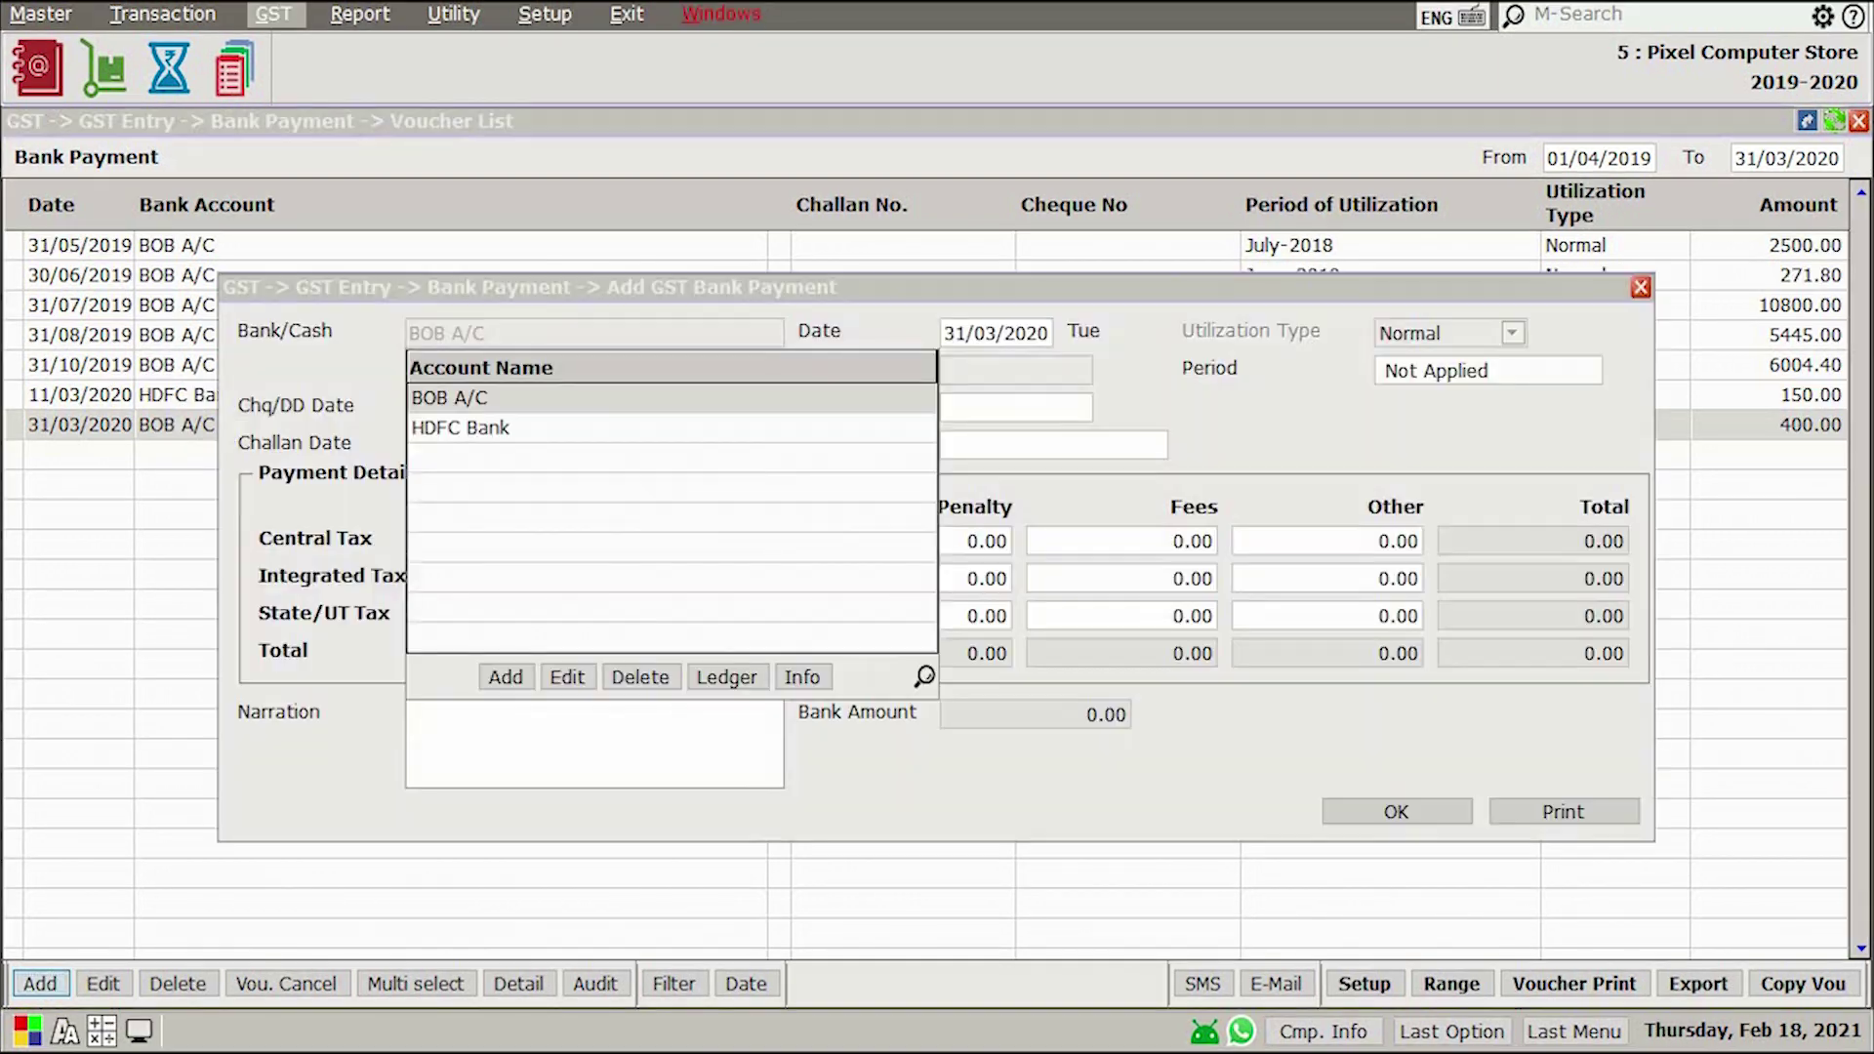
{"action": "left_click", "coordinate": [582, 436]}
{"action": "type", "text": "131032020"}
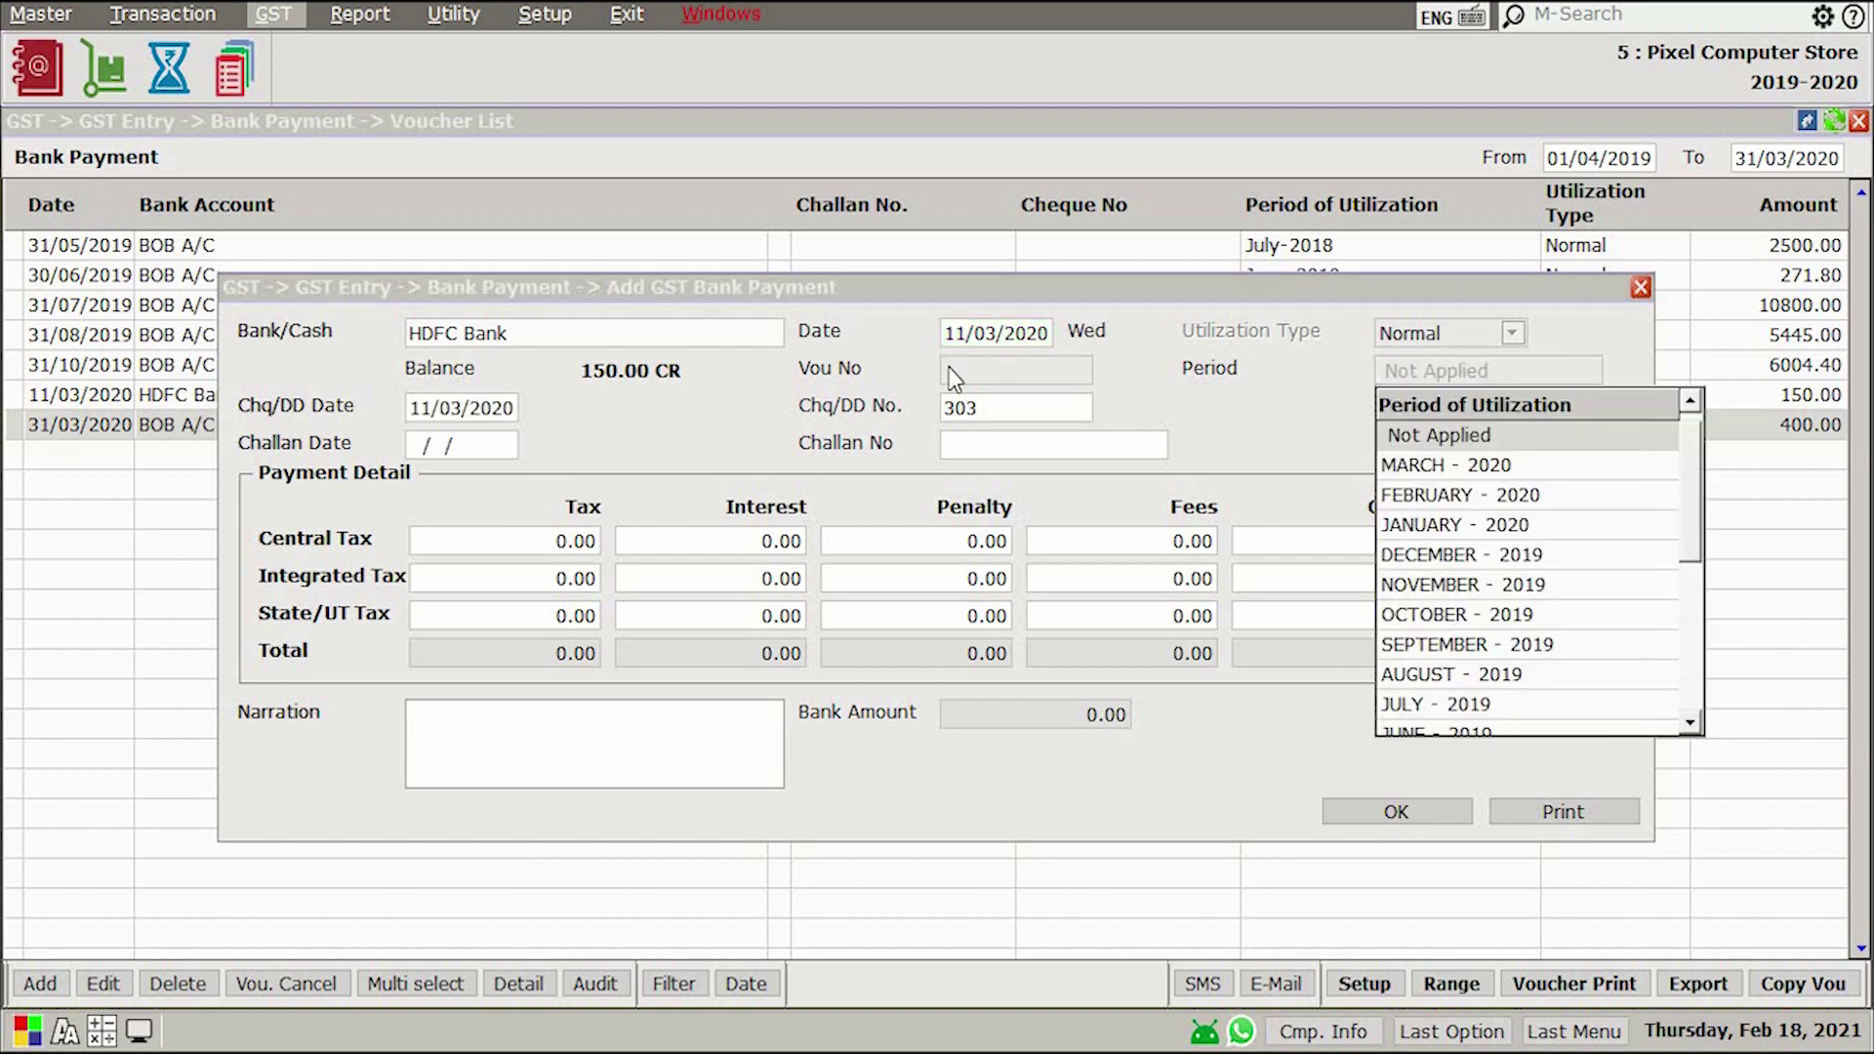
{"action": "key", "text": "Down"}
{"action": "key", "text": "Down"}
{"action": "key", "text": "Return"}
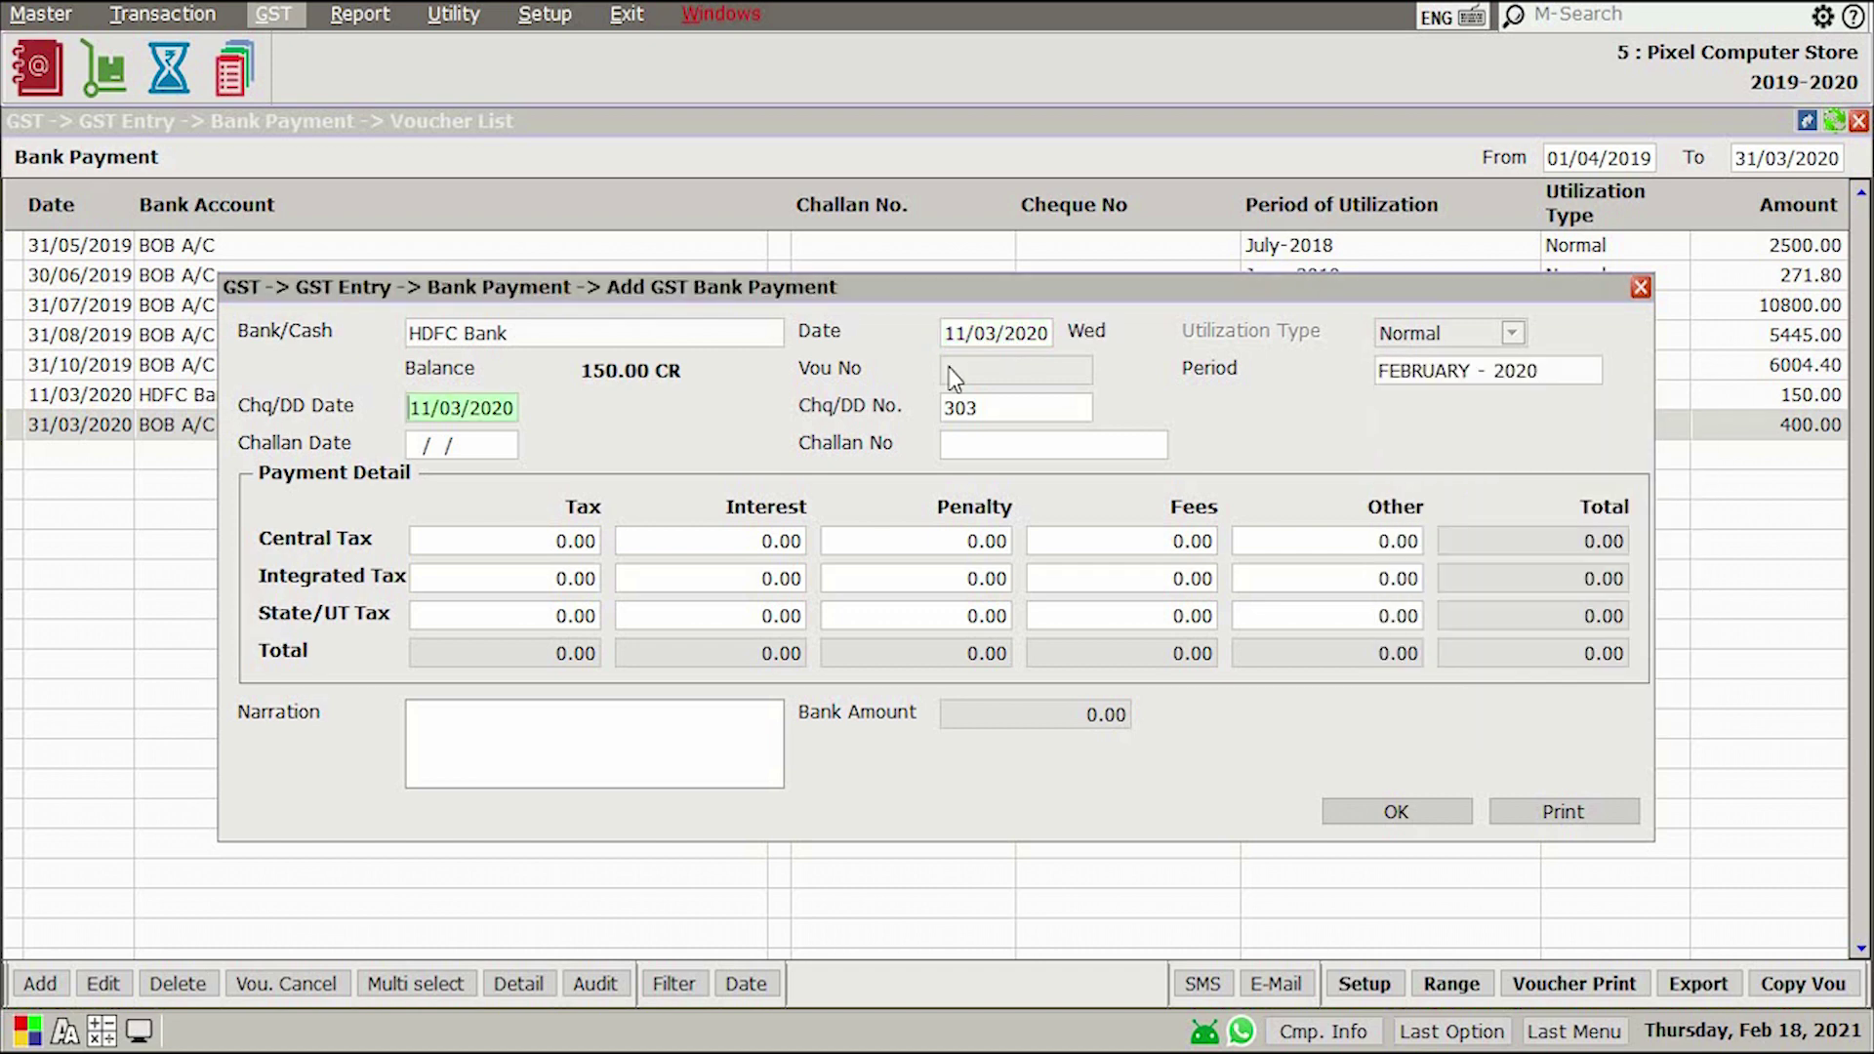
Keep the cheque details and set the challan date to 11/03/2020 and the challan number to 145212.
{"action": "key", "text": "Return"}
{"action": "key", "text": "Return"}
{"action": "type", "text": "11032020"}
{"action": "key", "text": "Return"}
{"action": "type", "text": "145212"}
{"action": "key", "text": "Return"}
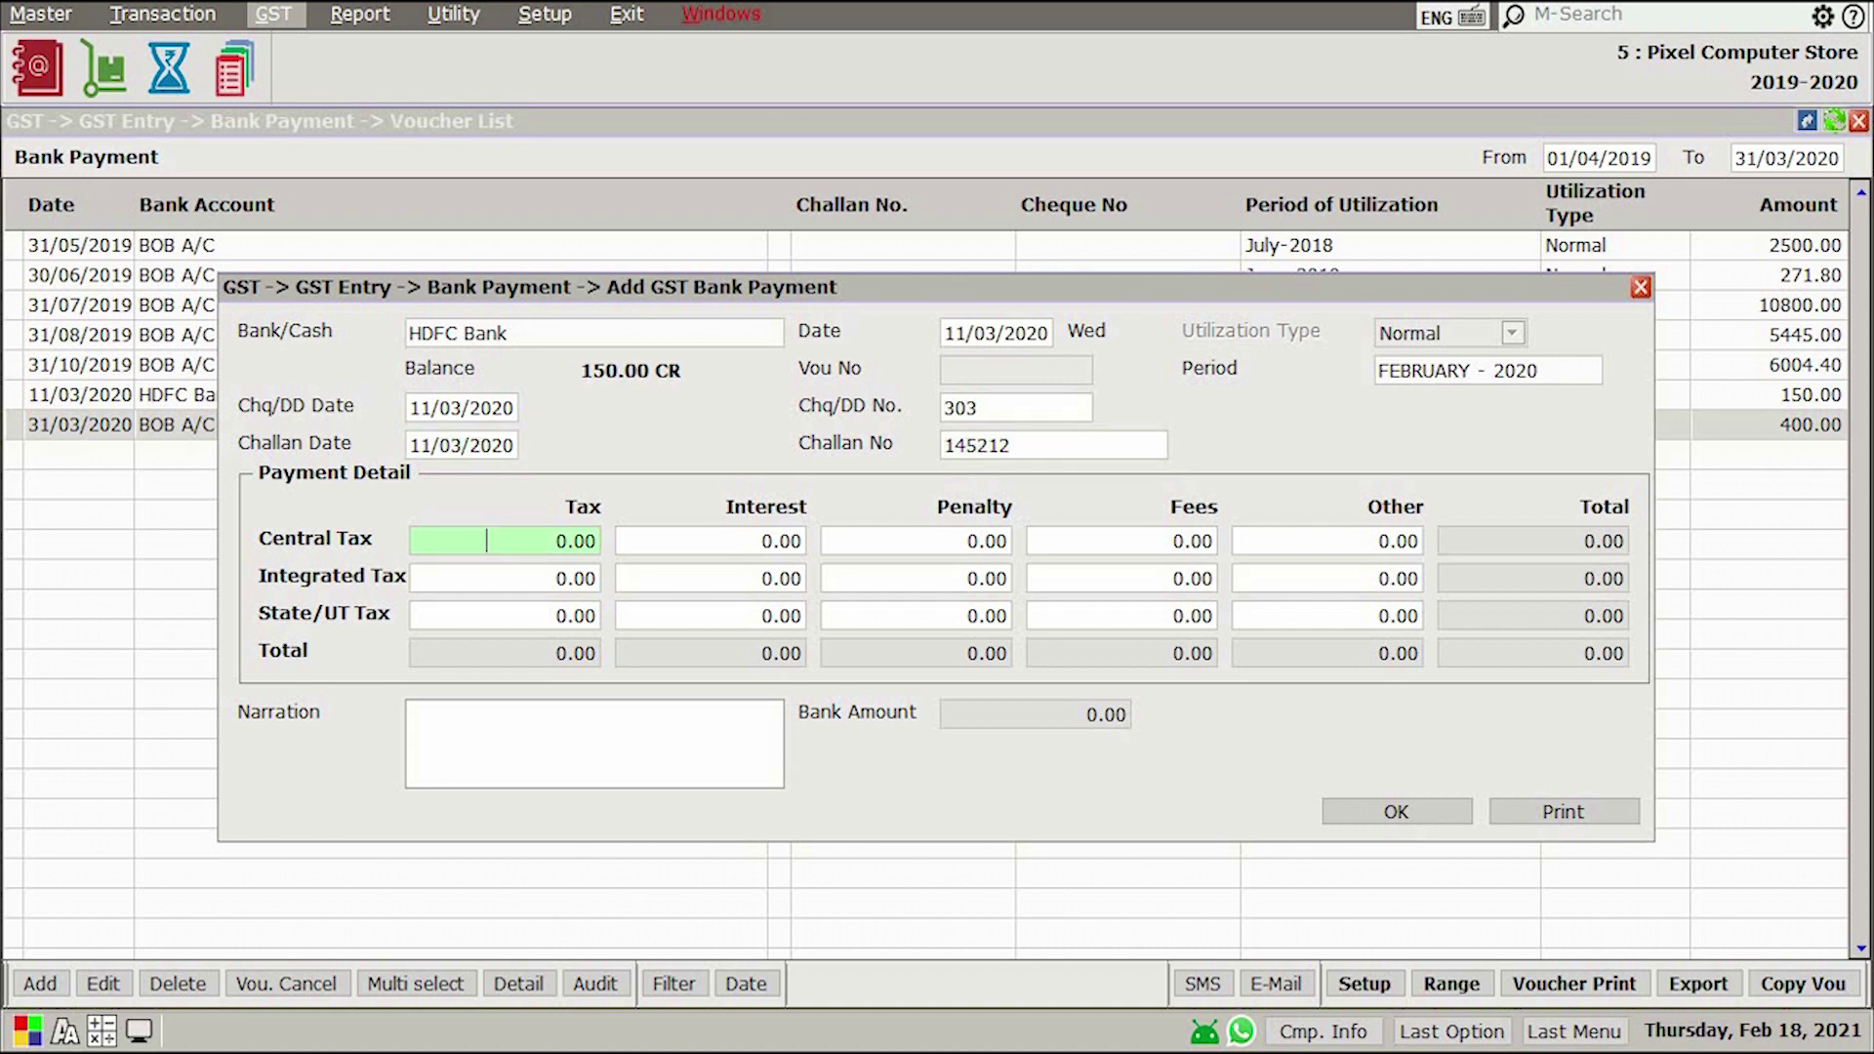
Enter 2000 as the Central Tax amount, leaving its other charges and the Integrated Tax row at zero.
{"action": "type", "text": "2000"}
{"action": "key", "text": "Return"}
{"action": "key", "text": "Return"}
{"action": "key", "text": "Return"}
{"action": "key", "text": "Return"}
{"action": "key", "text": "Return"}
{"action": "key", "text": "Return"}
{"action": "key", "text": "Return"}
{"action": "key", "text": "Return"}
{"action": "key", "text": "Return"}
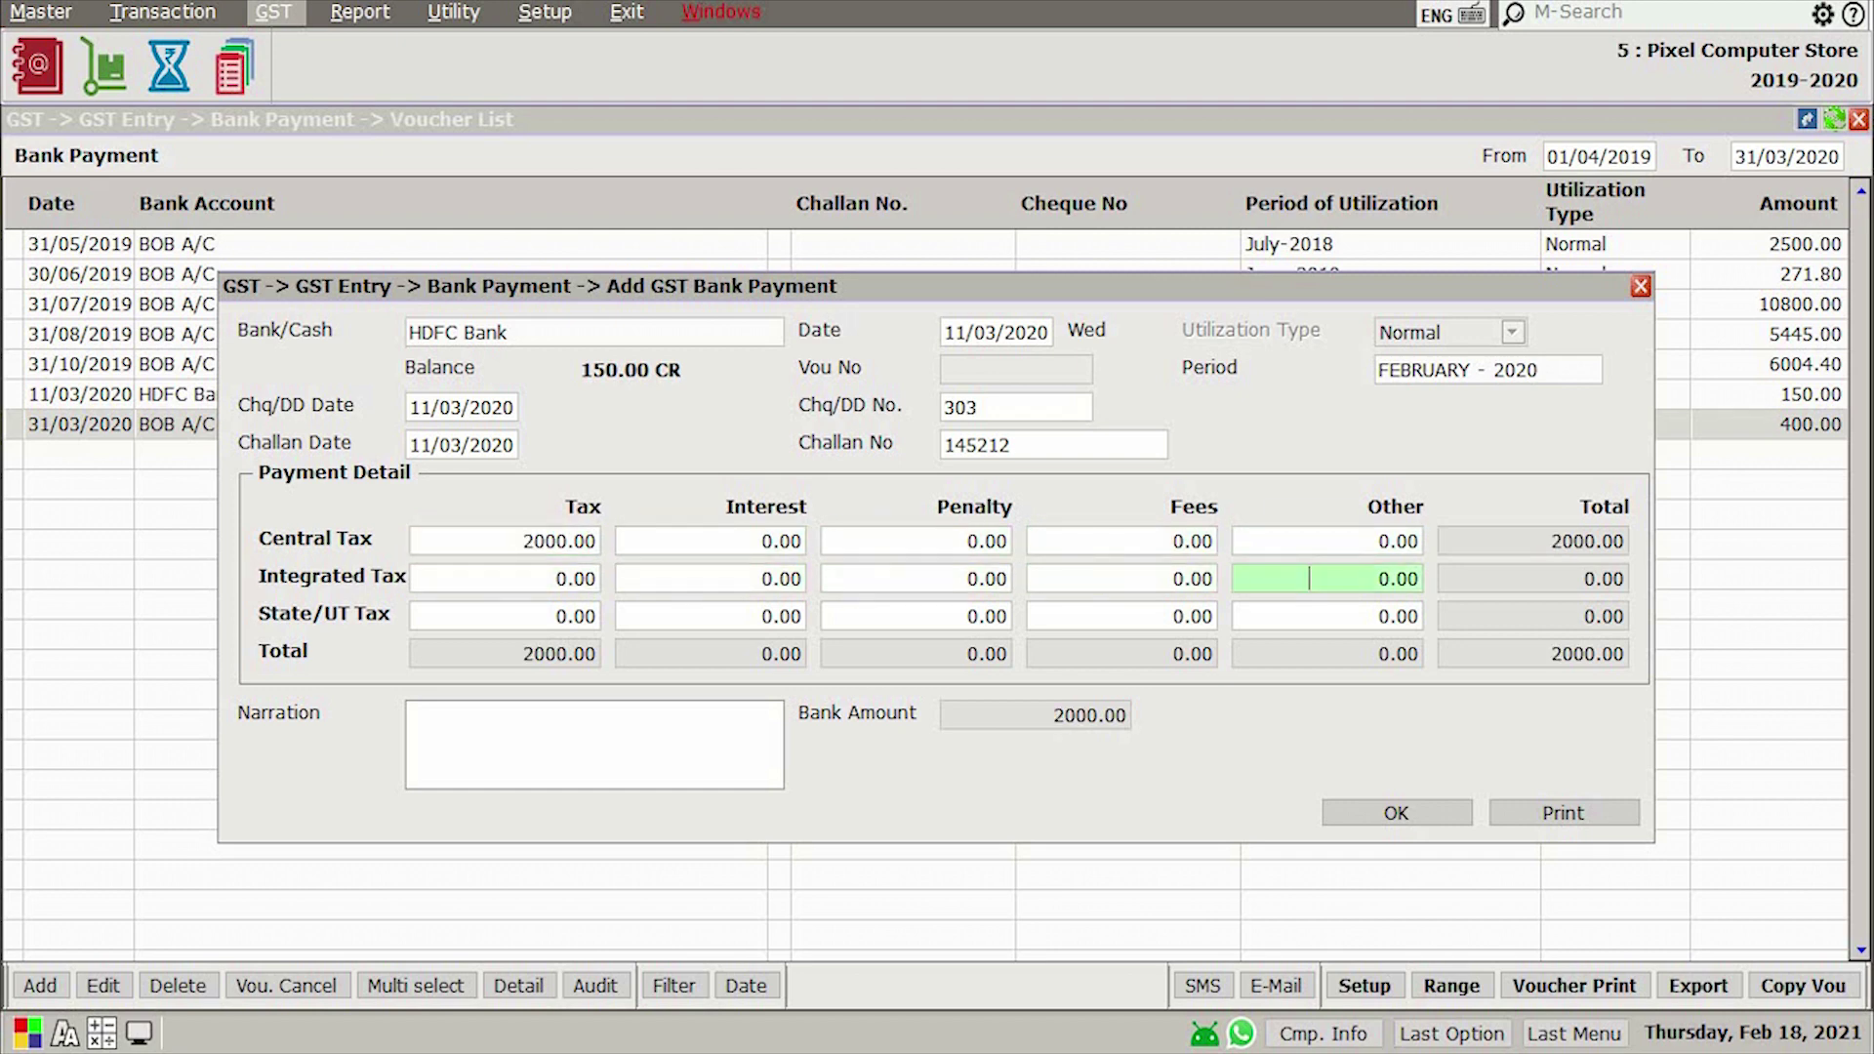
Enter 2000 as the State/UT Tax amount and save the GST bank payment without a narration.
{"action": "key", "text": "Return"}
{"action": "type", "text": "2000"}
{"action": "key", "text": "Return"}
{"action": "key", "text": "Return"}
{"action": "key", "text": "Return"}
{"action": "key", "text": "Return"}
{"action": "key", "text": "Return"}
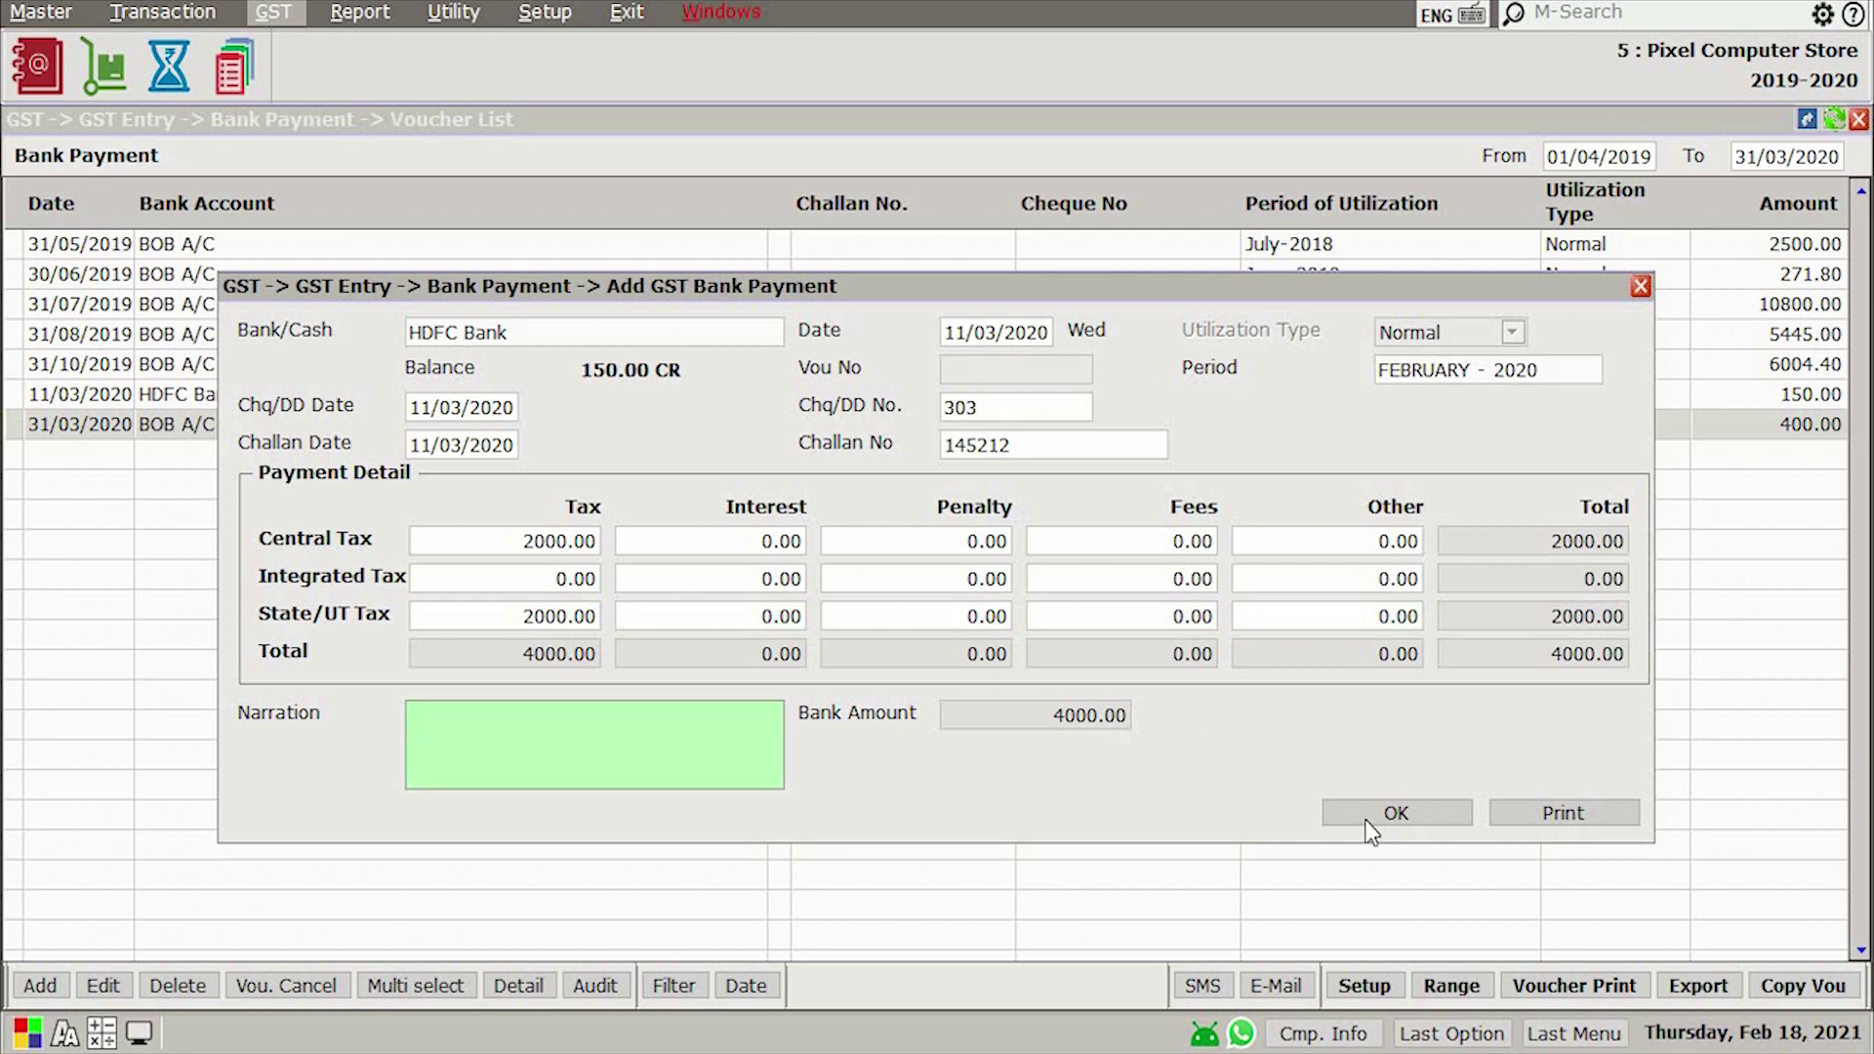
{"action": "left_click", "coordinate": [1398, 816]}
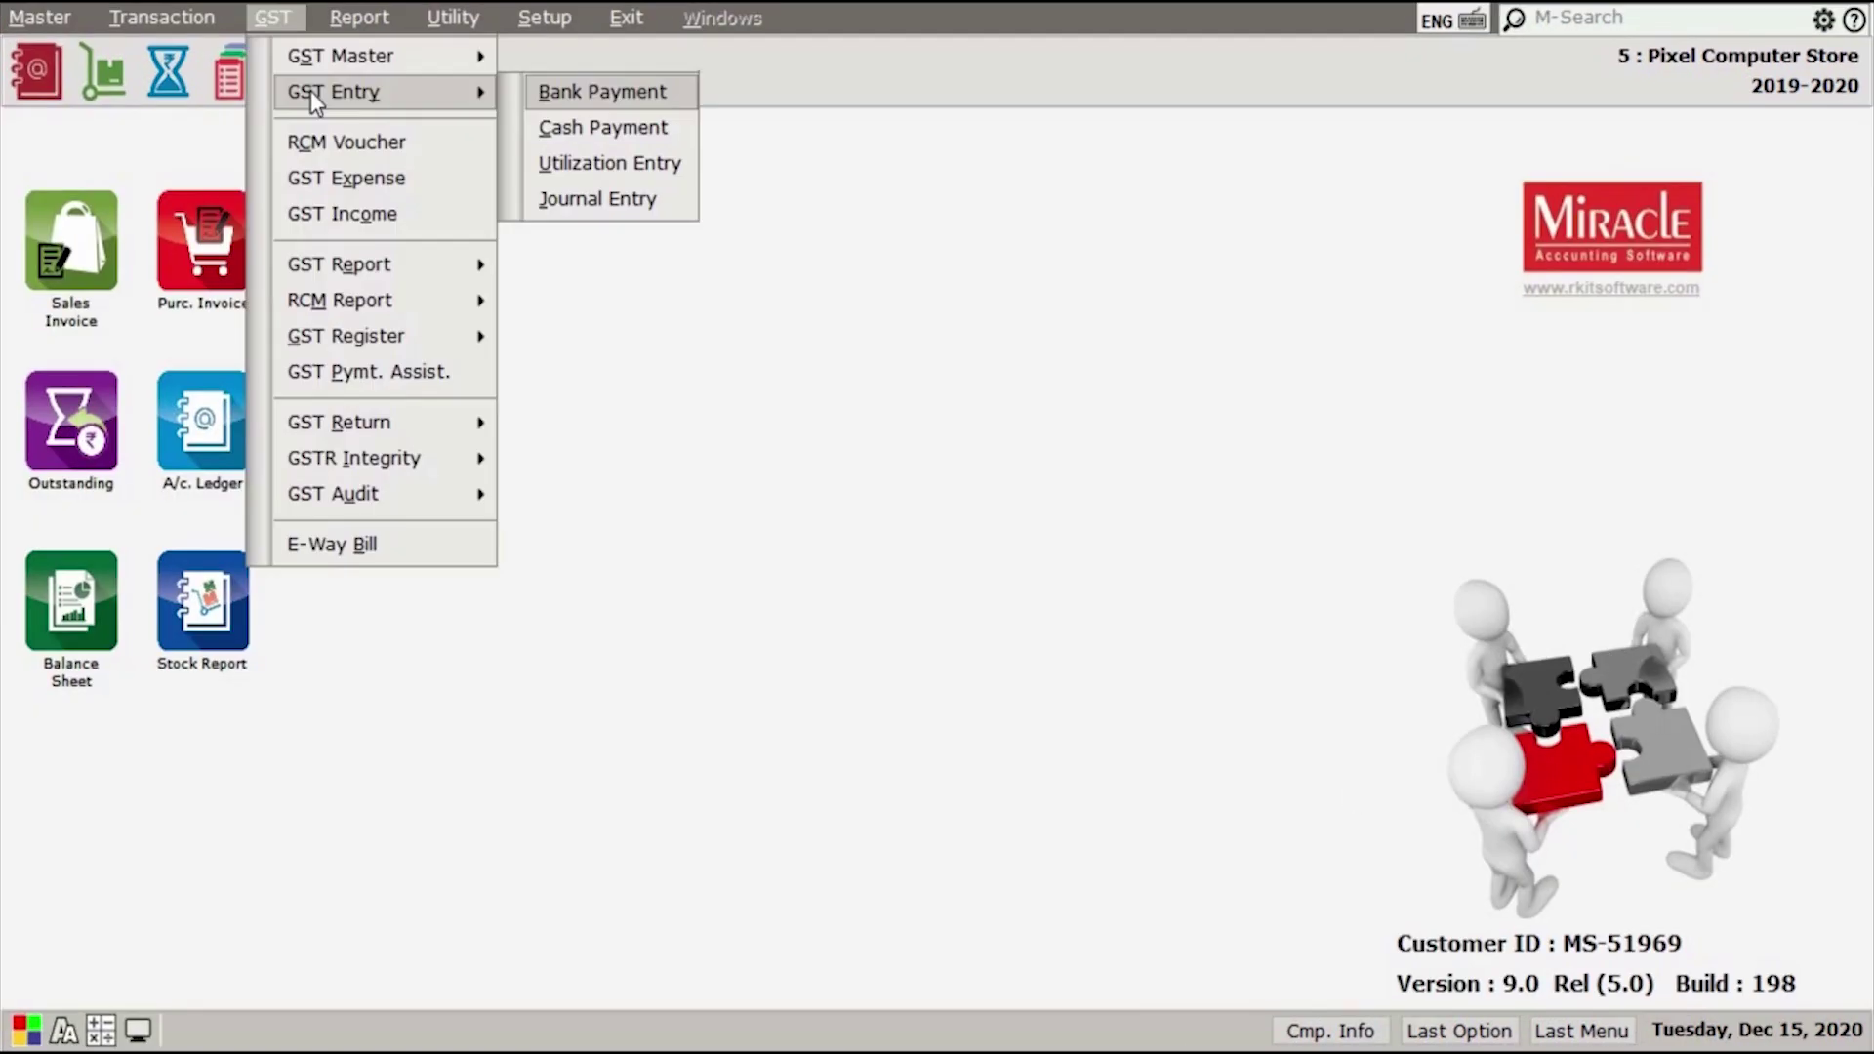
Open the GST Utilization Entry.
{"action": "key", "text": "Down"}
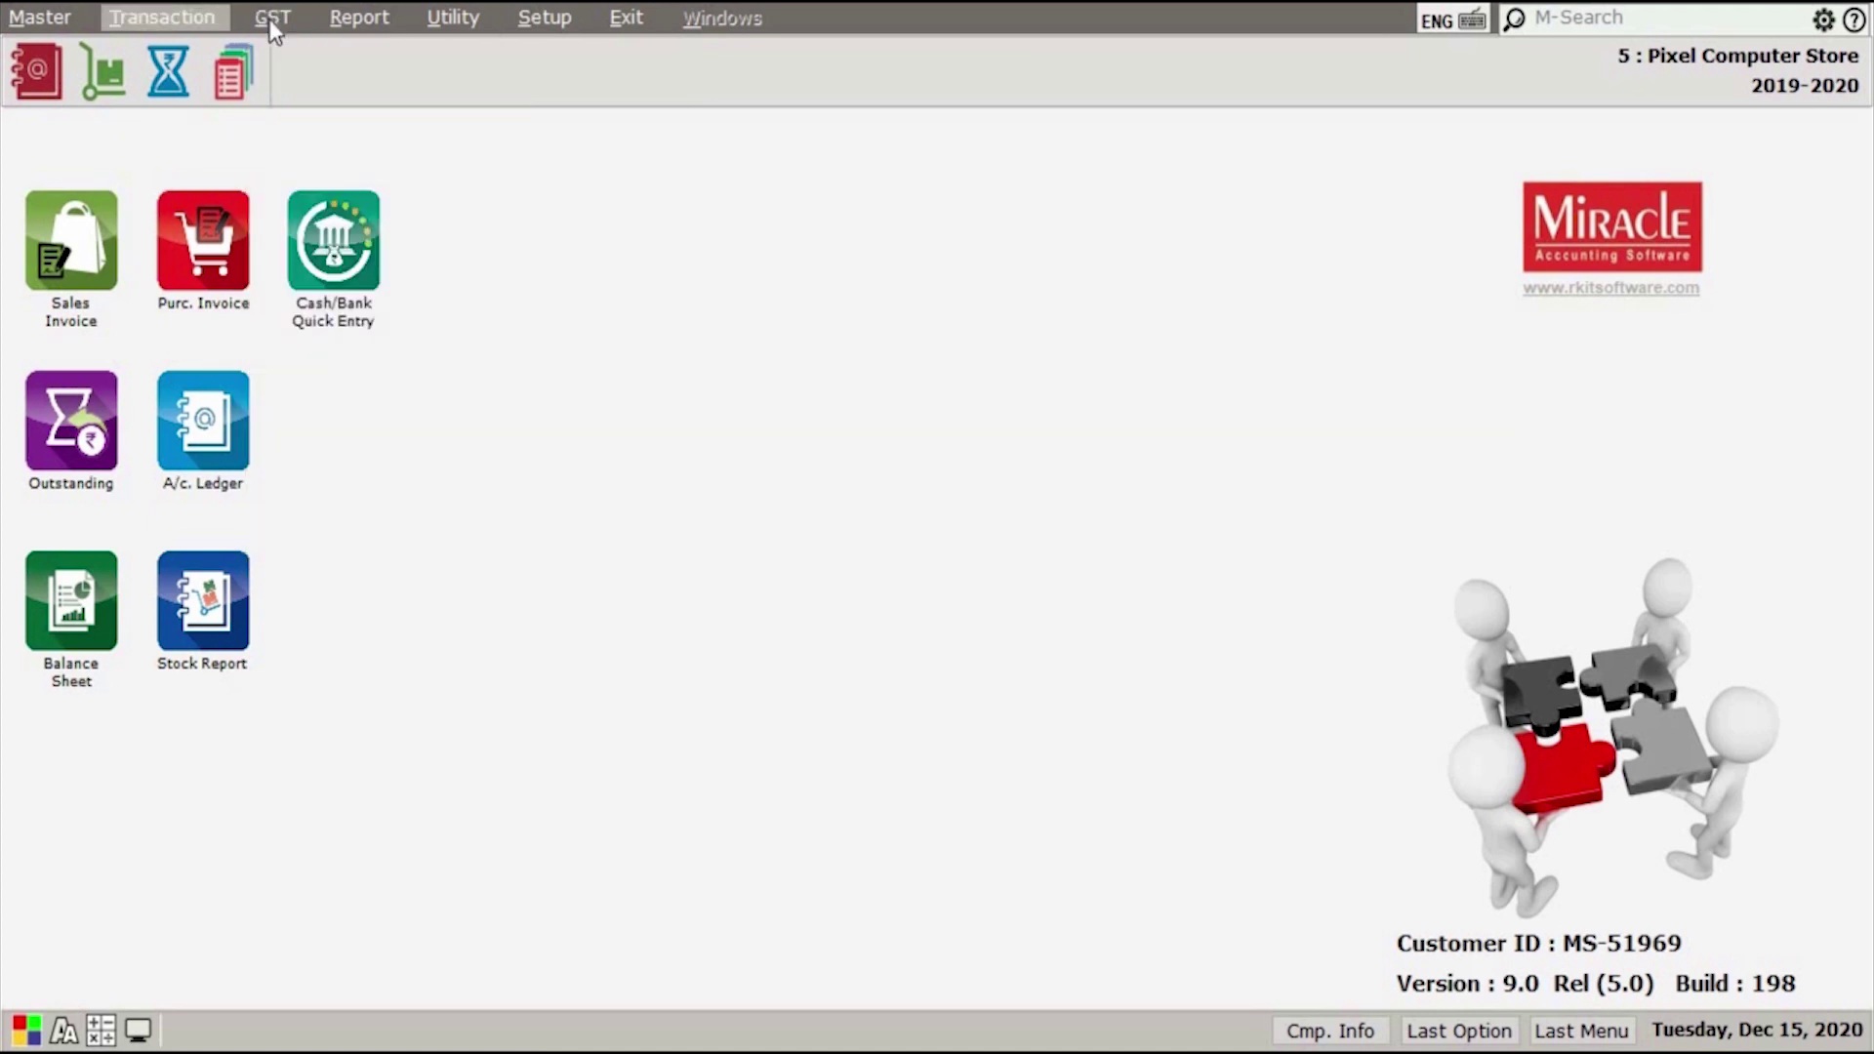
{"action": "left_click", "coordinate": [270, 21]}
{"action": "mouse_move", "coordinate": [396, 97]}
{"action": "left_click", "coordinate": [622, 170]}
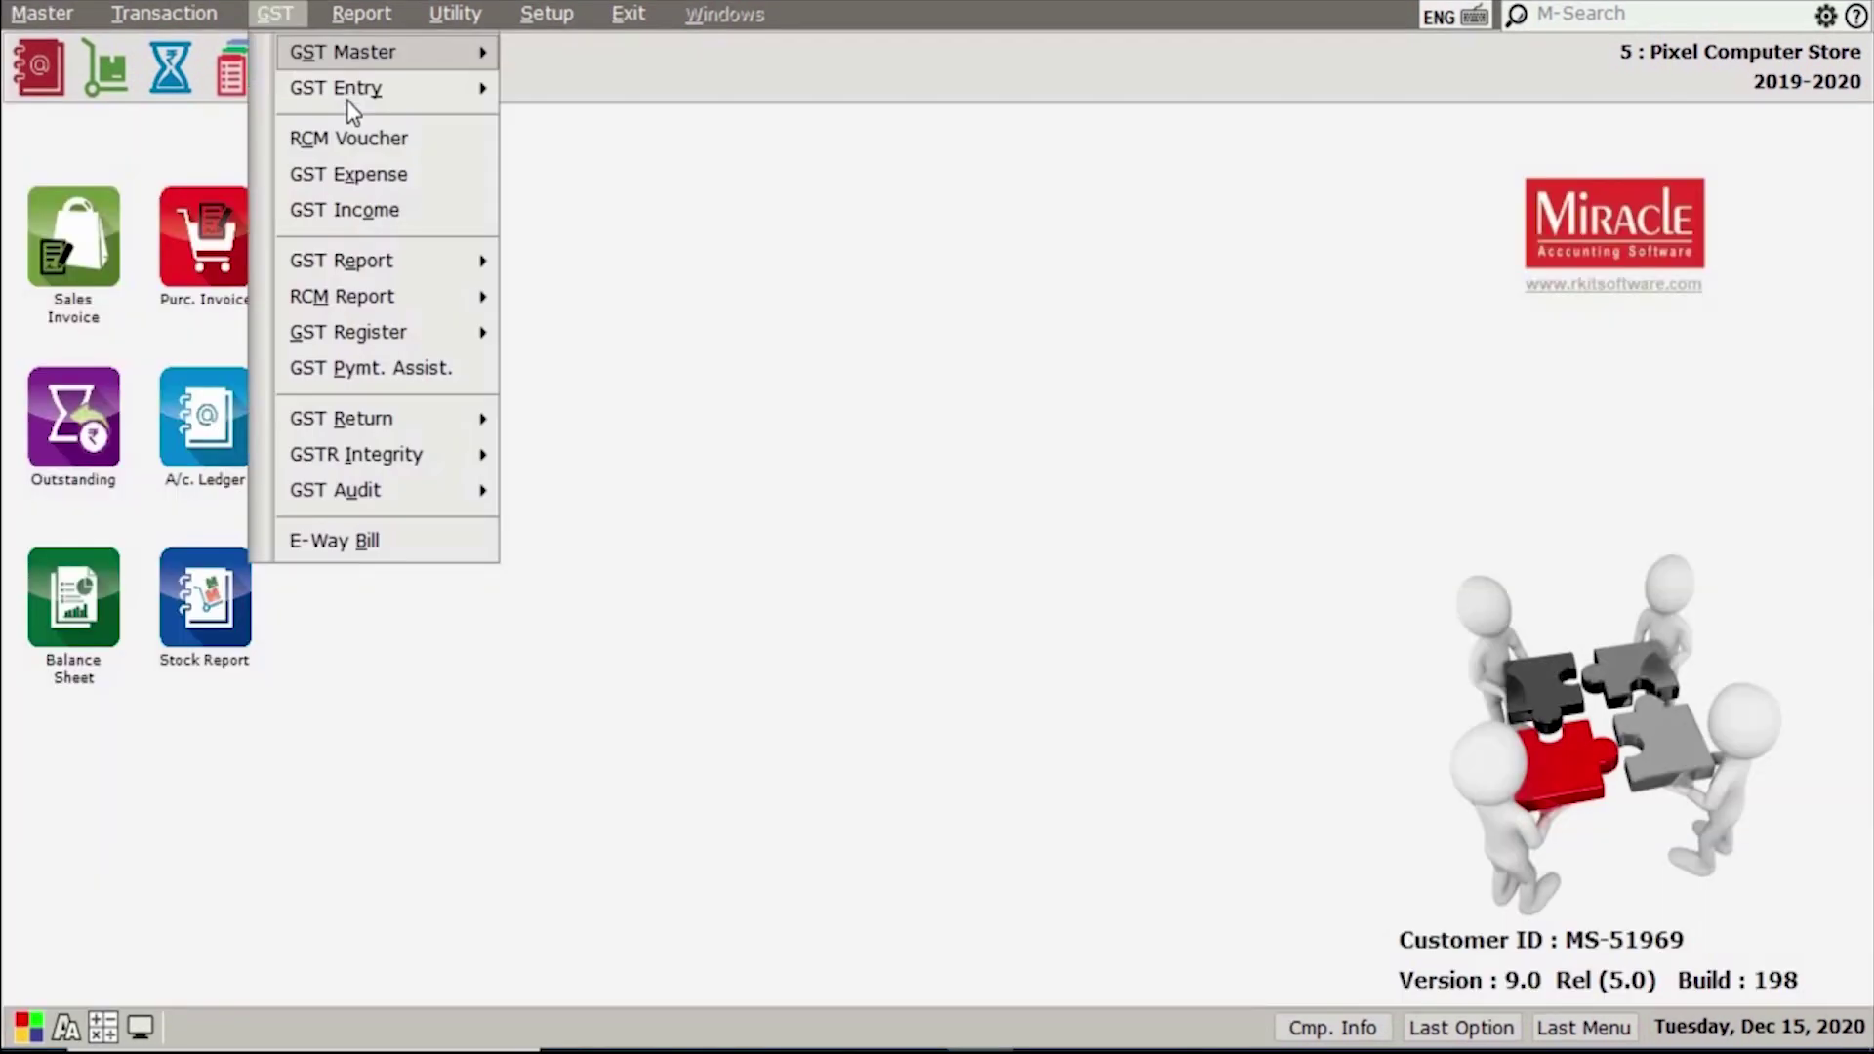
Open a new GST journal entry and review its type options from Opening to Import RCM.
{"action": "mouse_move", "coordinate": [348, 93]}
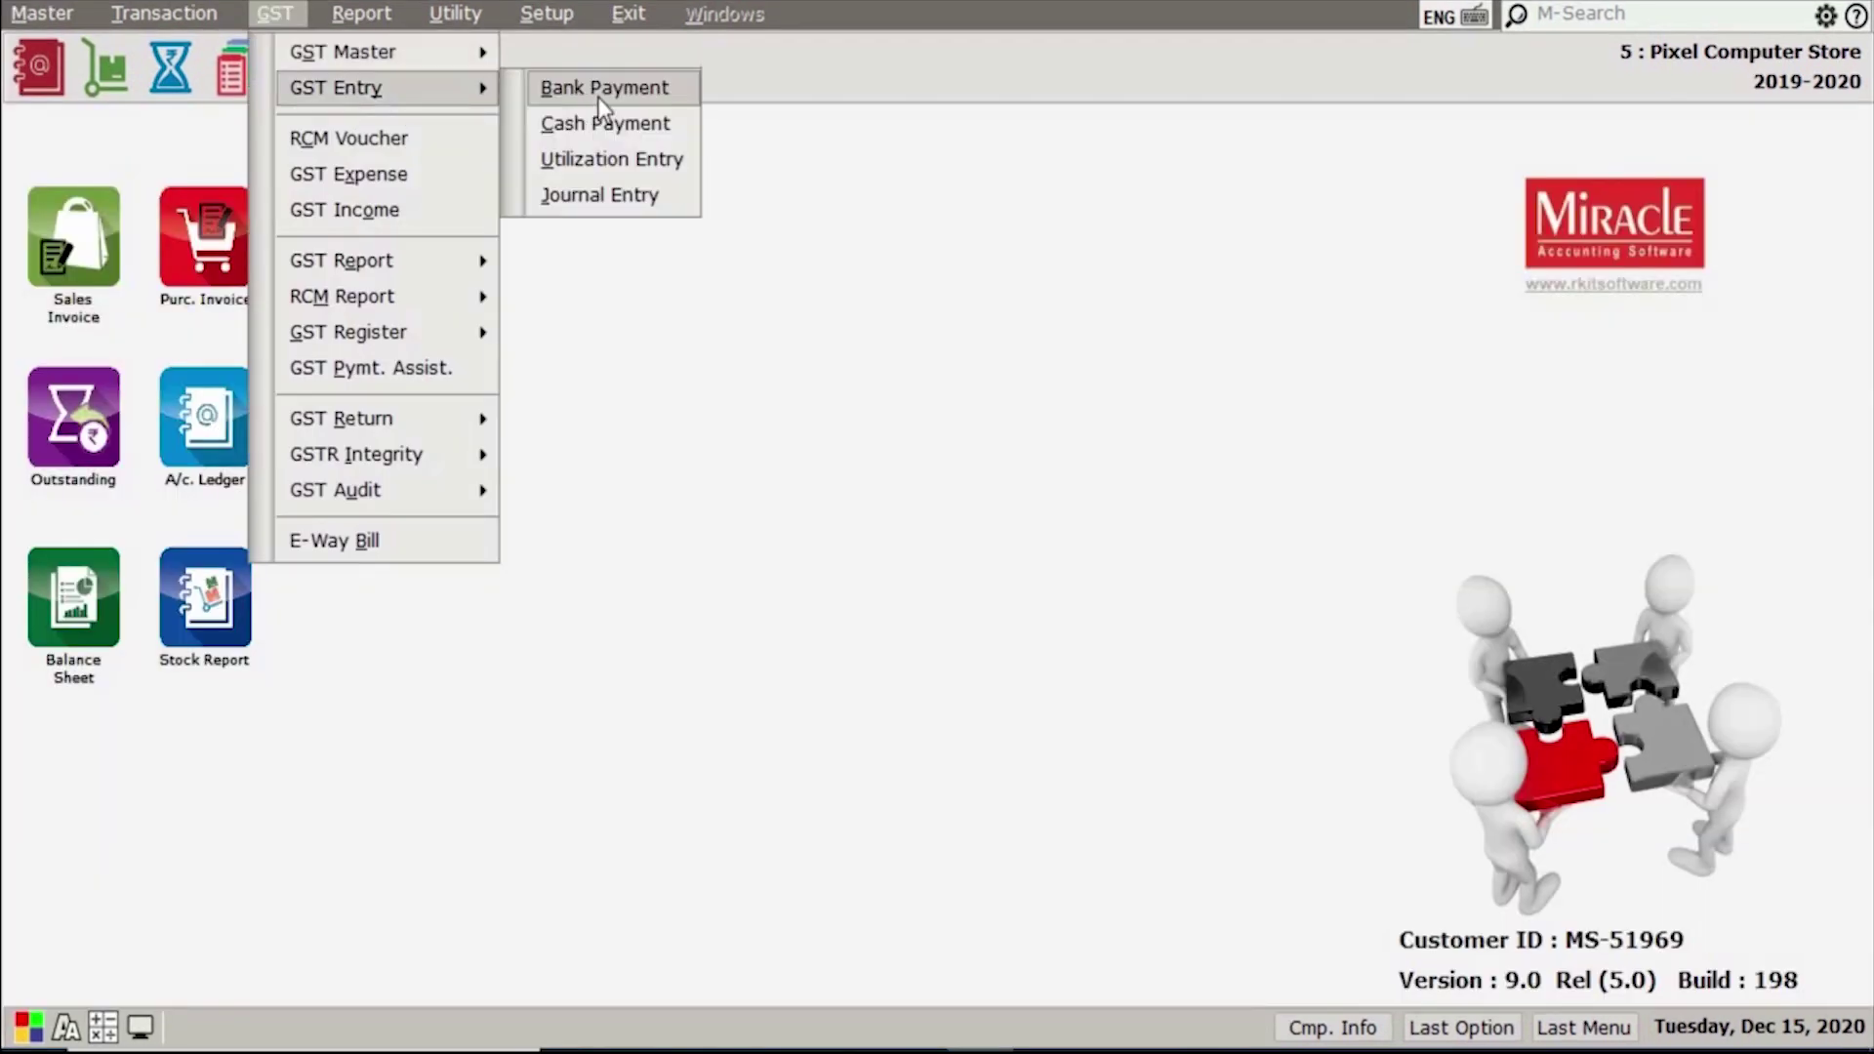
{"action": "left_click", "coordinate": [606, 195]}
{"action": "left_click", "coordinate": [41, 979]}
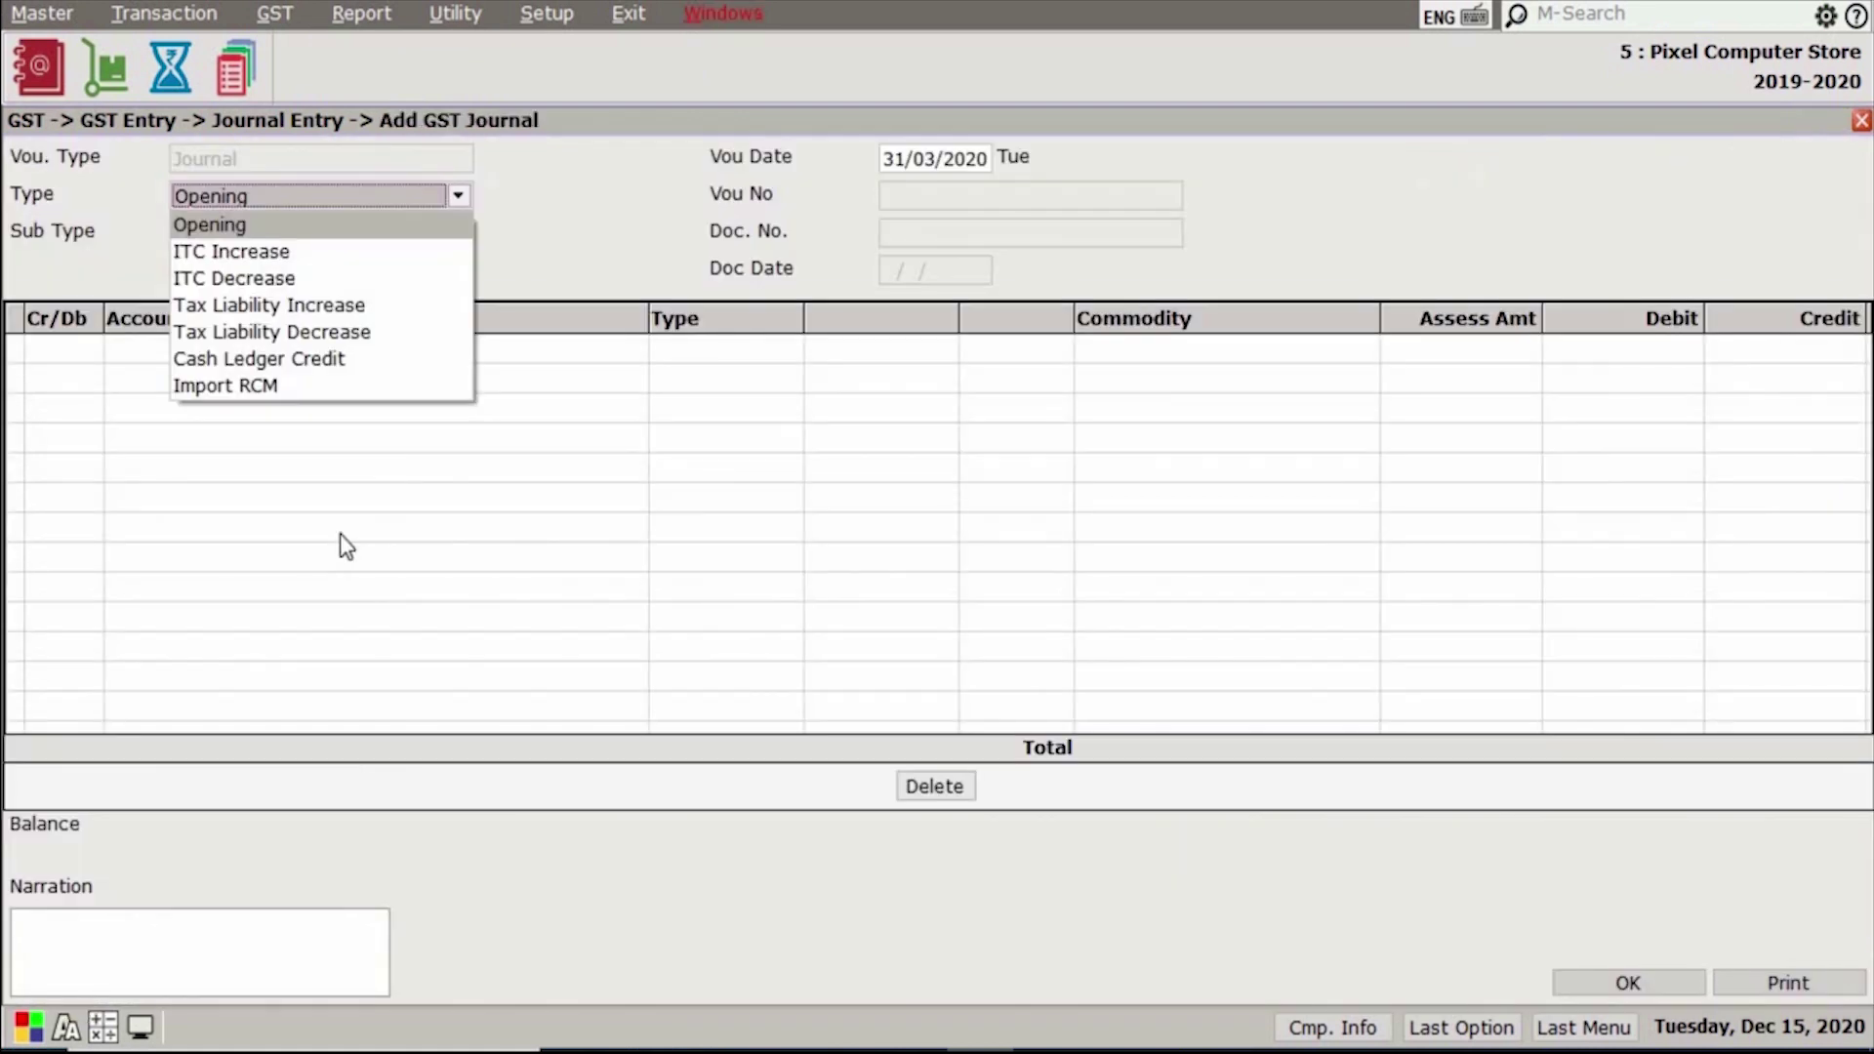
{"action": "key", "text": "Down"}
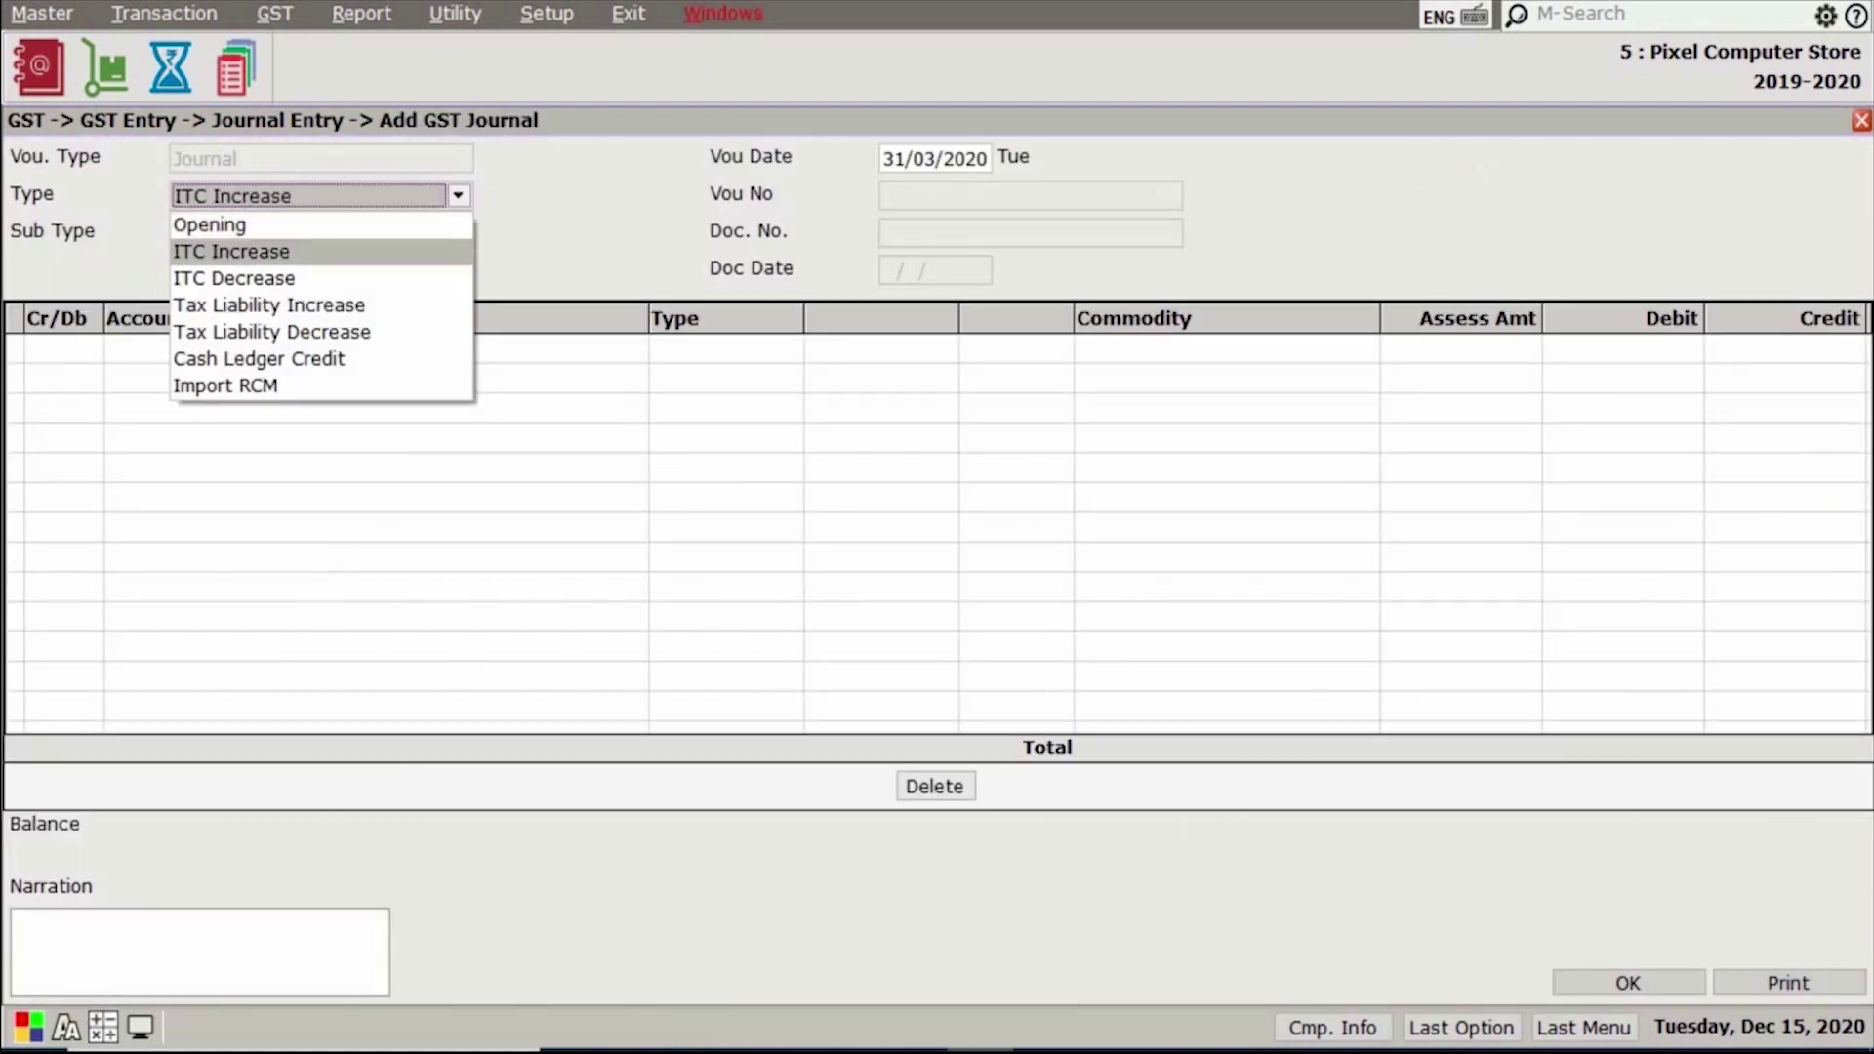
{"action": "key", "text": "Down"}
{"action": "key", "text": "Down"}
{"action": "key", "text": "Down"}
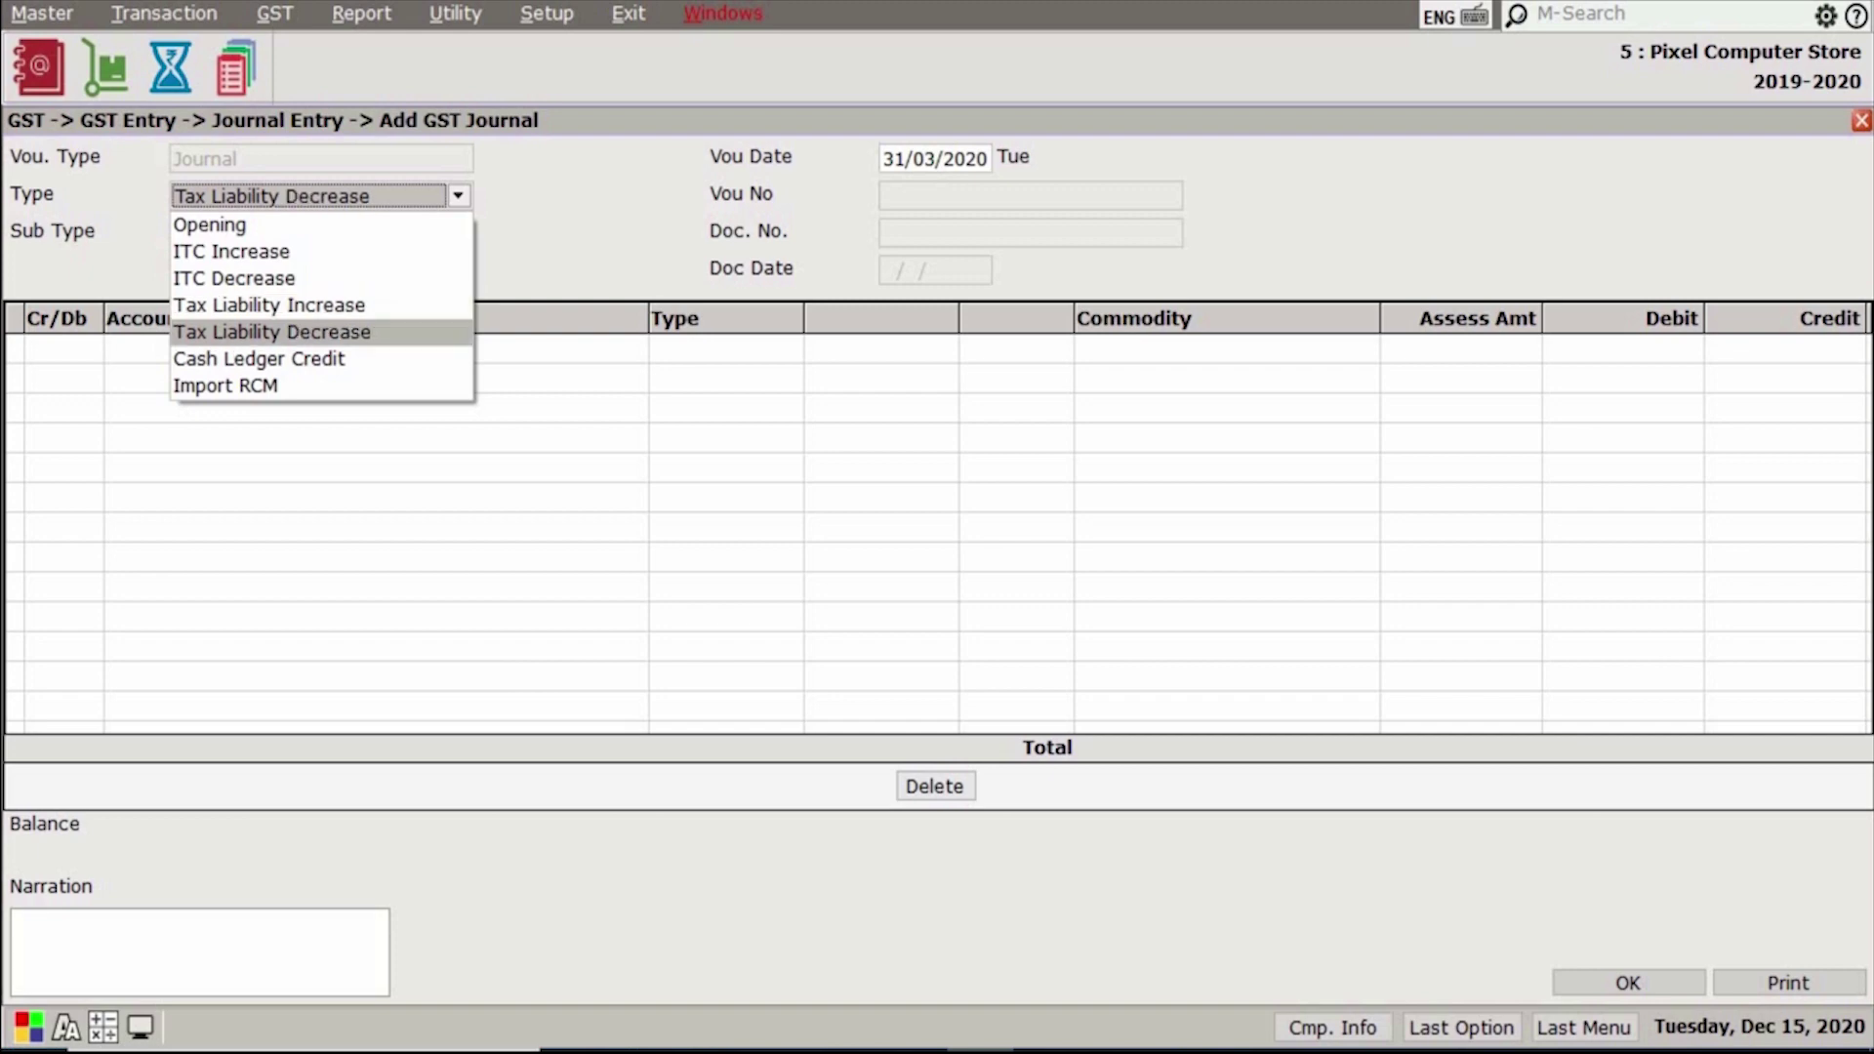
{"action": "key", "text": "Down"}
{"action": "key", "text": "Down"}
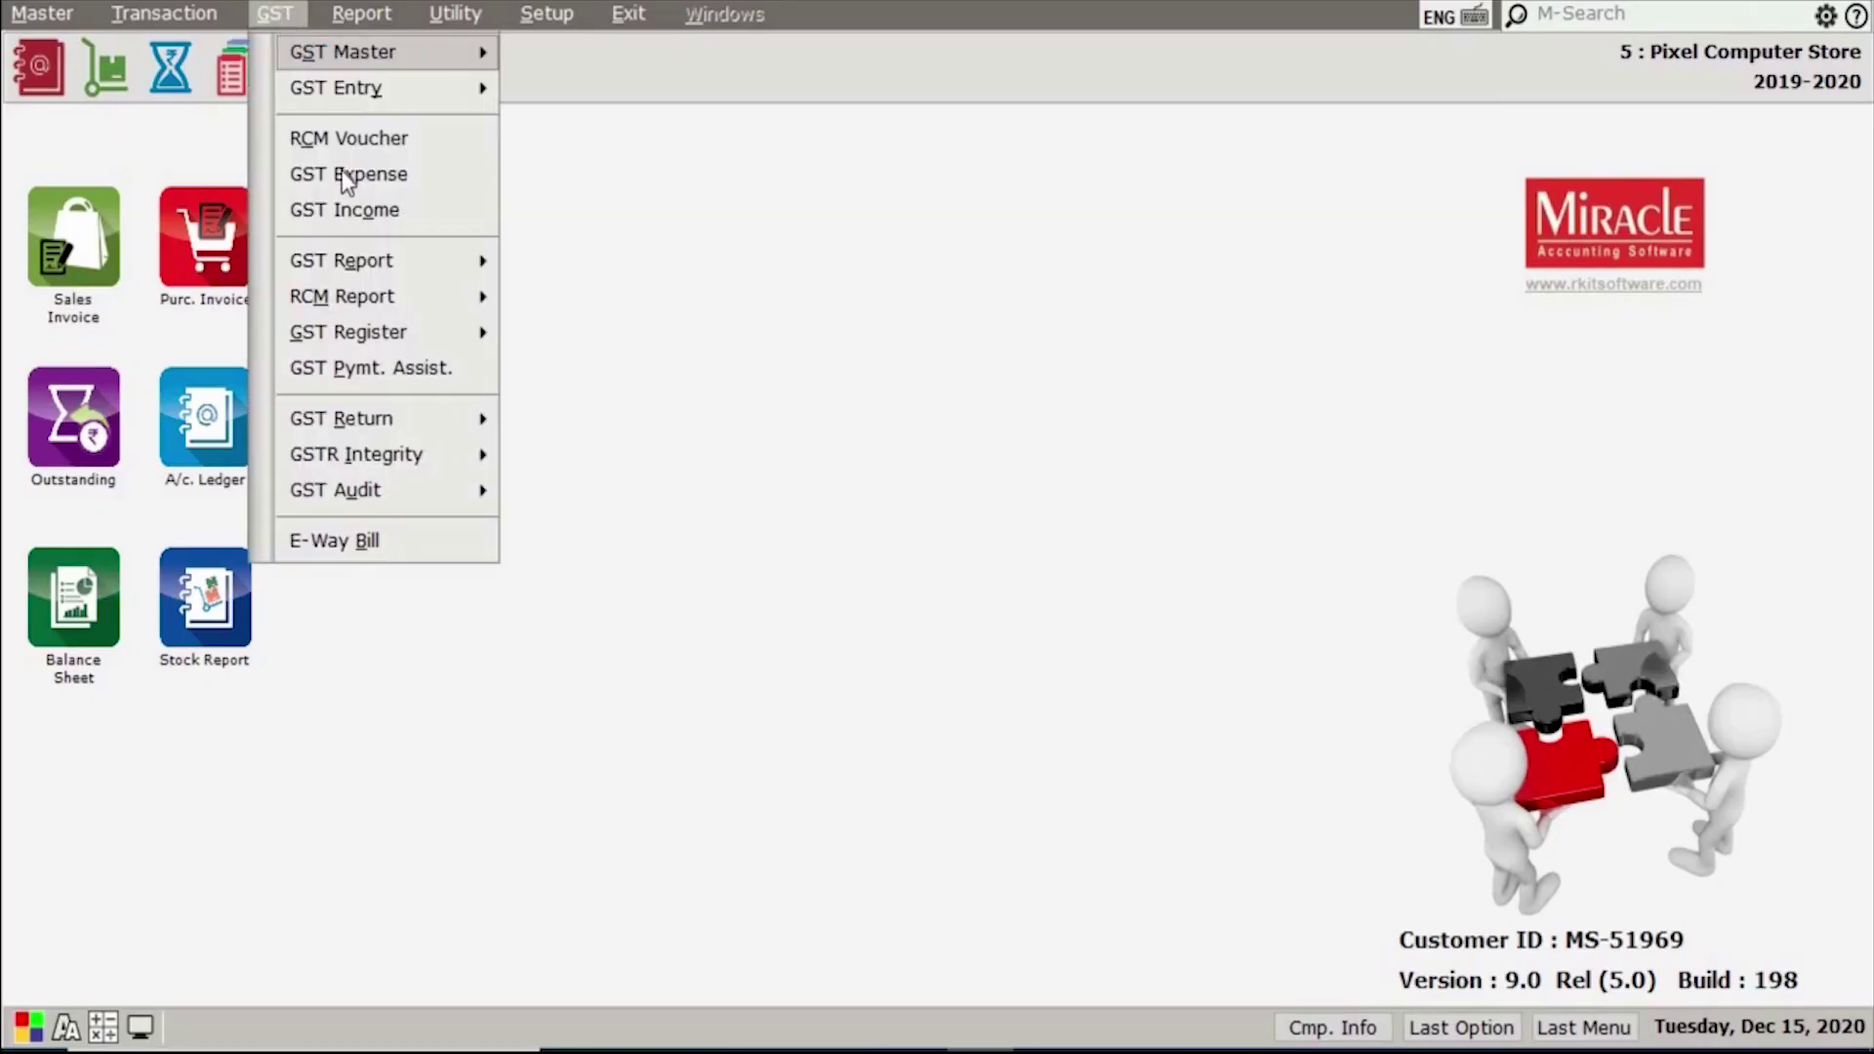
Record a GST expense for AIMS COMPUTERS with an assessable amount of 2500 on the Electric Expense line, and save it.
{"action": "left_click", "coordinate": [344, 175]}
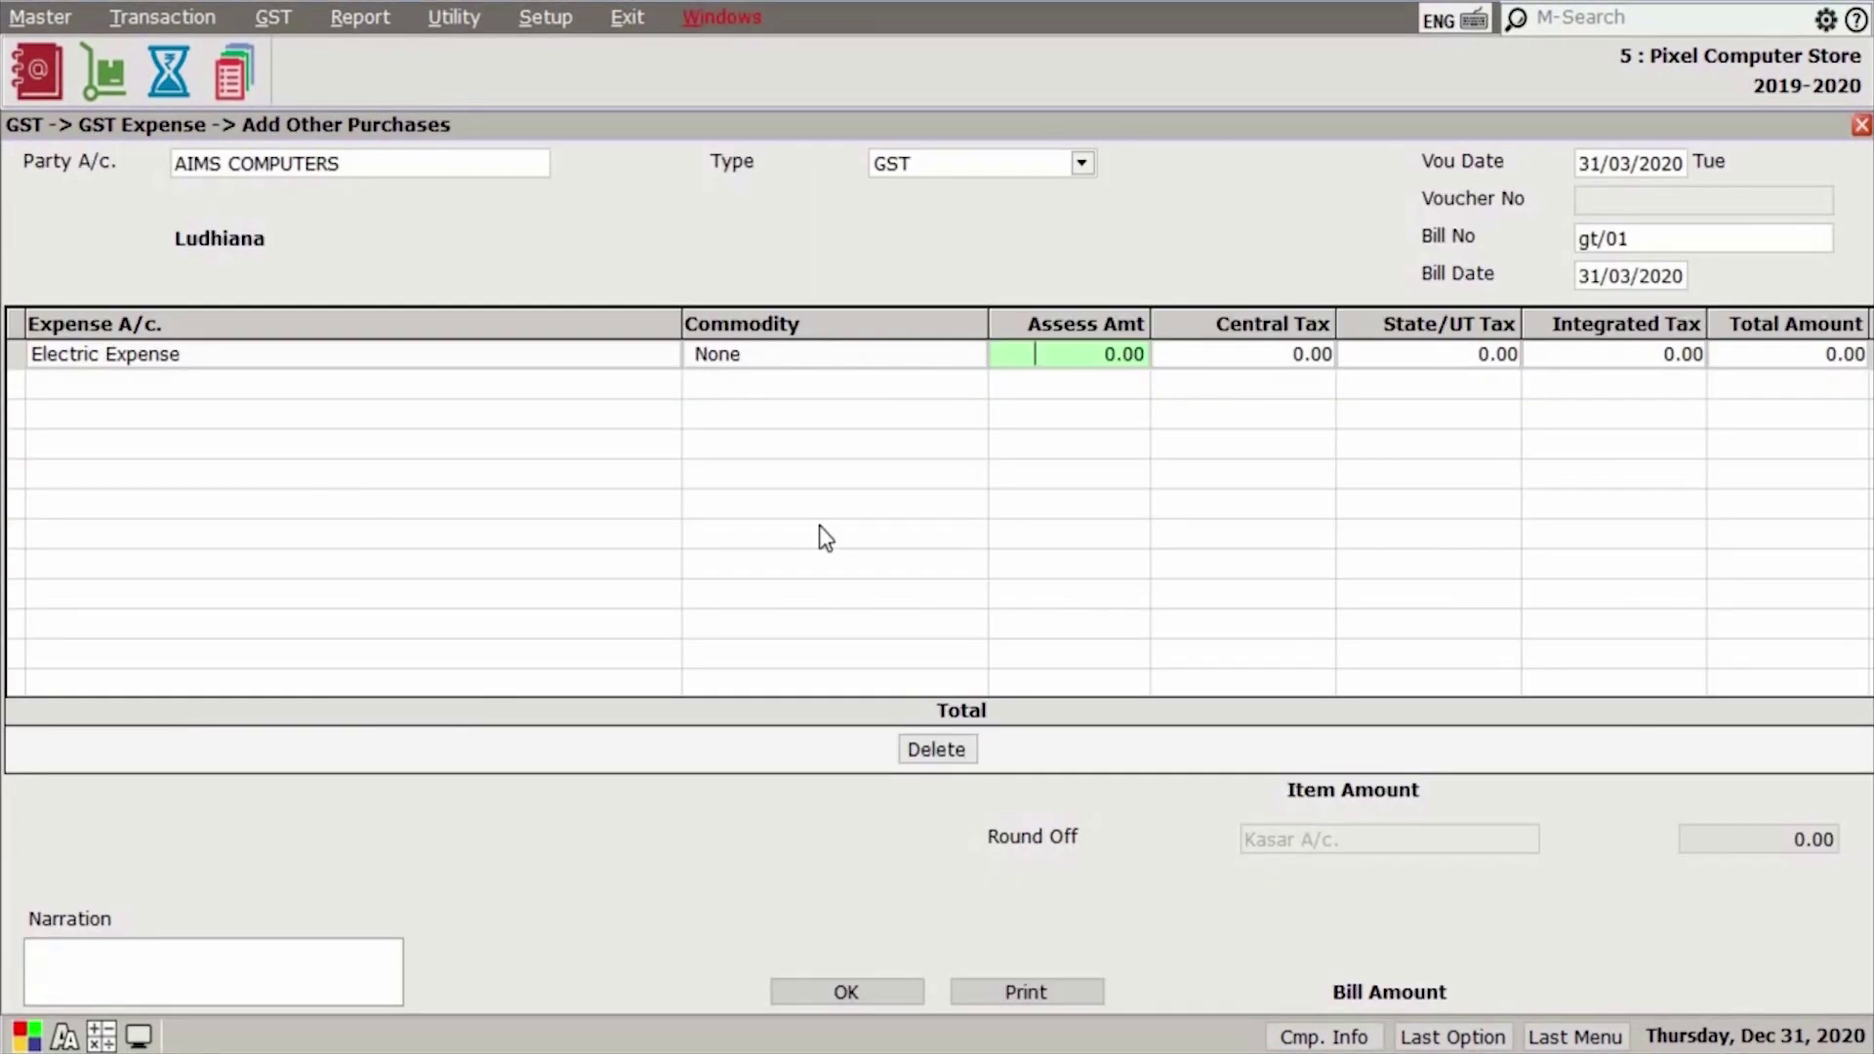
{"action": "type", "text": "2500"}
{"action": "key", "text": "Return"}
{"action": "key", "text": "Return"}
{"action": "key", "text": "Return"}
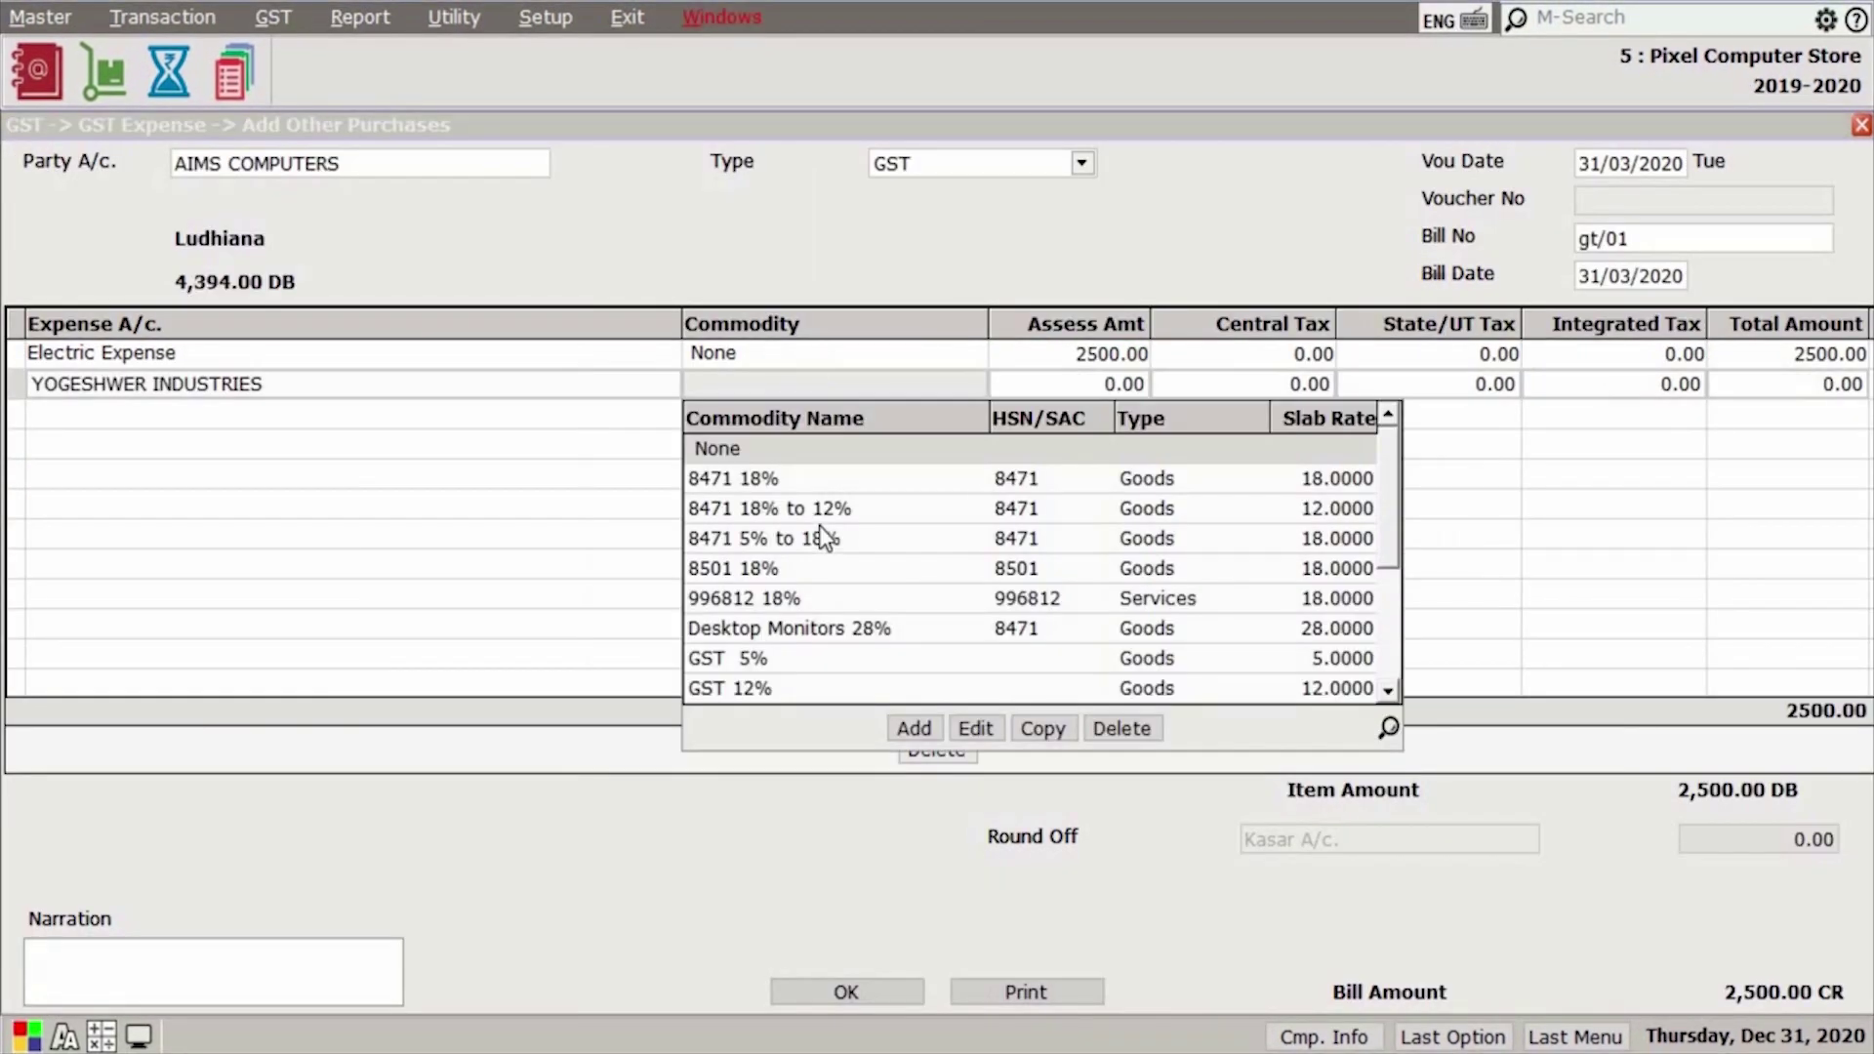
{"action": "key", "text": "Escape"}
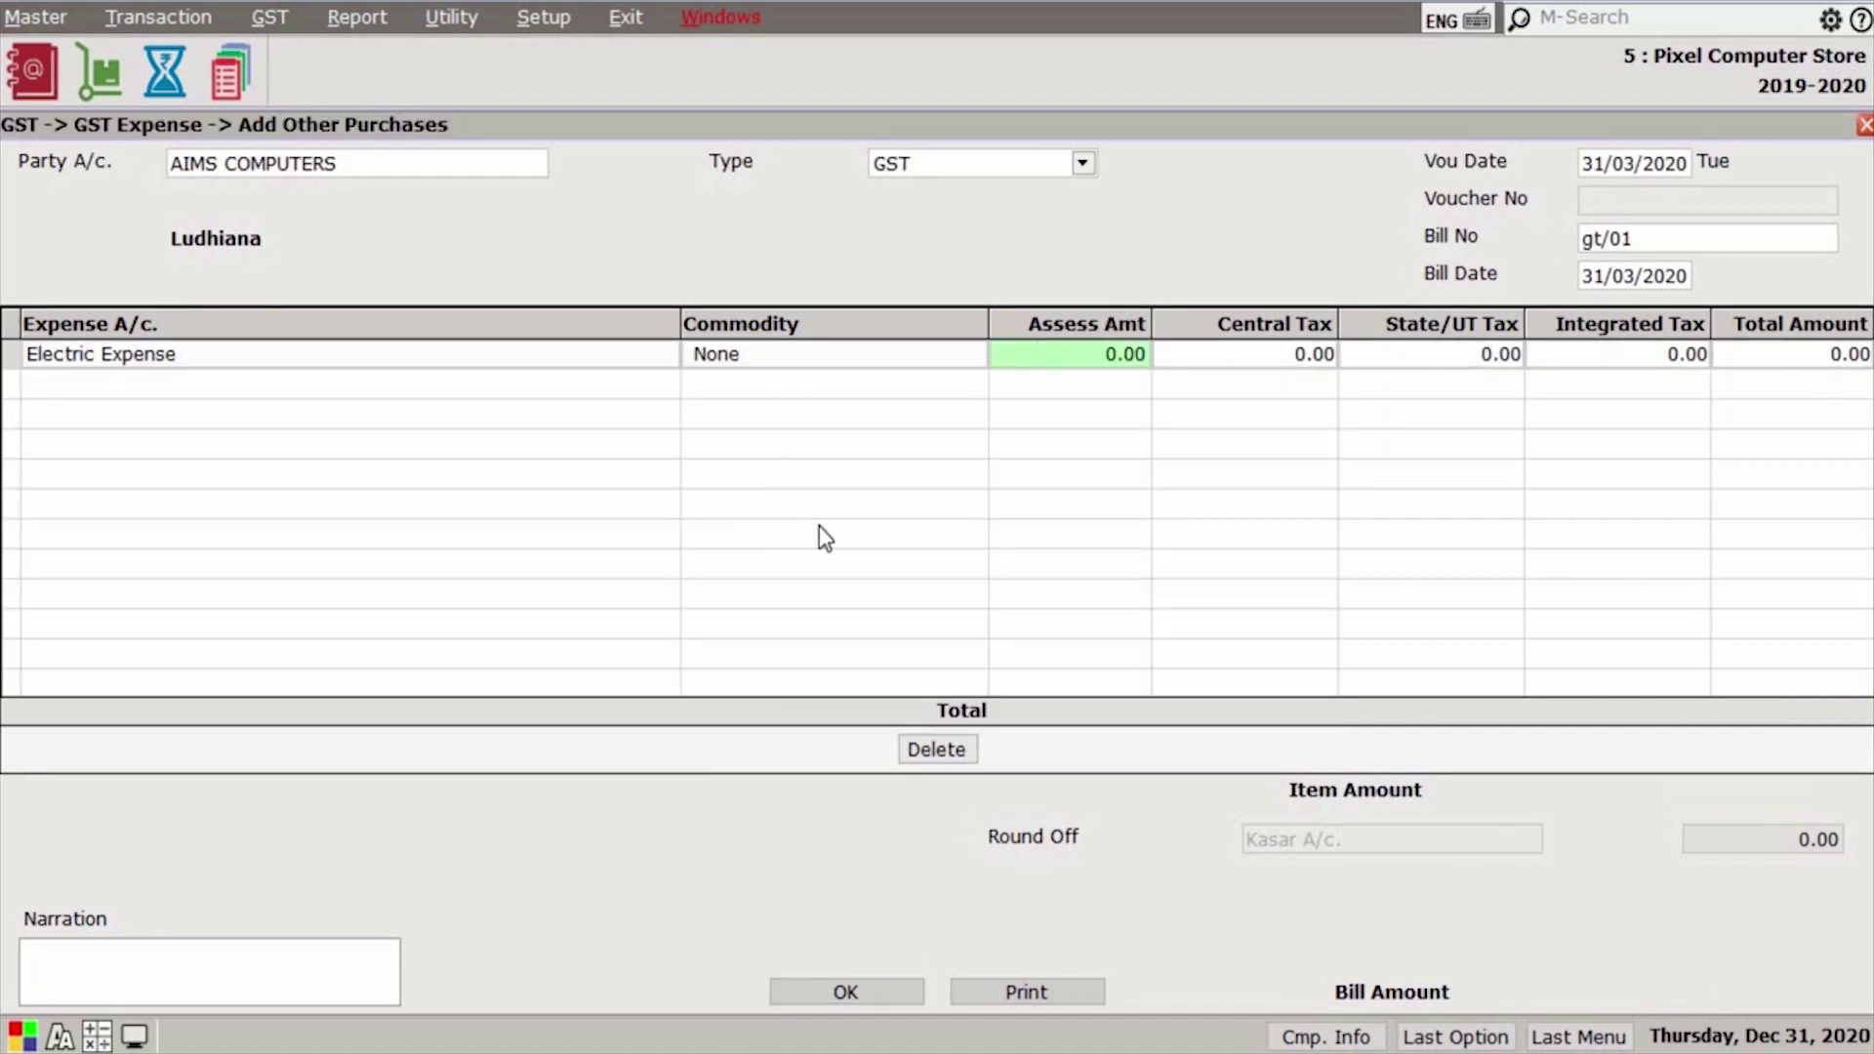
{"action": "type", "text": "250"}
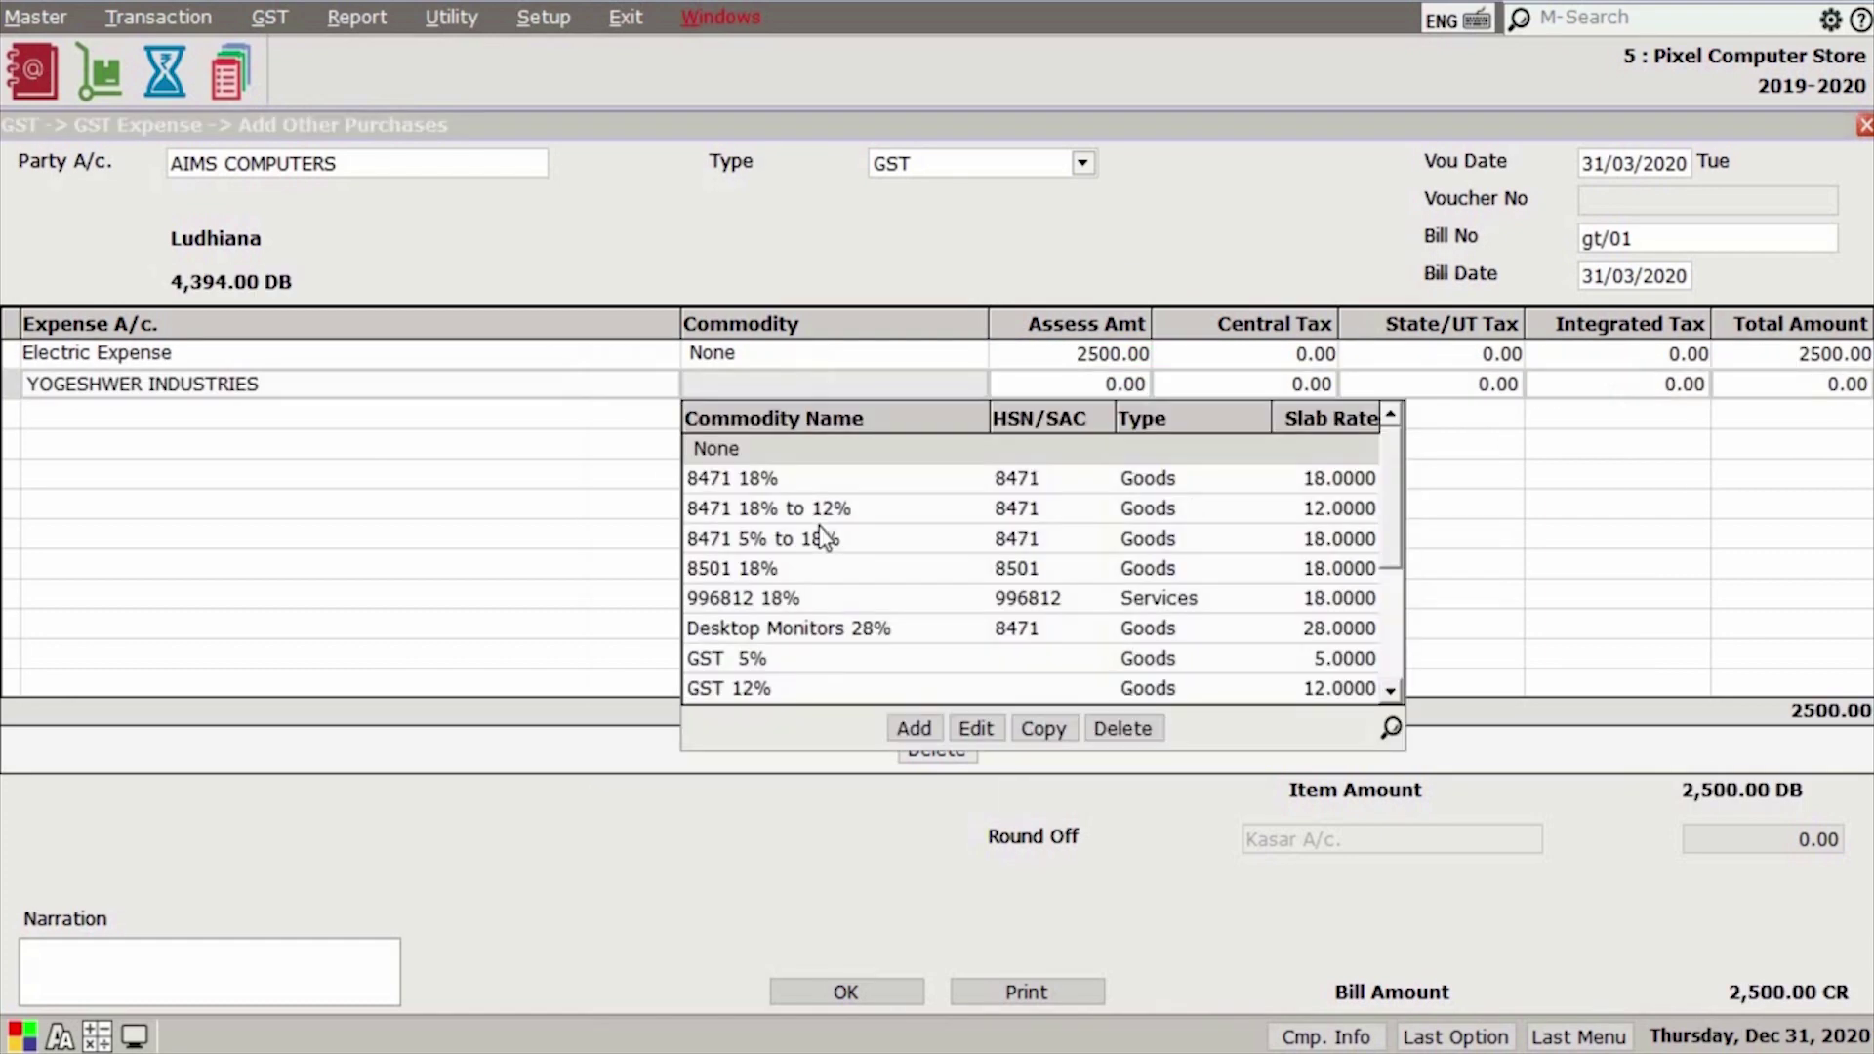
{"action": "key", "text": "Escape"}
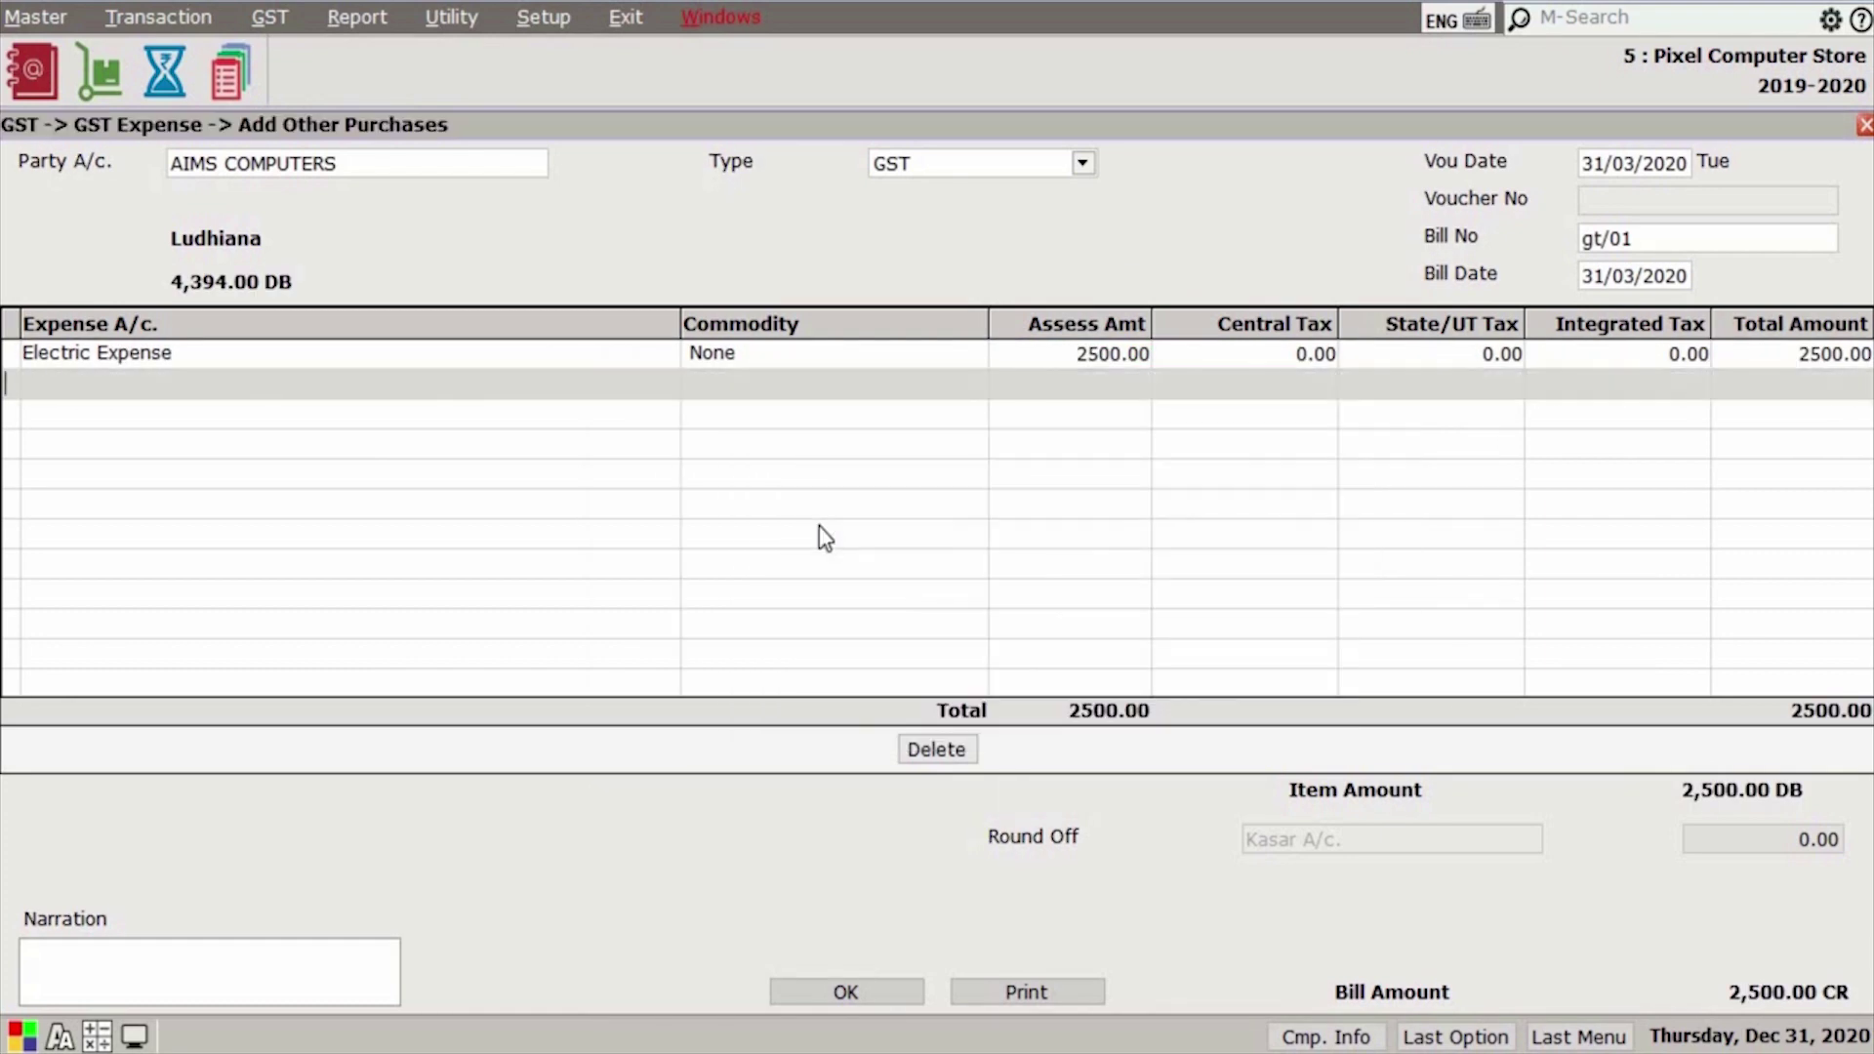
{"action": "left_click", "coordinate": [814, 992]}
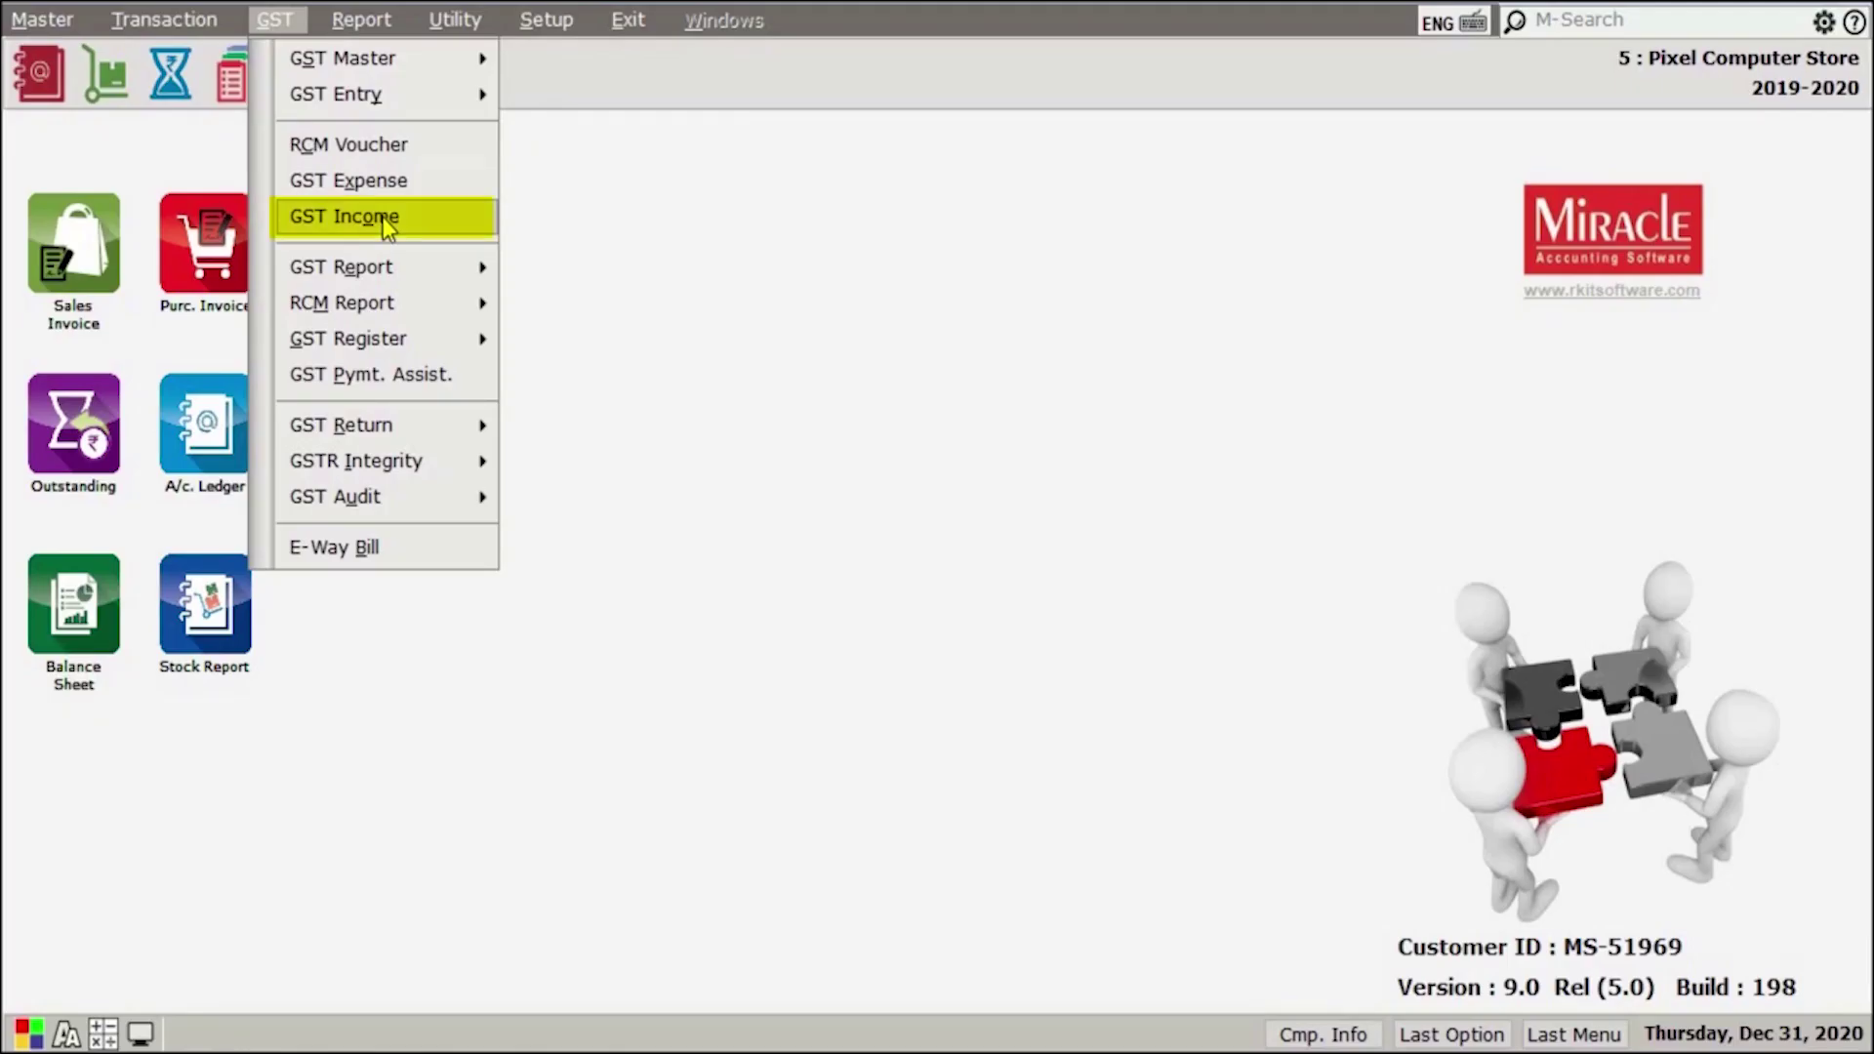
Add a GST income voucher for CHAMPION EGG. WORKS with type GST and bill number GT/3.
{"action": "left_click", "coordinate": [383, 217]}
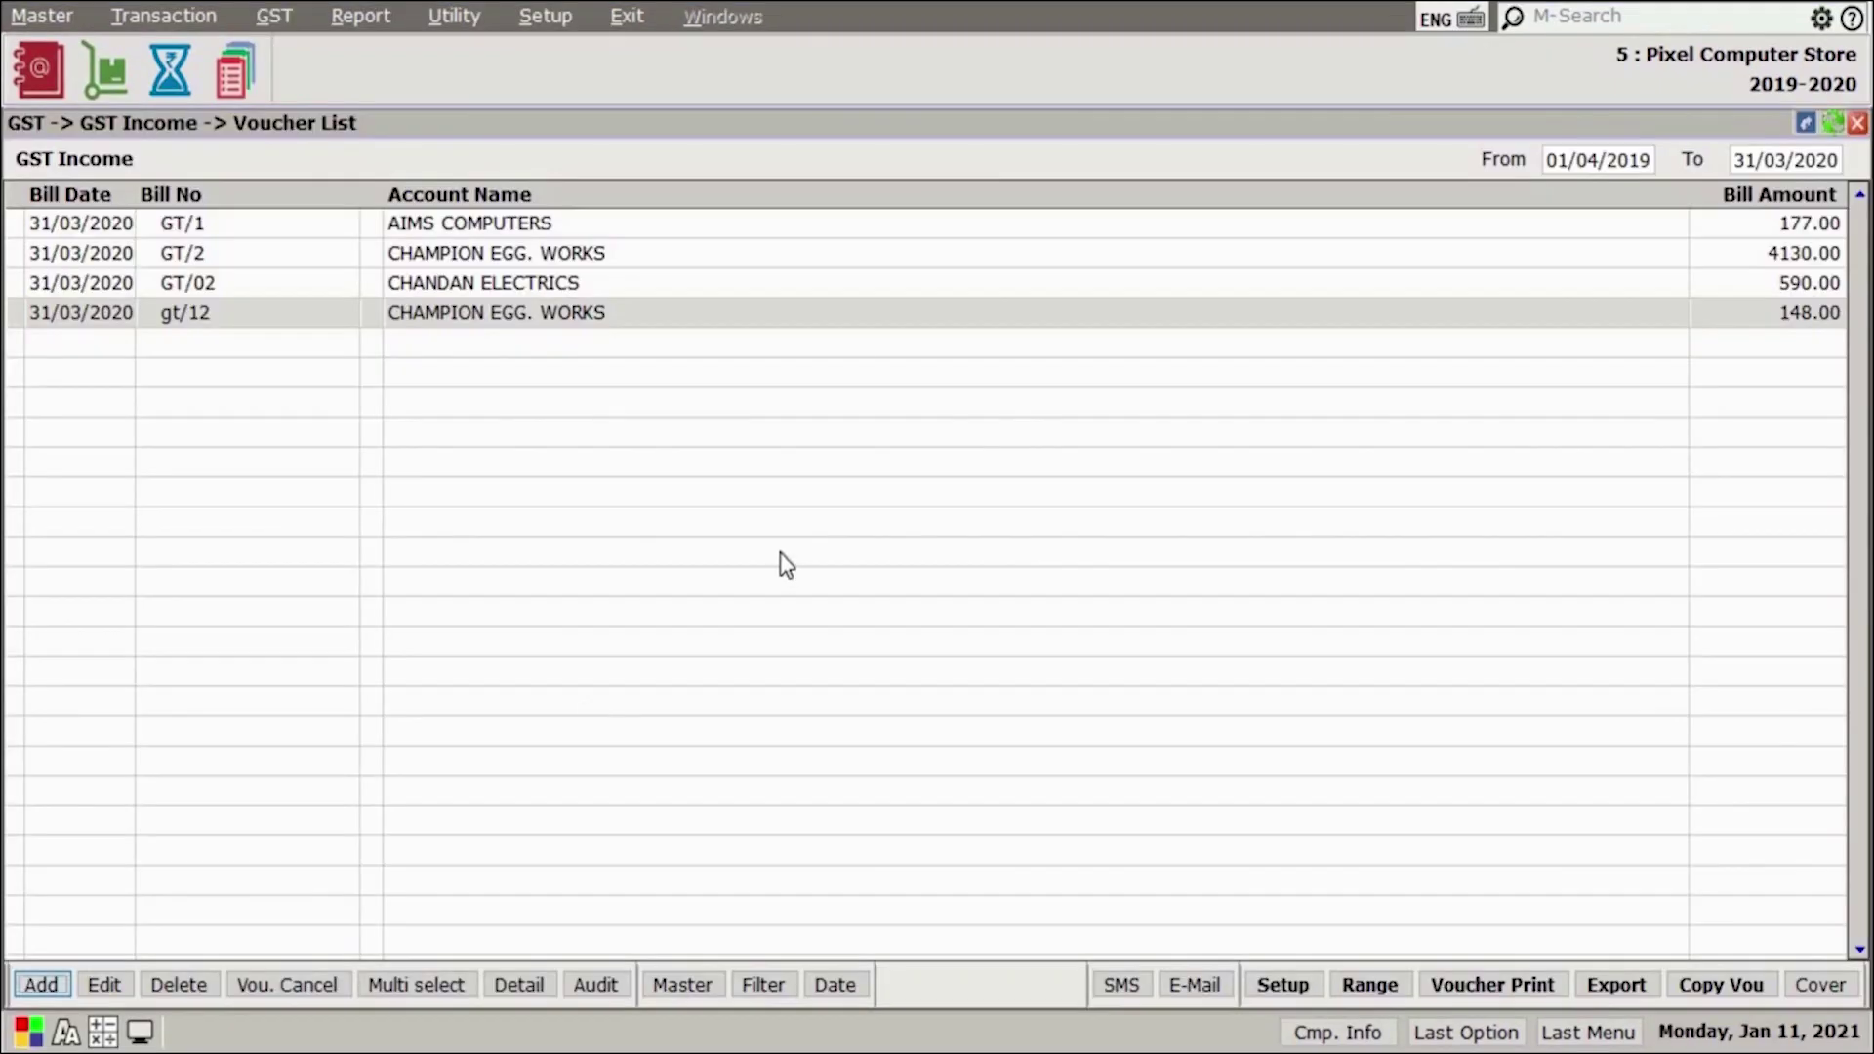
{"action": "key", "text": "Return"}
{"action": "type", "text": "CHA"}
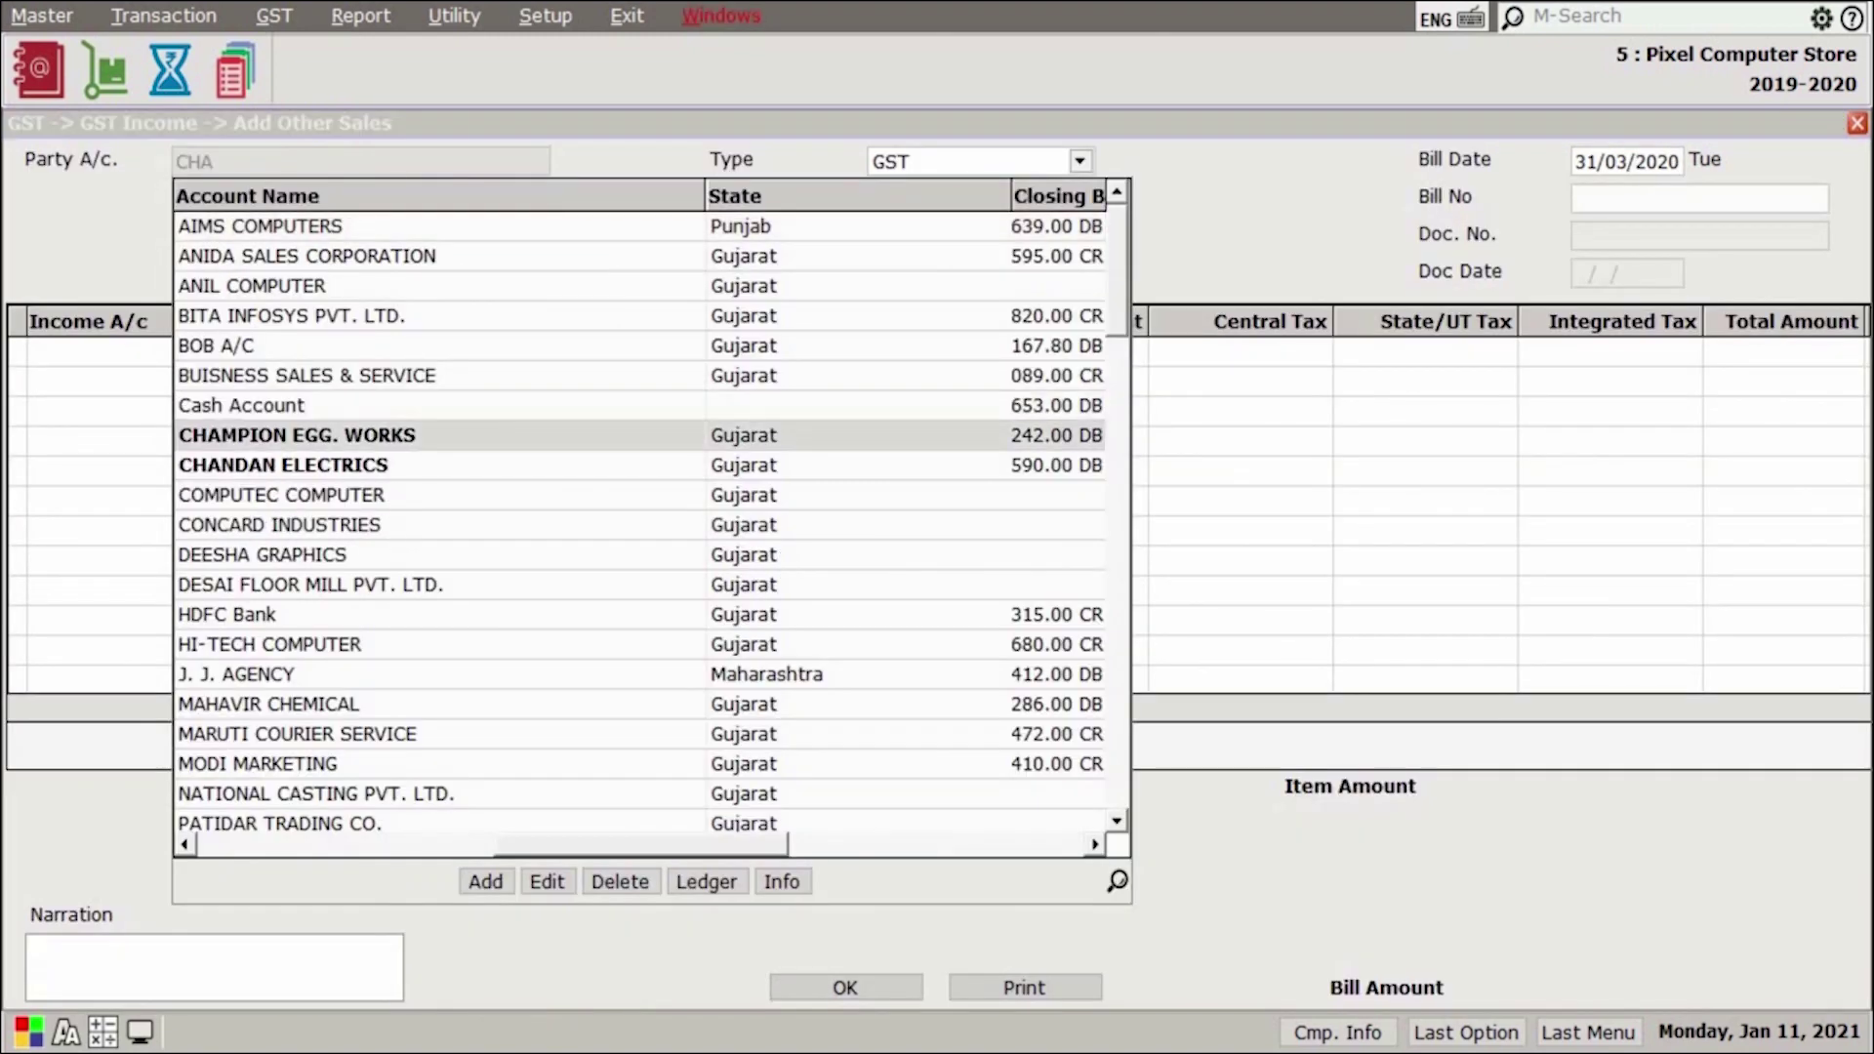
{"action": "key", "text": "Return"}
{"action": "key", "text": "Return"}
{"action": "key", "text": "Return"}
{"action": "type", "text": "GT/3"}
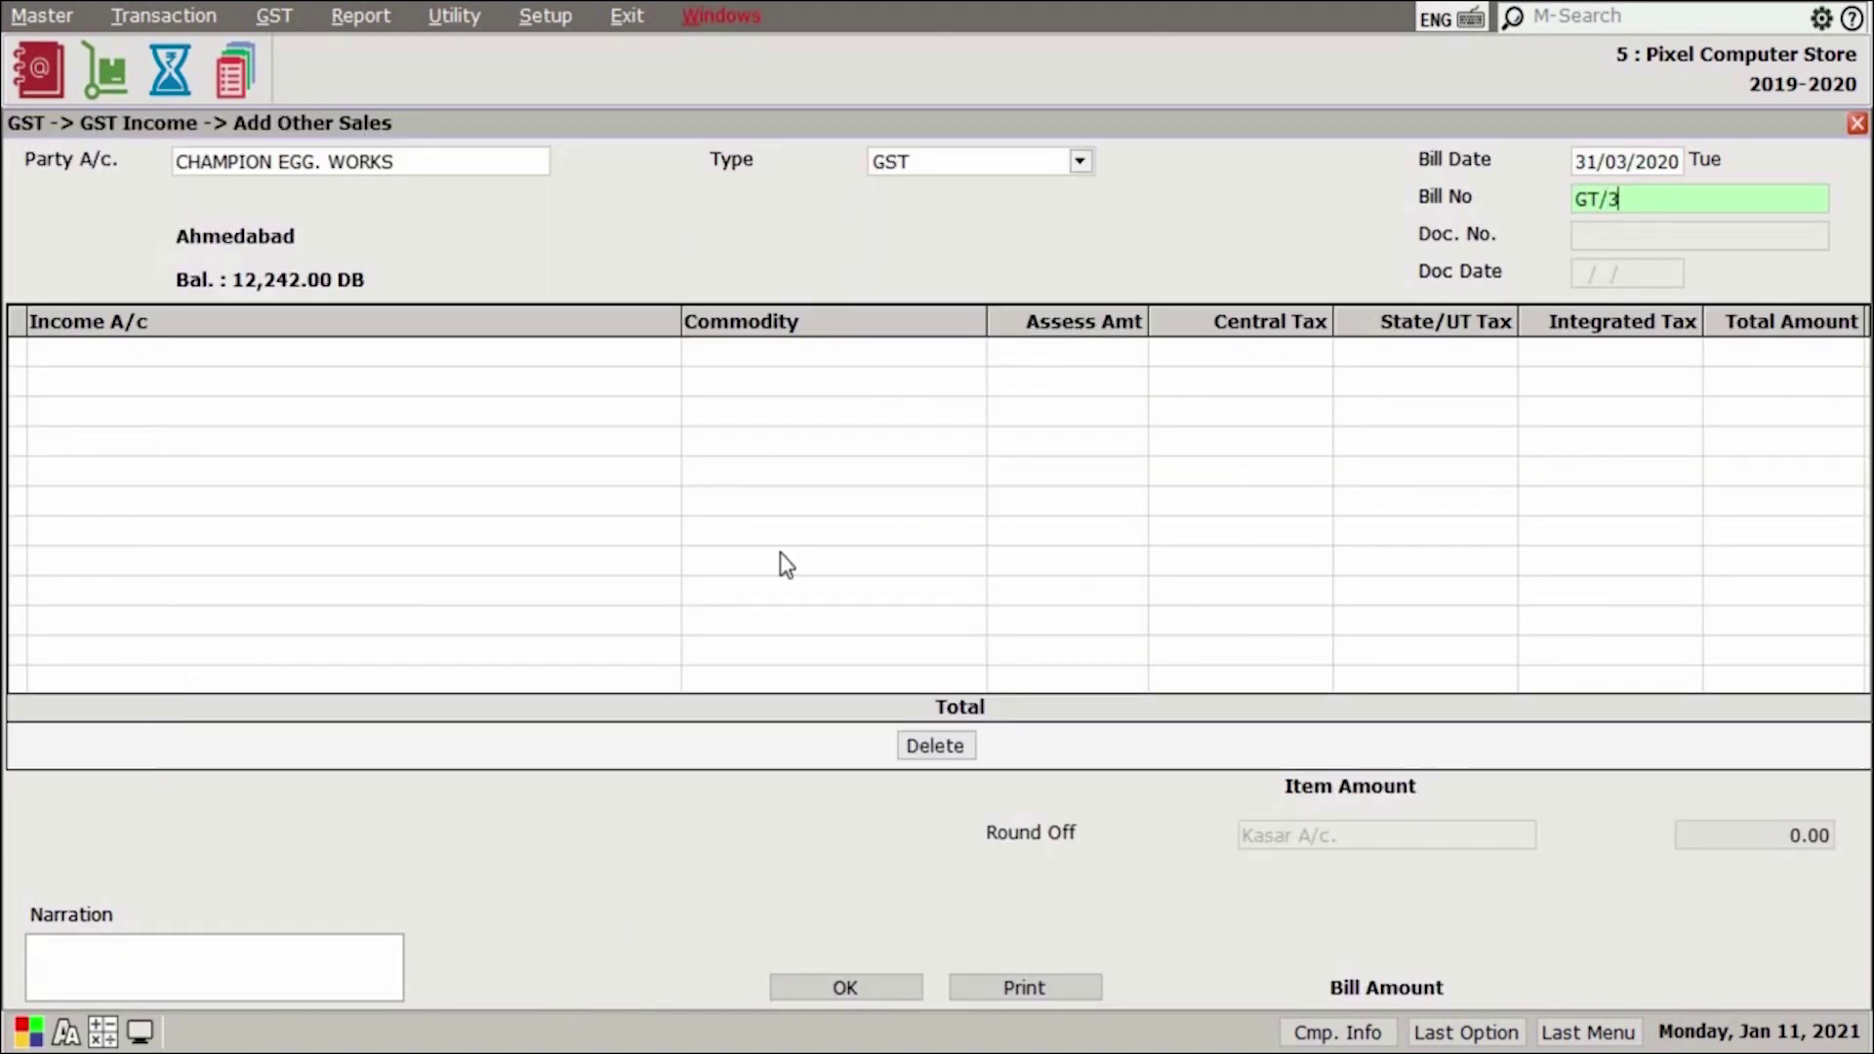
Add a Services And Repairing income line with the commodity GST 18%.
{"action": "key", "text": "Return"}
{"action": "key", "text": "Return"}
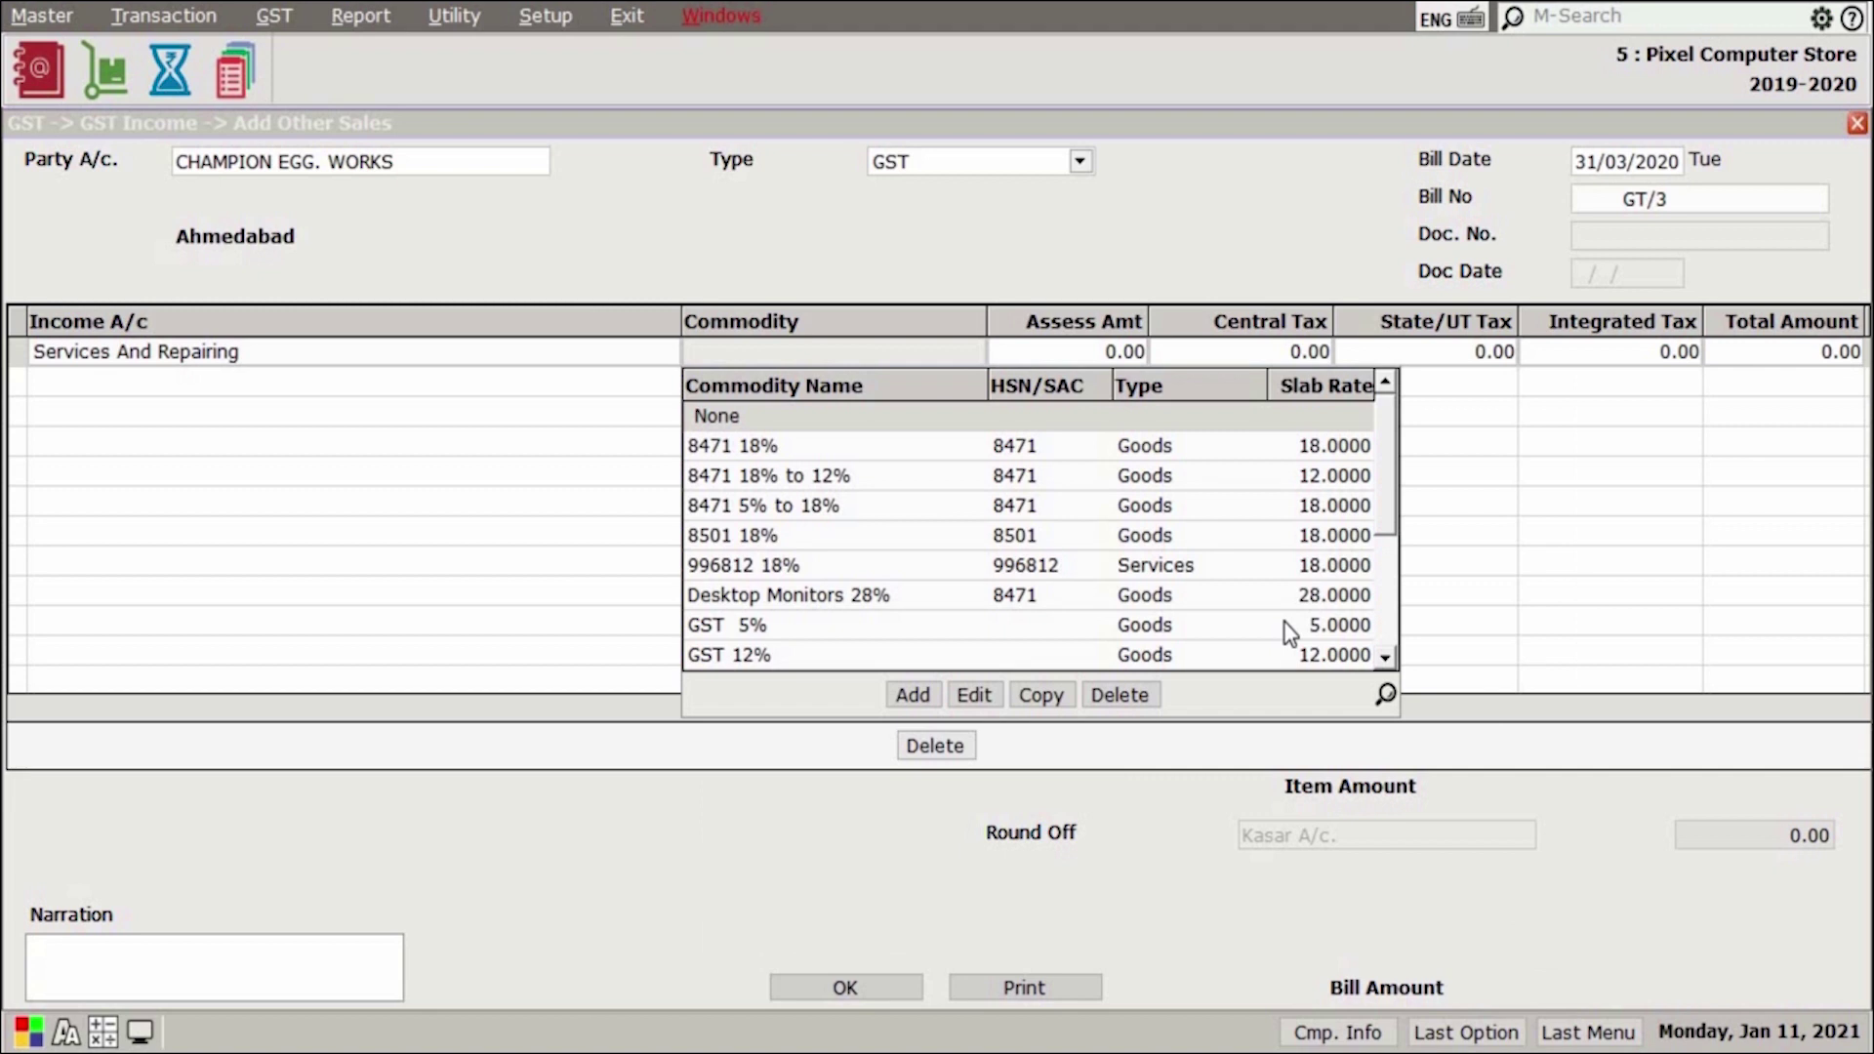
{"action": "key", "text": "Down"}
{"action": "key", "text": "Down"}
{"action": "key", "text": "Down"}
{"action": "key", "text": "Down"}
{"action": "key", "text": "Down"}
{"action": "key", "text": "Down"}
{"action": "key", "text": "Down"}
{"action": "key", "text": "Down"}
{"action": "key", "text": "Down"}
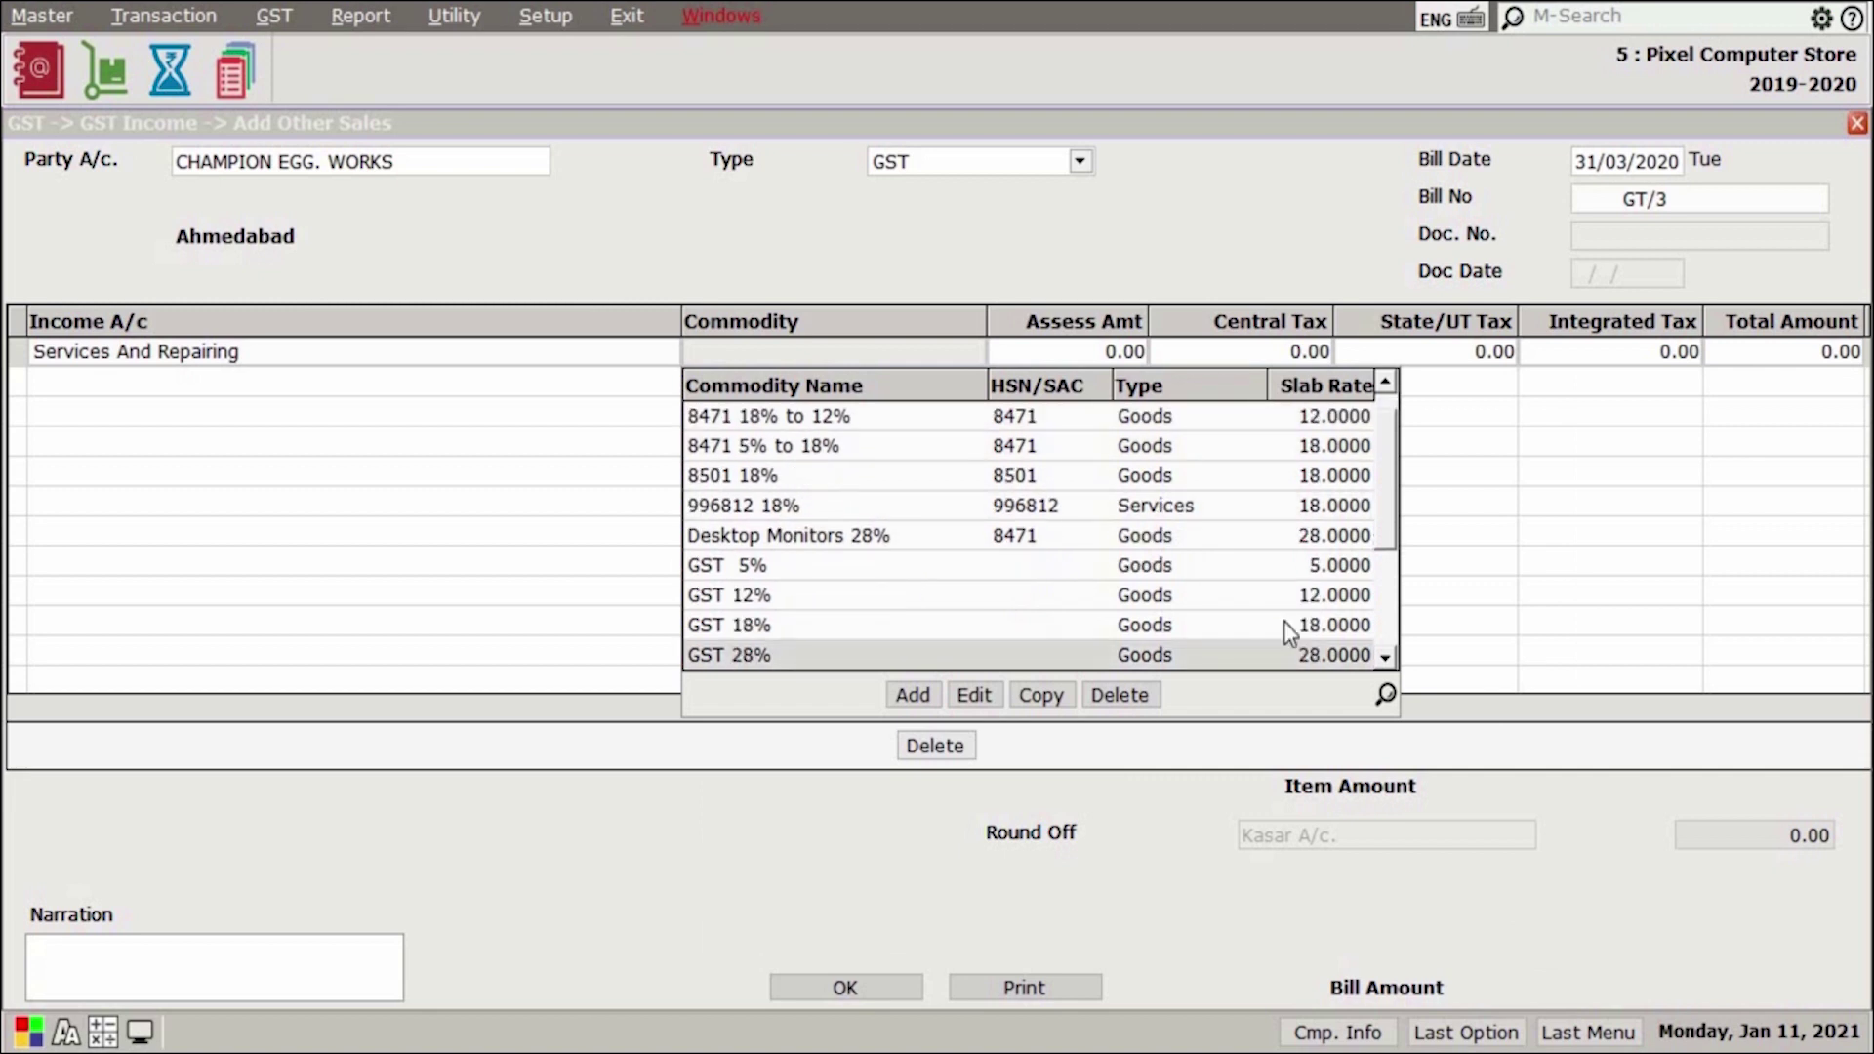
{"action": "key", "text": "Return"}
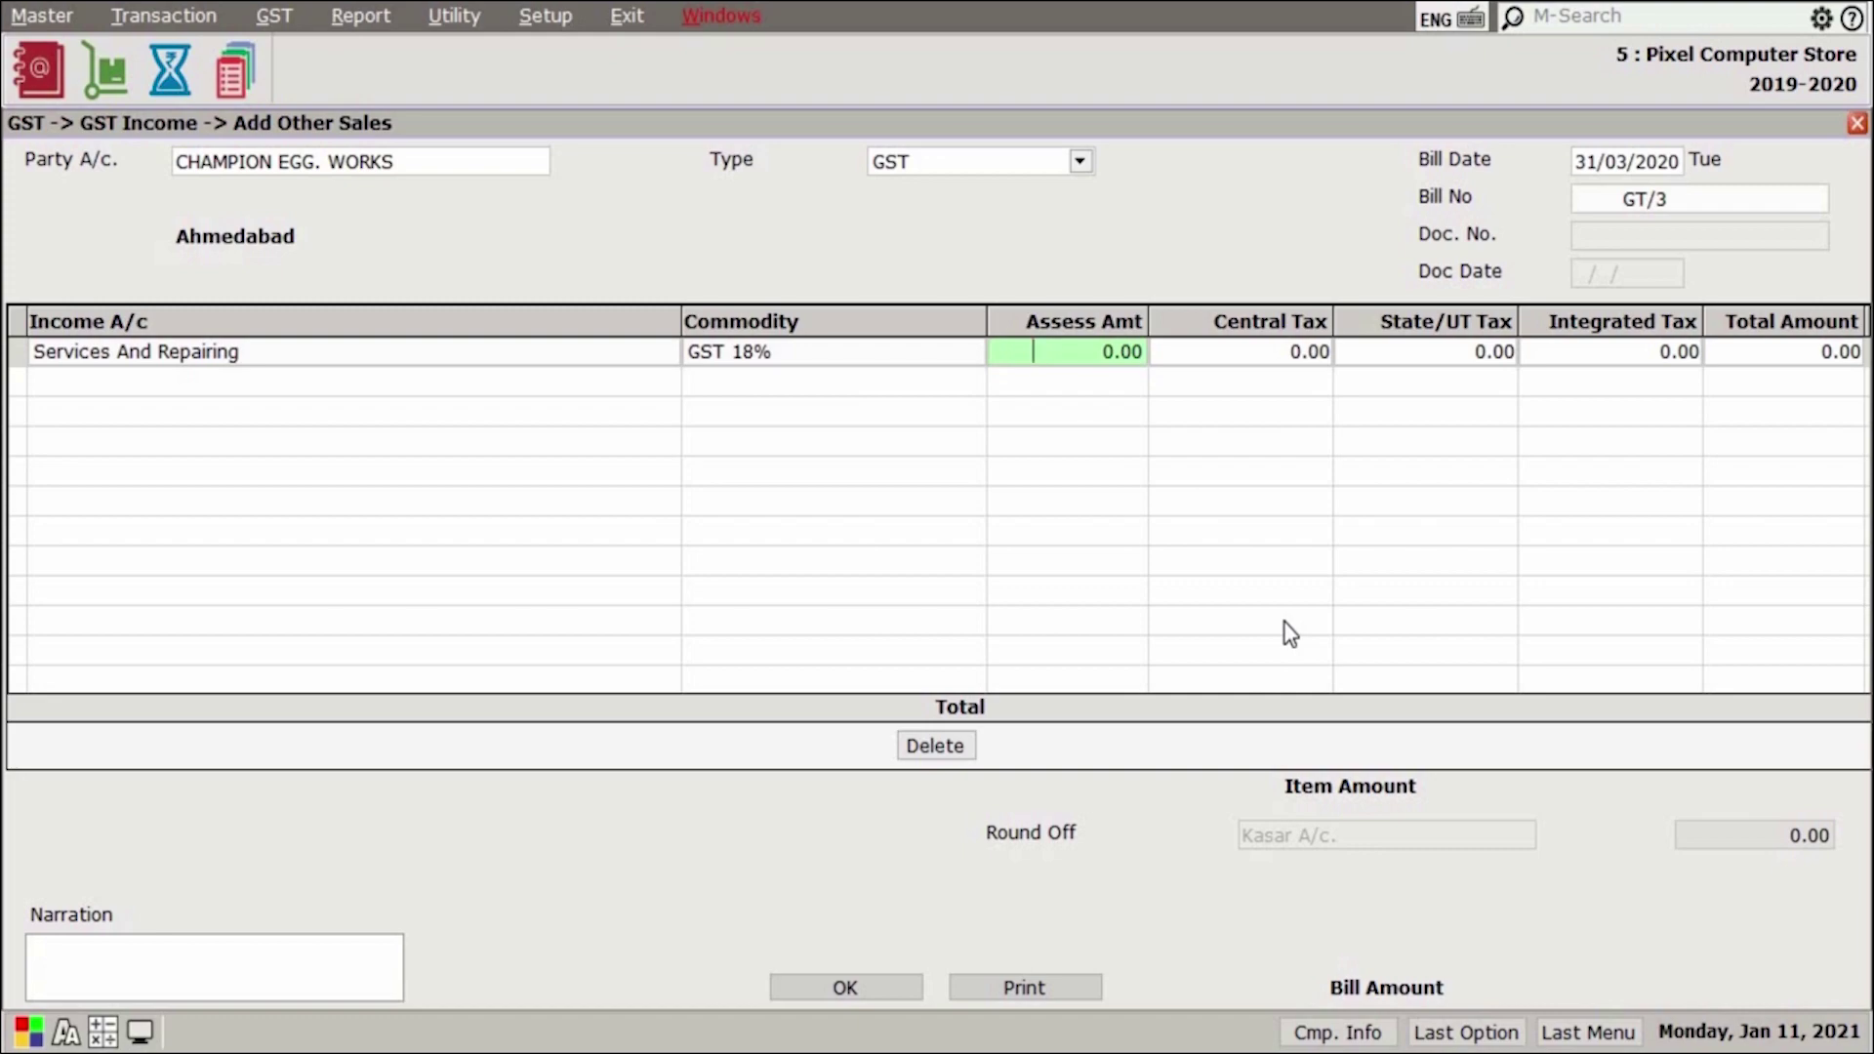
Enter 500 as the assessable amount of the Services And Repairing line and accept its tax amounts.
{"action": "type", "text": "500"}
{"action": "key", "text": "Return"}
{"action": "key", "text": "Return"}
{"action": "key", "text": "Return"}
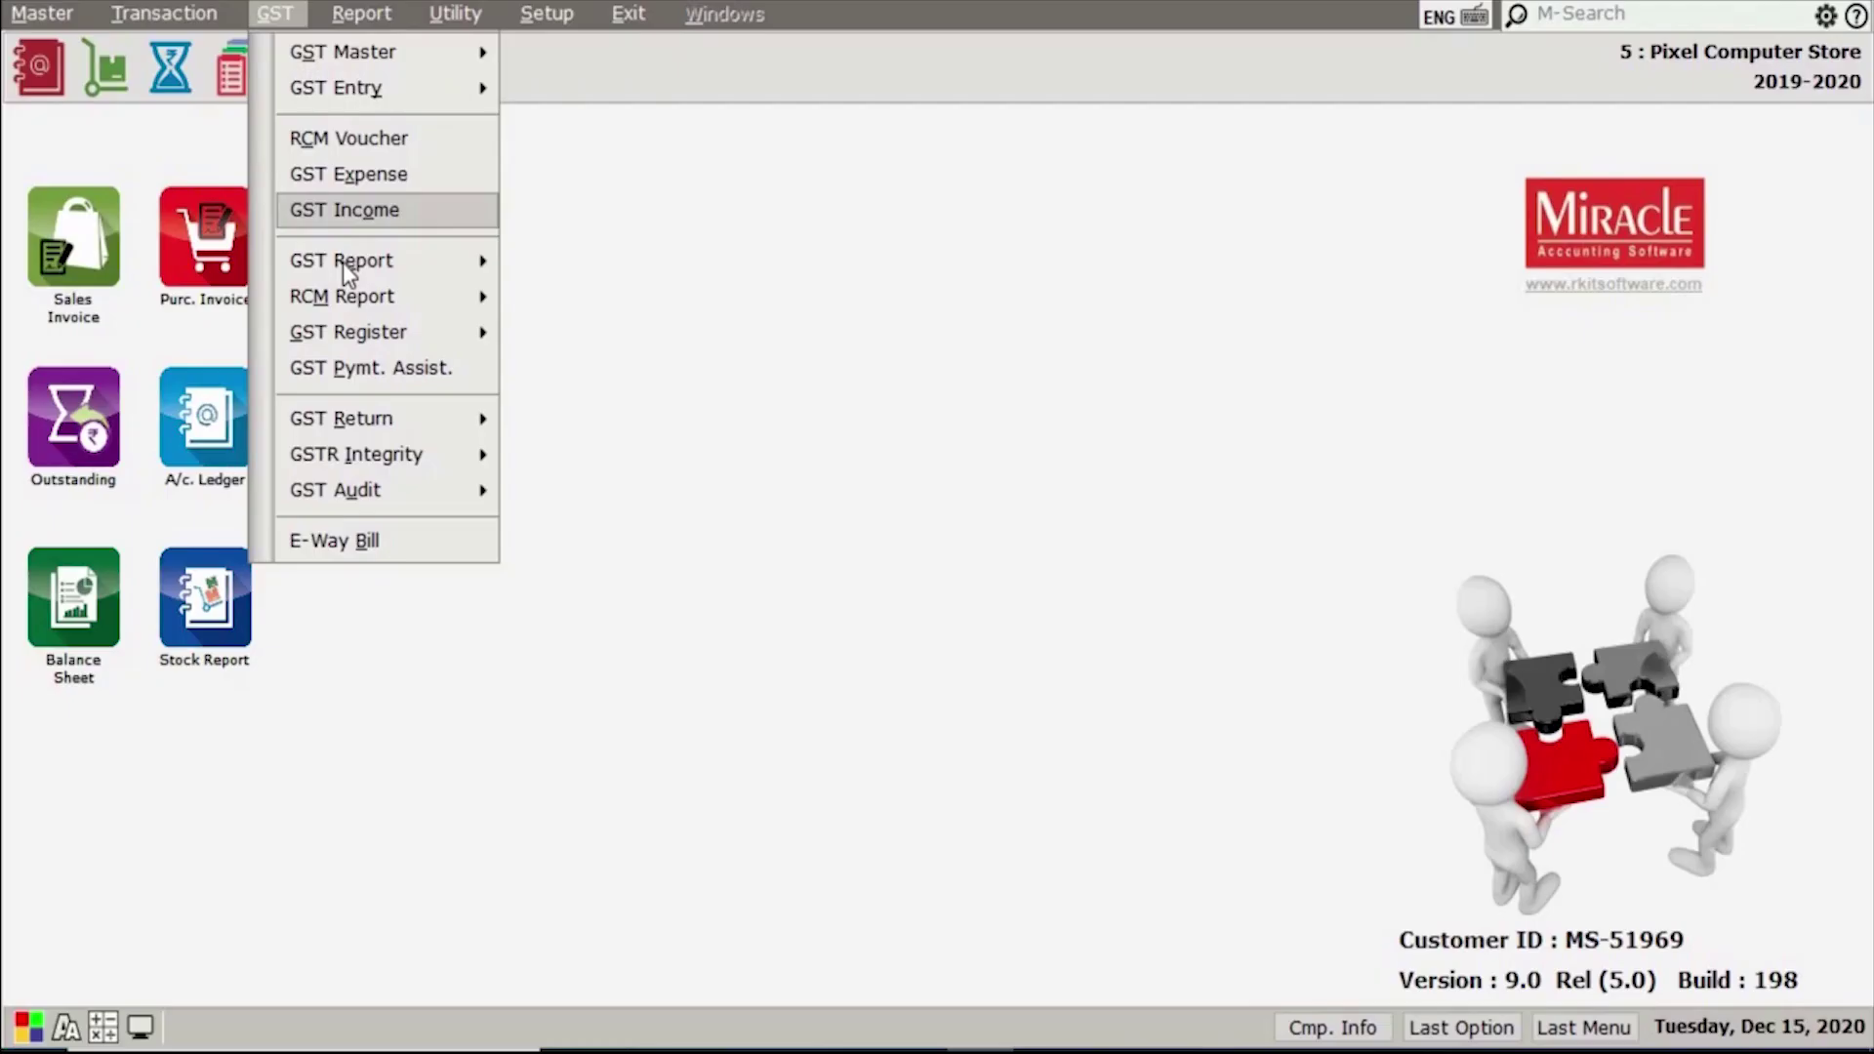
Open the Summary (Sectionwise) GST report with a Monthly report period for July.
{"action": "mouse_move", "coordinate": [342, 262]}
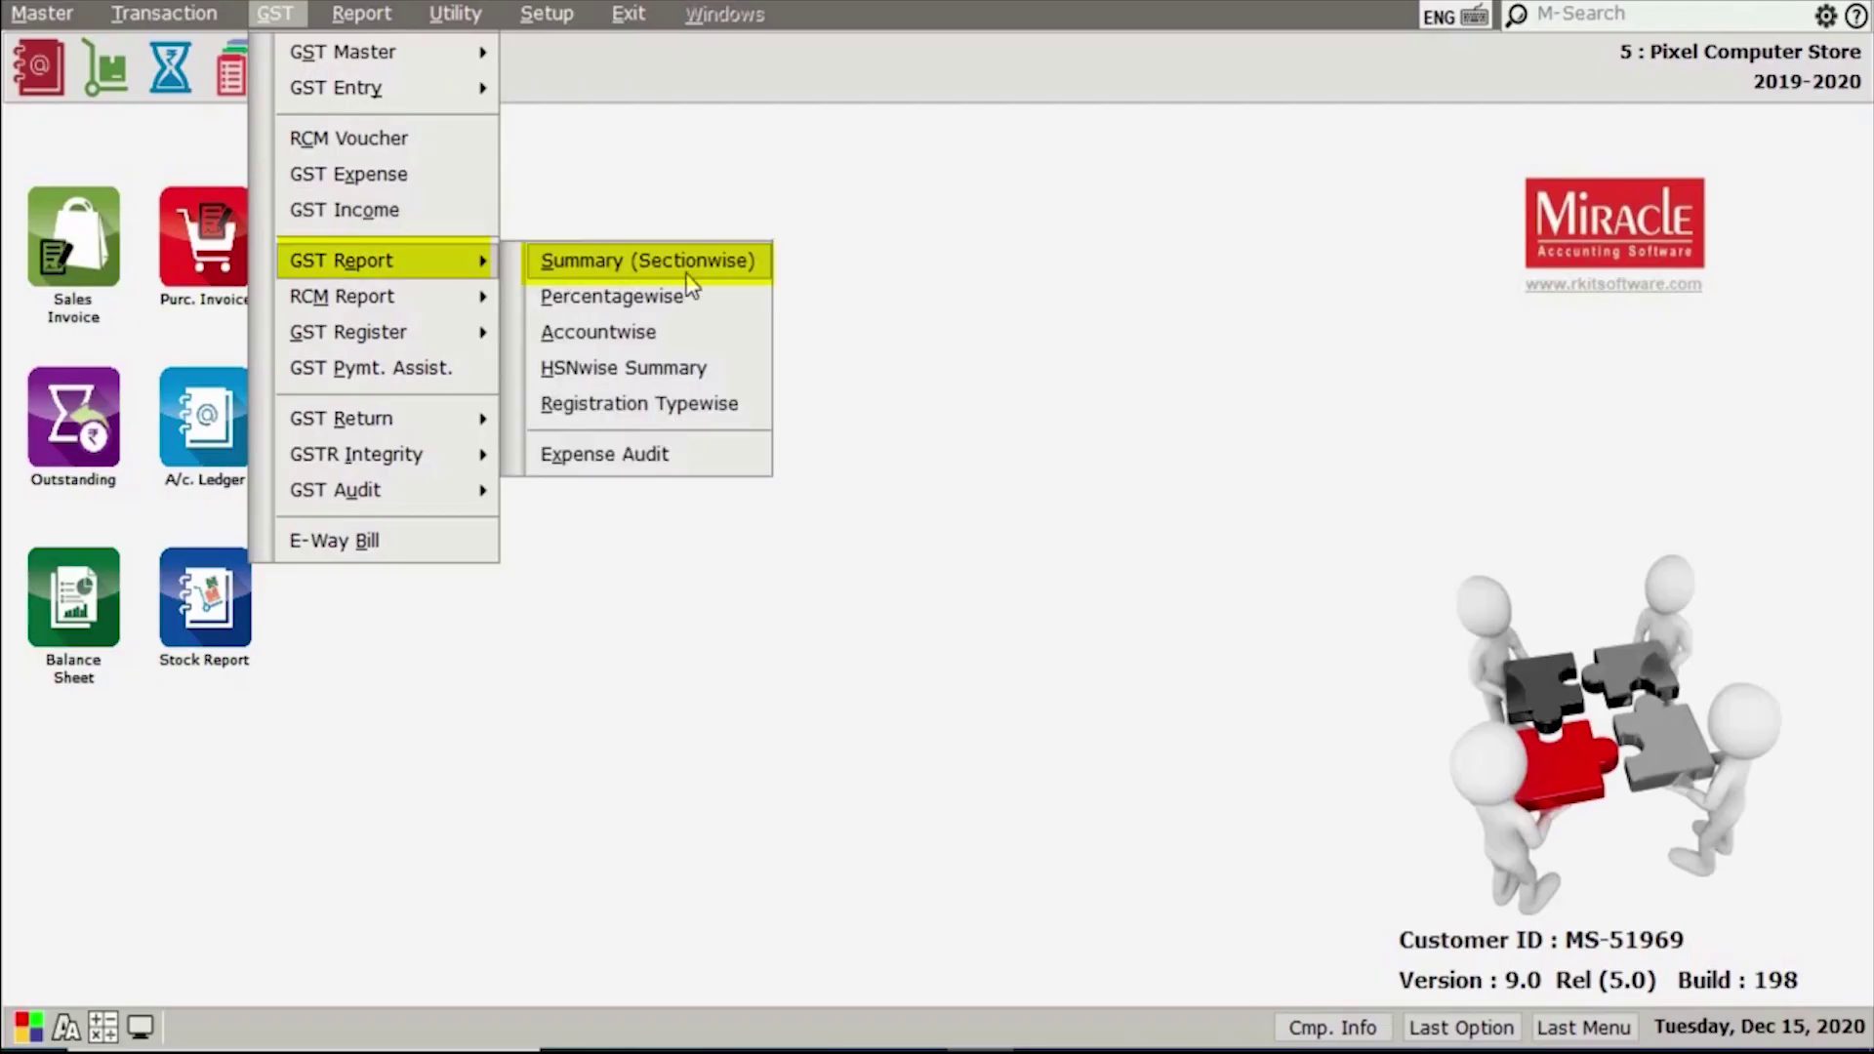
{"action": "left_click", "coordinate": [754, 274]}
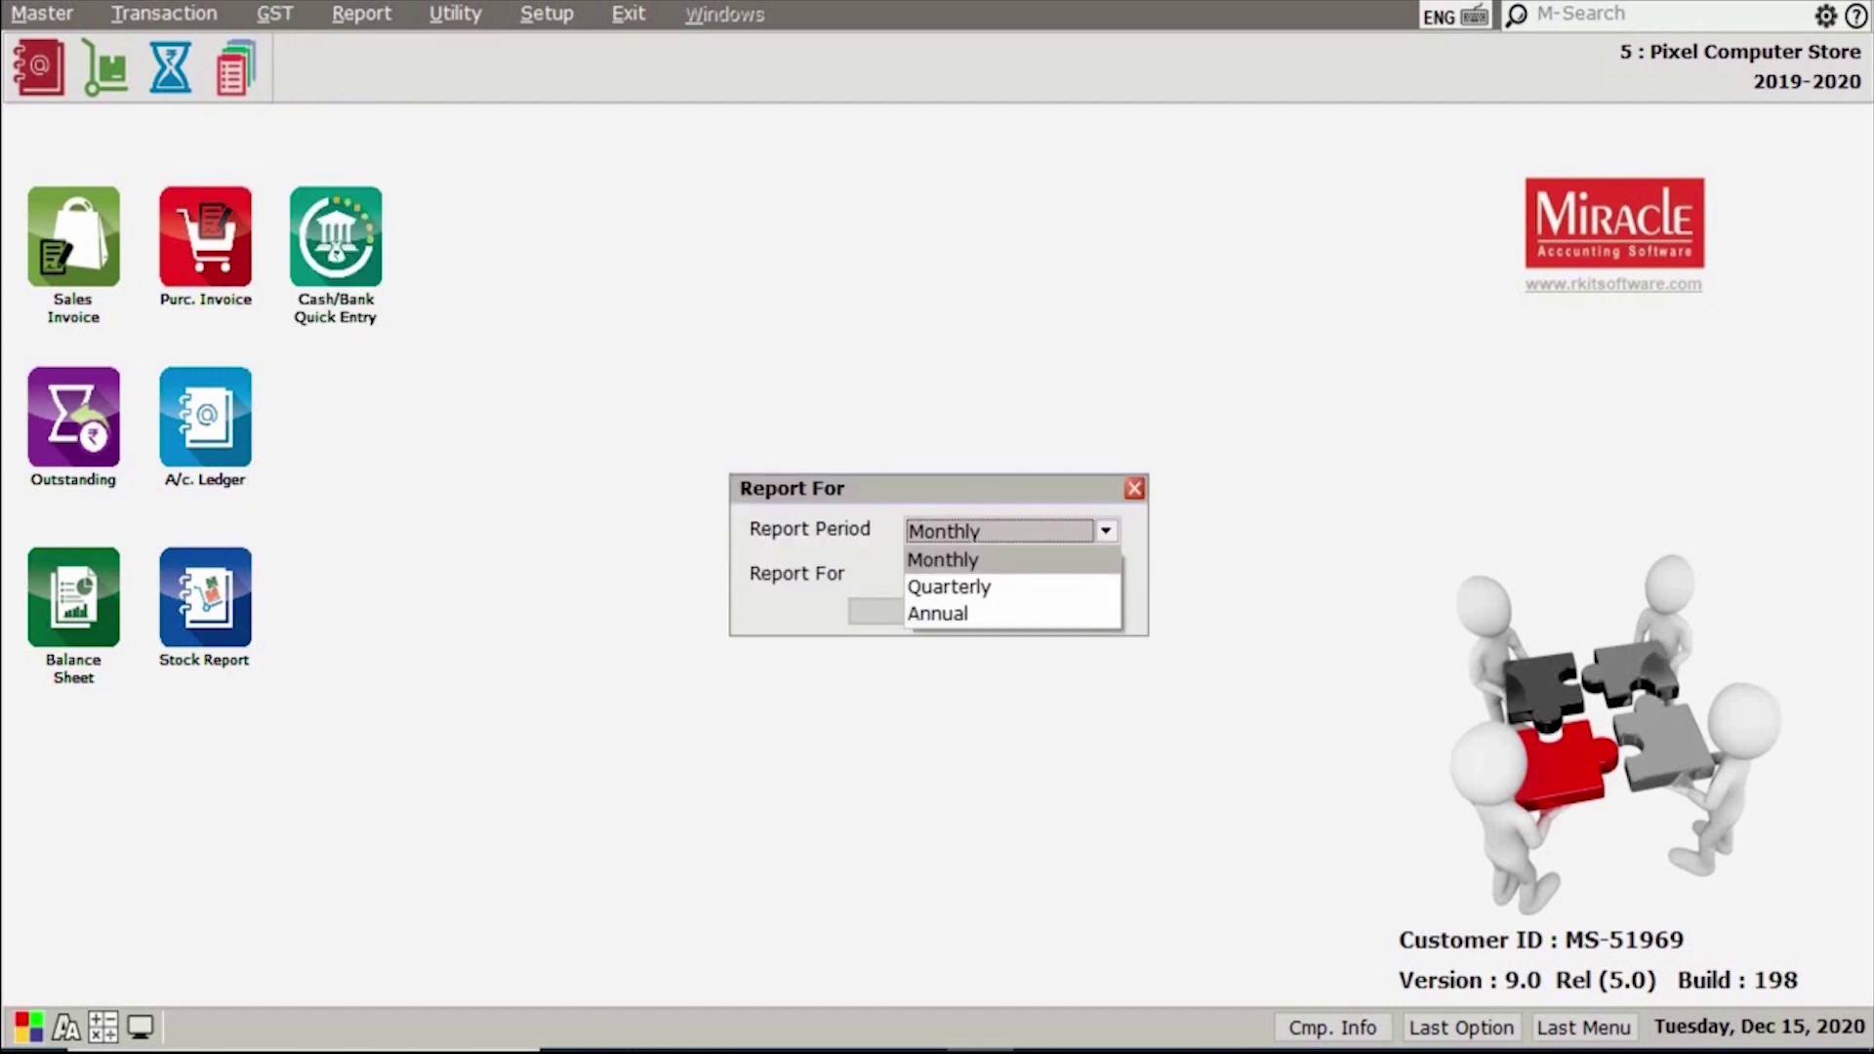
{"action": "key", "text": "Down"}
{"action": "key", "text": "Down"}
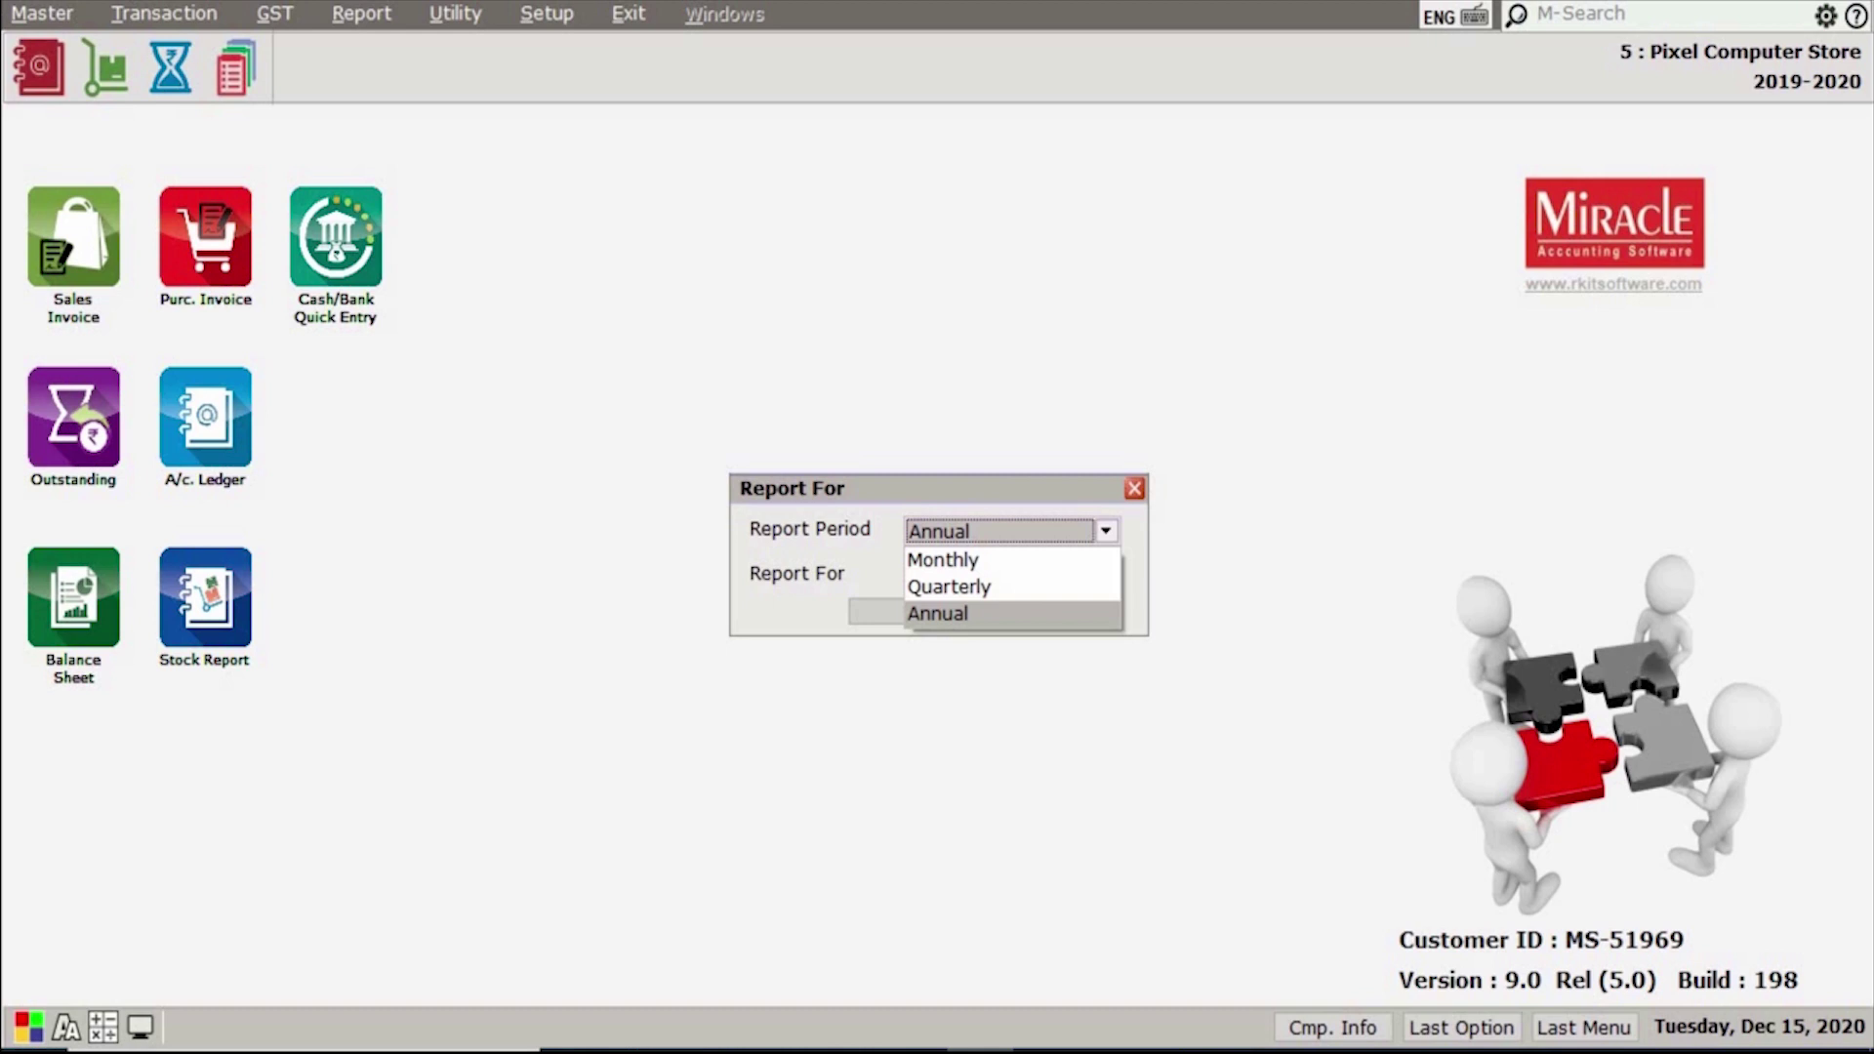
{"action": "key", "text": "Up"}
{"action": "key", "text": "Up"}
{"action": "key", "text": "Return"}
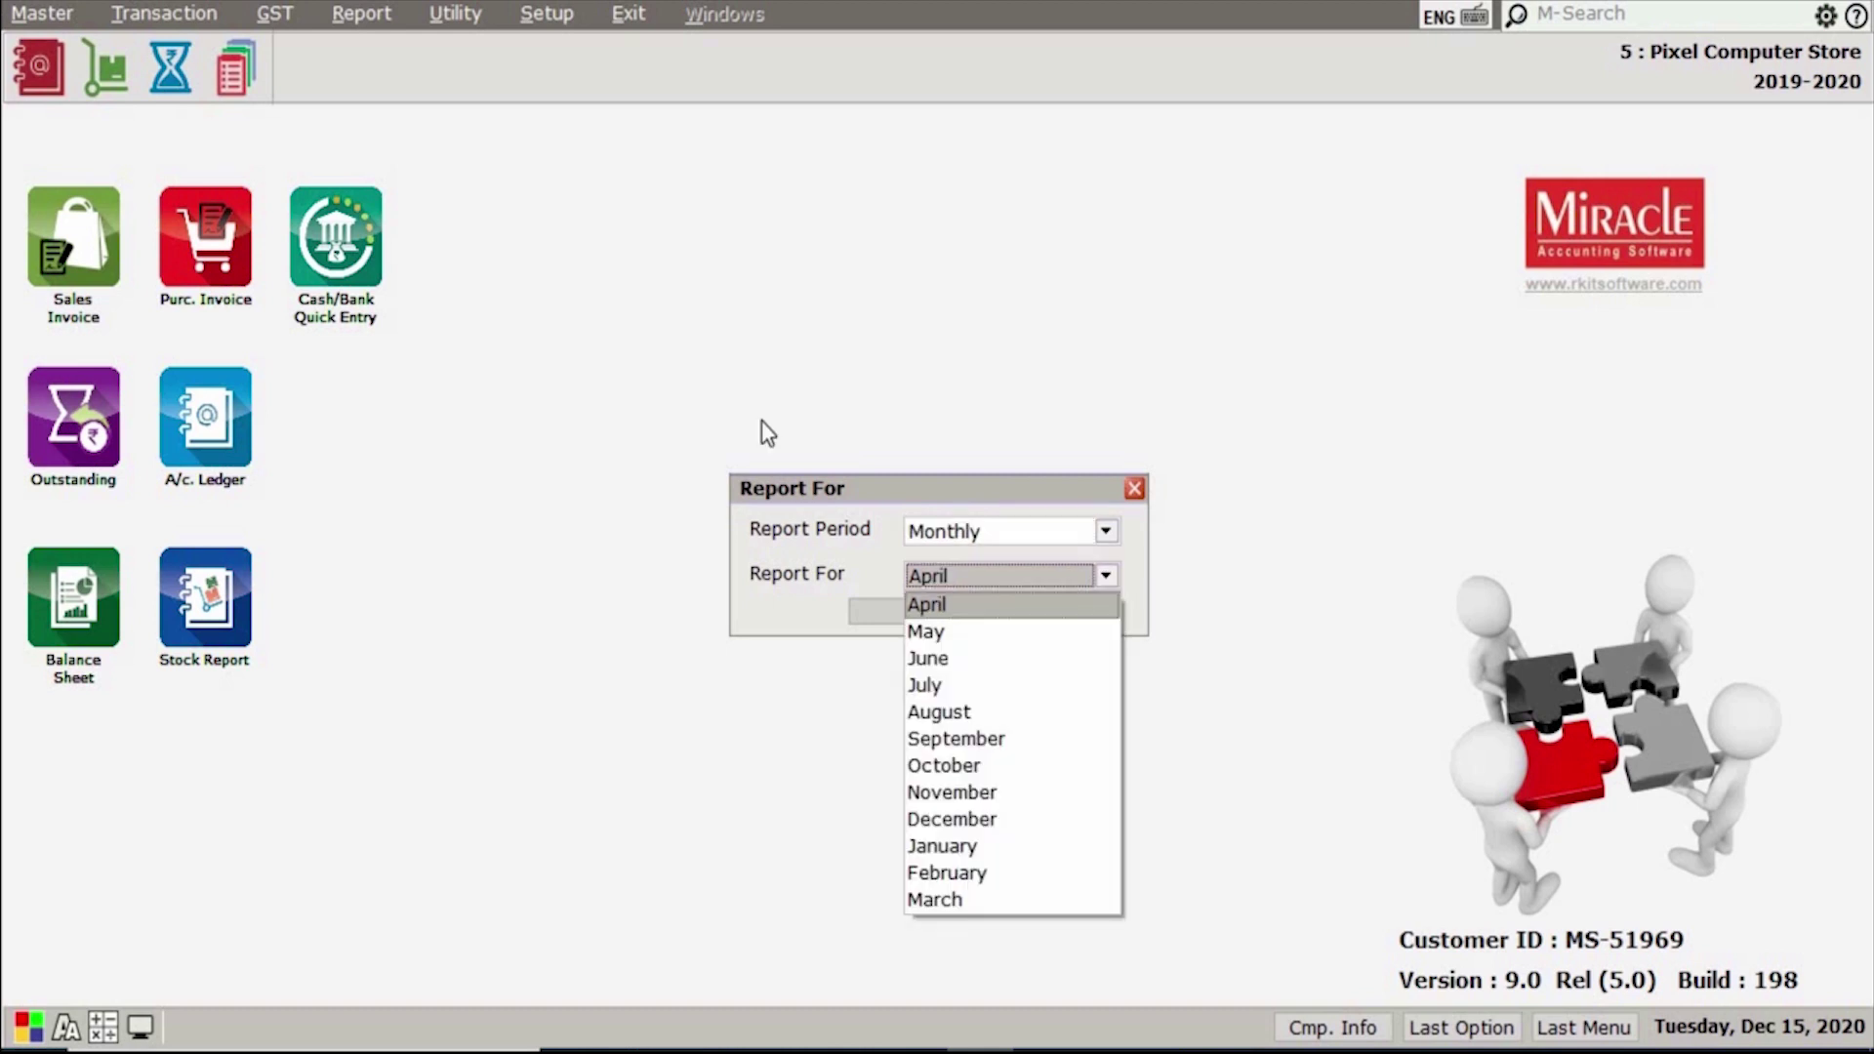
{"action": "key", "text": "Down"}
{"action": "key", "text": "Down"}
{"action": "key", "text": "Down"}
{"action": "key", "text": "Return"}
{"action": "key", "text": "Return"}
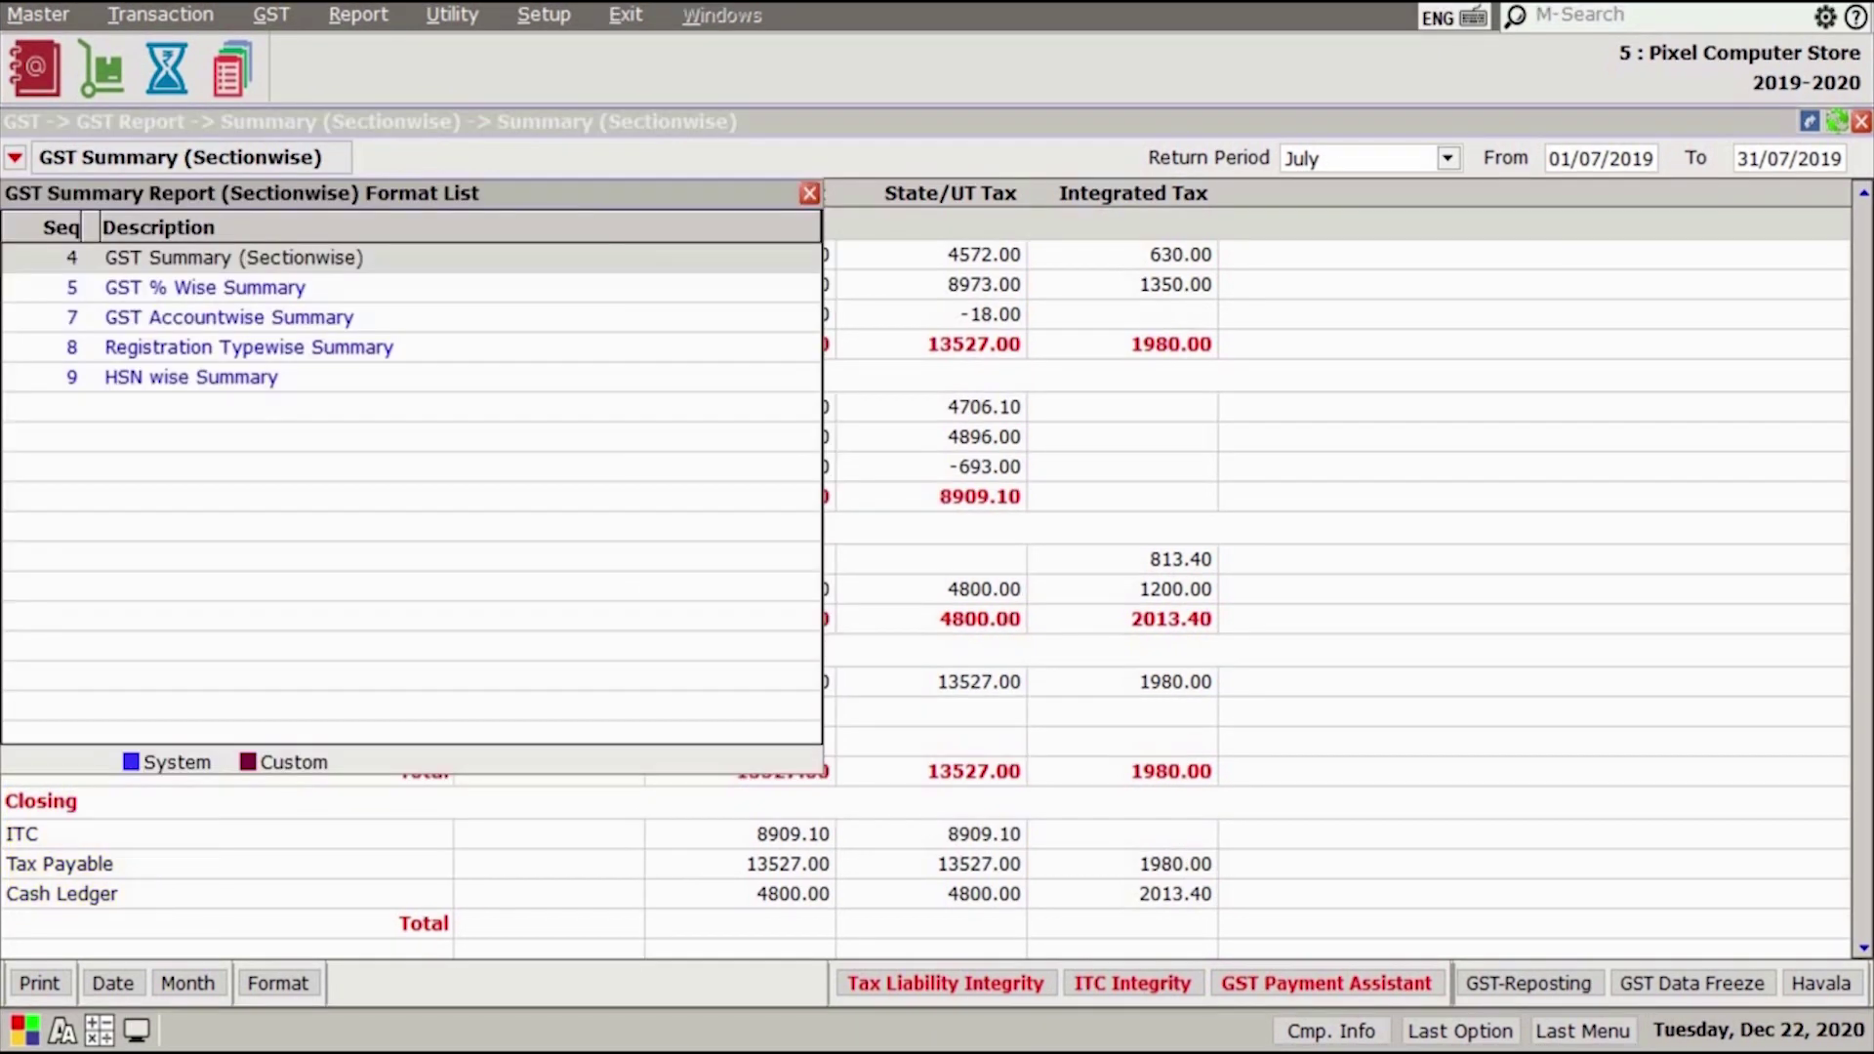
View the July report in the GST % Wise Summary and GST Accountwise Summary formats, and return to GST Summary (Sectionwise).
{"action": "double_click", "coordinate": [197, 289]}
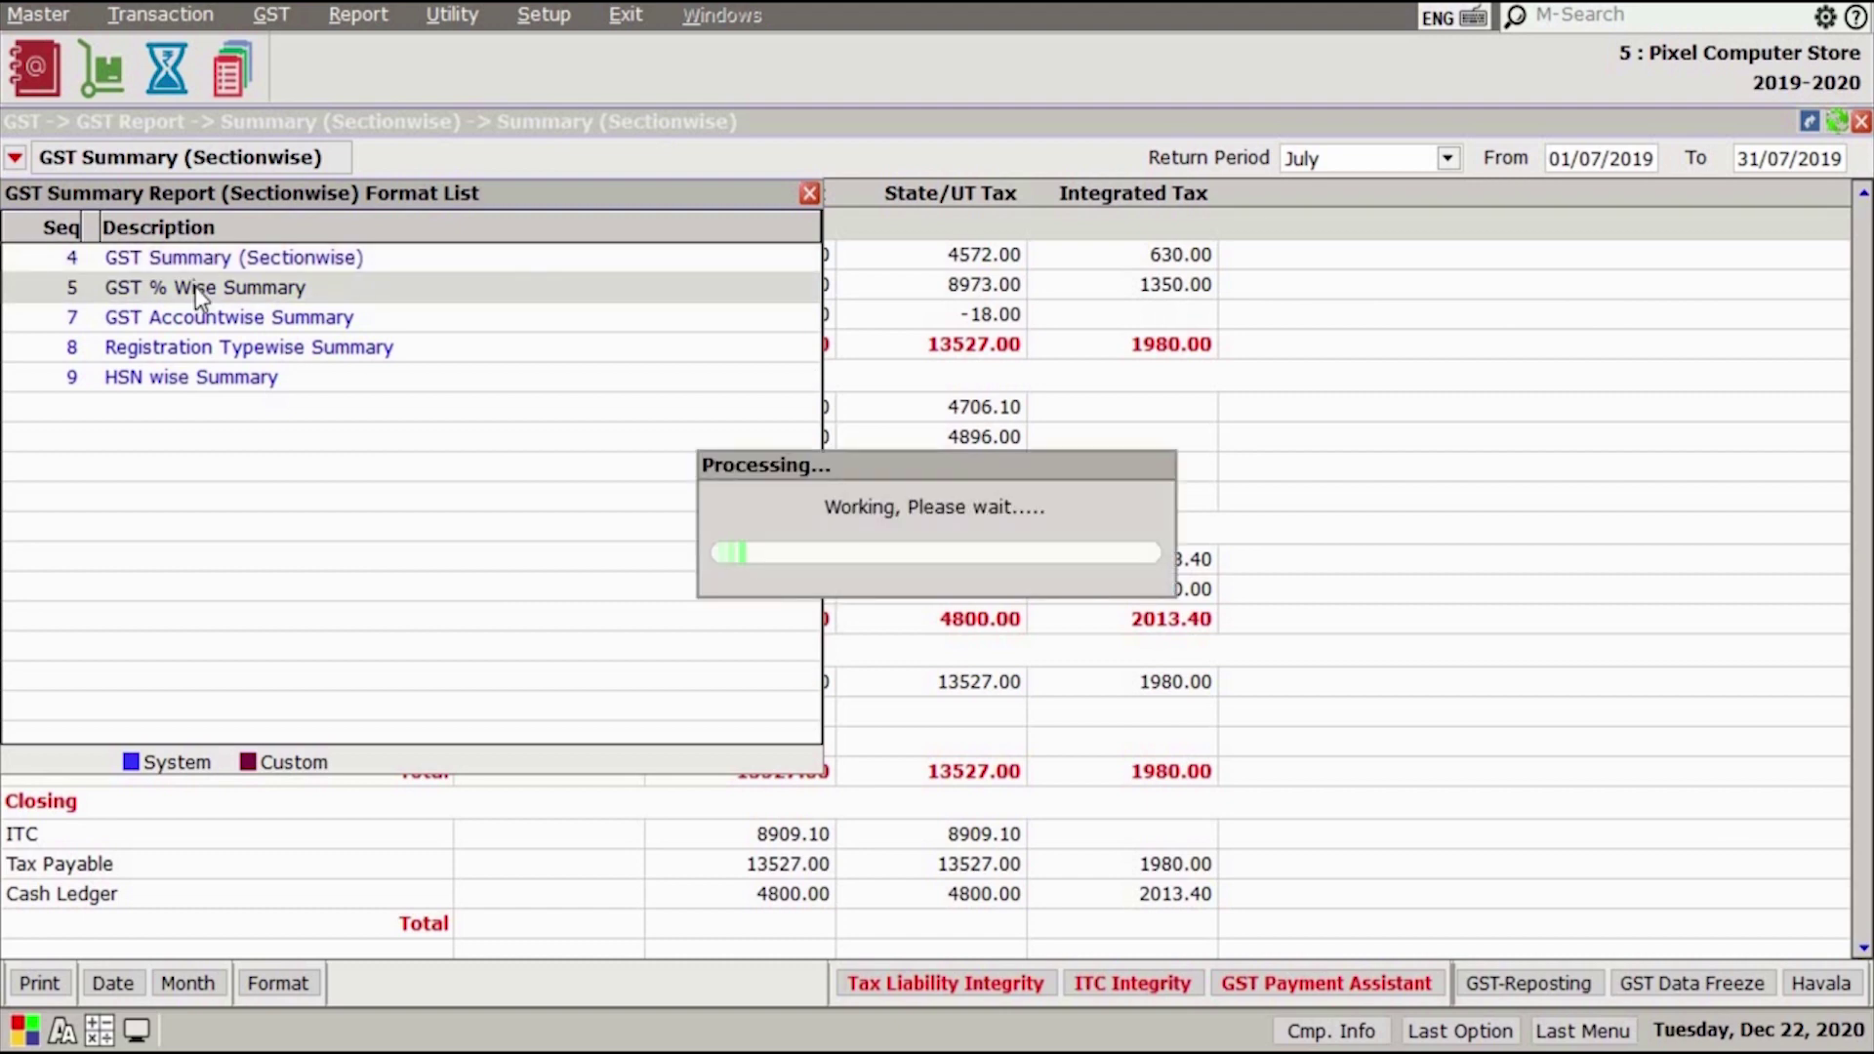
{"action": "left_click", "coordinate": [96, 155]}
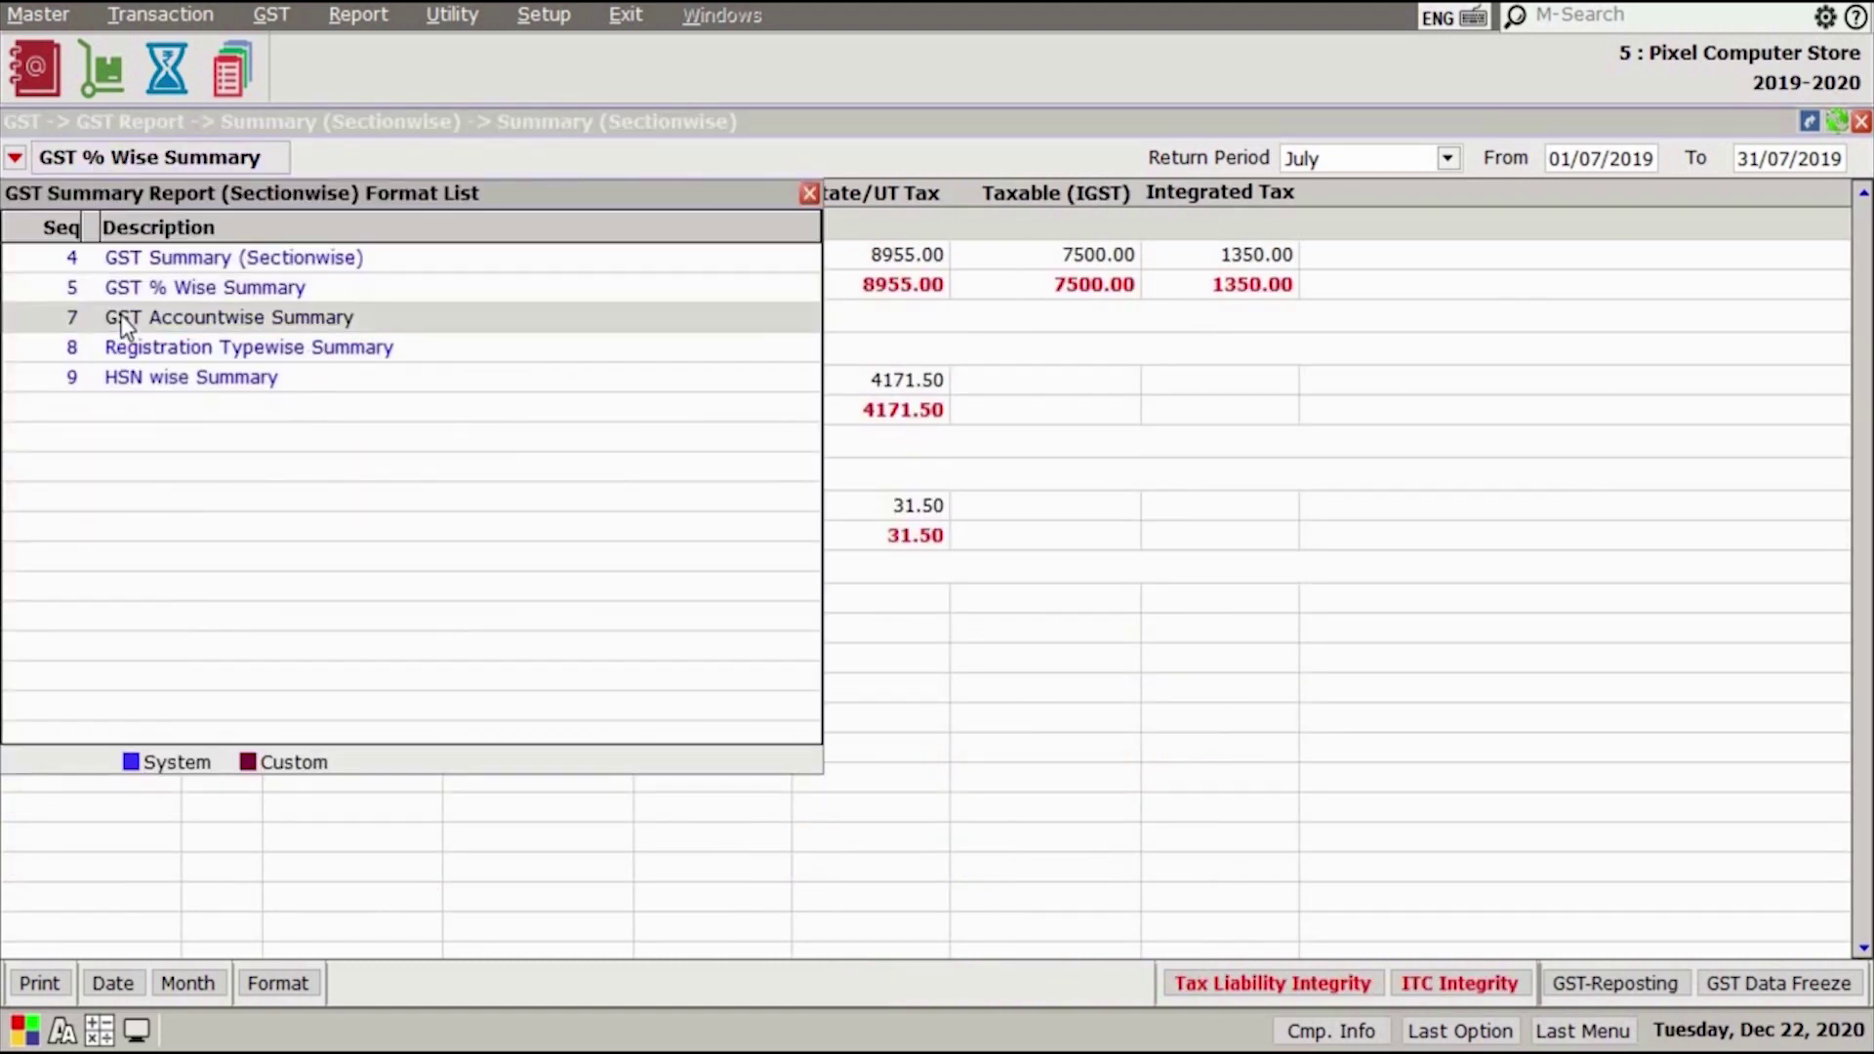
{"action": "double_click", "coordinate": [121, 316]}
{"action": "left_click", "coordinate": [101, 158]}
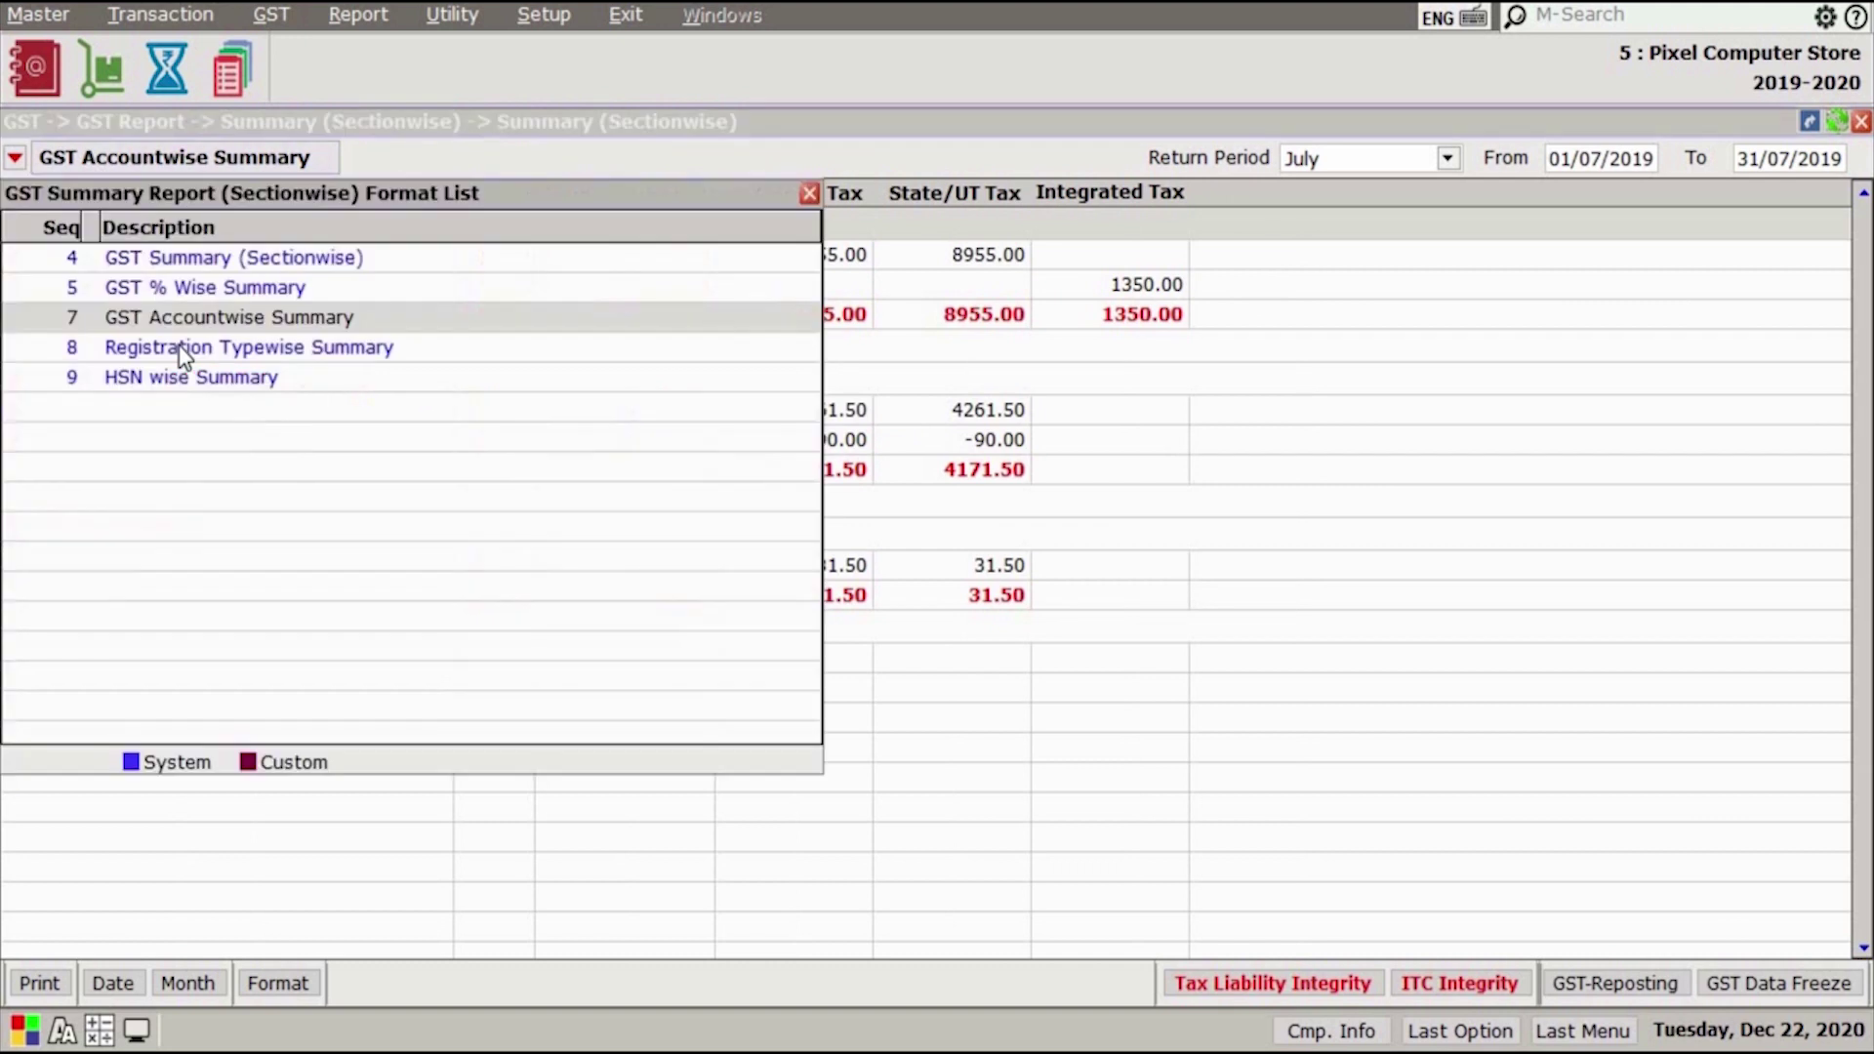
{"action": "left_click", "coordinate": [167, 338]}
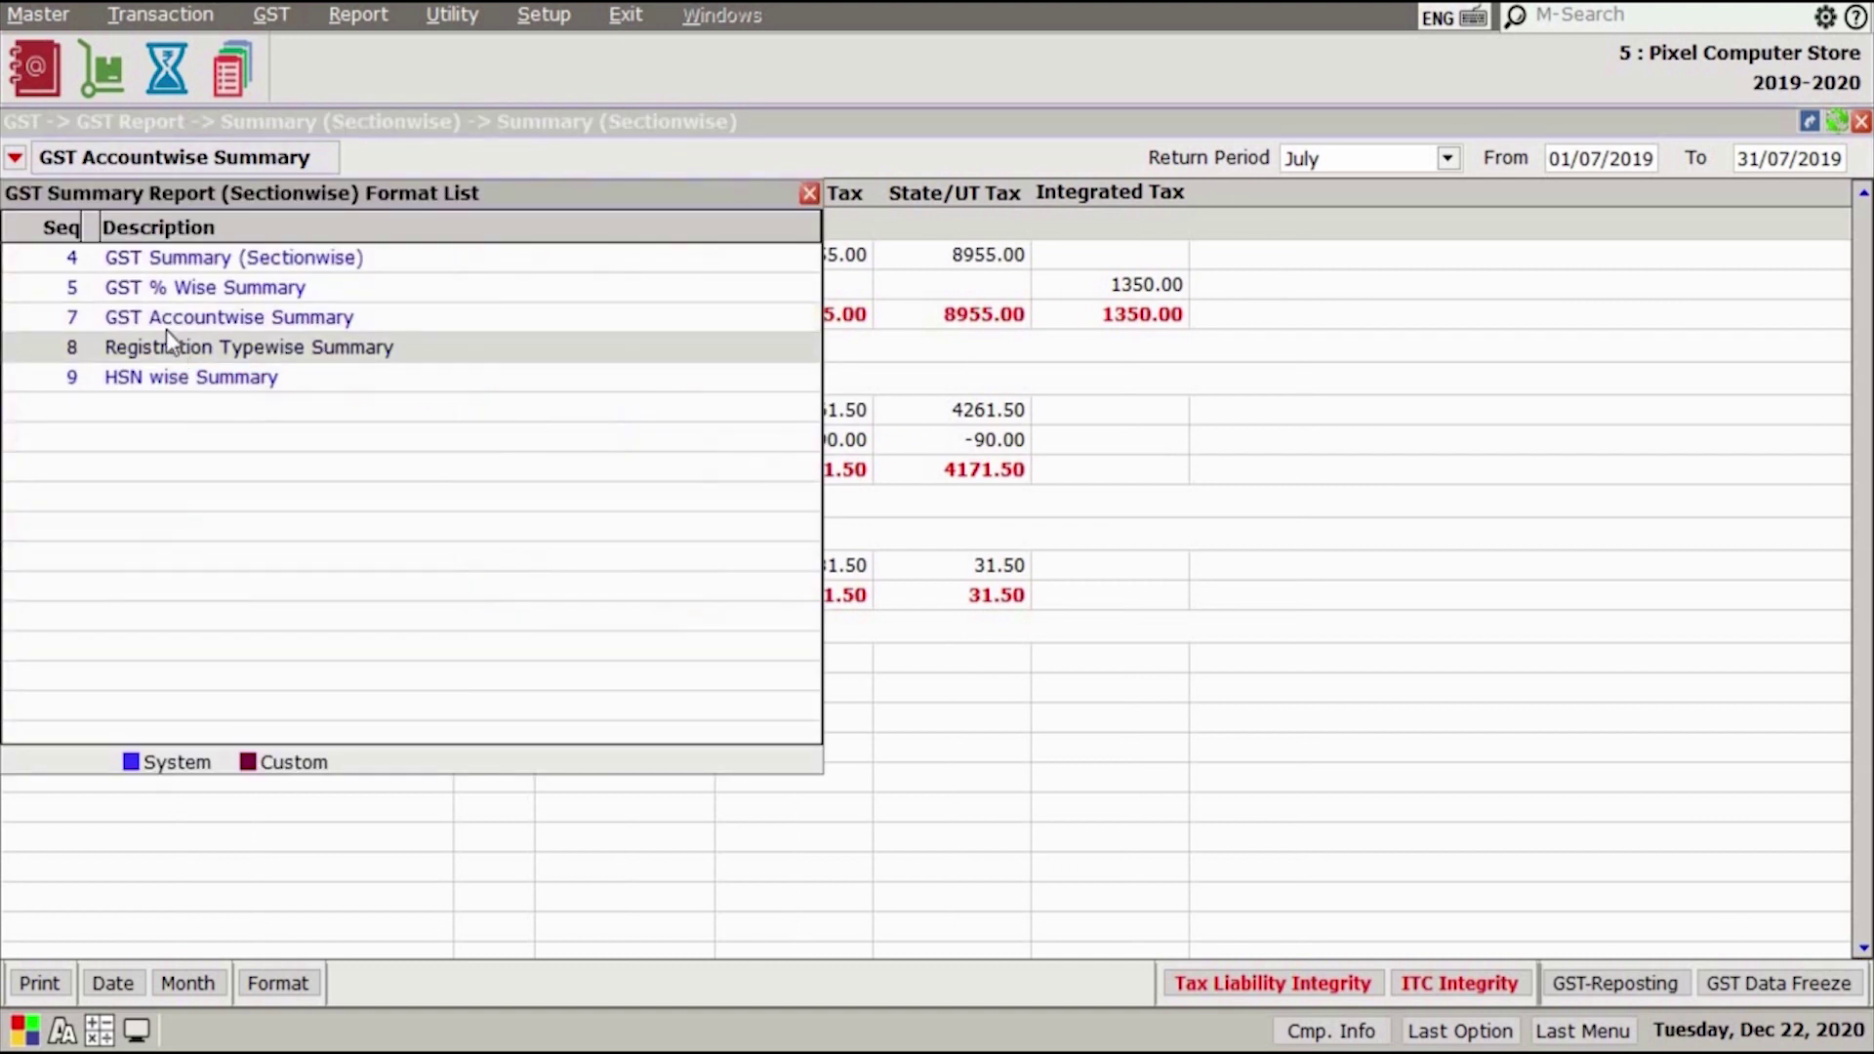
{"action": "left_click", "coordinate": [109, 254]}
Print the July GST Summary (Sectionwise) report and return to the report.
{"action": "left_click", "coordinate": [39, 983]}
{"action": "left_click", "coordinate": [1356, 869]}
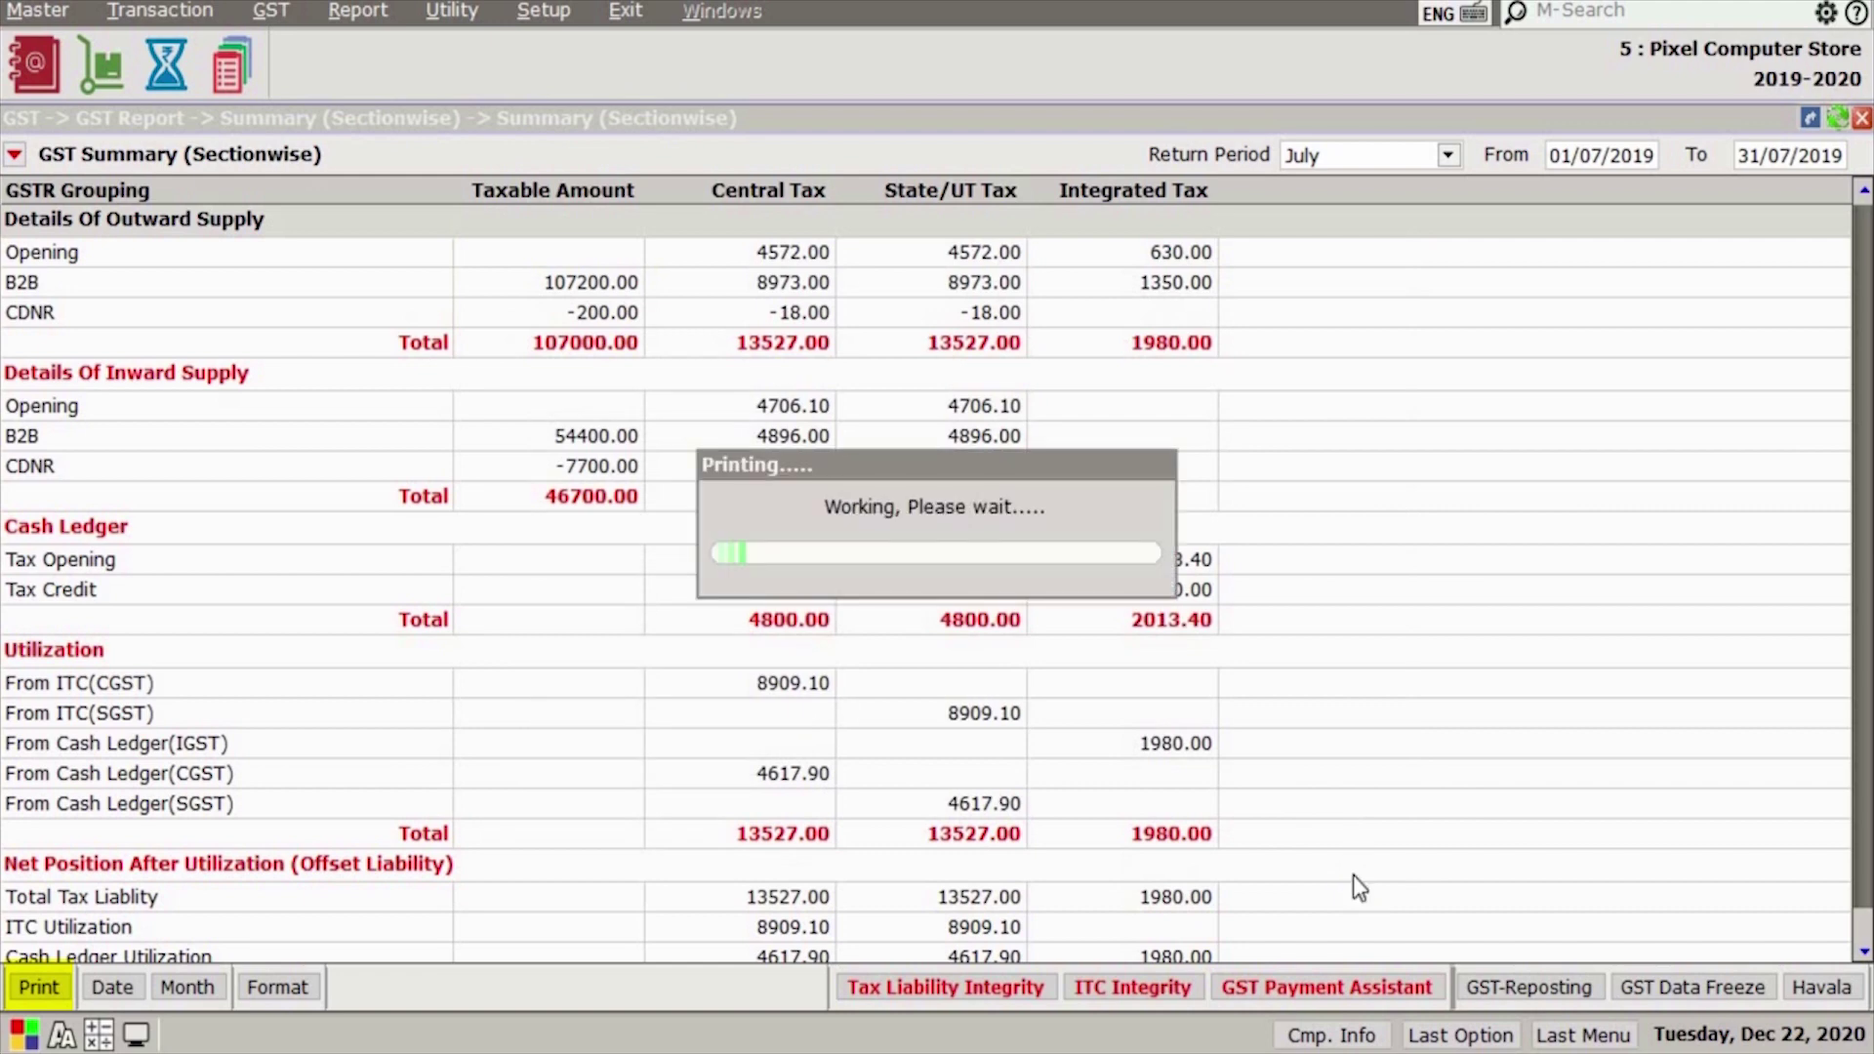
{"action": "key", "text": "Escape"}
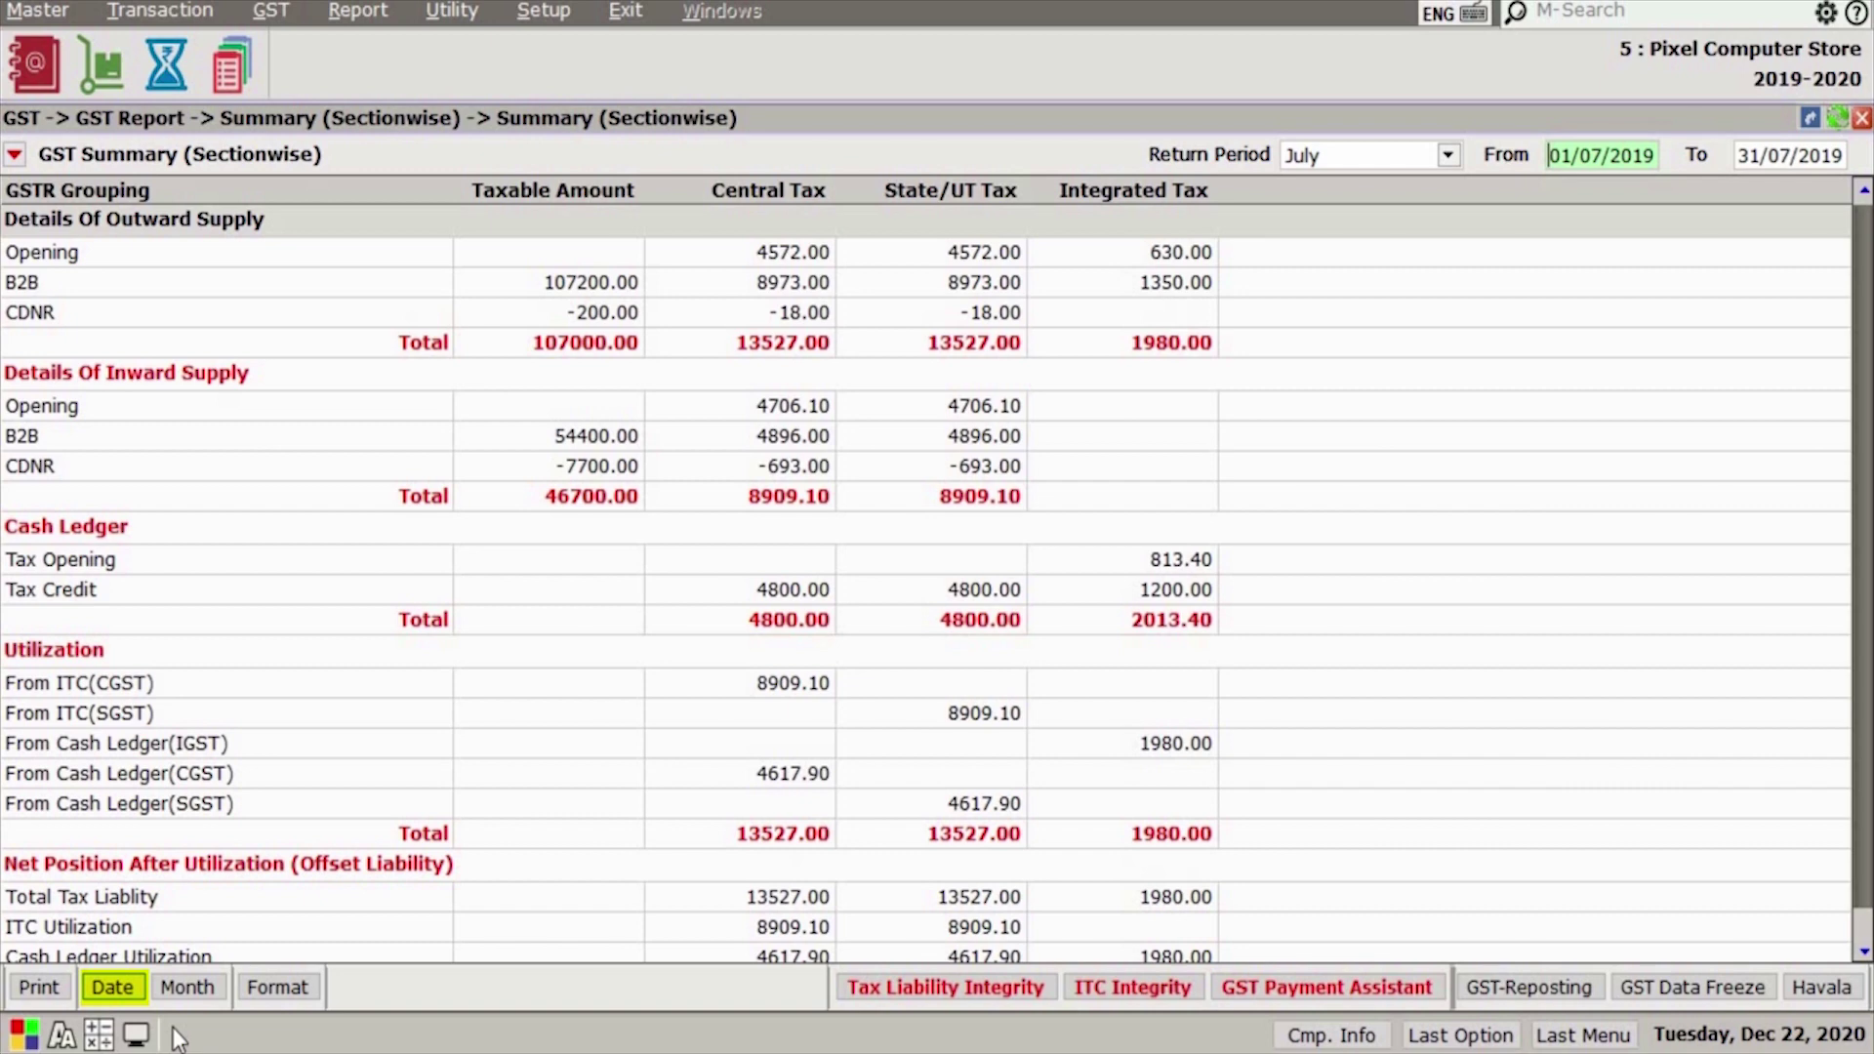
Switch the July report to the HSN wise Summary format and close the format list.
{"action": "left_click", "coordinate": [269, 982]}
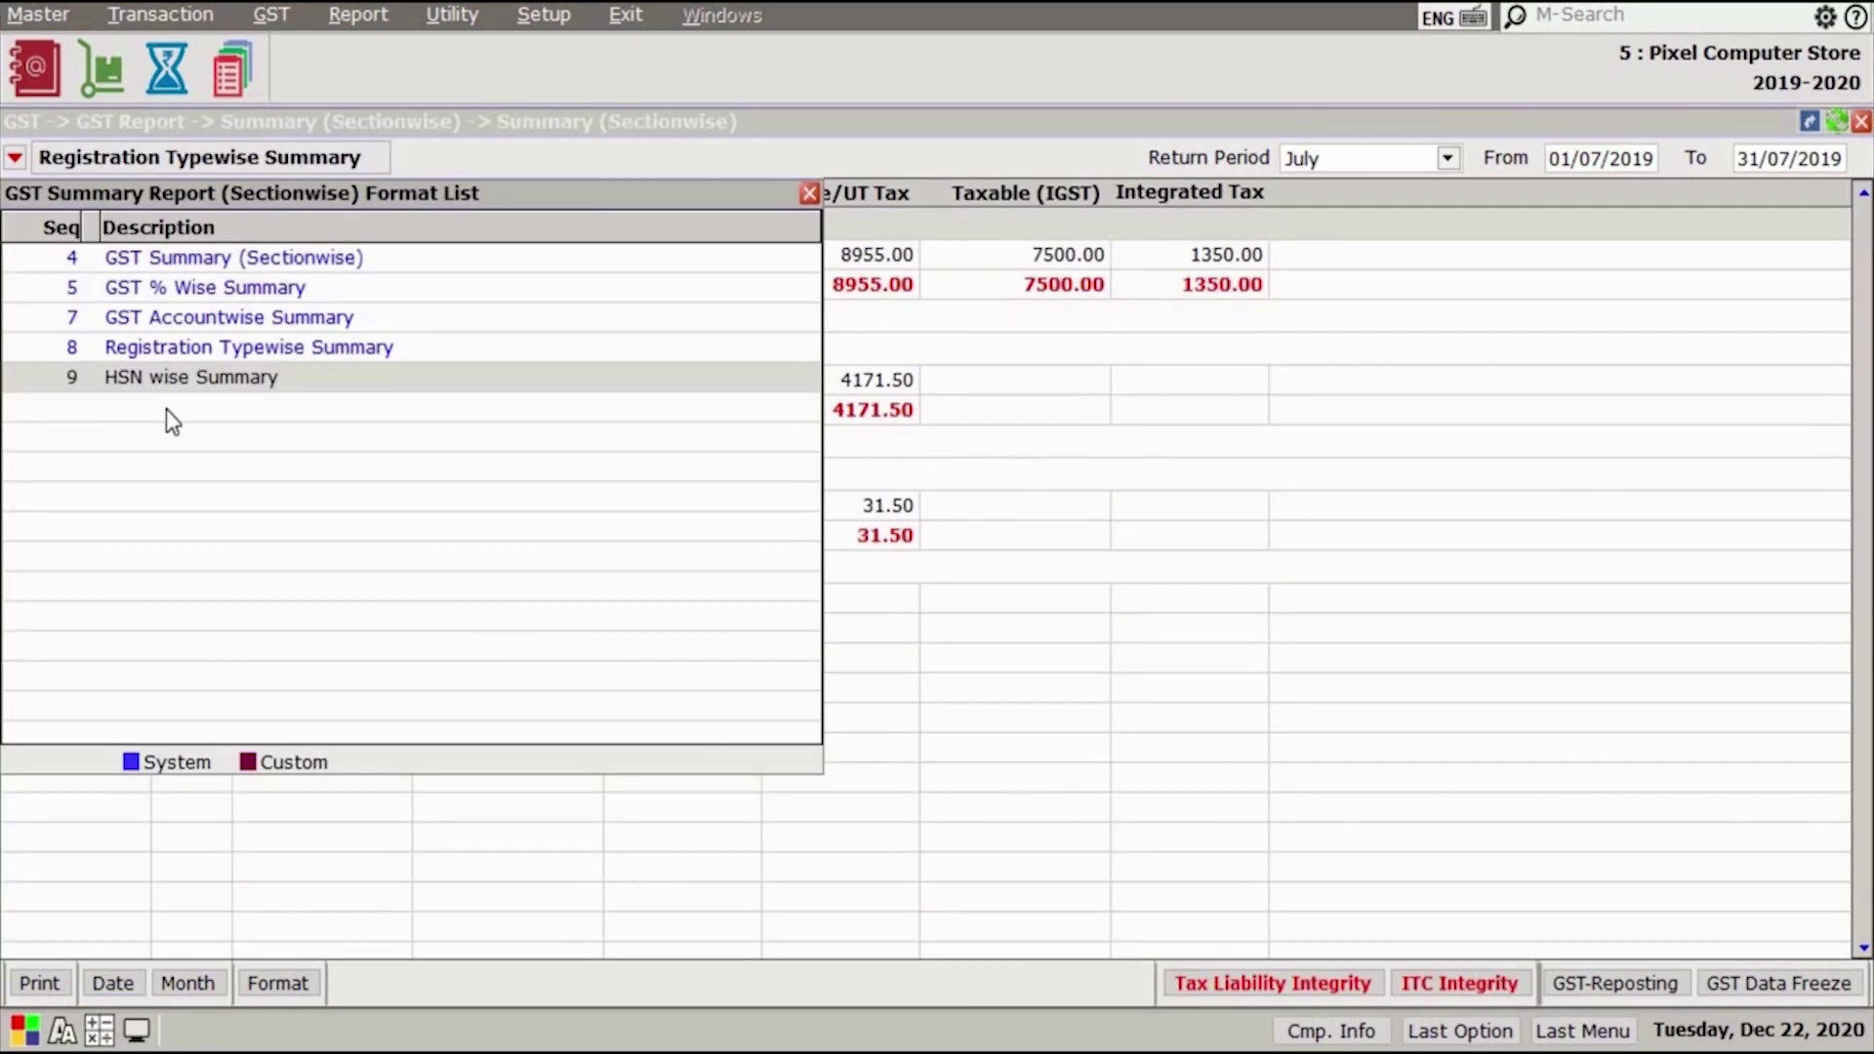
{"action": "key", "text": "Return"}
{"action": "left_click", "coordinate": [277, 984]}
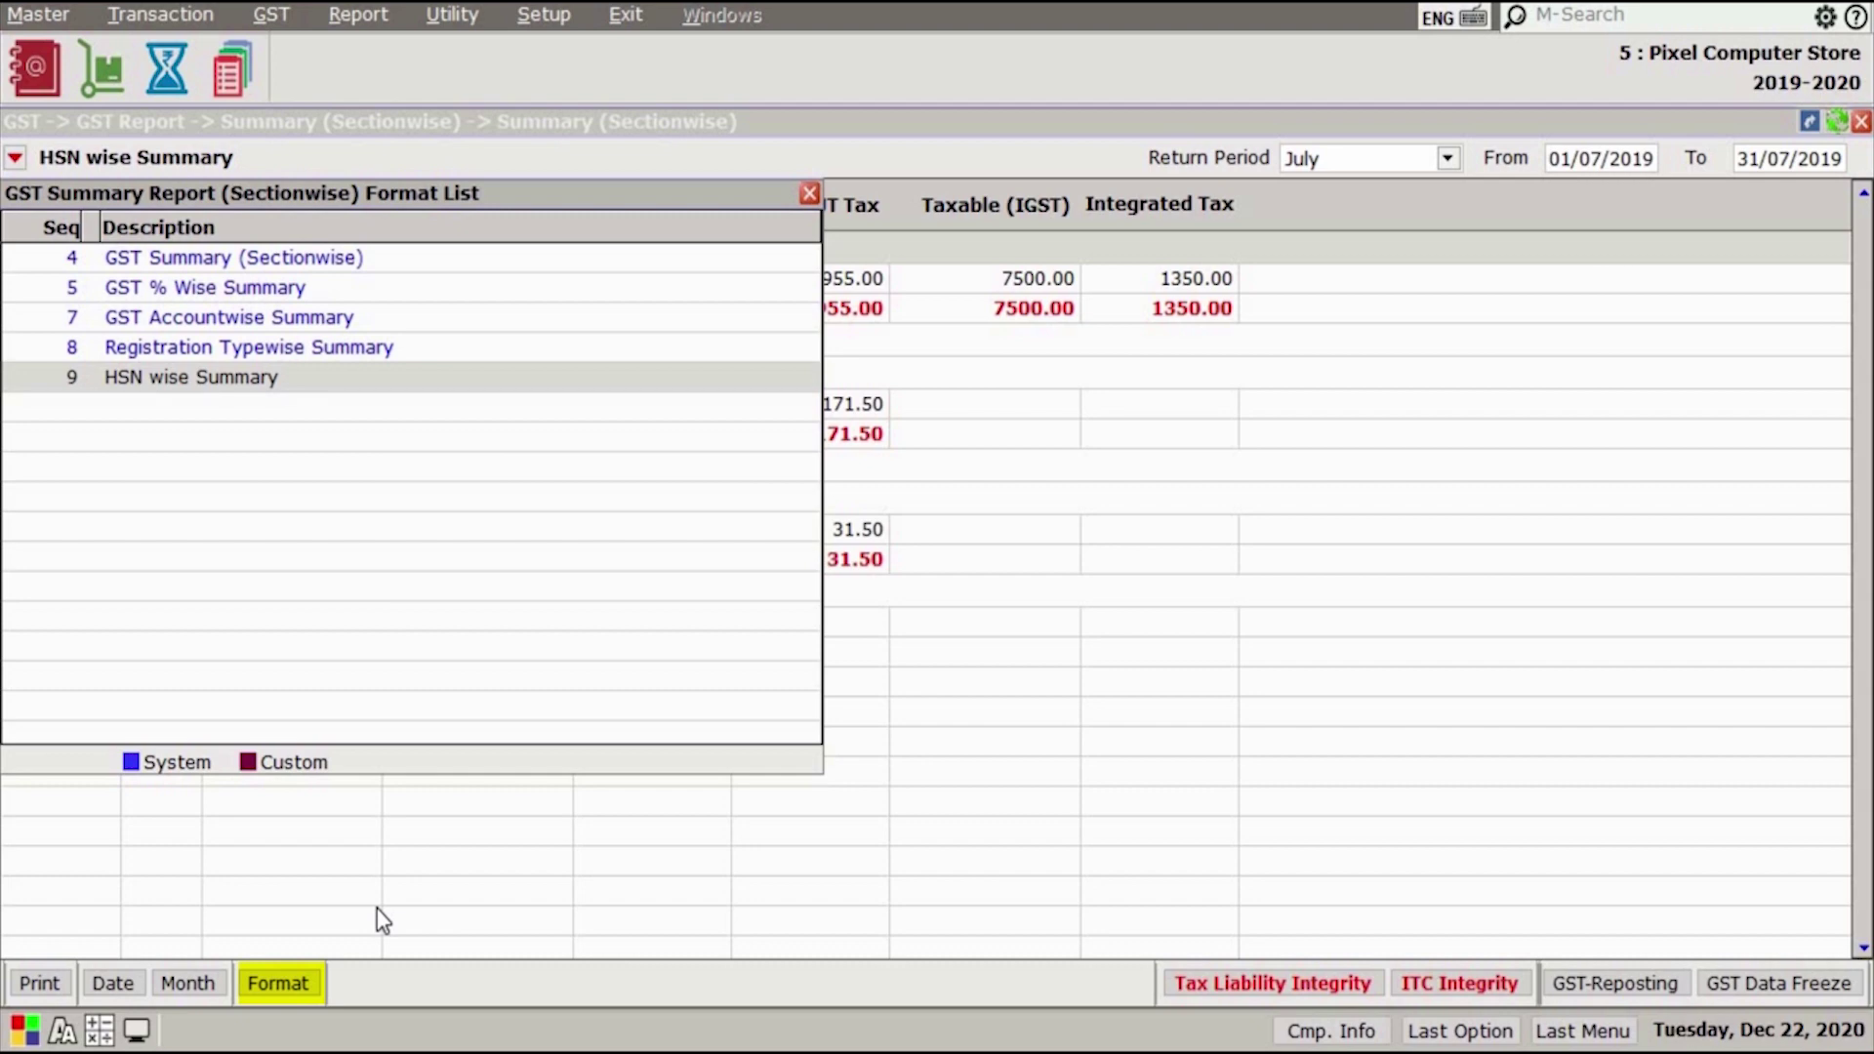
{"action": "key", "text": "Escape"}
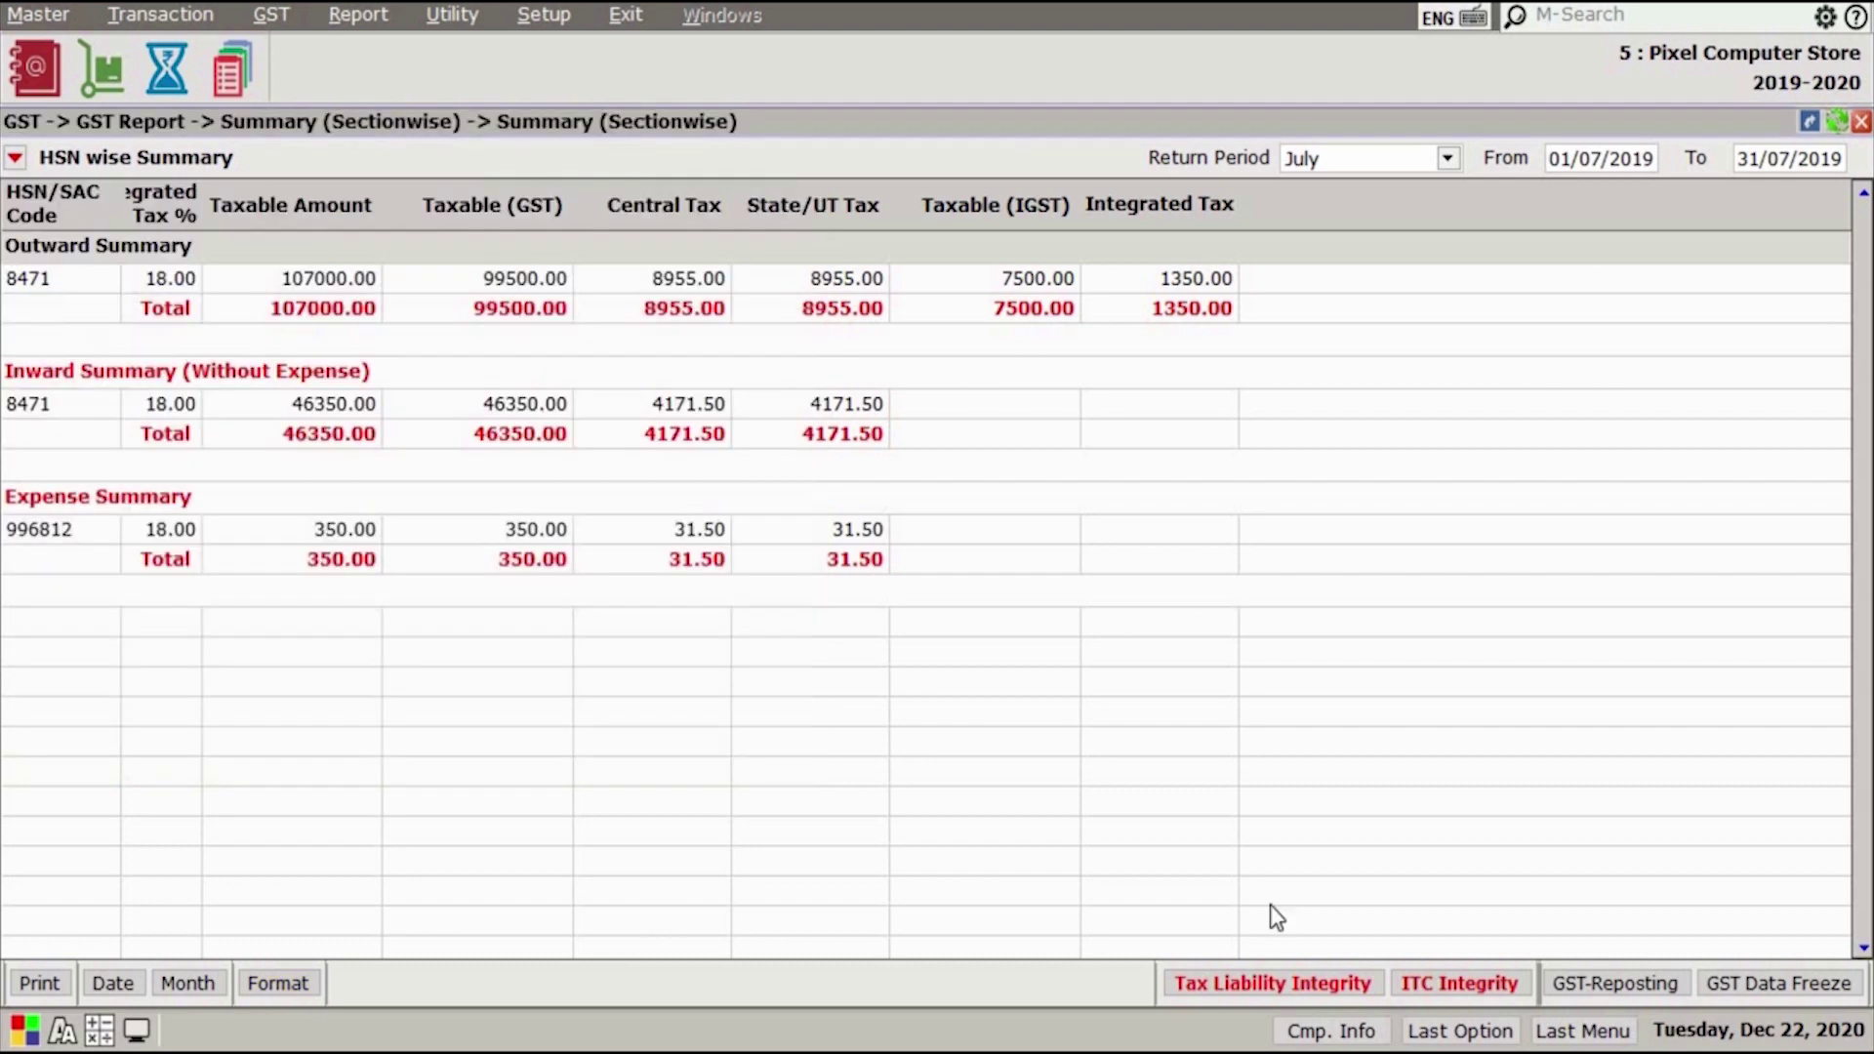
Check the July return data with the Tax Liability Integrity and ITC Integrity reports.
{"action": "left_click", "coordinate": [993, 987]}
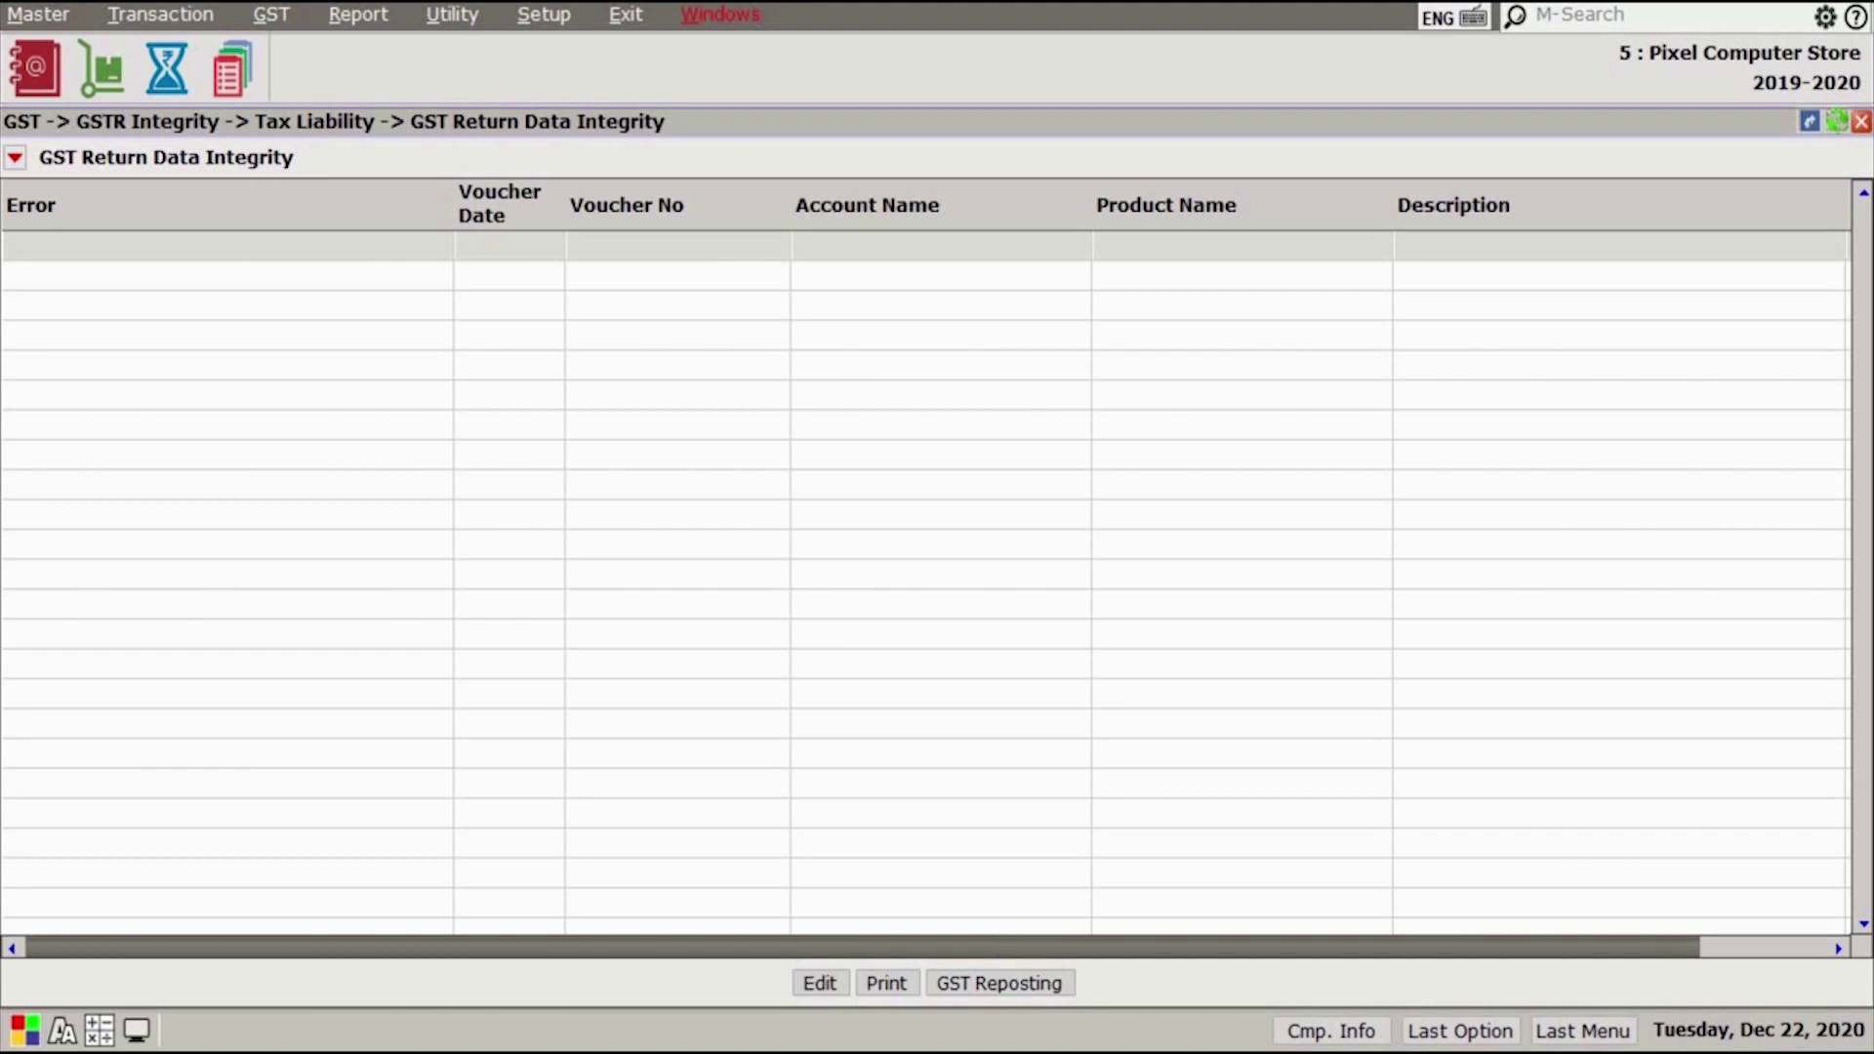
{"action": "key", "text": "Escape"}
{"action": "left_click", "coordinate": [1136, 979]}
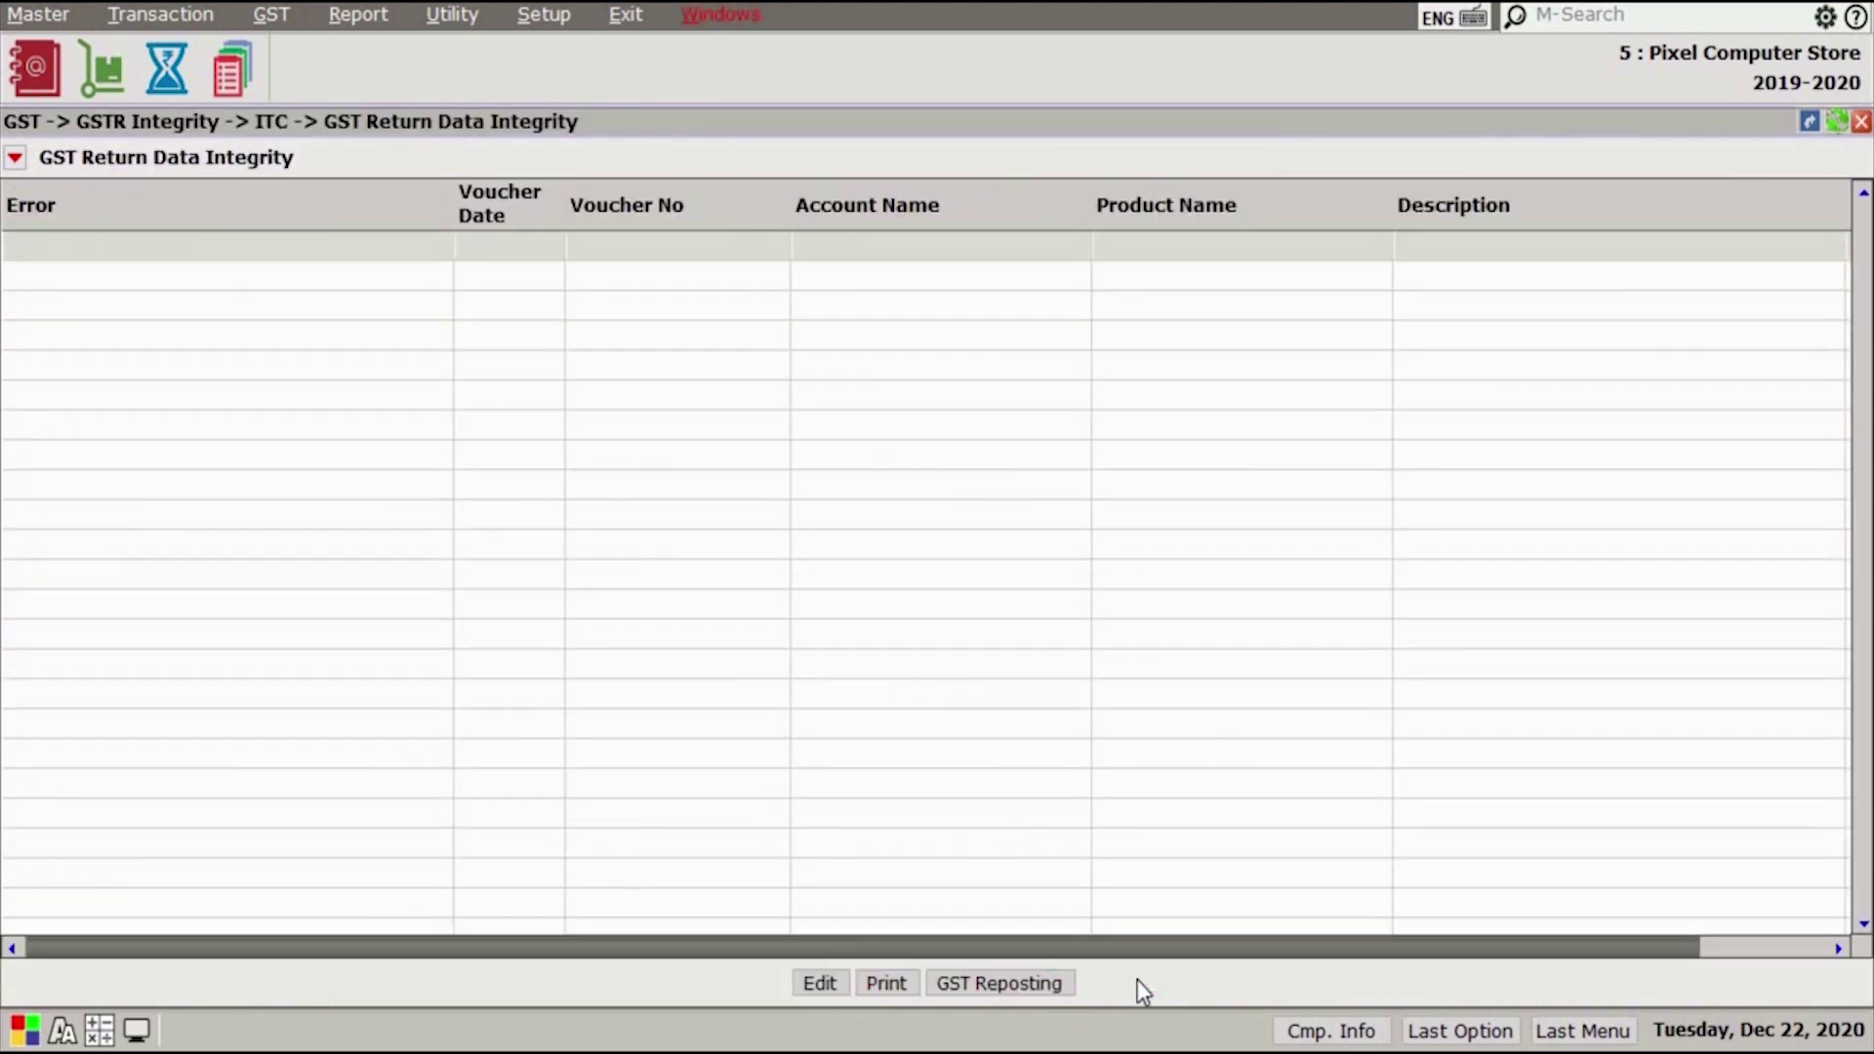
{"action": "key", "text": "Escape"}
Post the July tax adjustment as a Havala entry through the GST Payment Assistant.
{"action": "left_click", "coordinate": [1266, 986]}
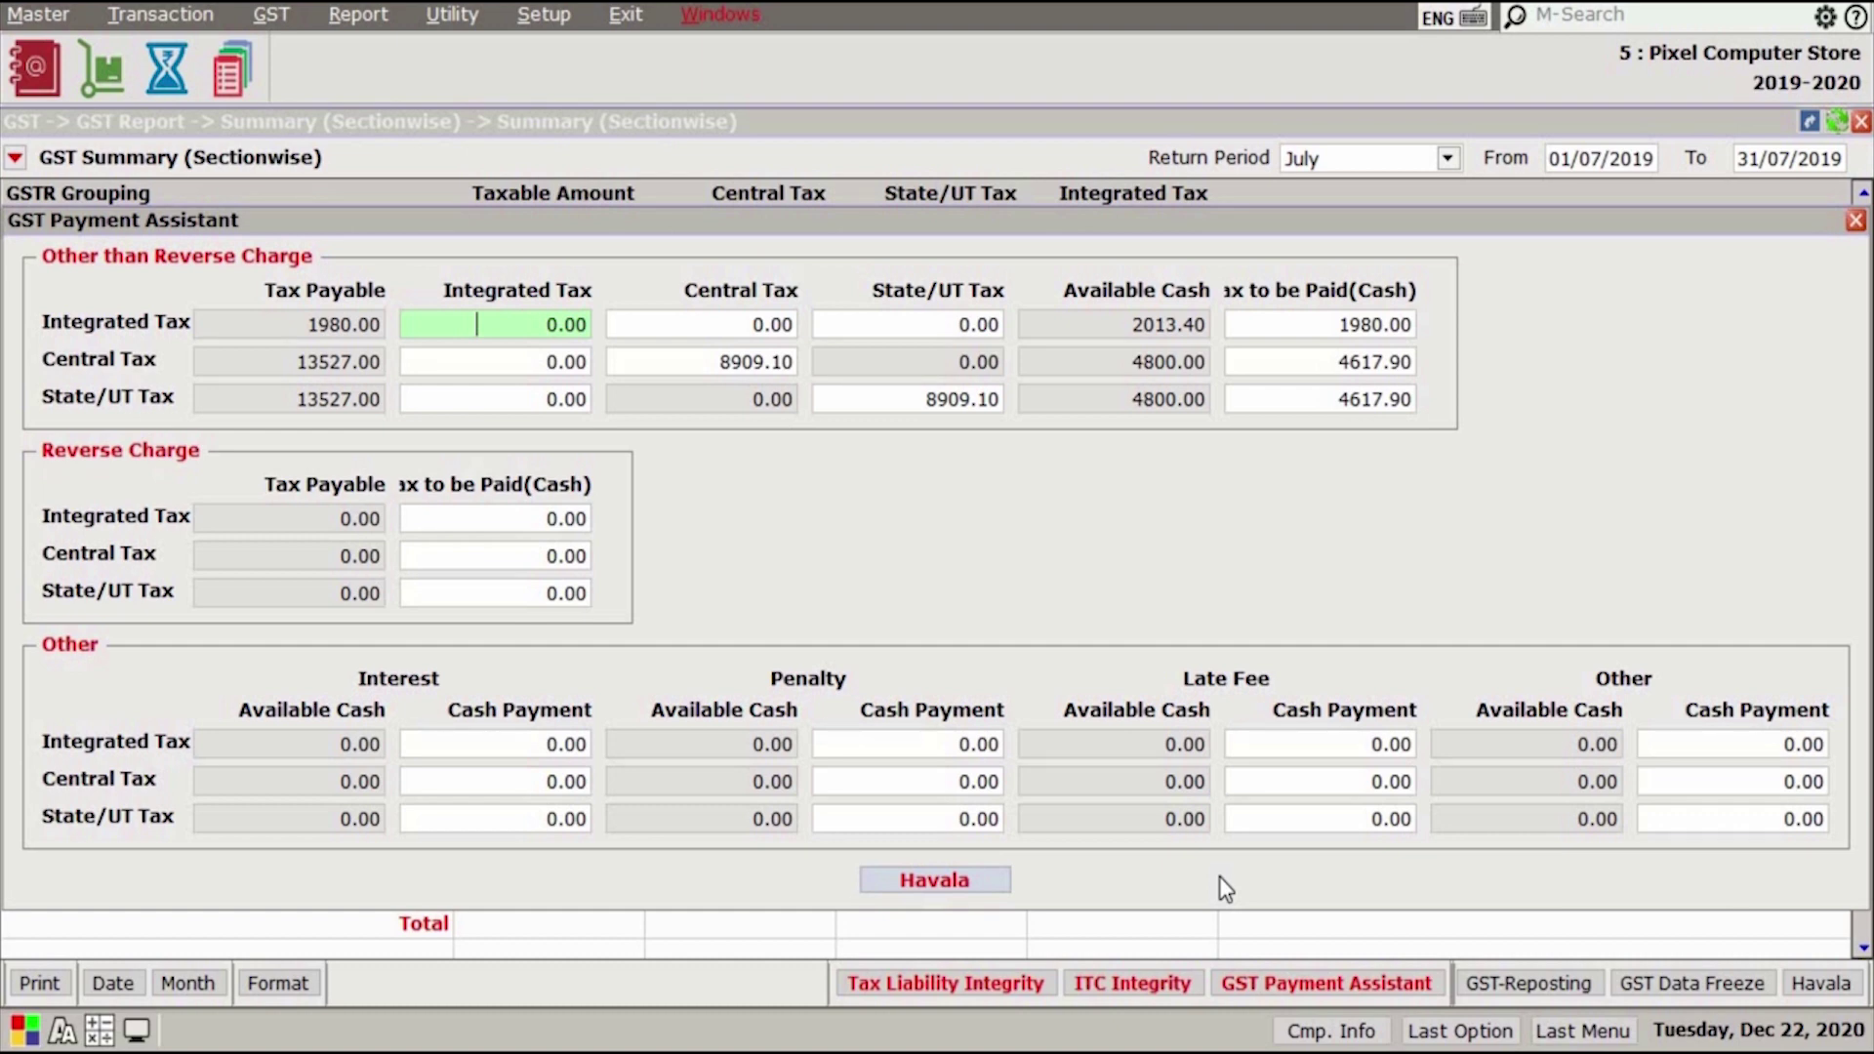
{"action": "left_click", "coordinate": [932, 884]}
Freeze the GST data from 01/07/2019 to 31/07/2019.
{"action": "left_click", "coordinate": [1636, 987]}
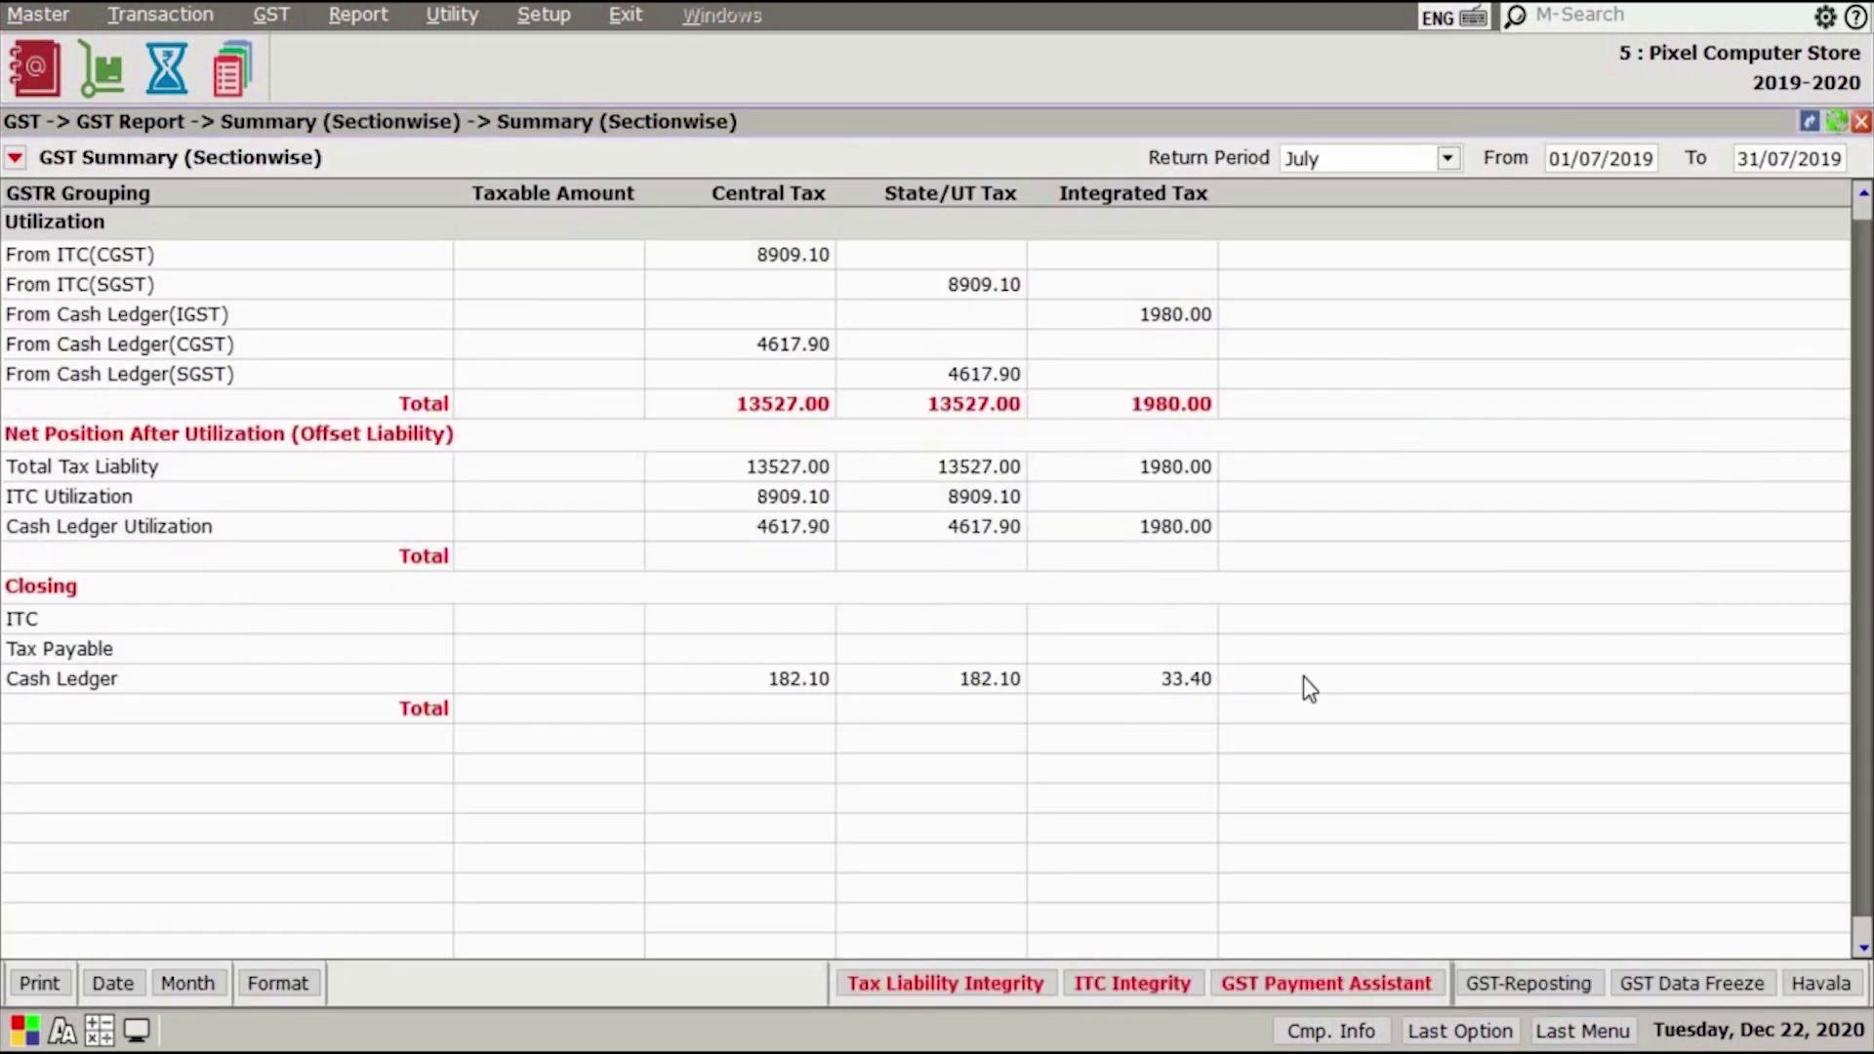
{"action": "left_click", "coordinate": [1649, 980]}
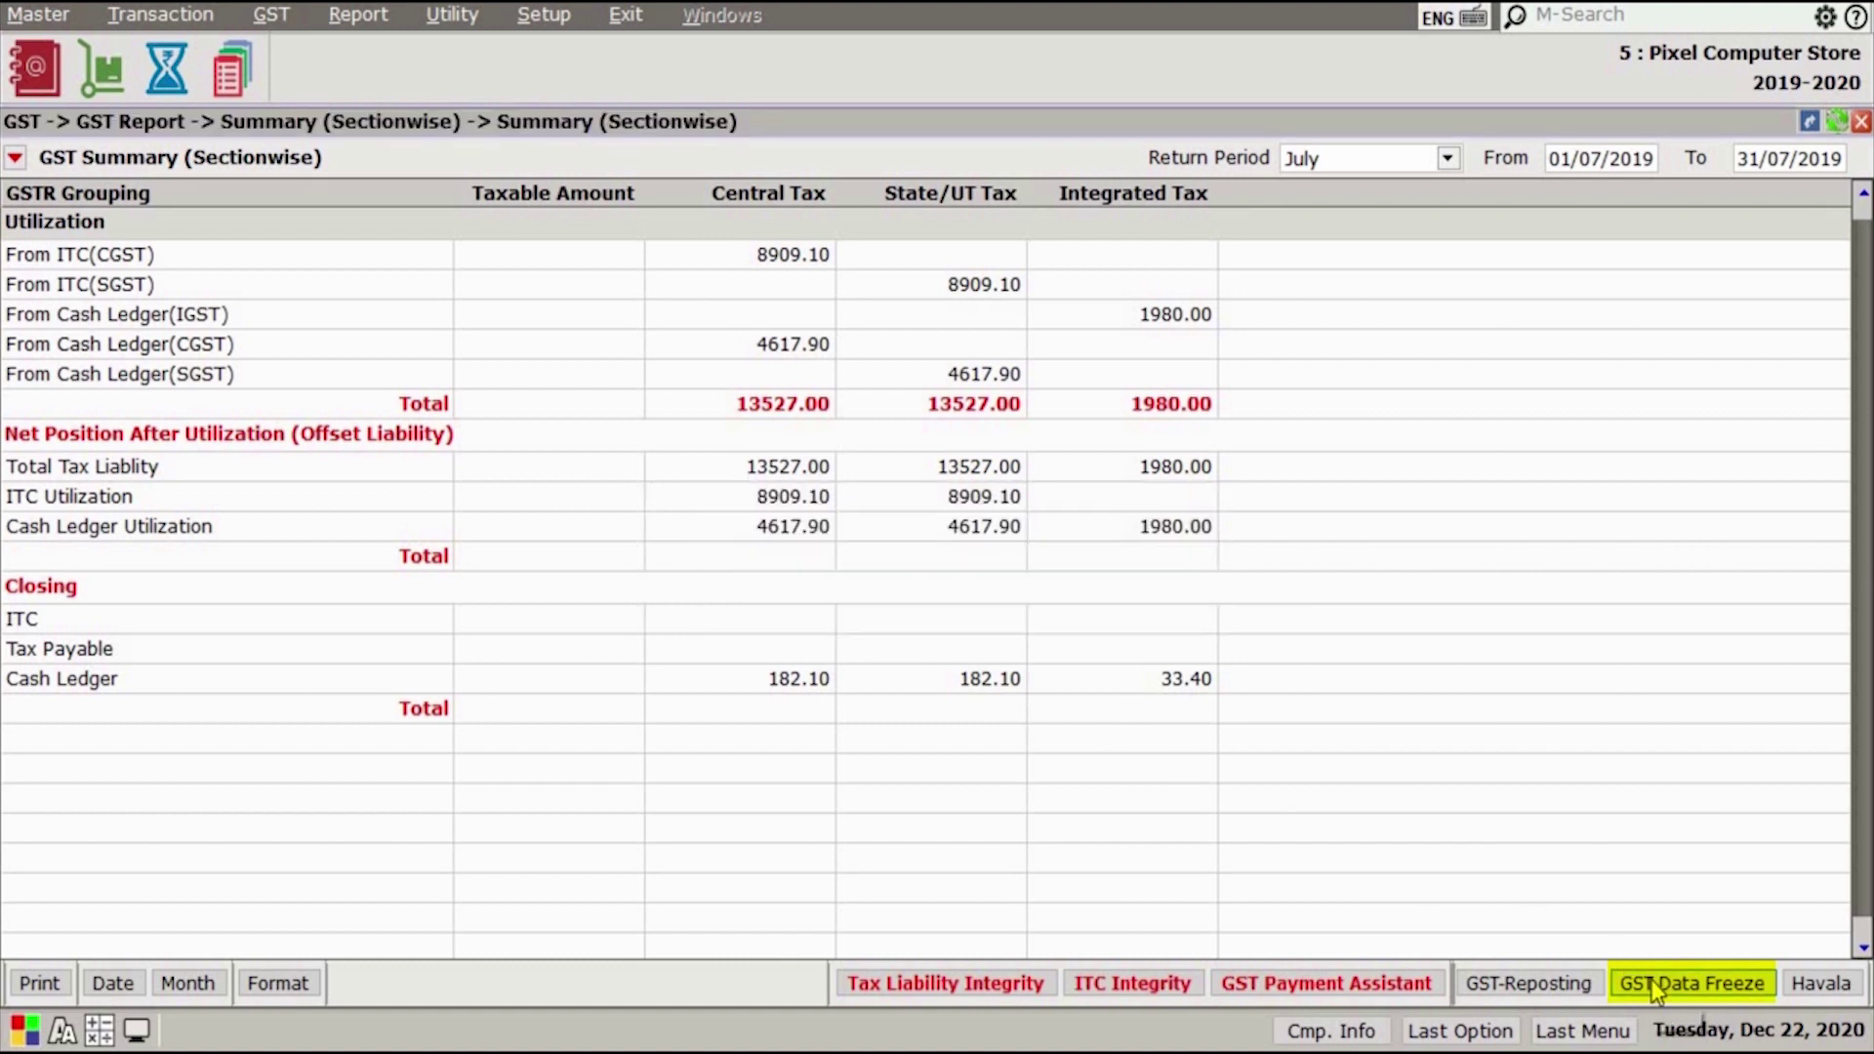
{"action": "left_click", "coordinate": [1649, 980]}
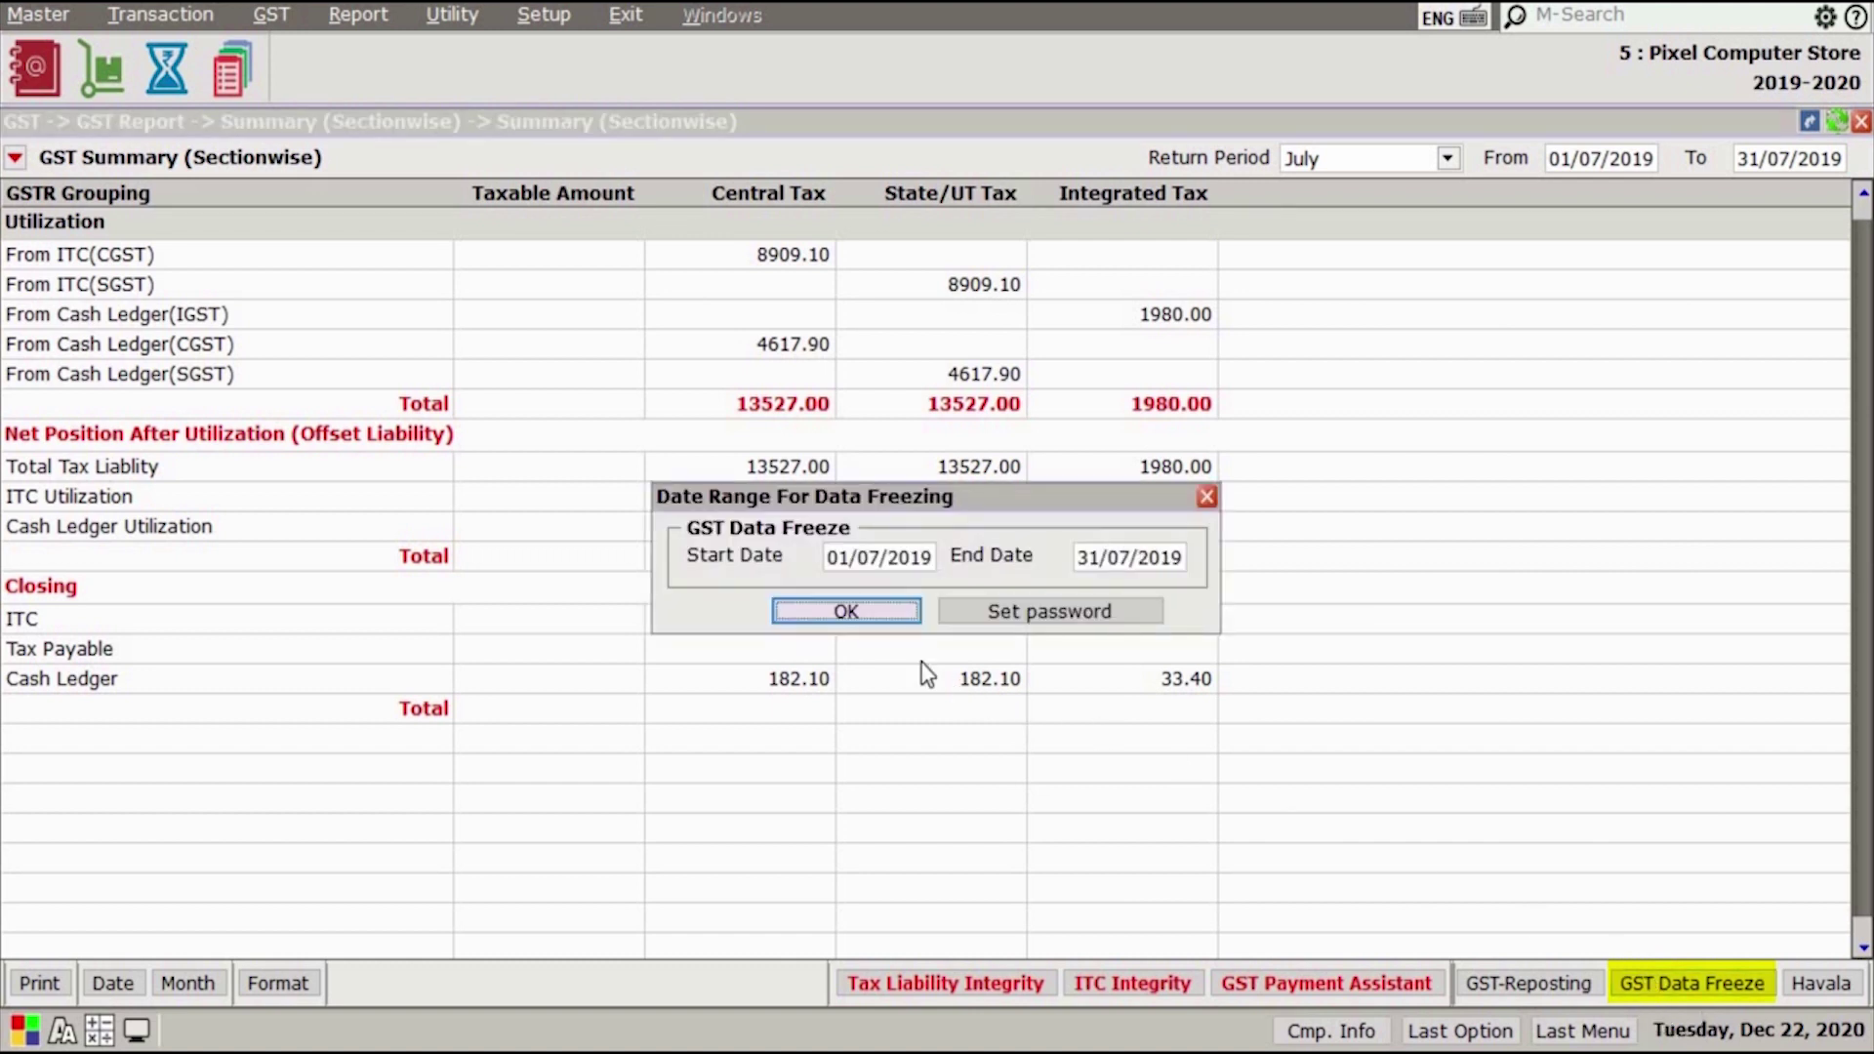
{"action": "left_click", "coordinate": [891, 621]}
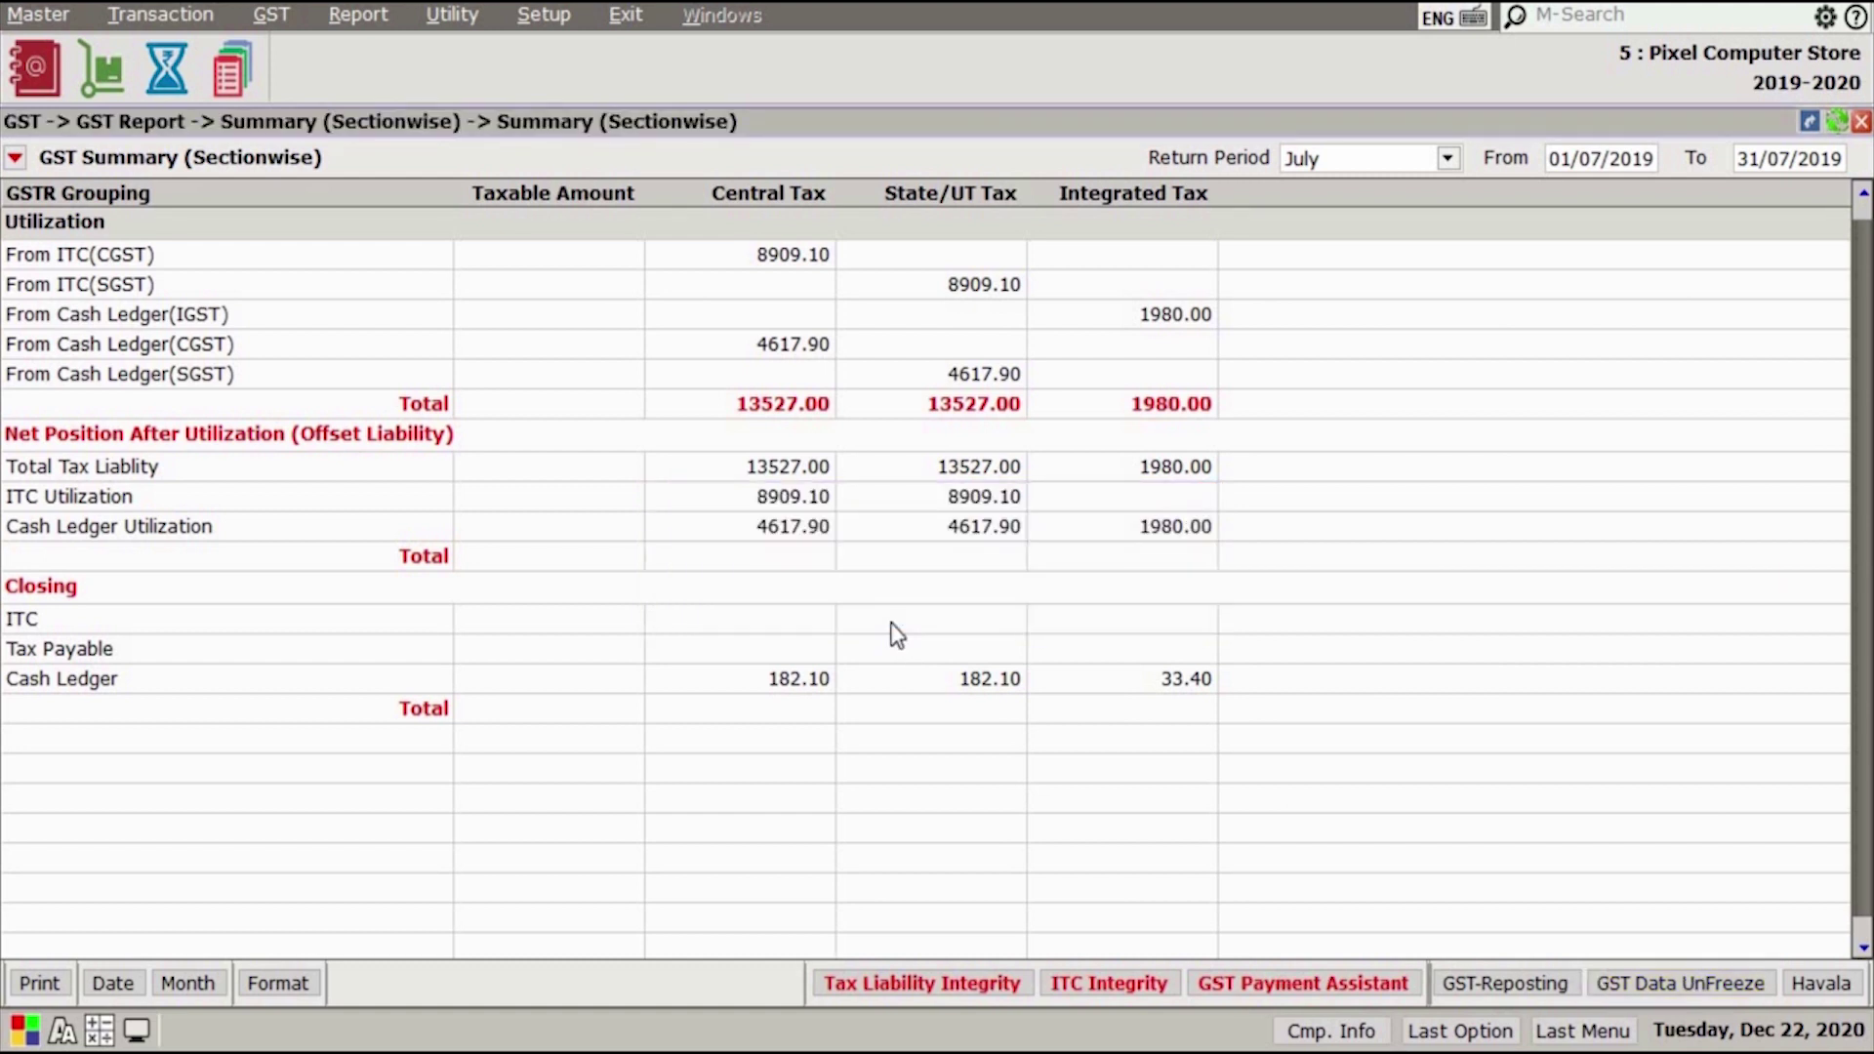
Look at the voucher details behind the ITC Utilization row and return to the summary.
{"action": "left_click", "coordinate": [917, 494]}
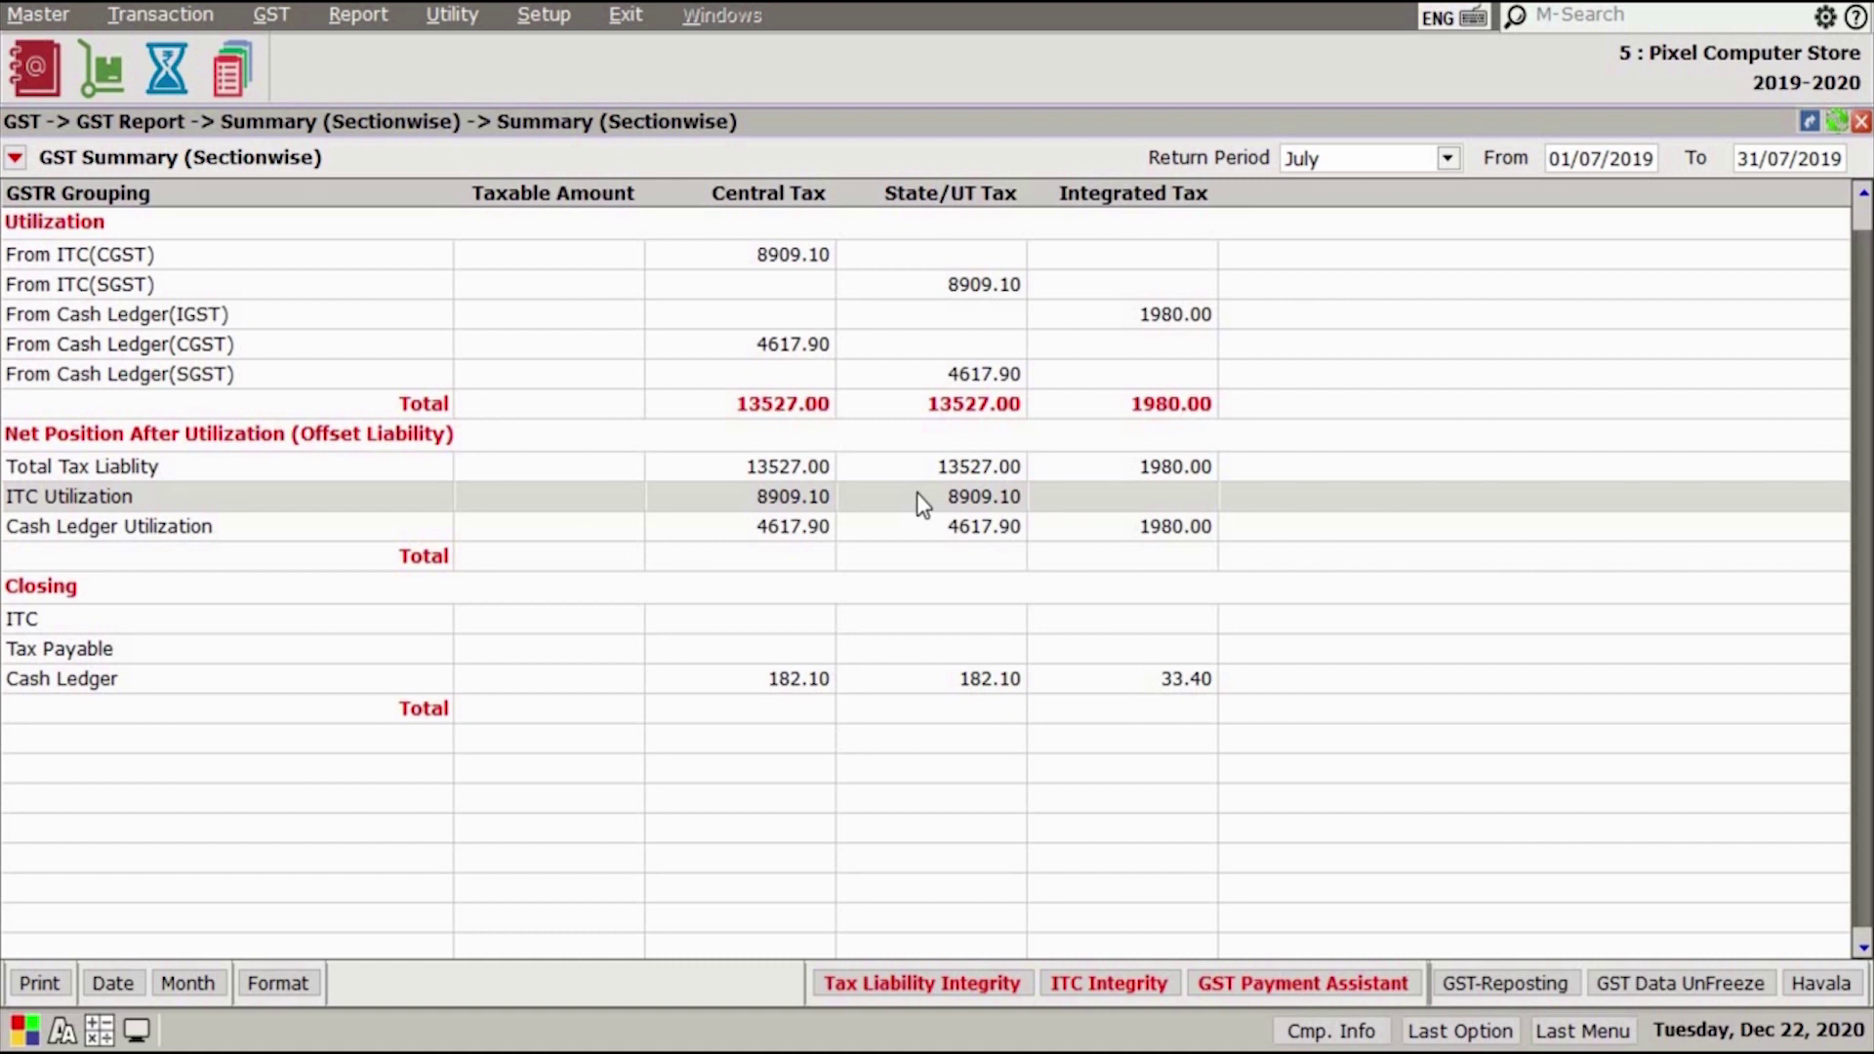
{"action": "key", "text": "Return"}
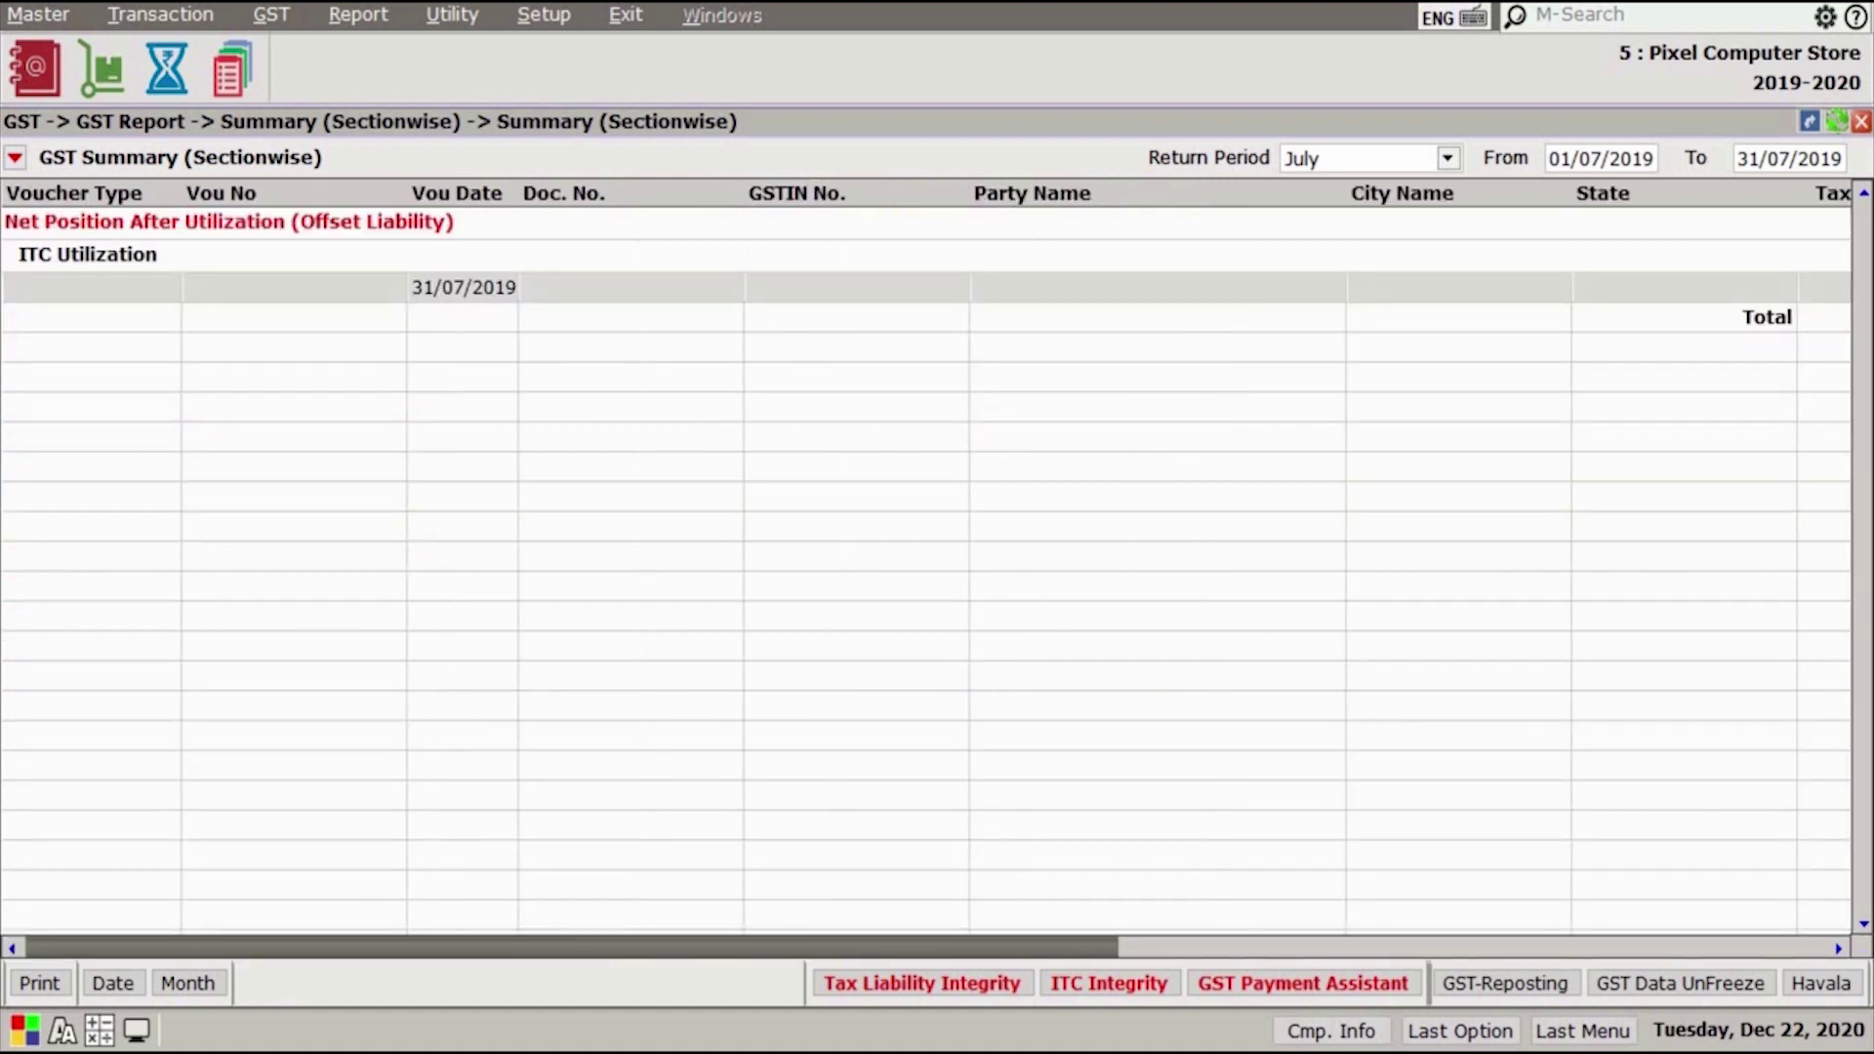
{"action": "key", "text": "Escape"}
Unfreeze the GST data from 01/07/2019 to 31/07/2019.
{"action": "left_click", "coordinate": [1633, 984]}
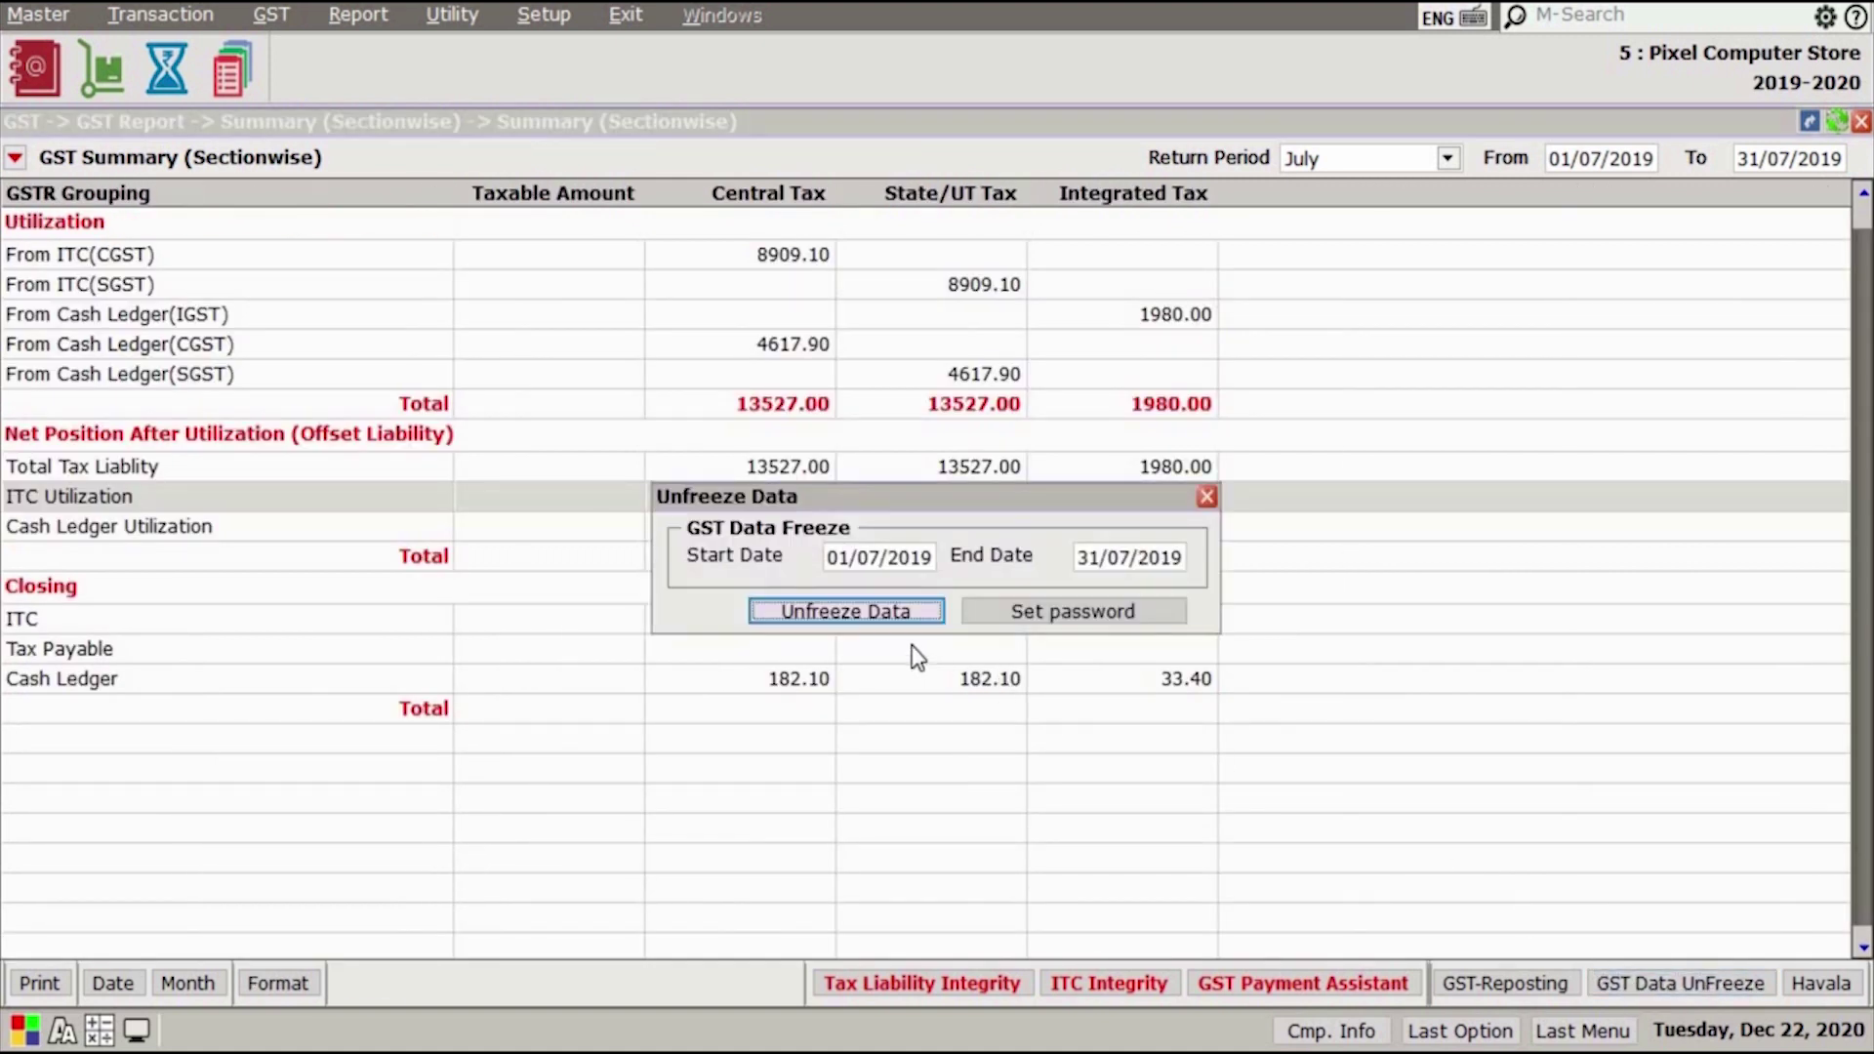
{"action": "left_click", "coordinate": [896, 618]}
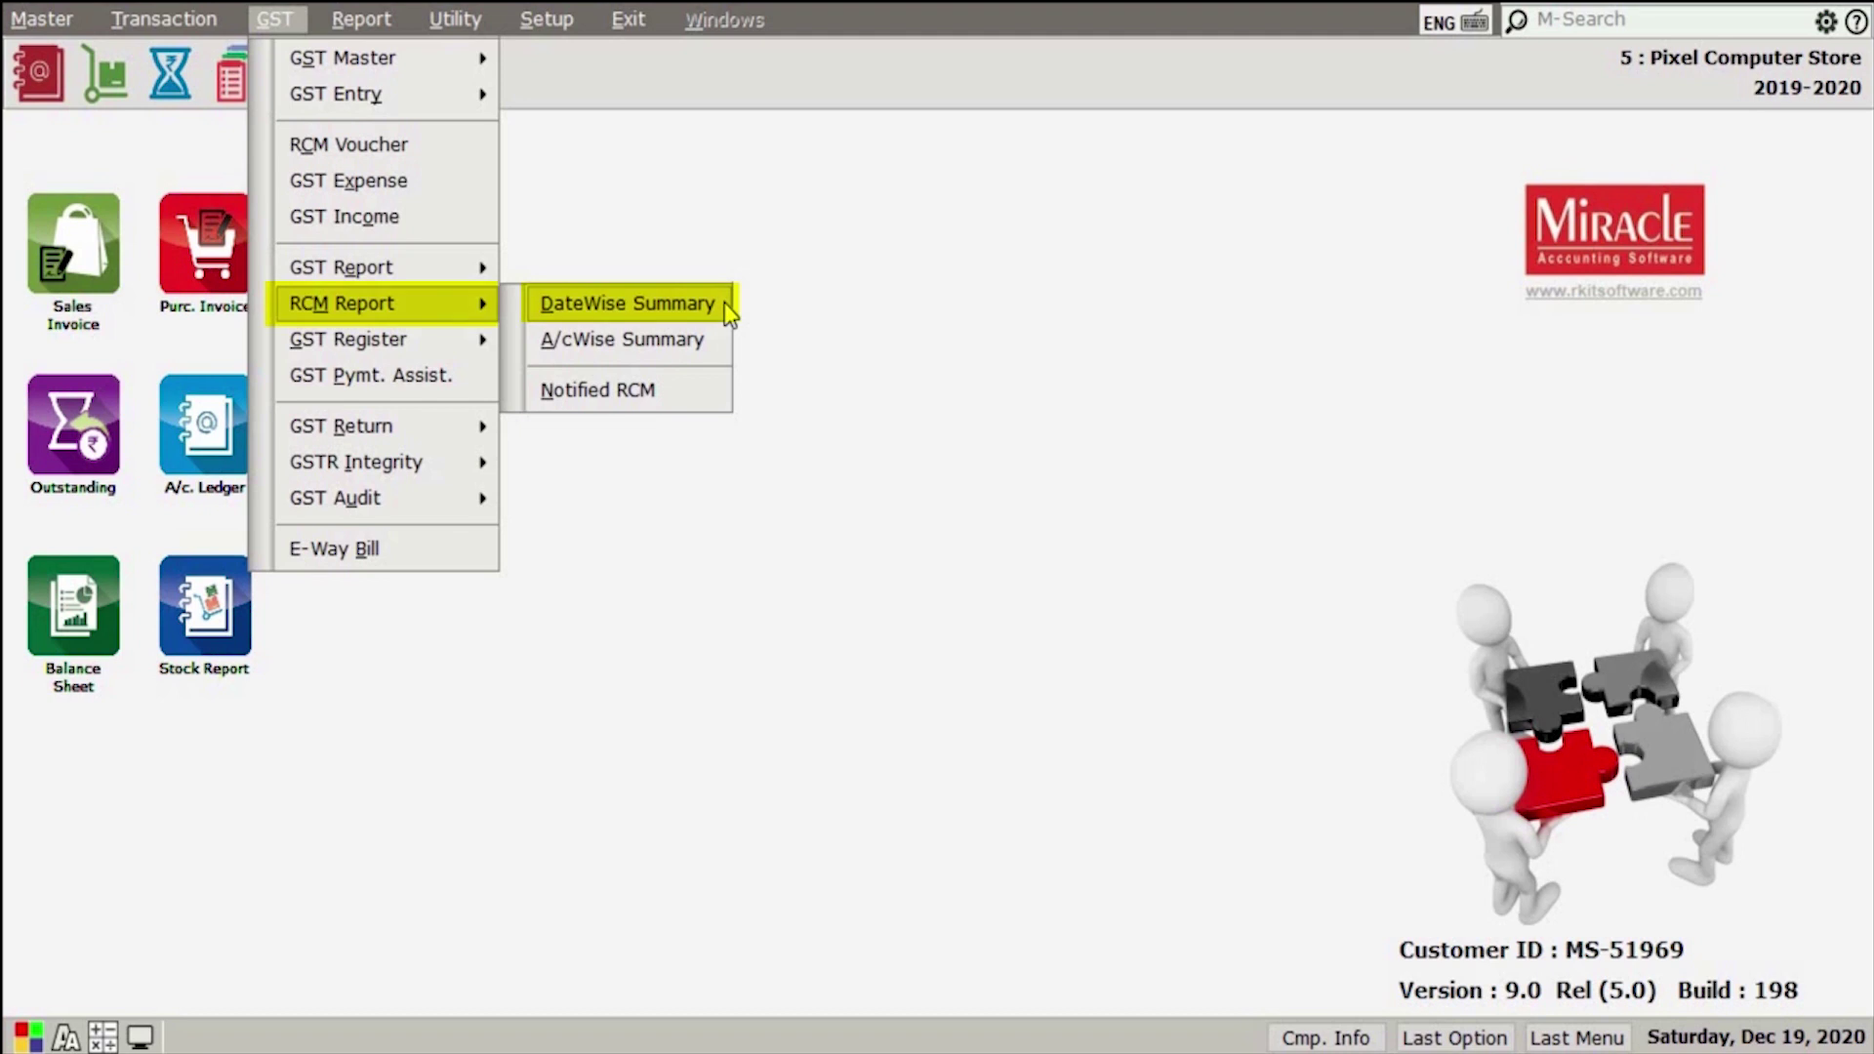
Open the Tax Liability Register and show it for the GST type Central Tax.
{"action": "key", "text": "Down"}
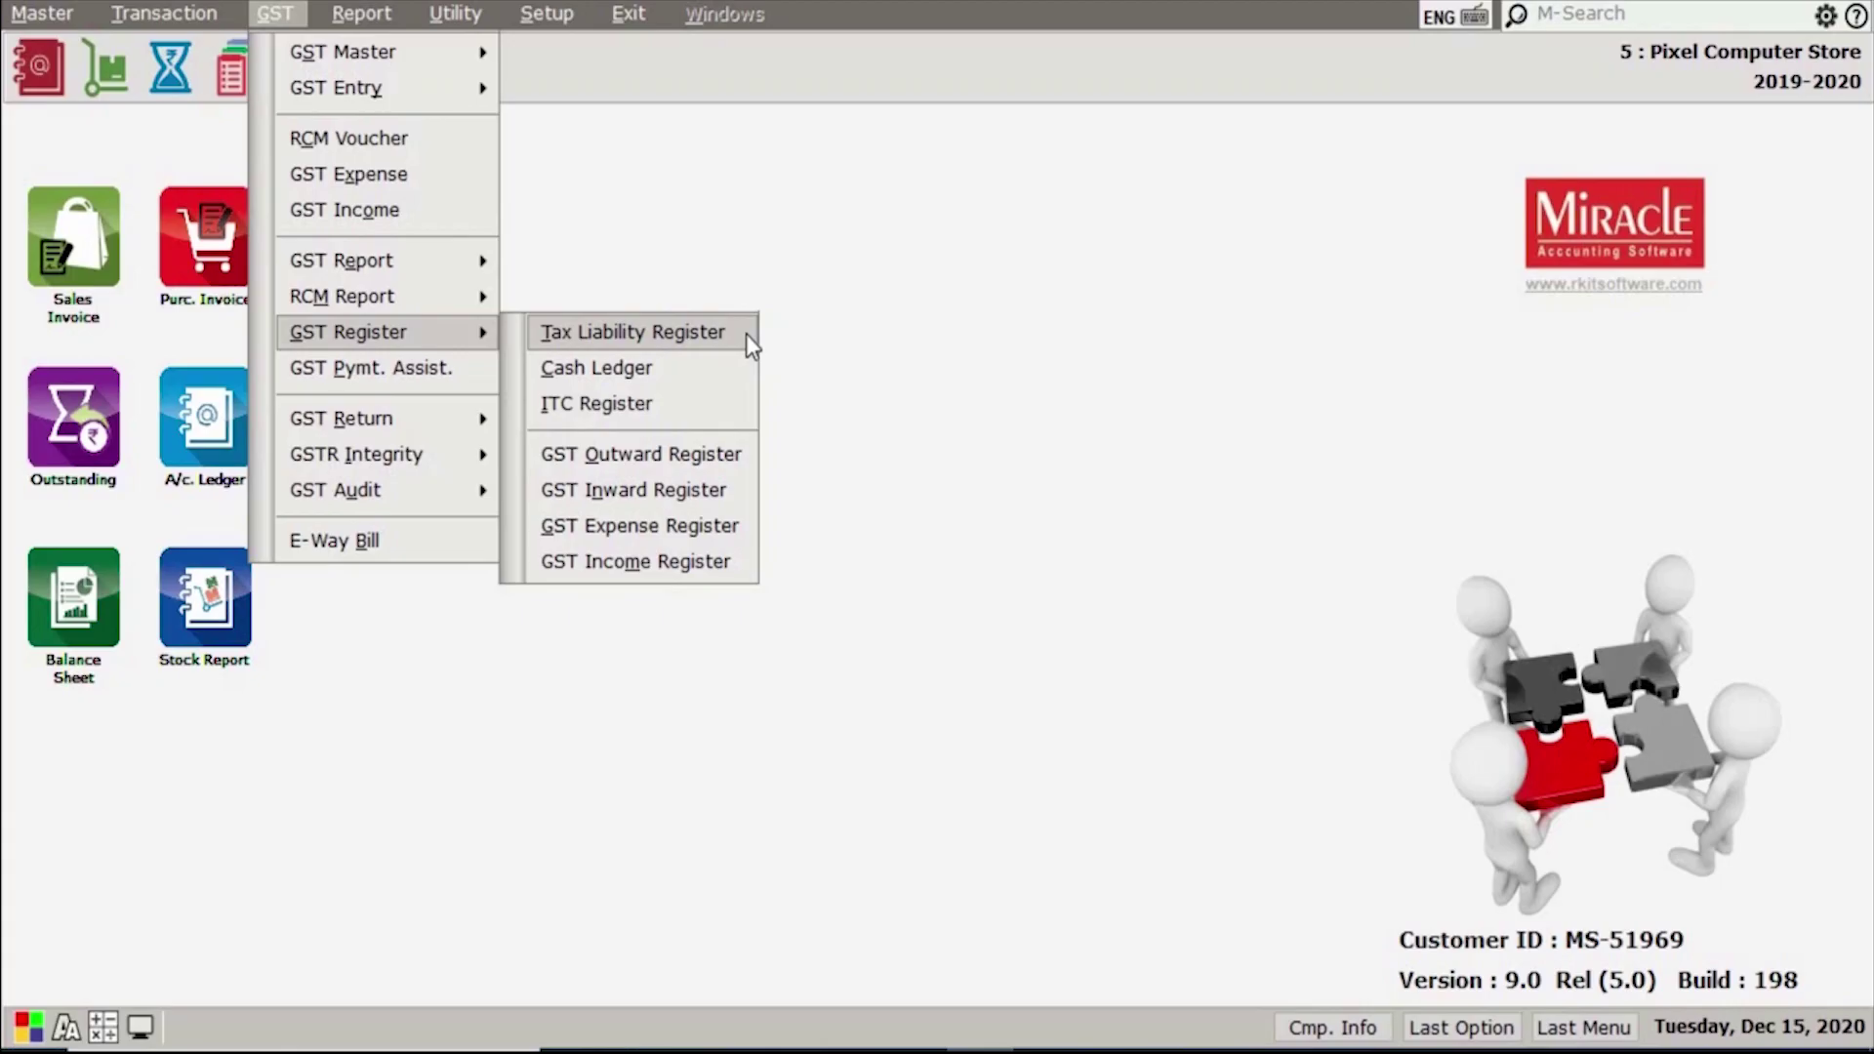
{"action": "left_click", "coordinate": [746, 335]}
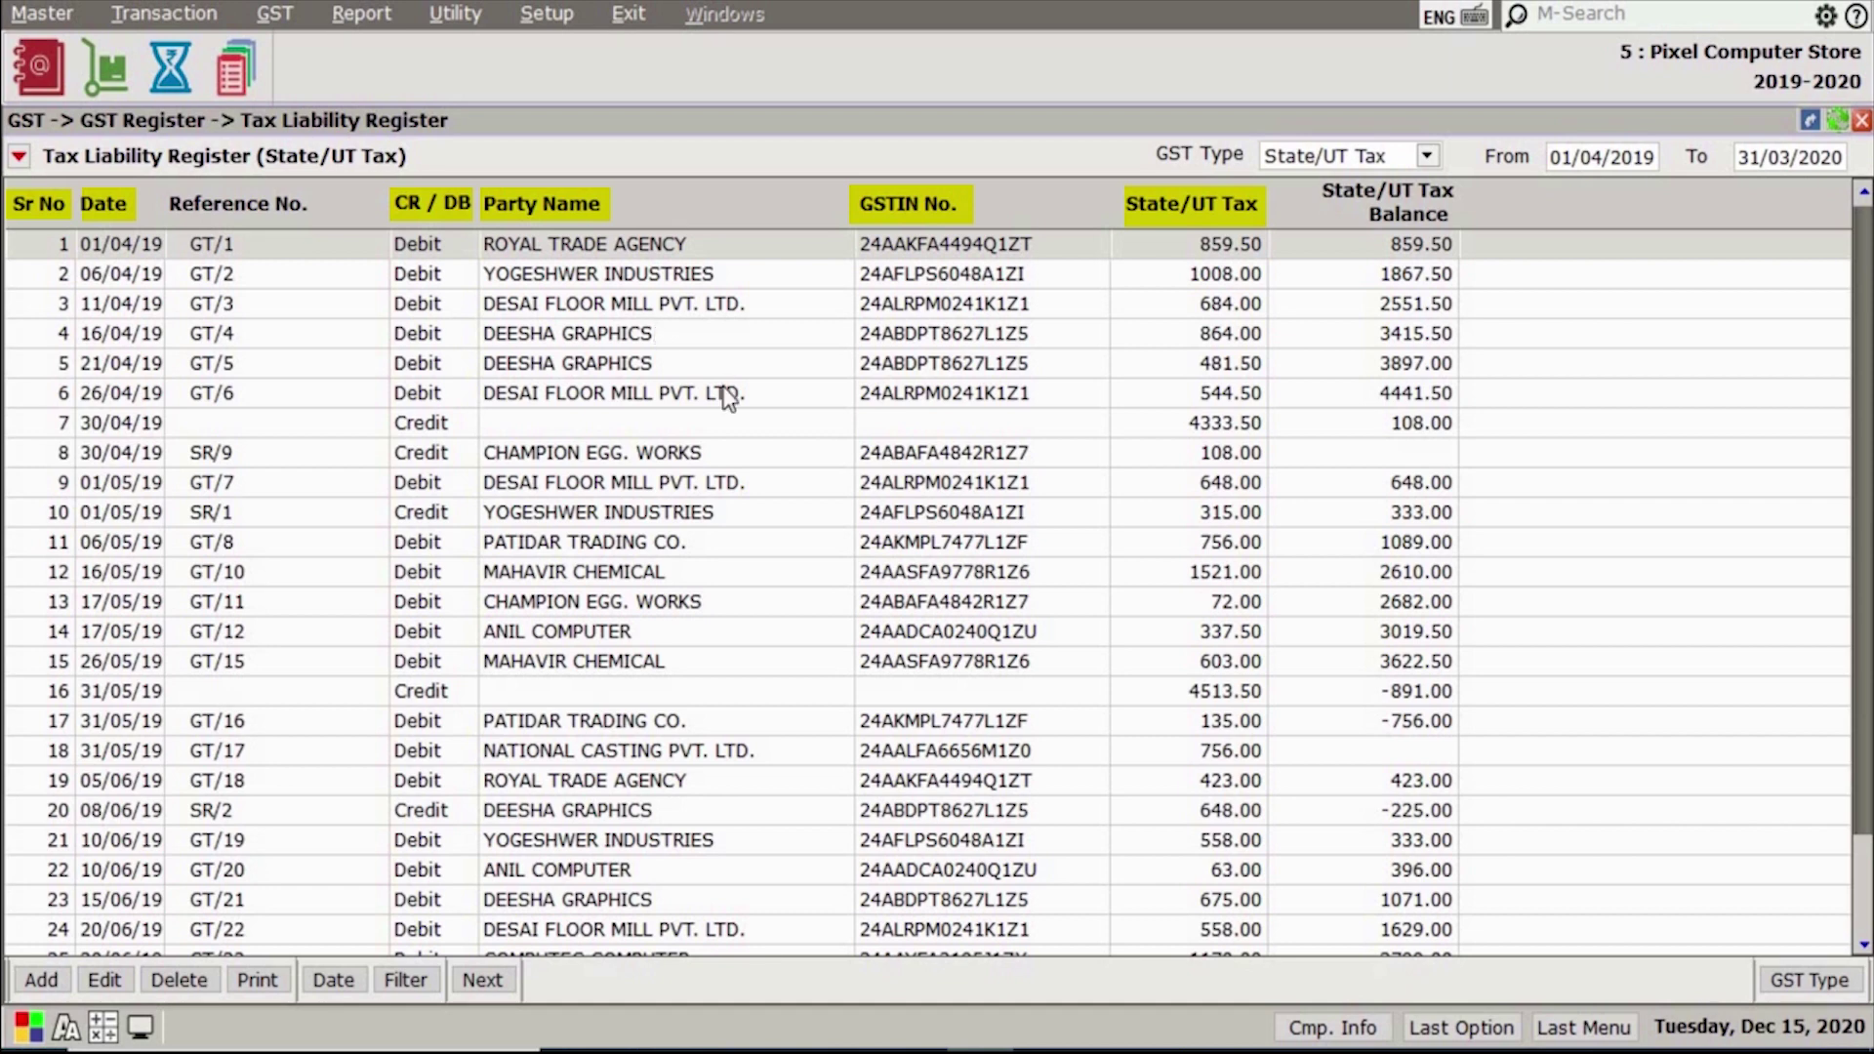
{"action": "left_click", "coordinate": [1831, 981]}
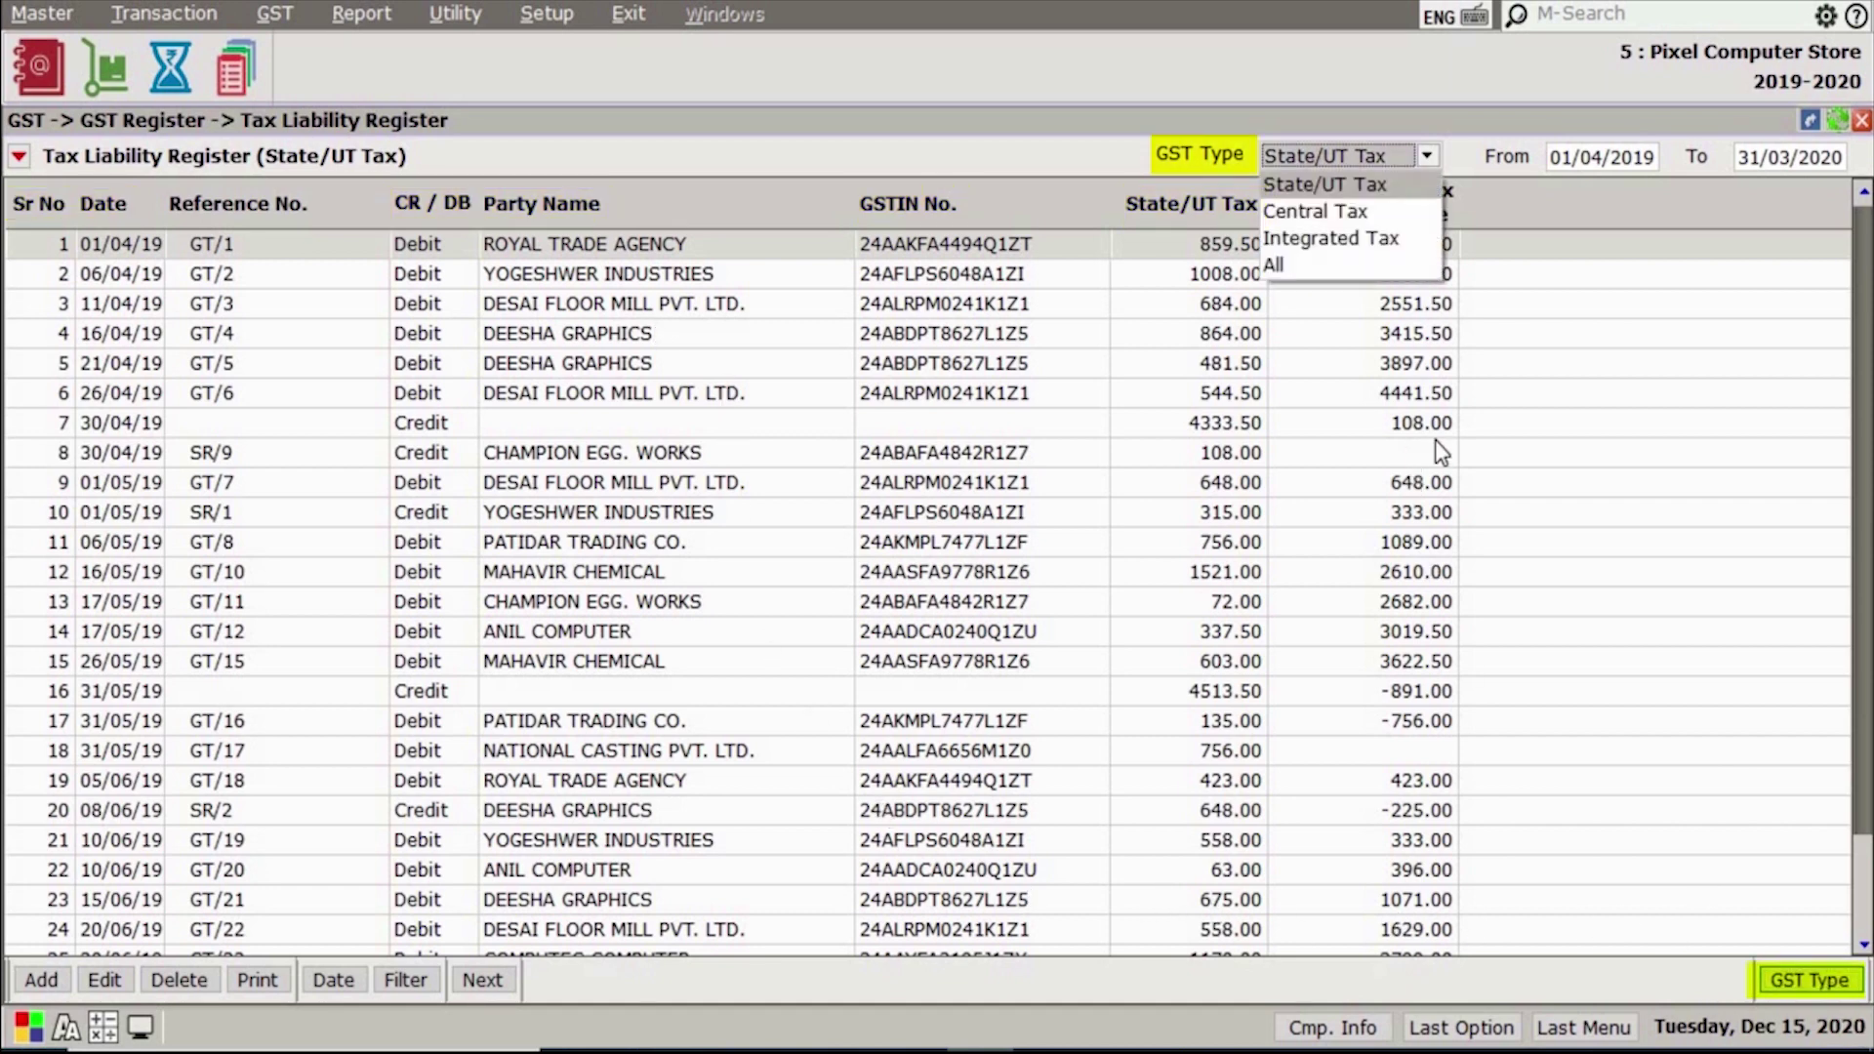
{"action": "key", "text": "Down"}
{"action": "key", "text": "Down"}
{"action": "key", "text": "Down"}
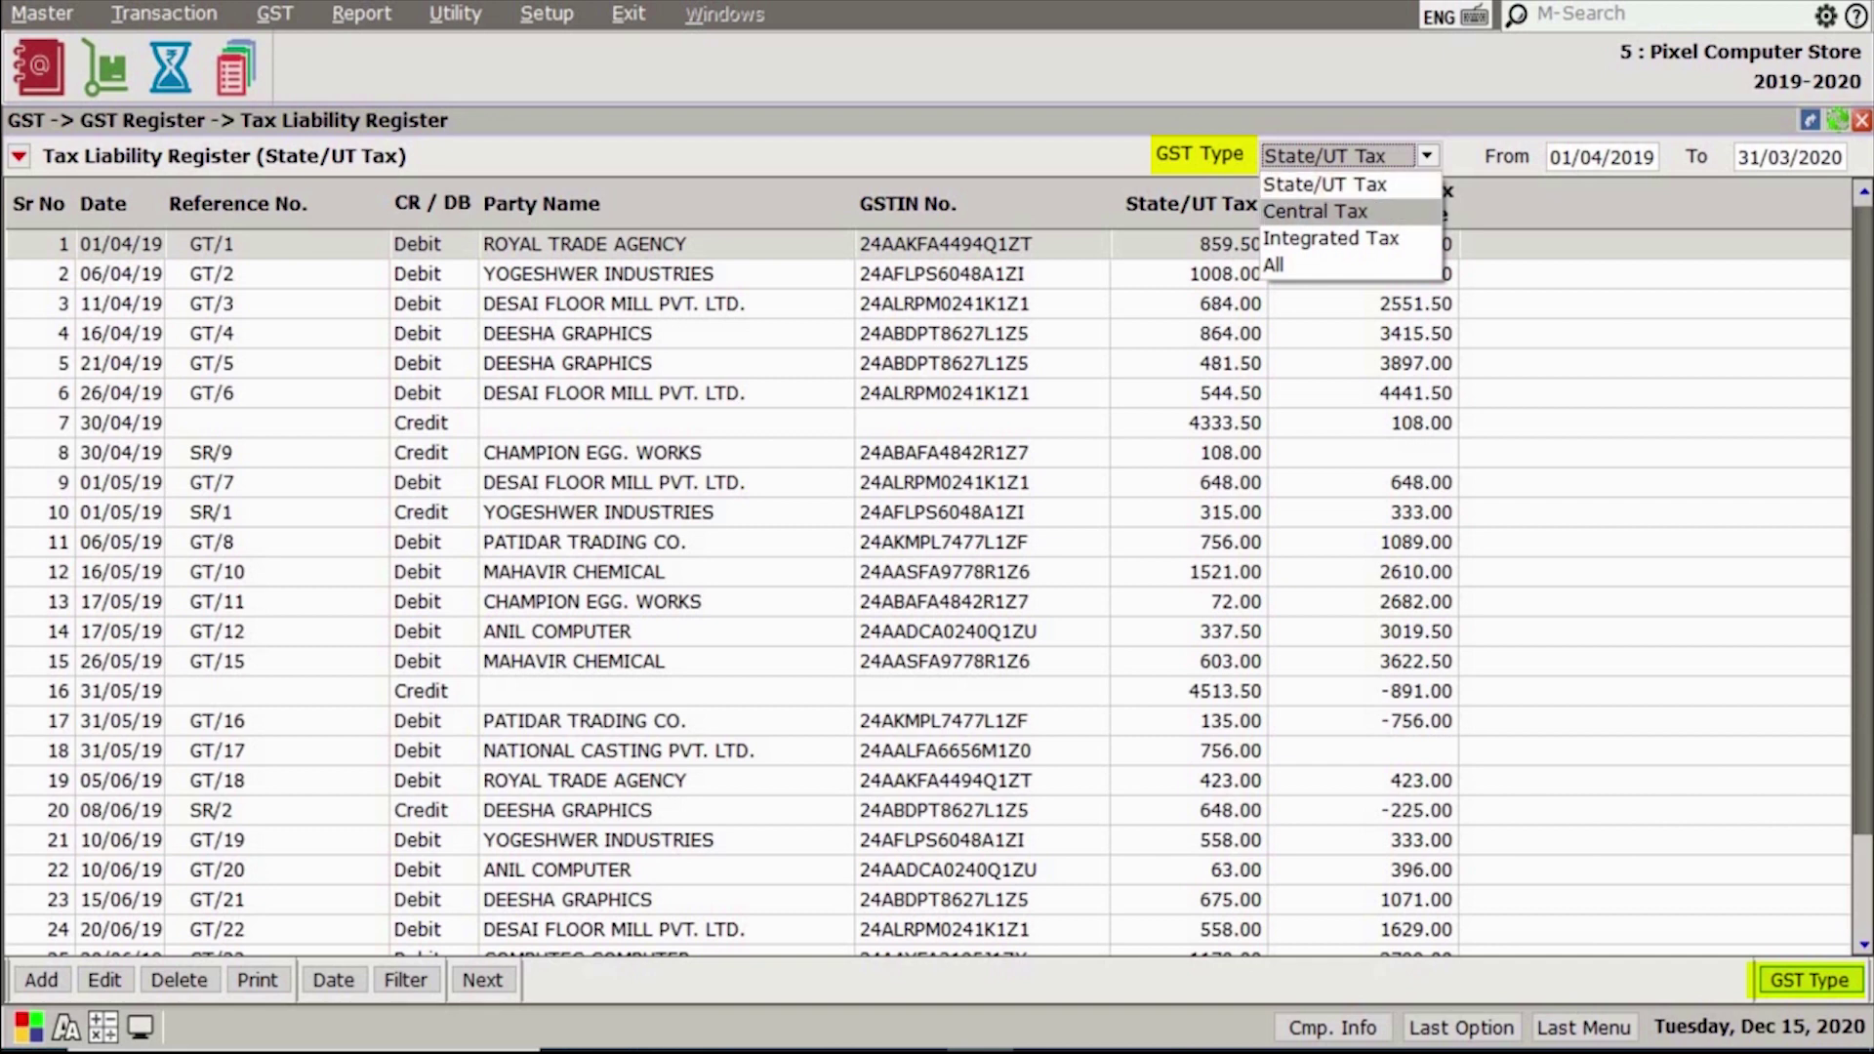
{"action": "key", "text": "Up"}
{"action": "key", "text": "Up"}
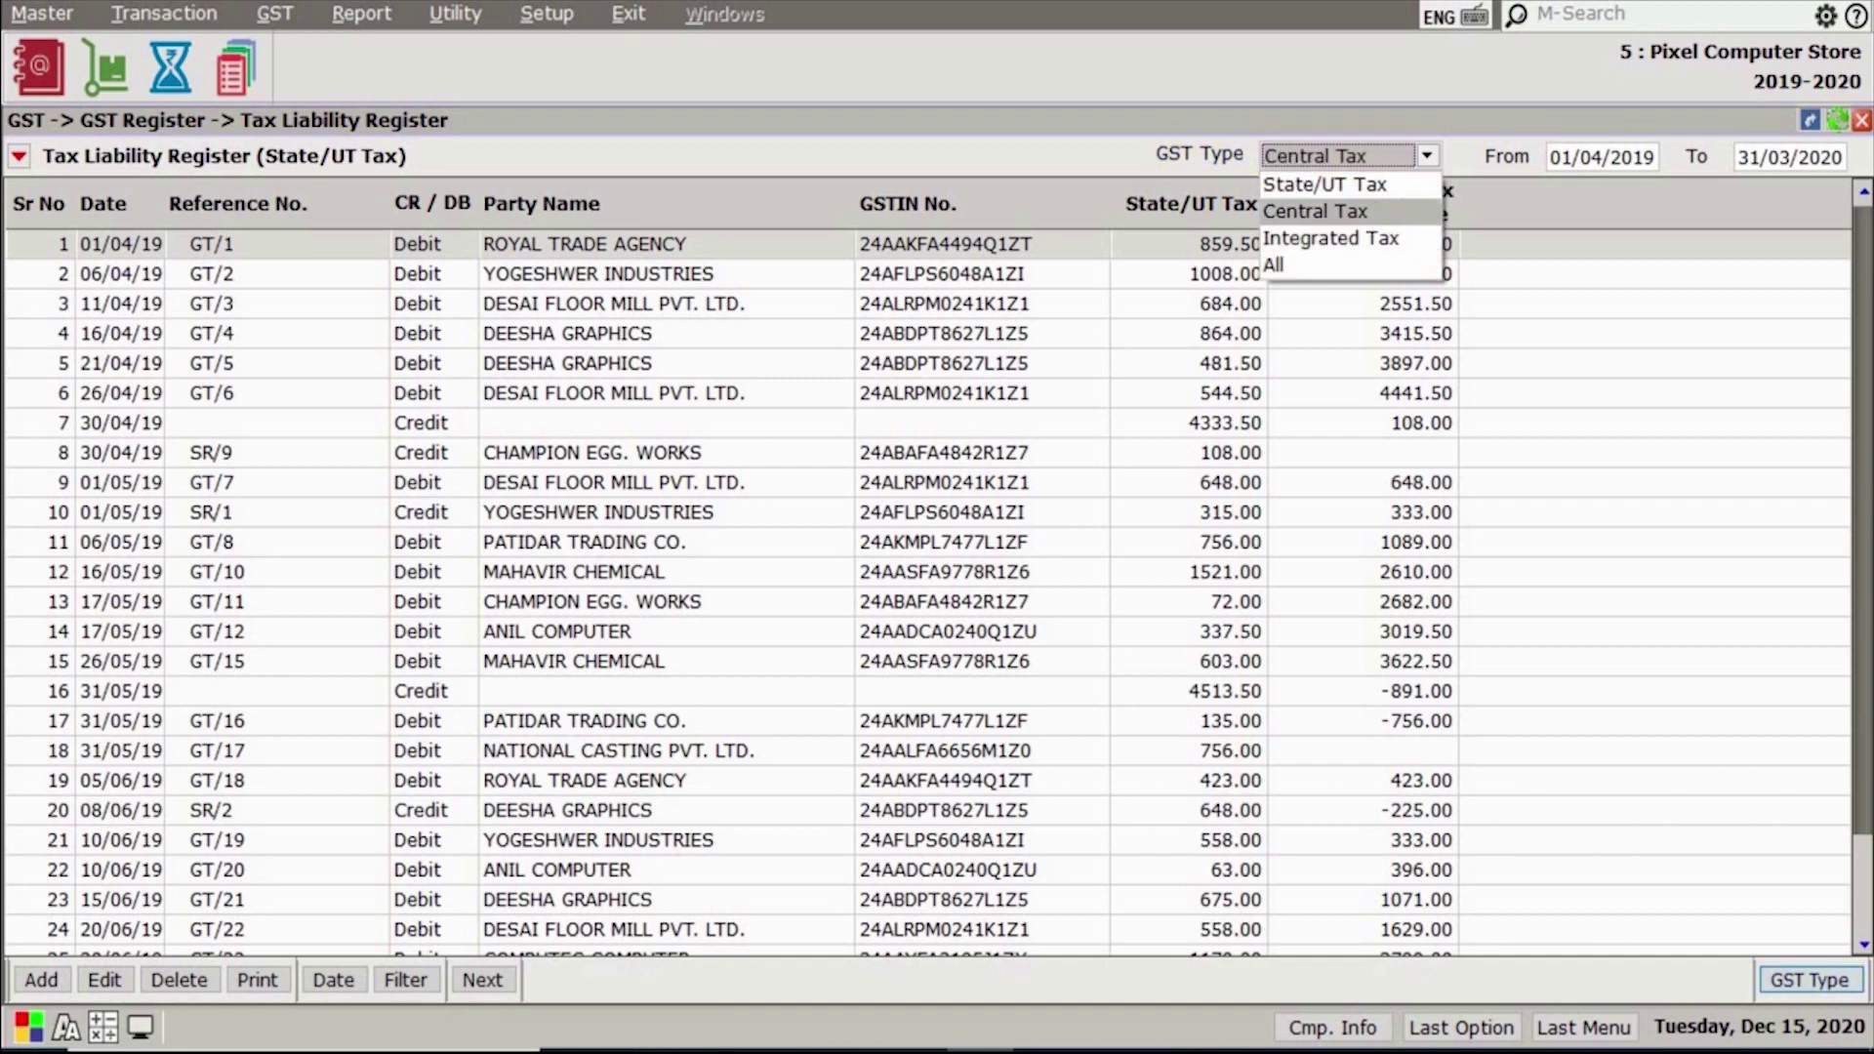
{"action": "key", "text": "Return"}
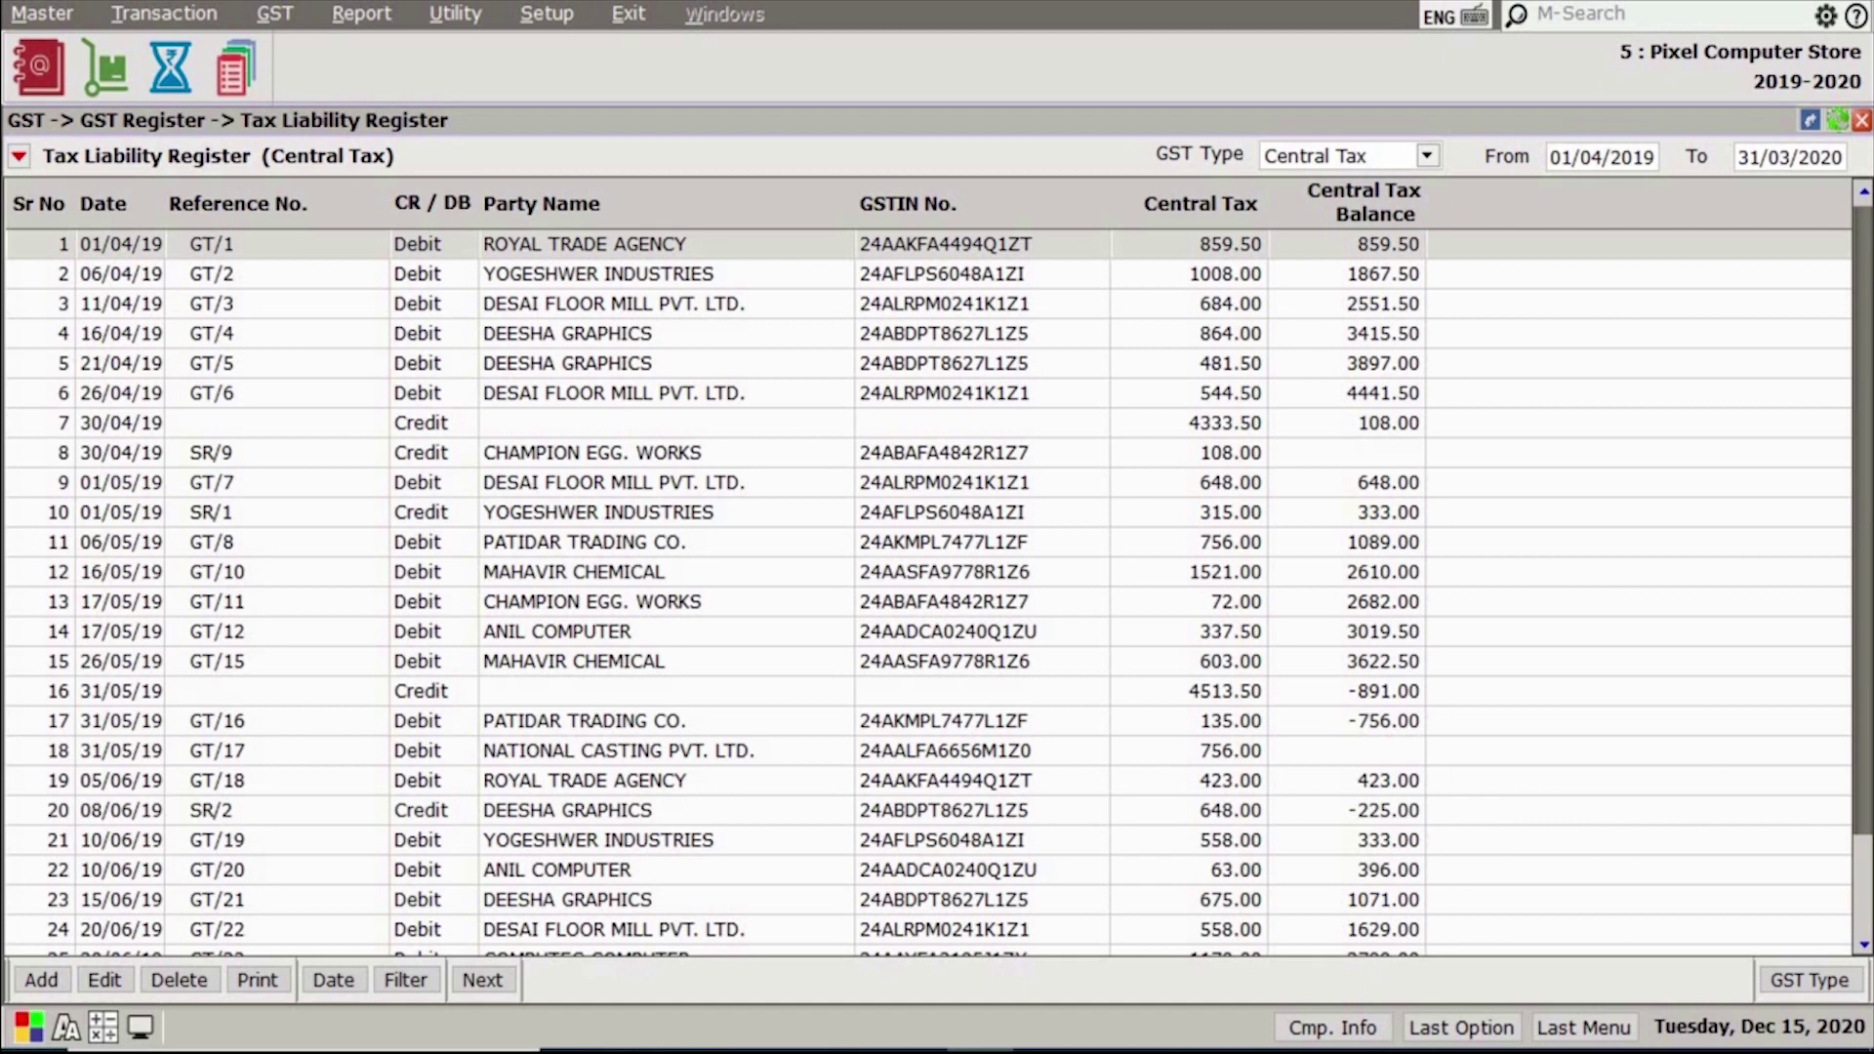
Show the Tax Liability Register for the GST type Integrated Tax and for All.
{"action": "left_click", "coordinate": [1366, 156]}
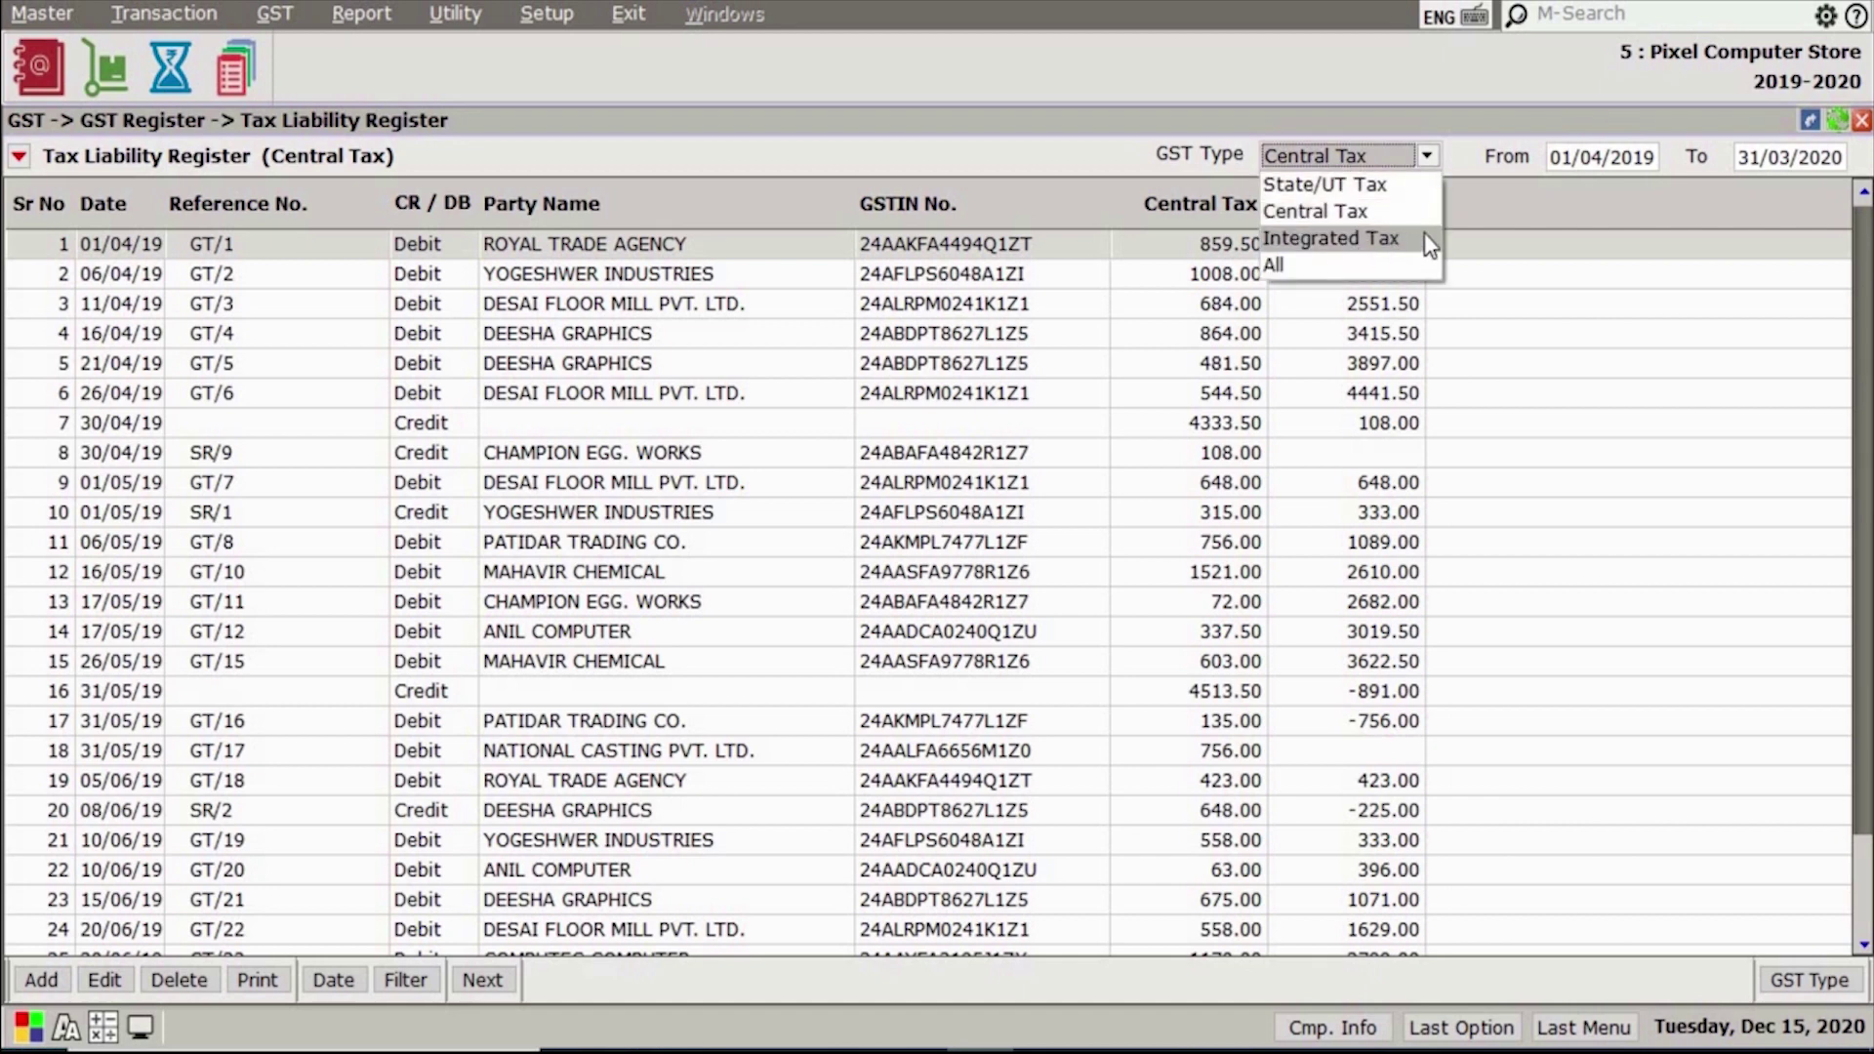
{"action": "key", "text": "Escape"}
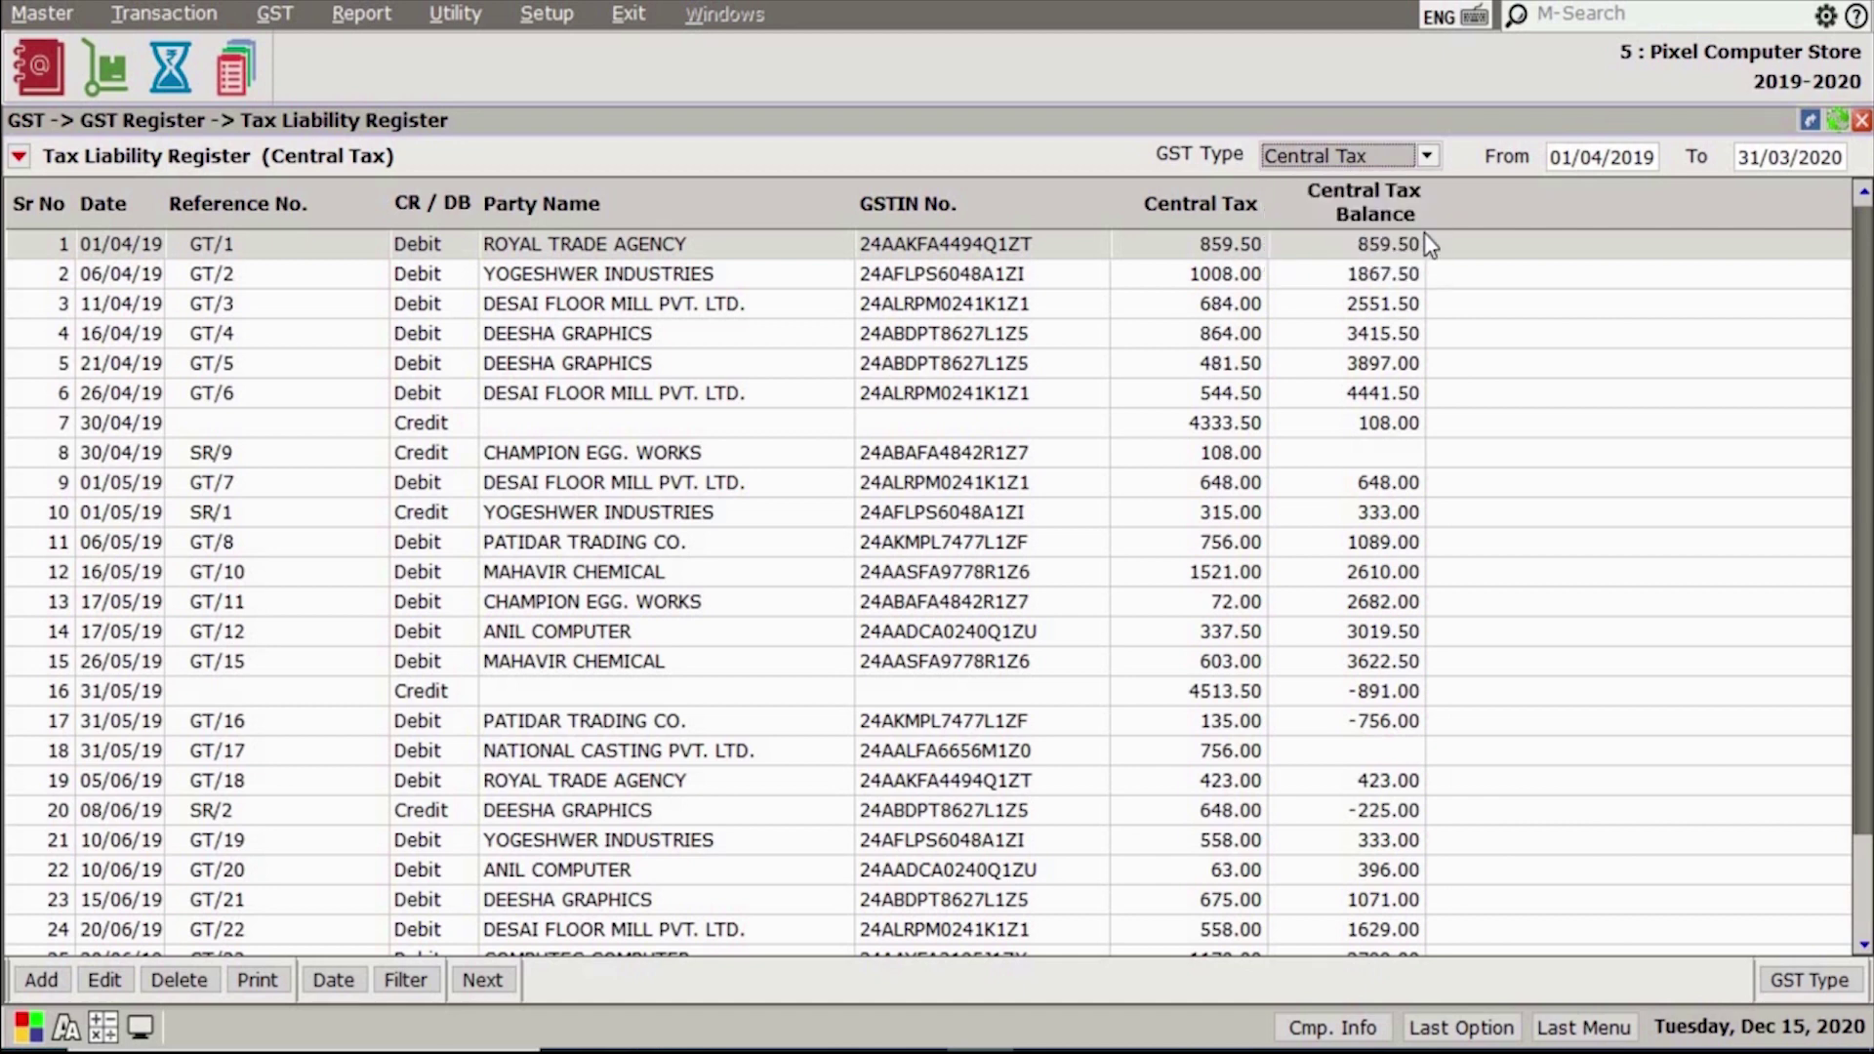
{"action": "left_click", "coordinate": [1367, 156]}
{"action": "key", "text": "Down"}
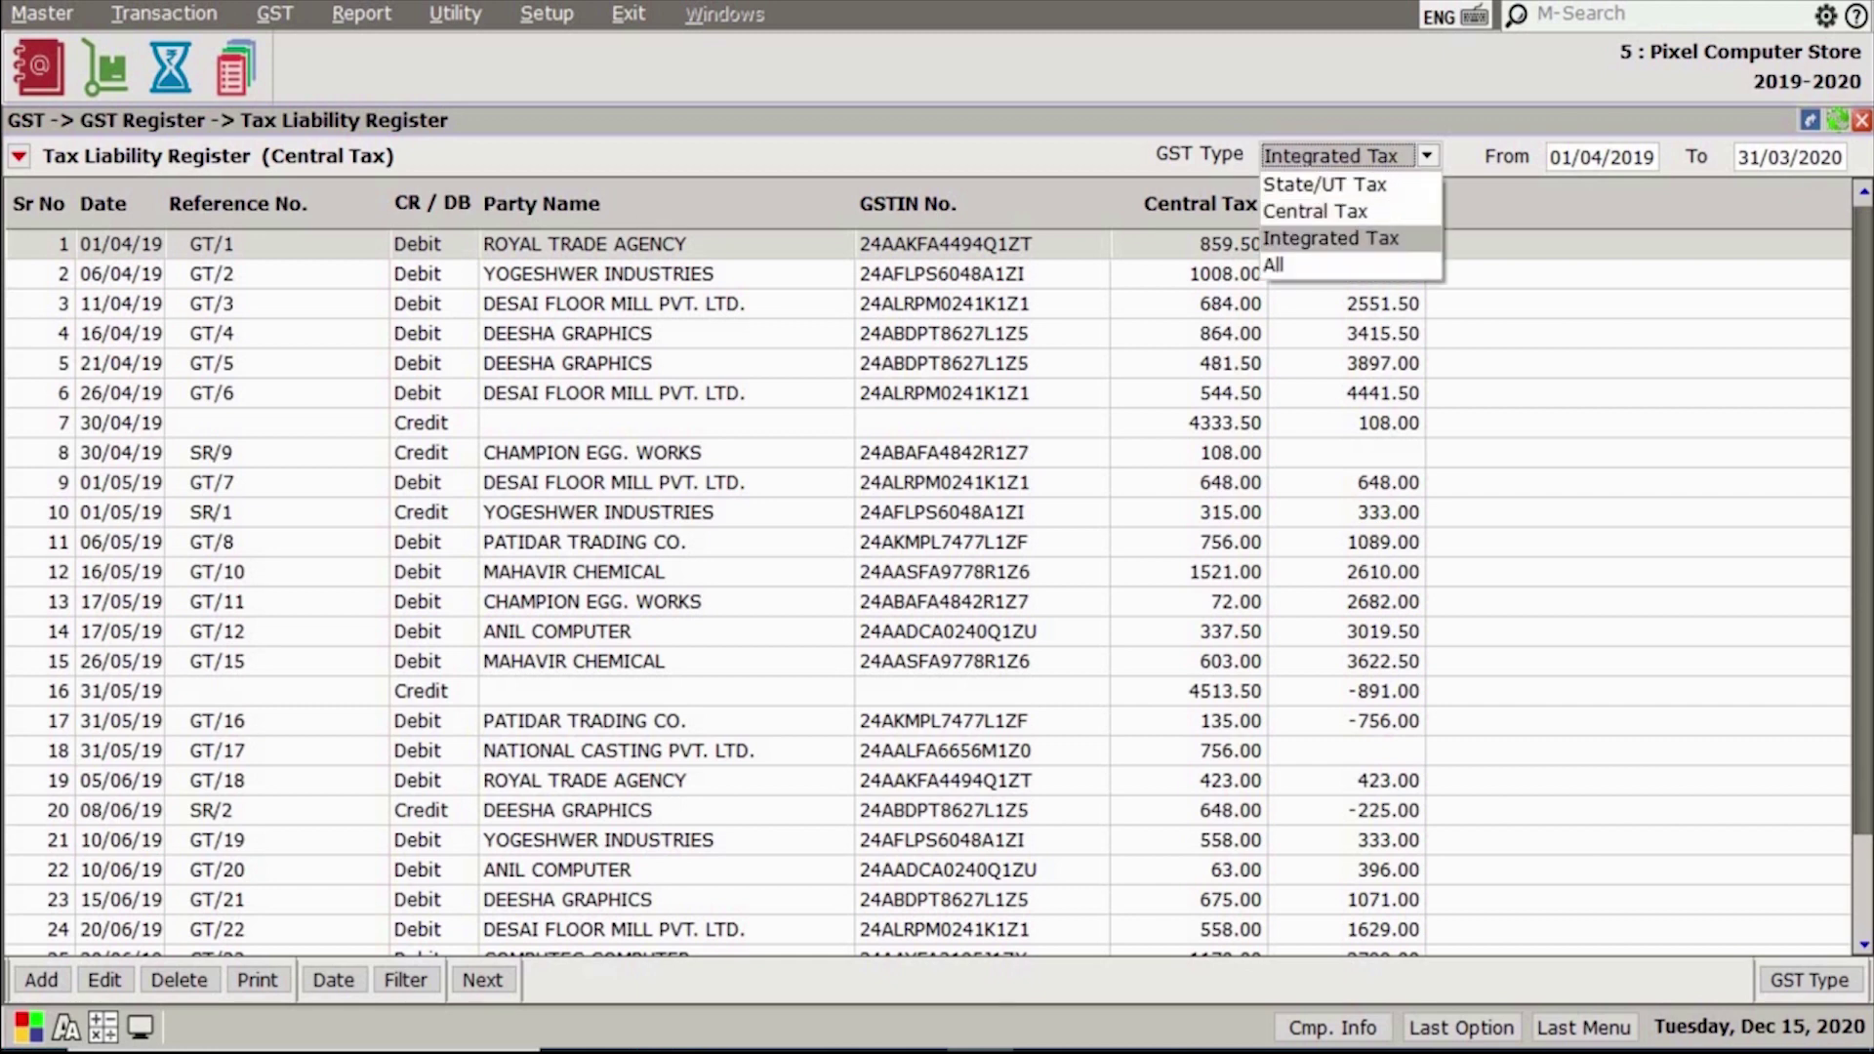
{"action": "key", "text": "Return"}
{"action": "left_click", "coordinate": [1387, 162]}
{"action": "key", "text": "Down"}
{"action": "left_click", "coordinate": [1424, 158]}
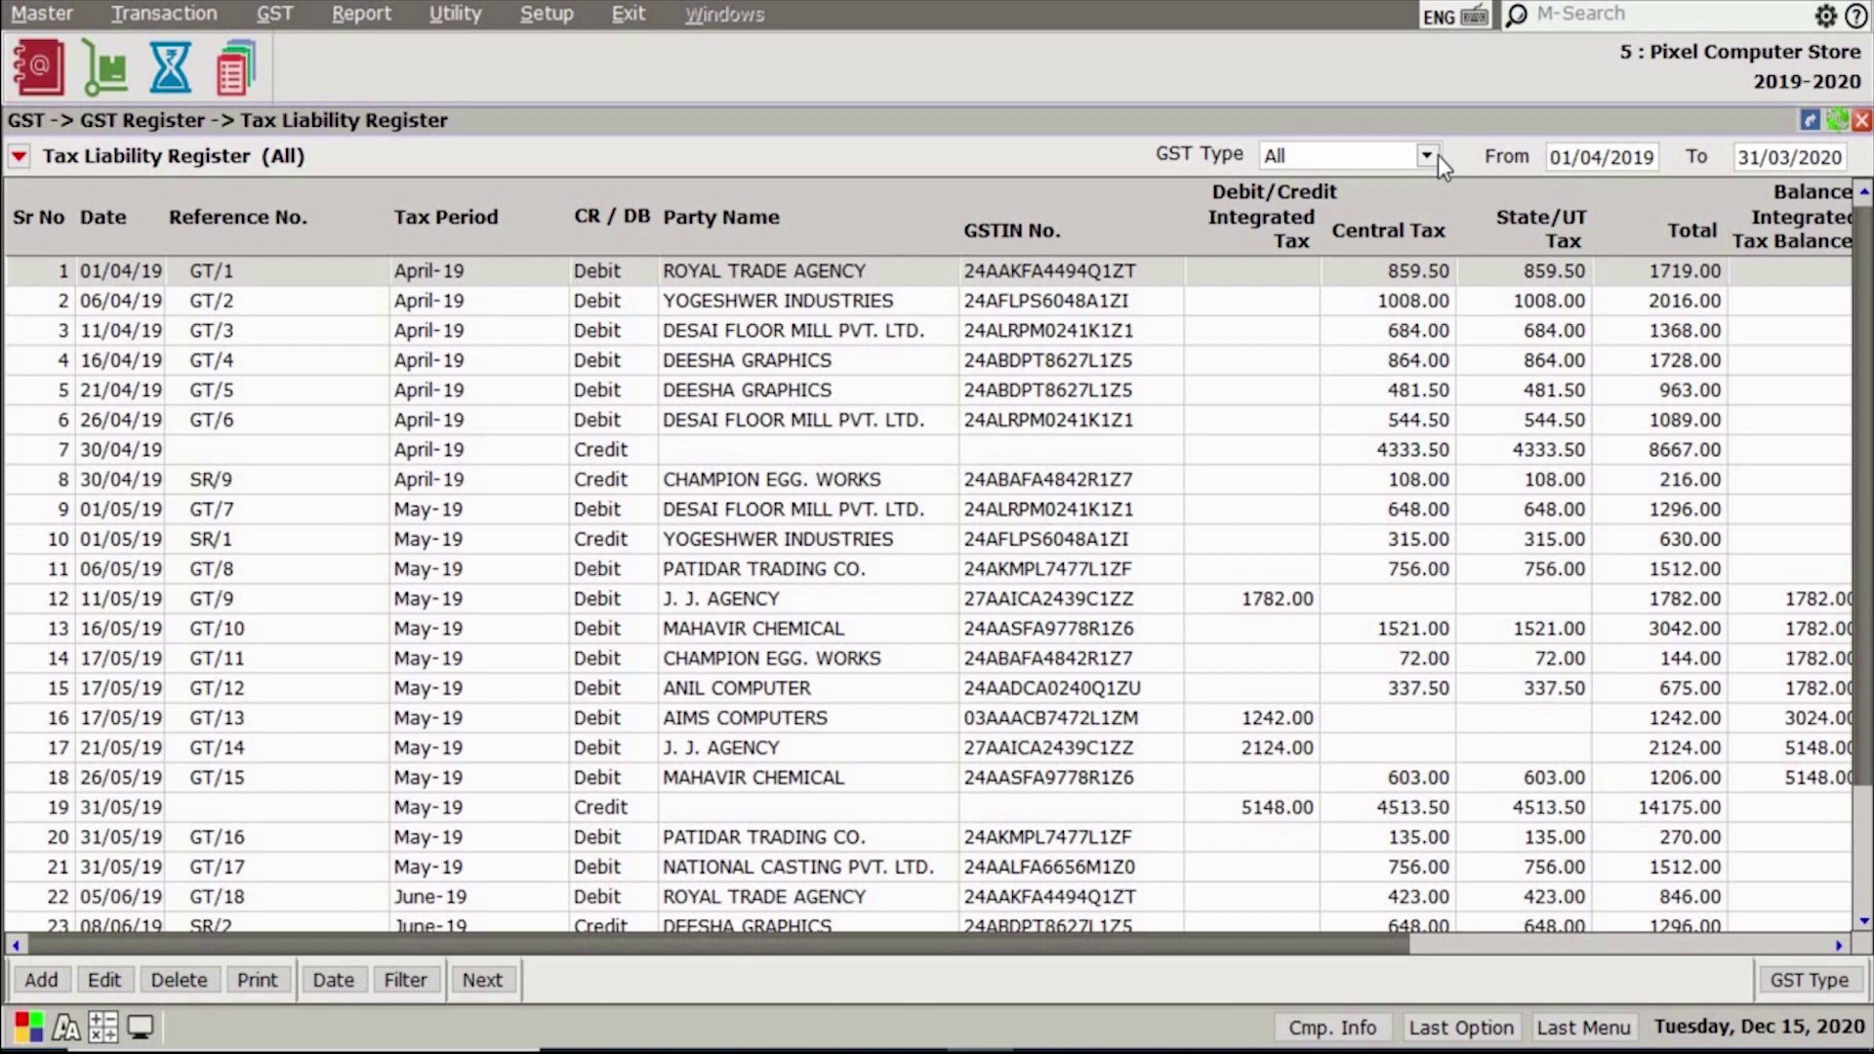
Close the Tax Liability Register, open the Cash Ledger and show it for the cash ledger type All.
{"action": "key", "text": "Escape"}
{"action": "left_click", "coordinate": [269, 13]}
{"action": "mouse_move", "coordinate": [444, 330]}
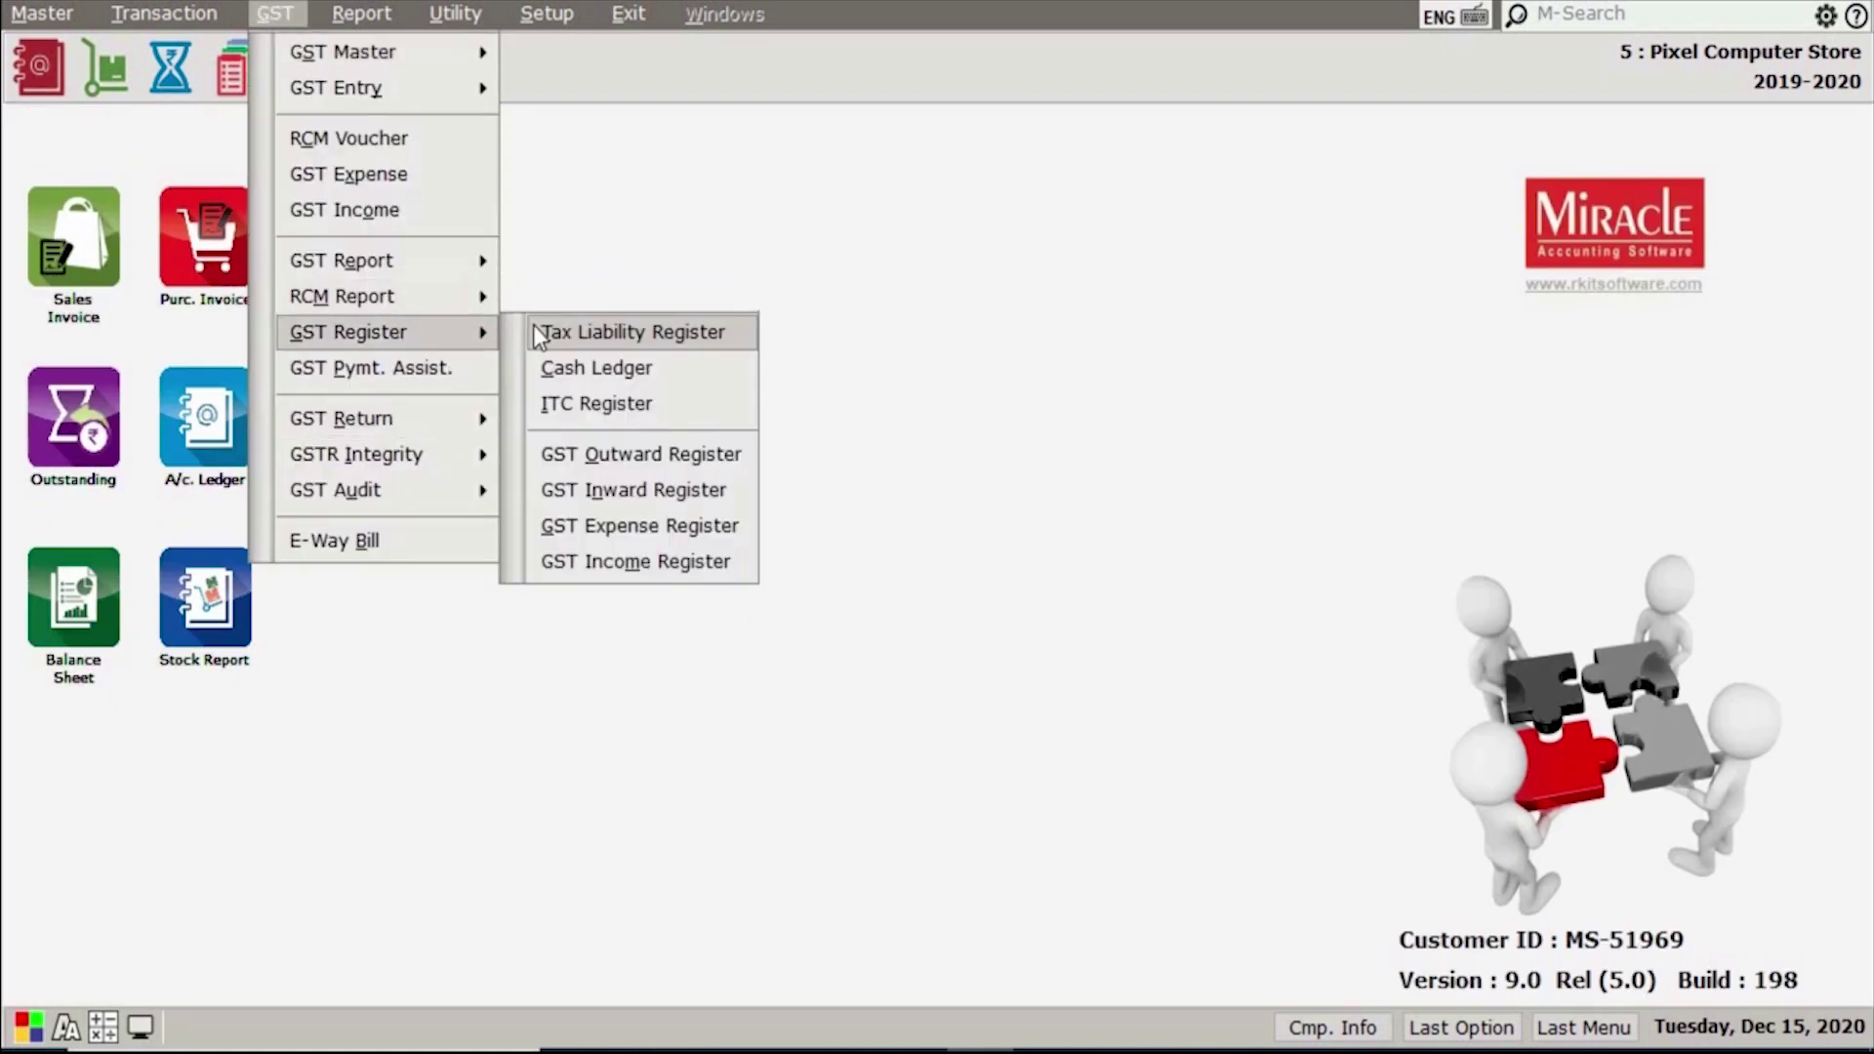
{"action": "left_click", "coordinate": [719, 375]}
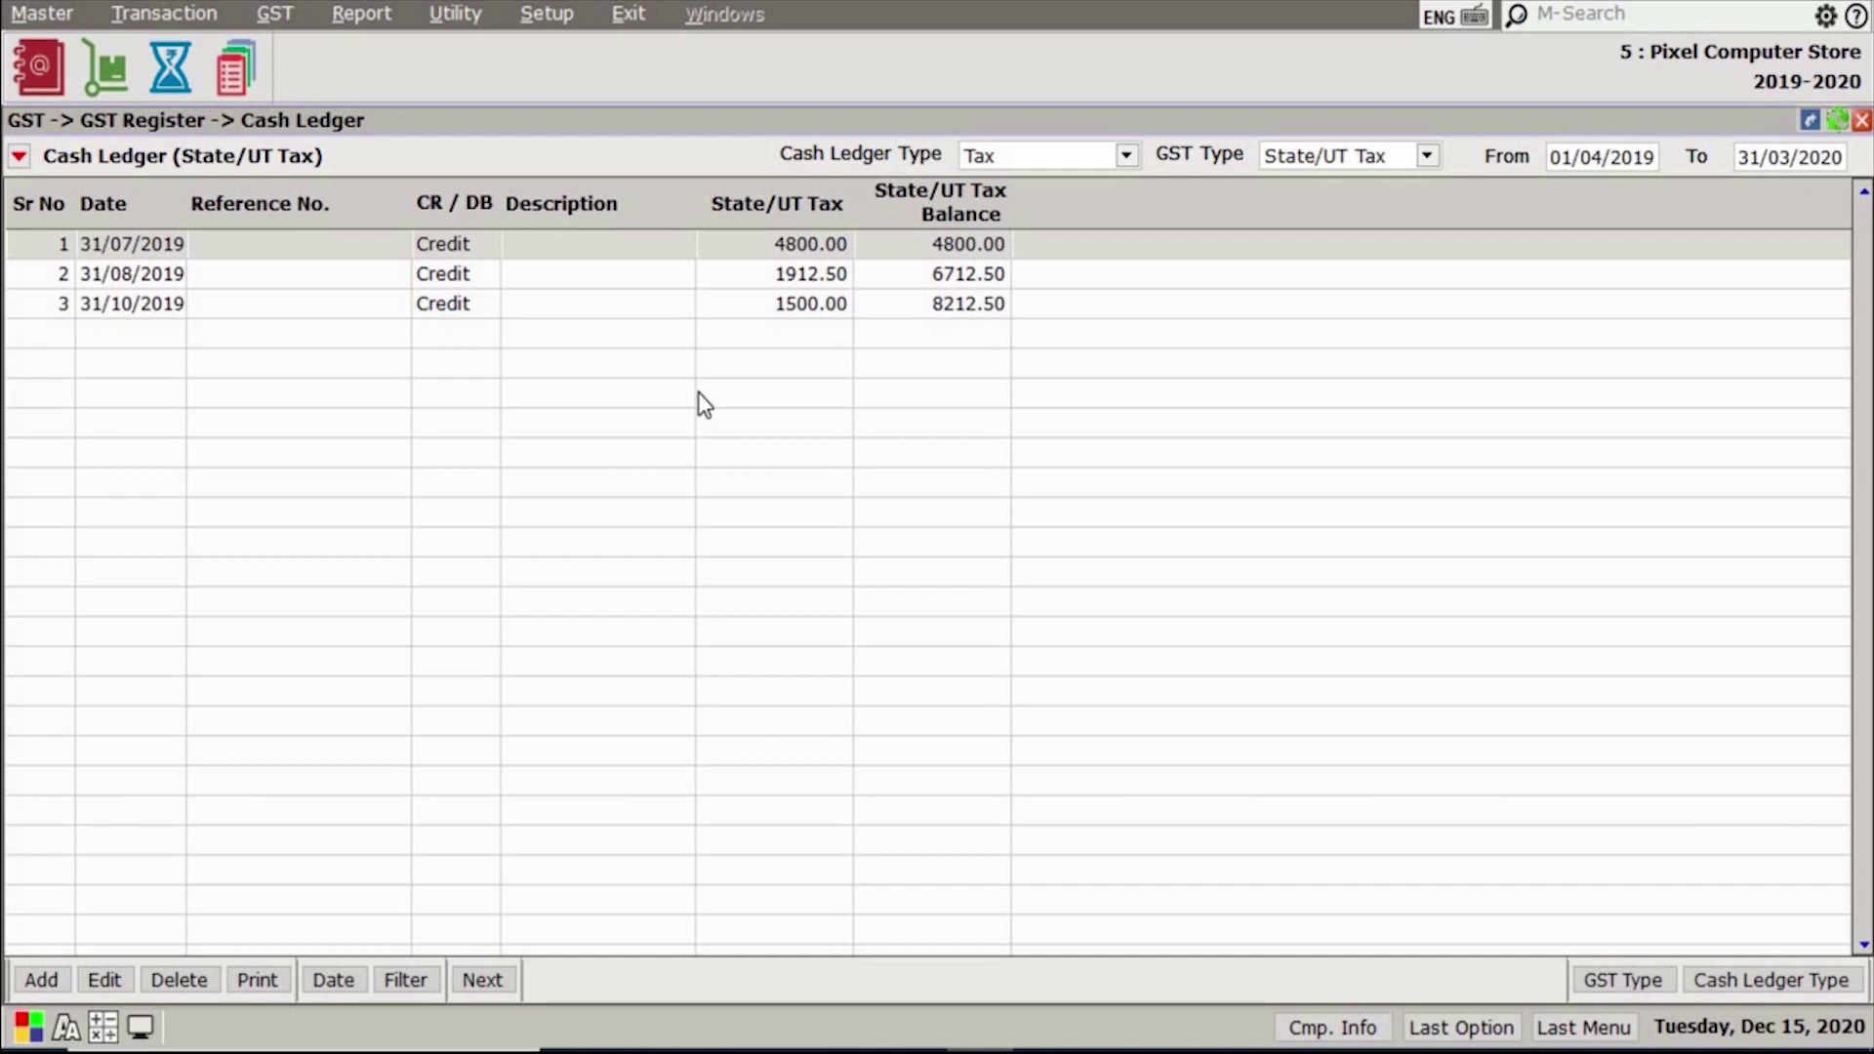
{"action": "left_click", "coordinate": [1106, 156]}
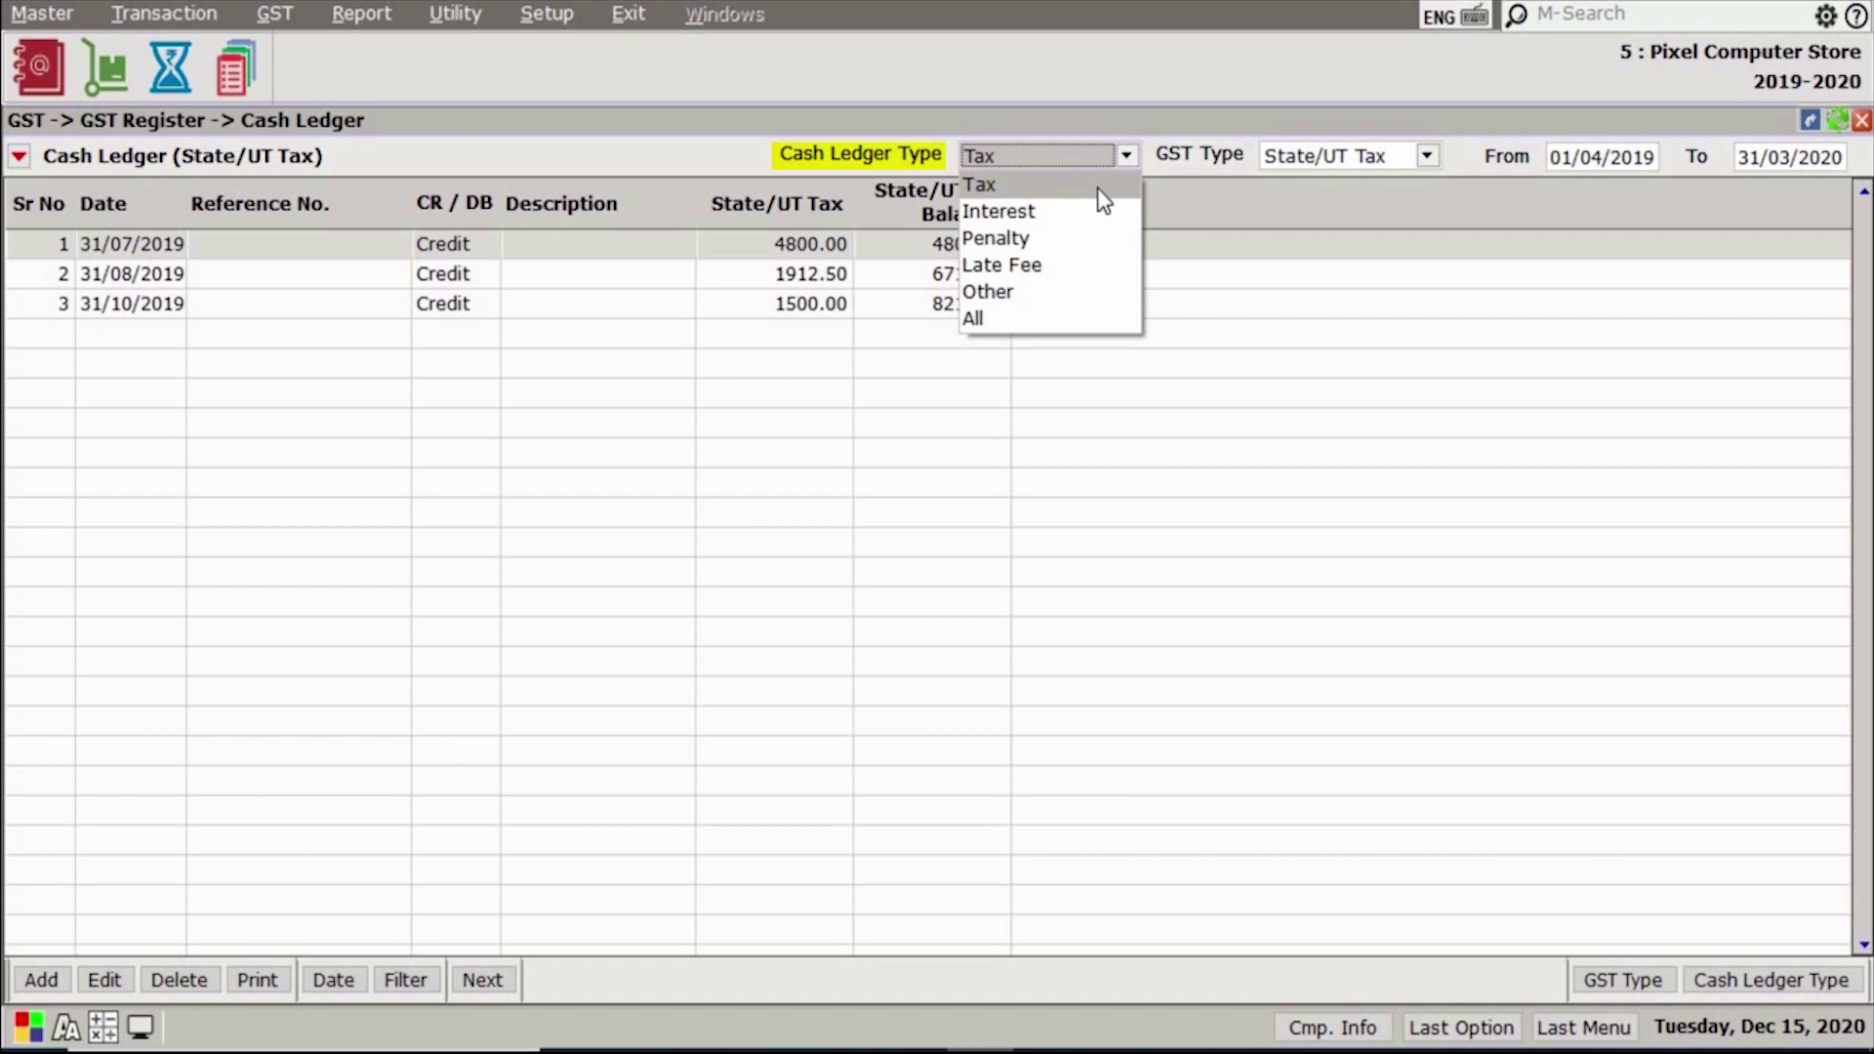
{"action": "key", "text": "Down"}
{"action": "key", "text": "Down"}
{"action": "key", "text": "Down"}
{"action": "key", "text": "Down"}
{"action": "key", "text": "Down"}
{"action": "key", "text": "Return"}
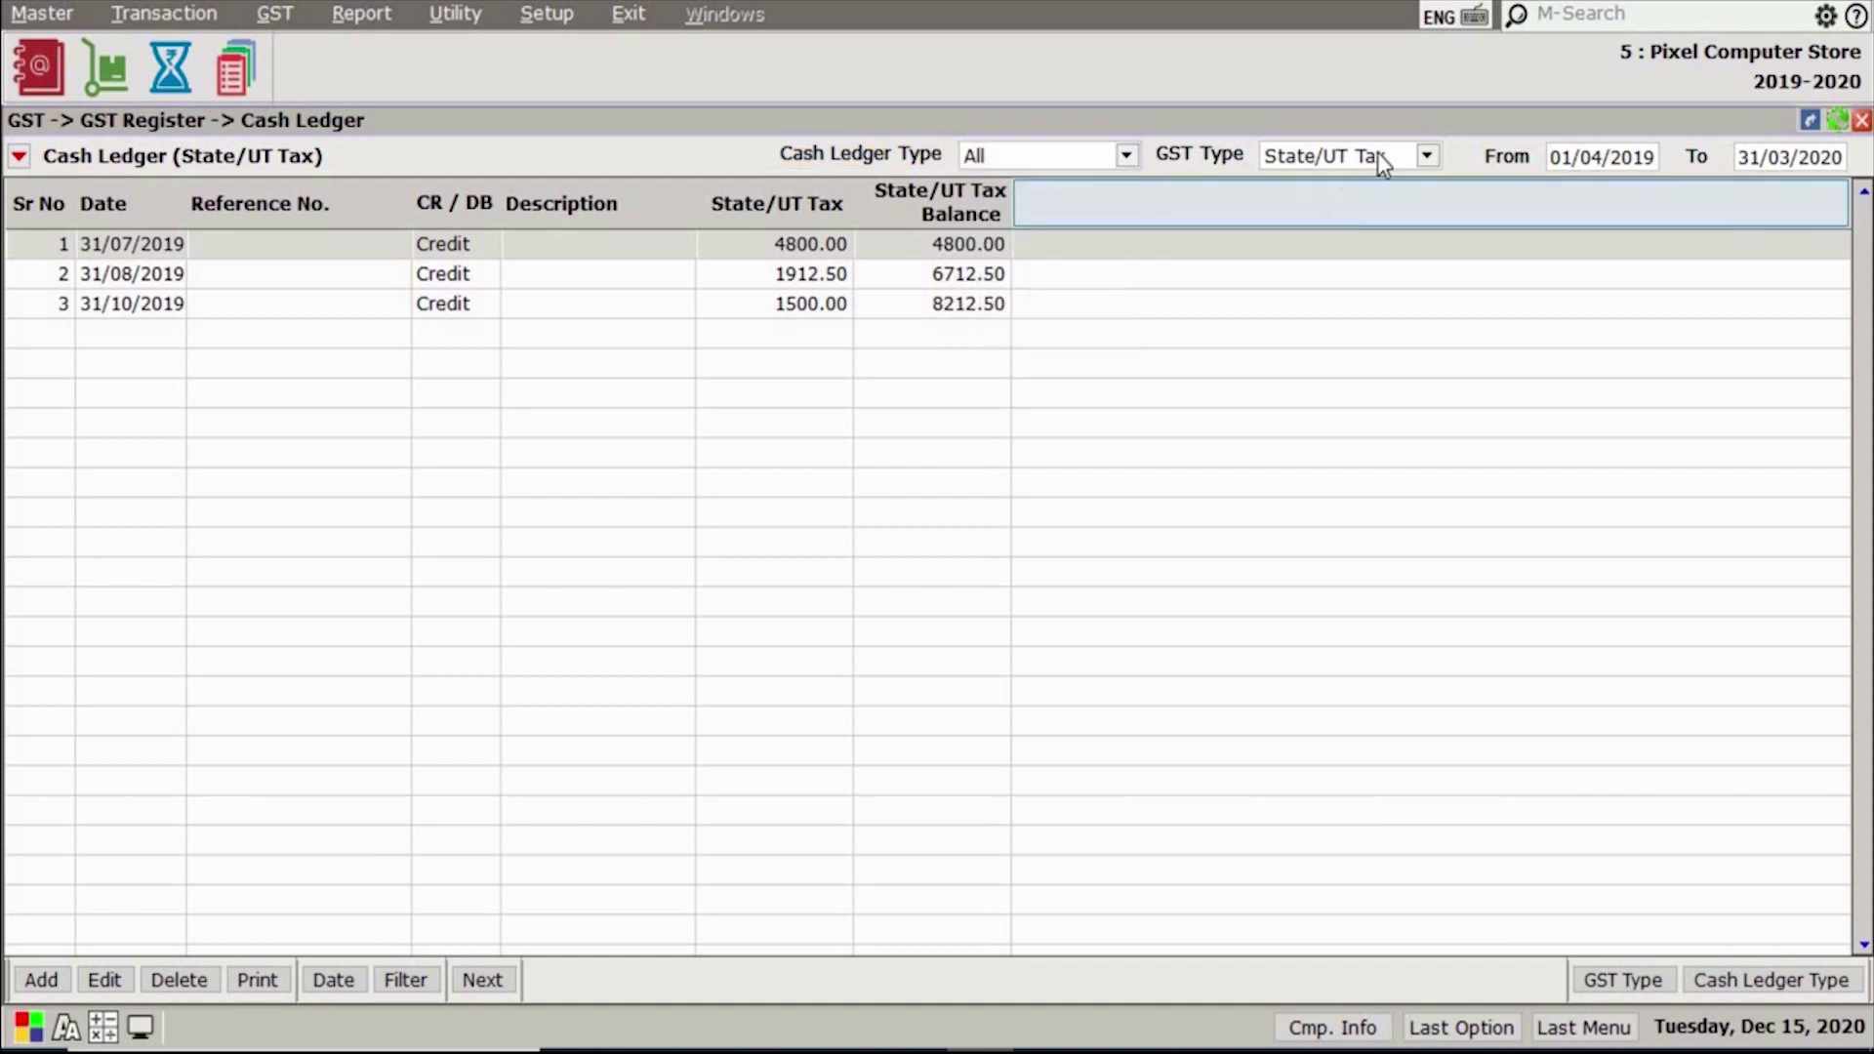
{"action": "left_click", "coordinate": [1373, 156]}
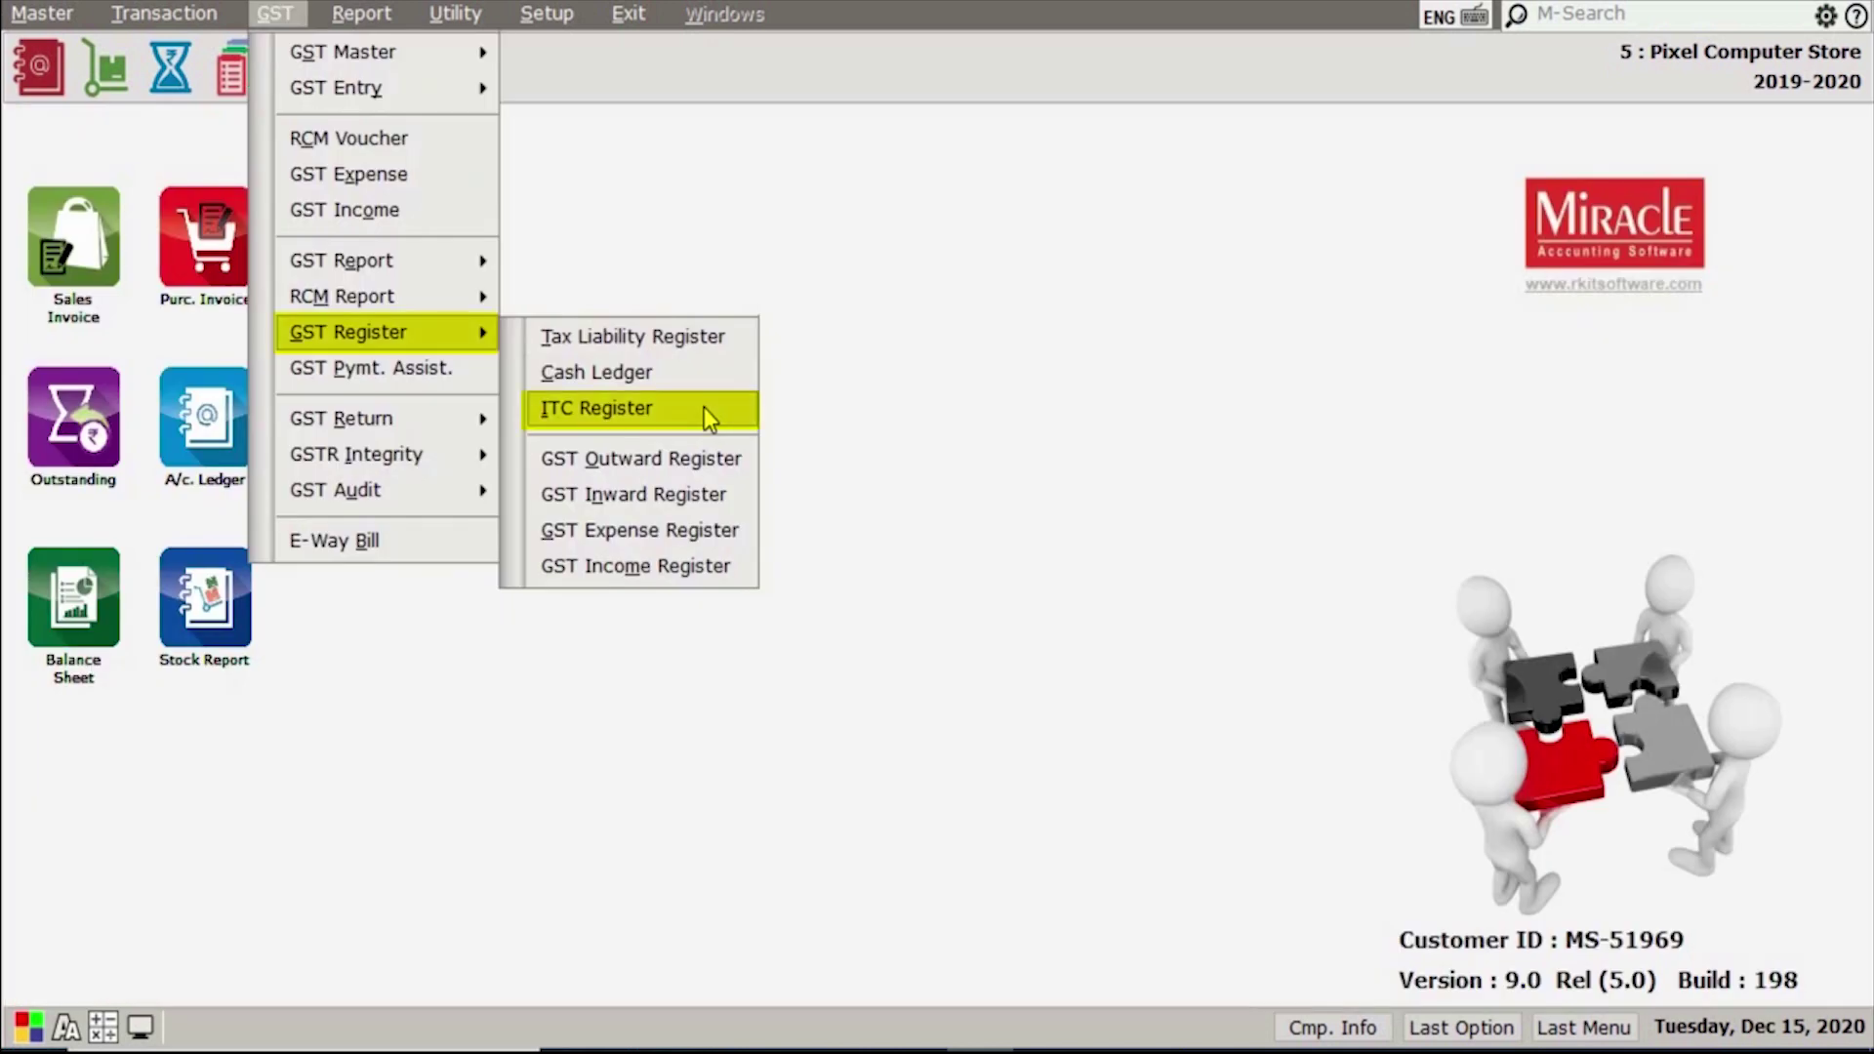
Open the ITC Register and look across its columns through to the tax balances.
{"action": "left_click", "coordinate": [705, 406]}
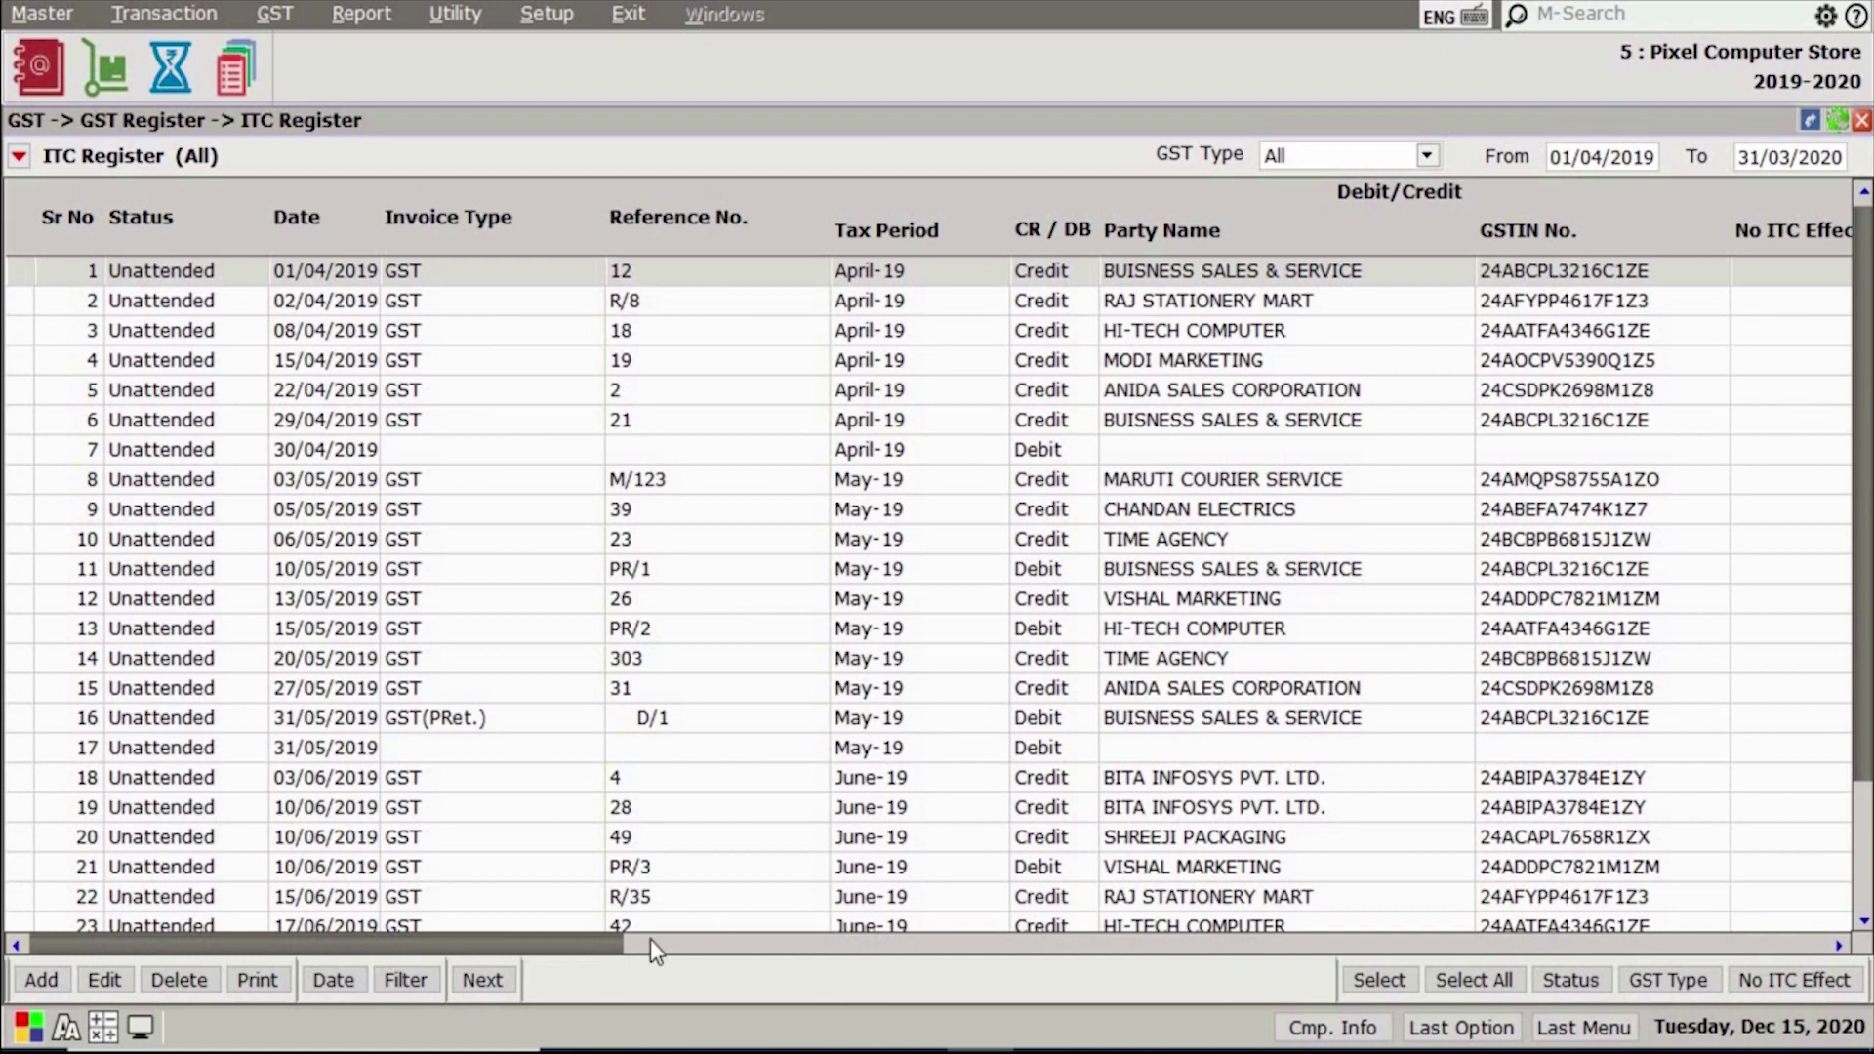
{"action": "left_click_drag", "start_coordinate": [594, 939], "coordinate": [1022, 979]}
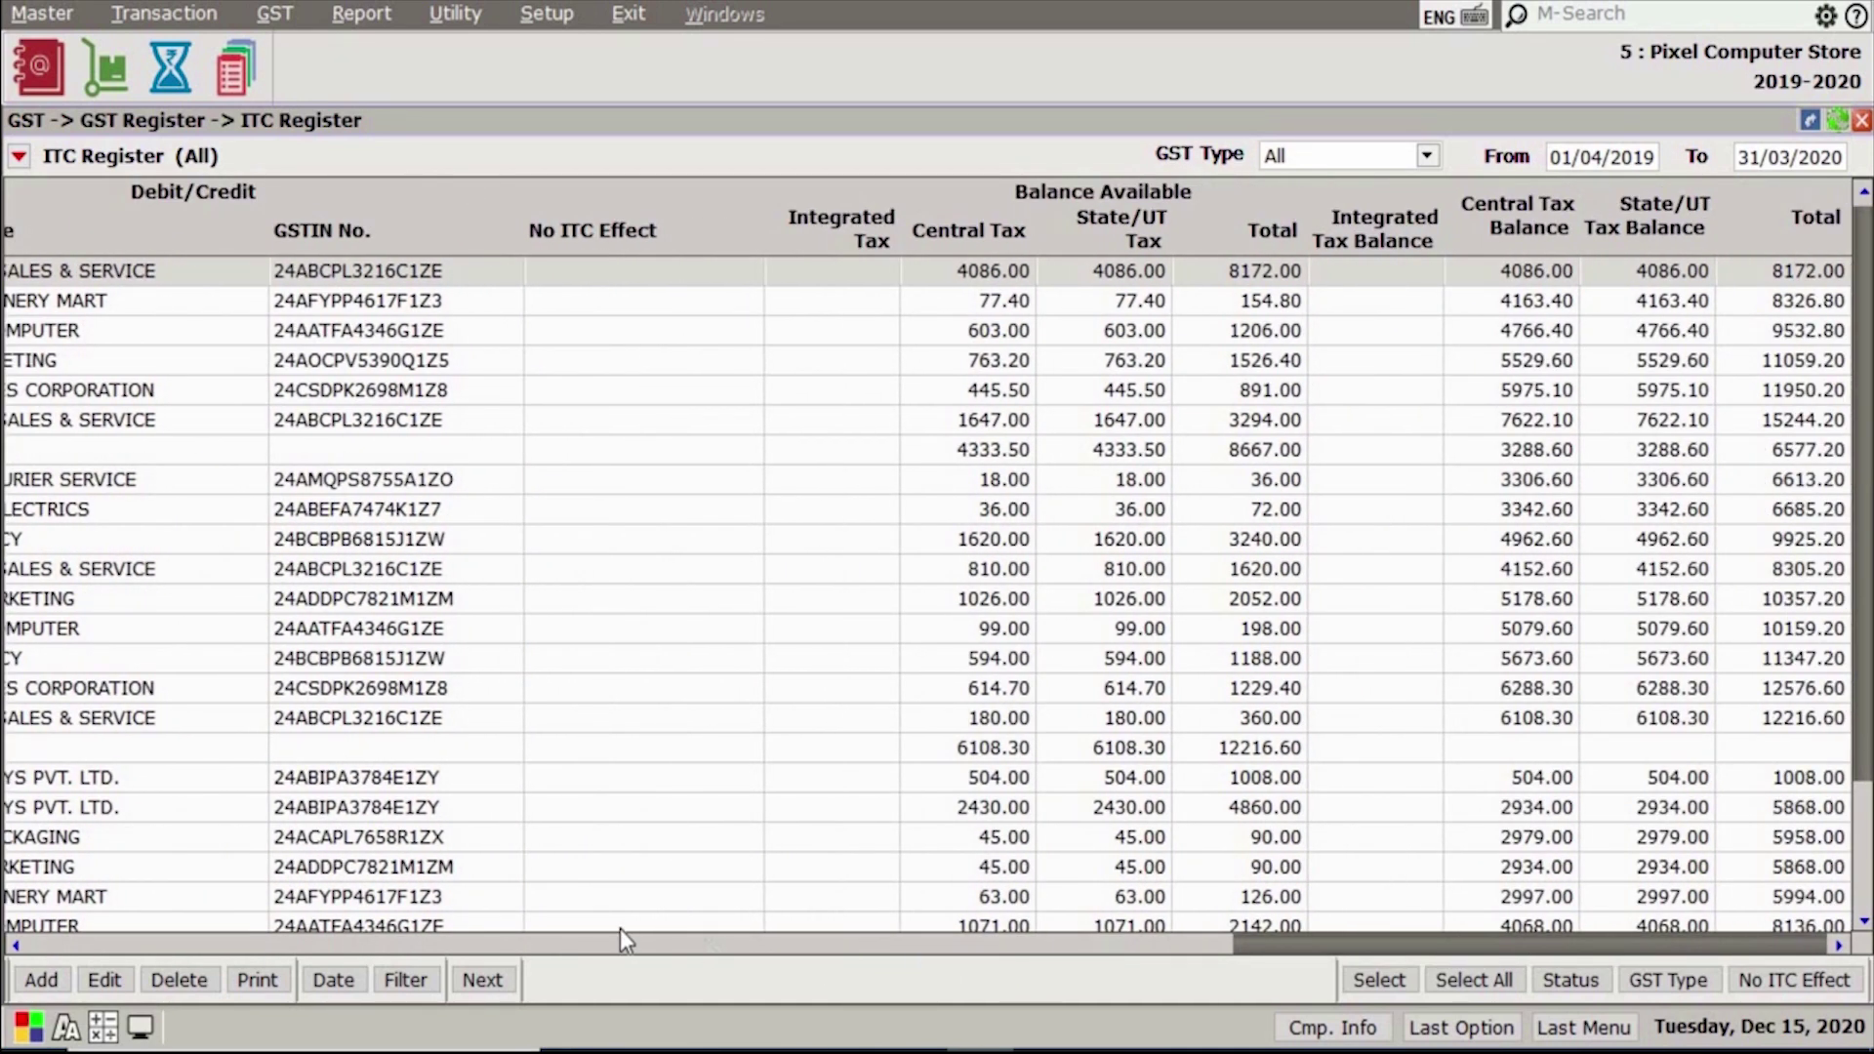
{"action": "left_click_drag", "start_coordinate": [1279, 951], "coordinate": [34, 944]}
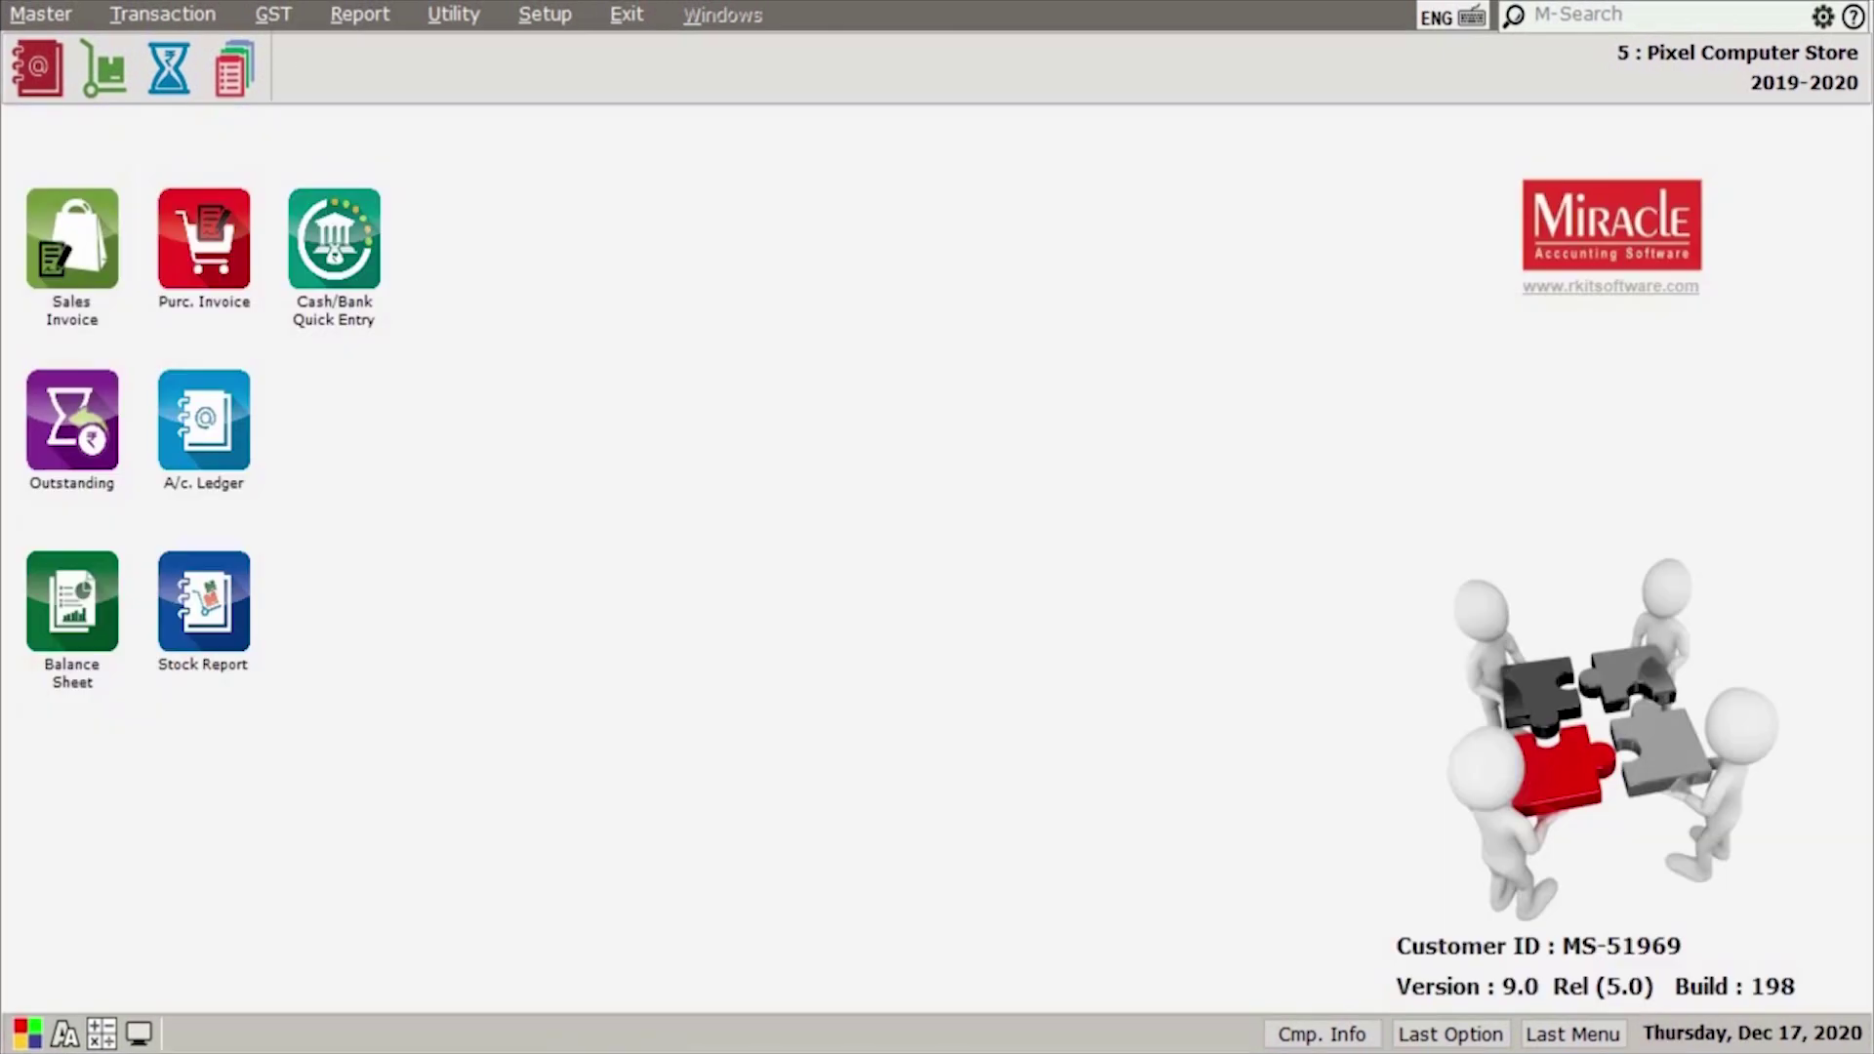
Open the GST Outward Register and show it in the Summary format.
{"action": "left_click", "coordinate": [262, 20]}
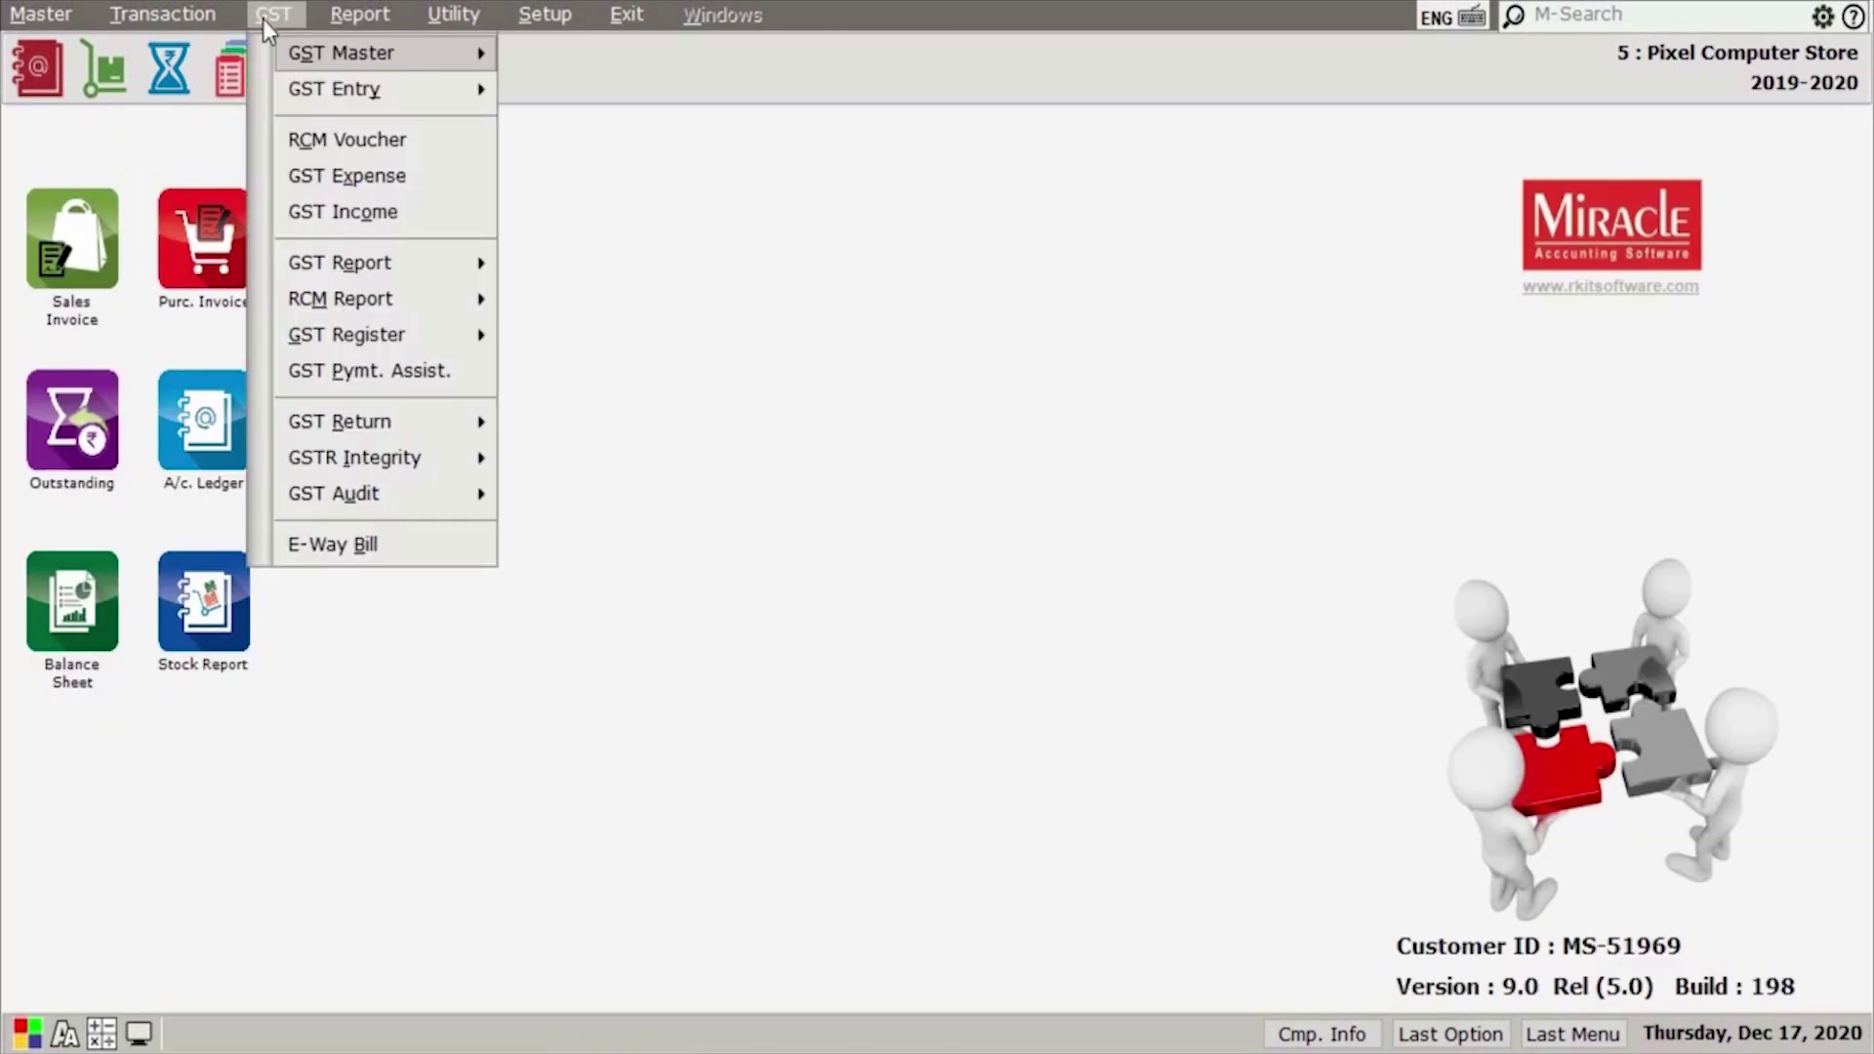
{"action": "mouse_move", "coordinate": [419, 341]}
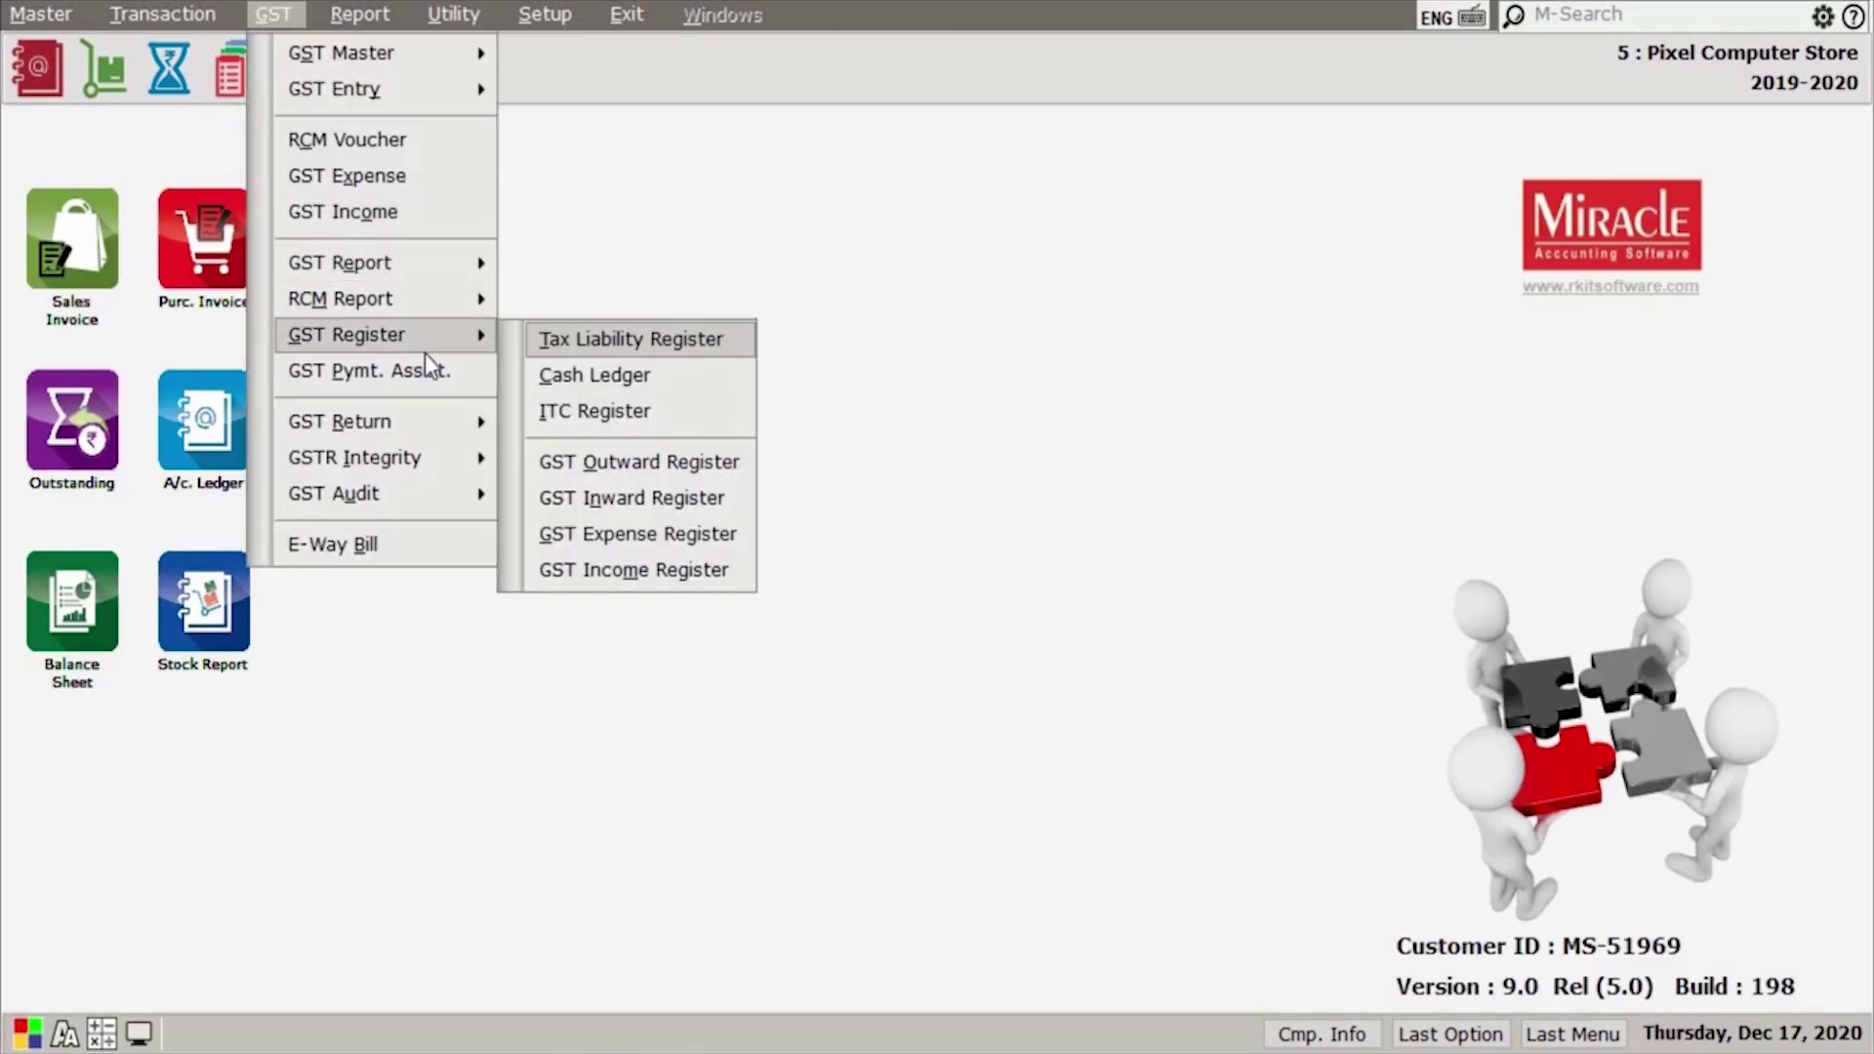
{"action": "left_click", "coordinate": [660, 464]}
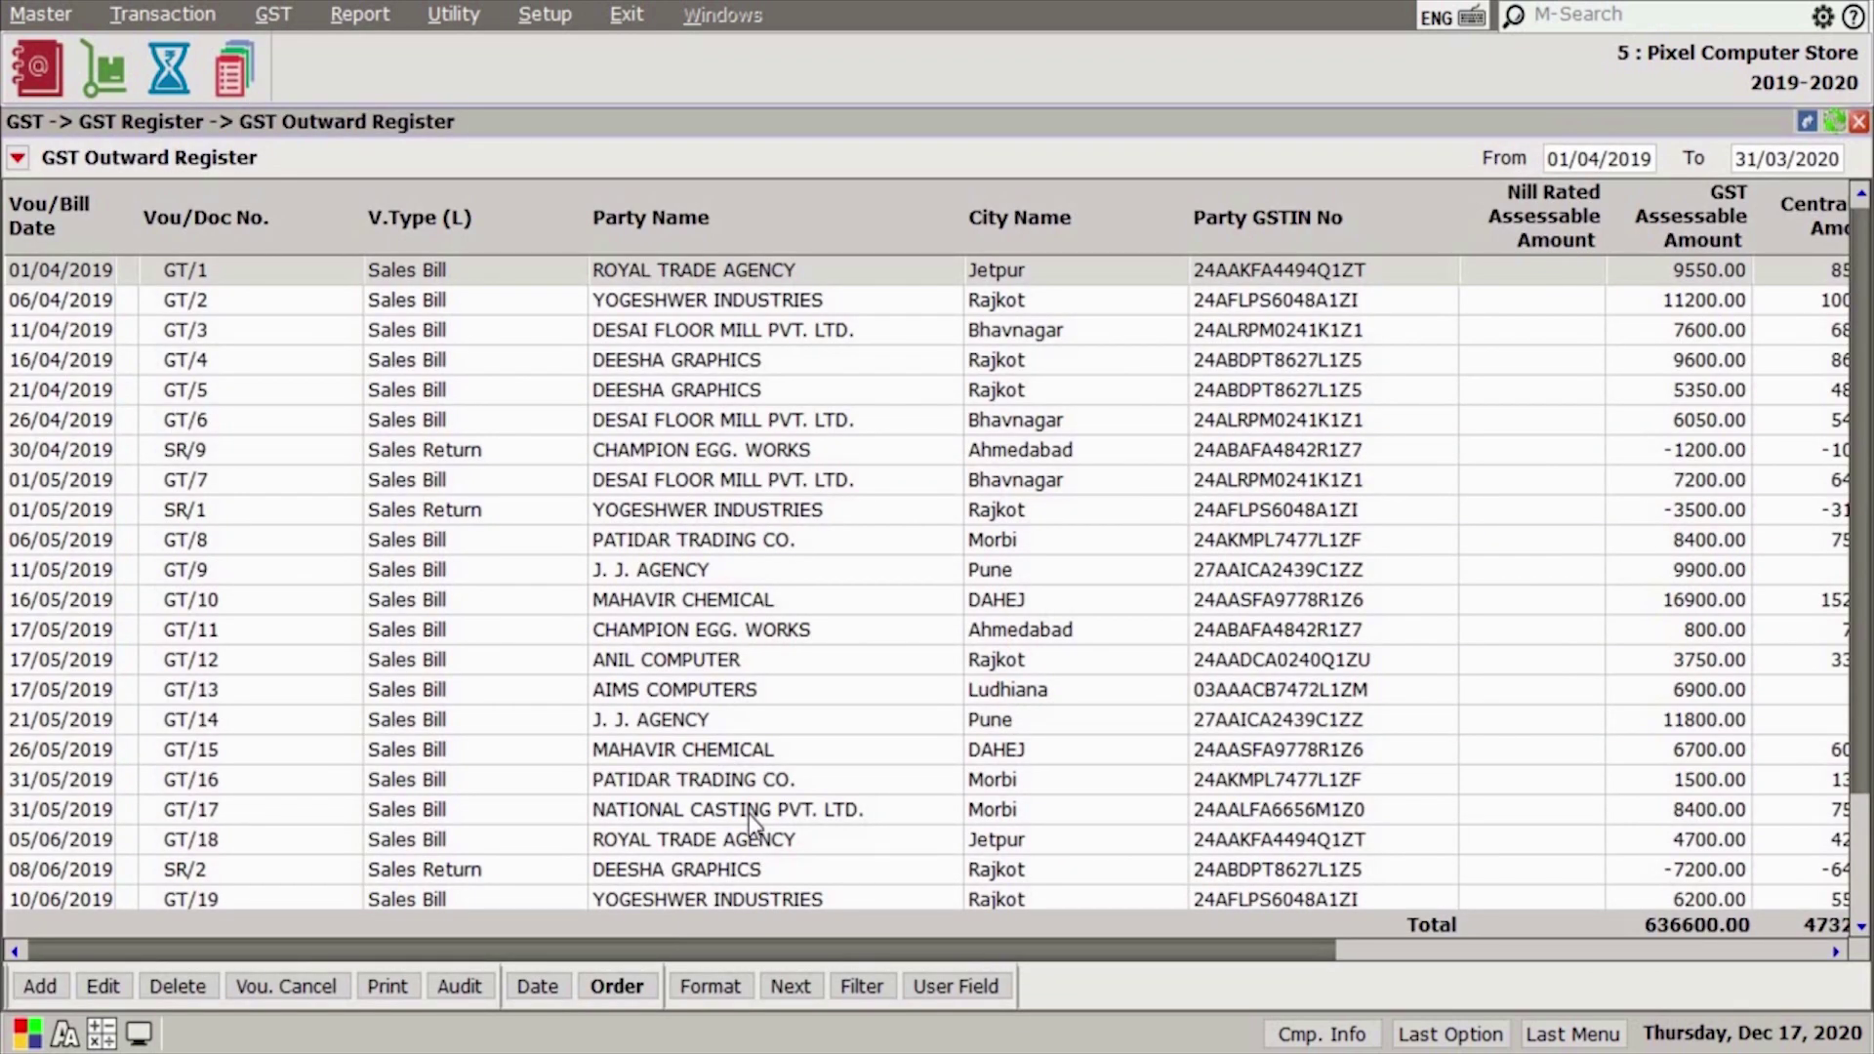
{"action": "left_click", "coordinate": [89, 164]}
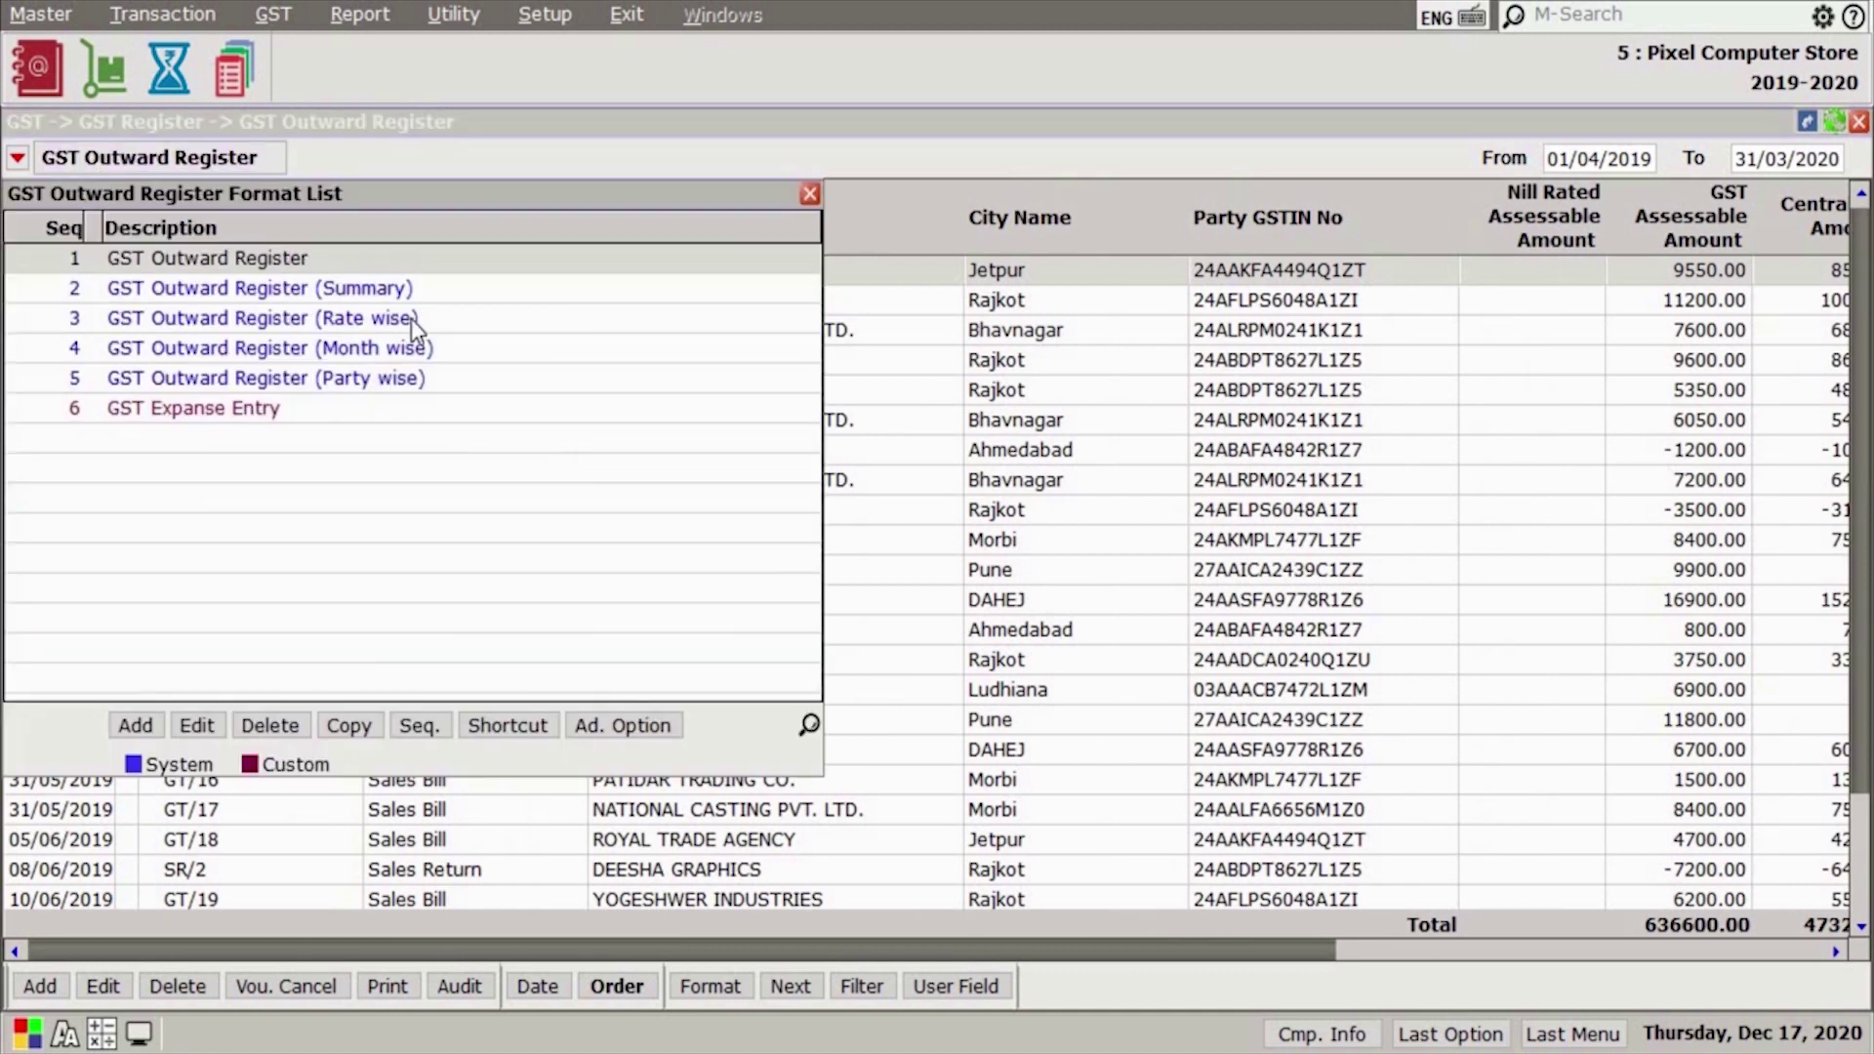
{"action": "double_click", "coordinate": [451, 300]}
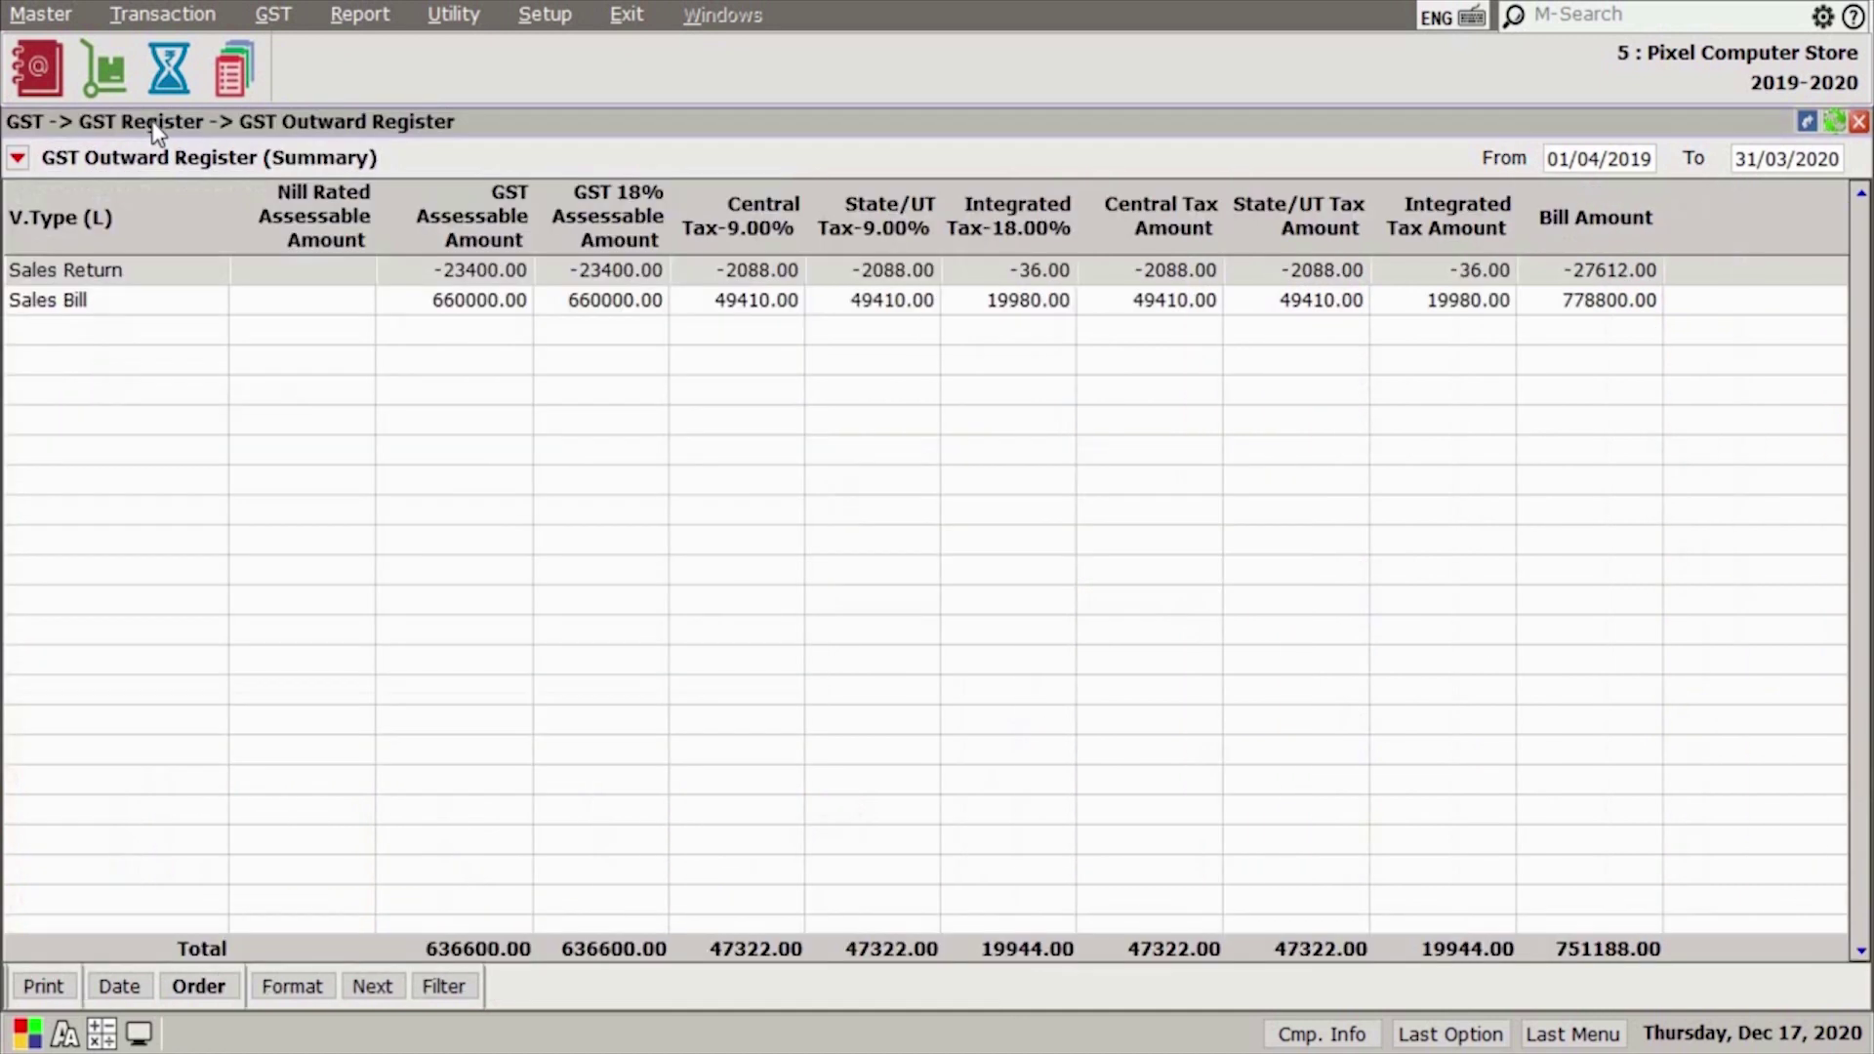
View the GST Outward Register in the Rate wise, Month wise and Party wise formats and close it.
{"action": "left_click", "coordinate": [127, 159]}
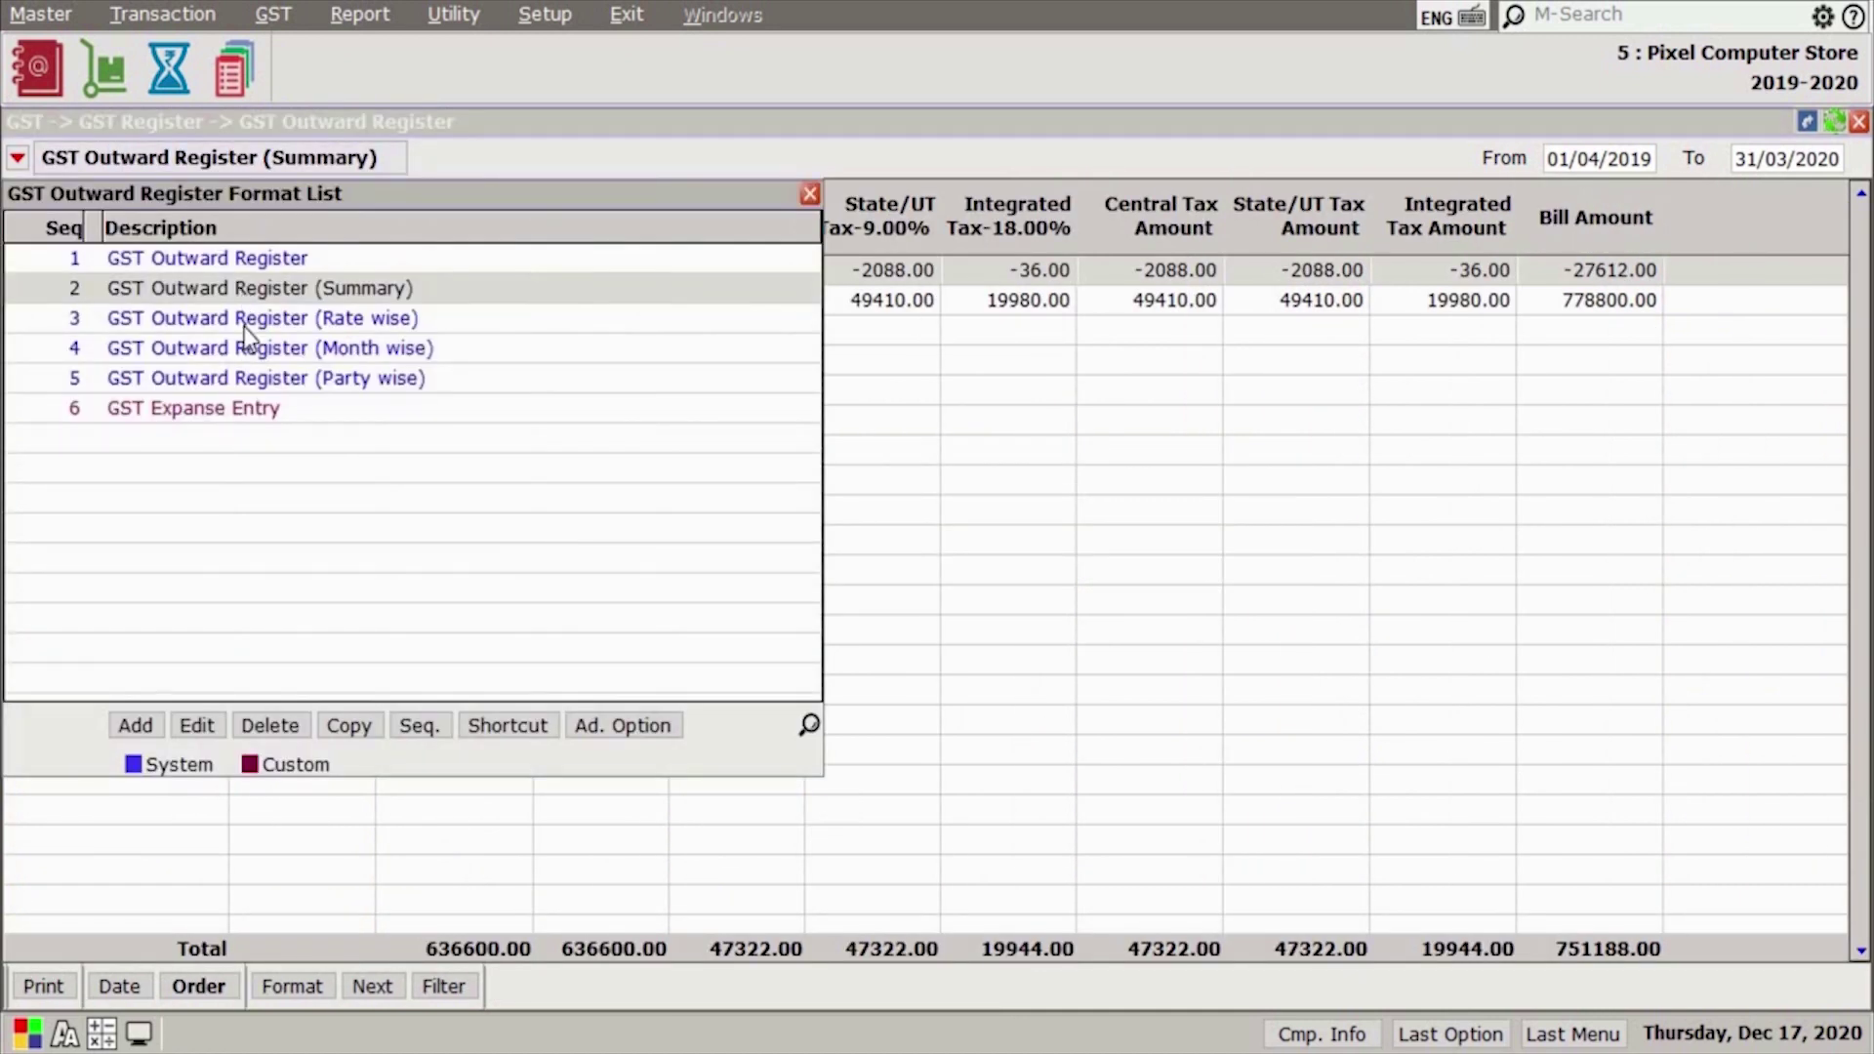
{"action": "double_click", "coordinate": [220, 319]}
{"action": "left_click", "coordinate": [219, 166]}
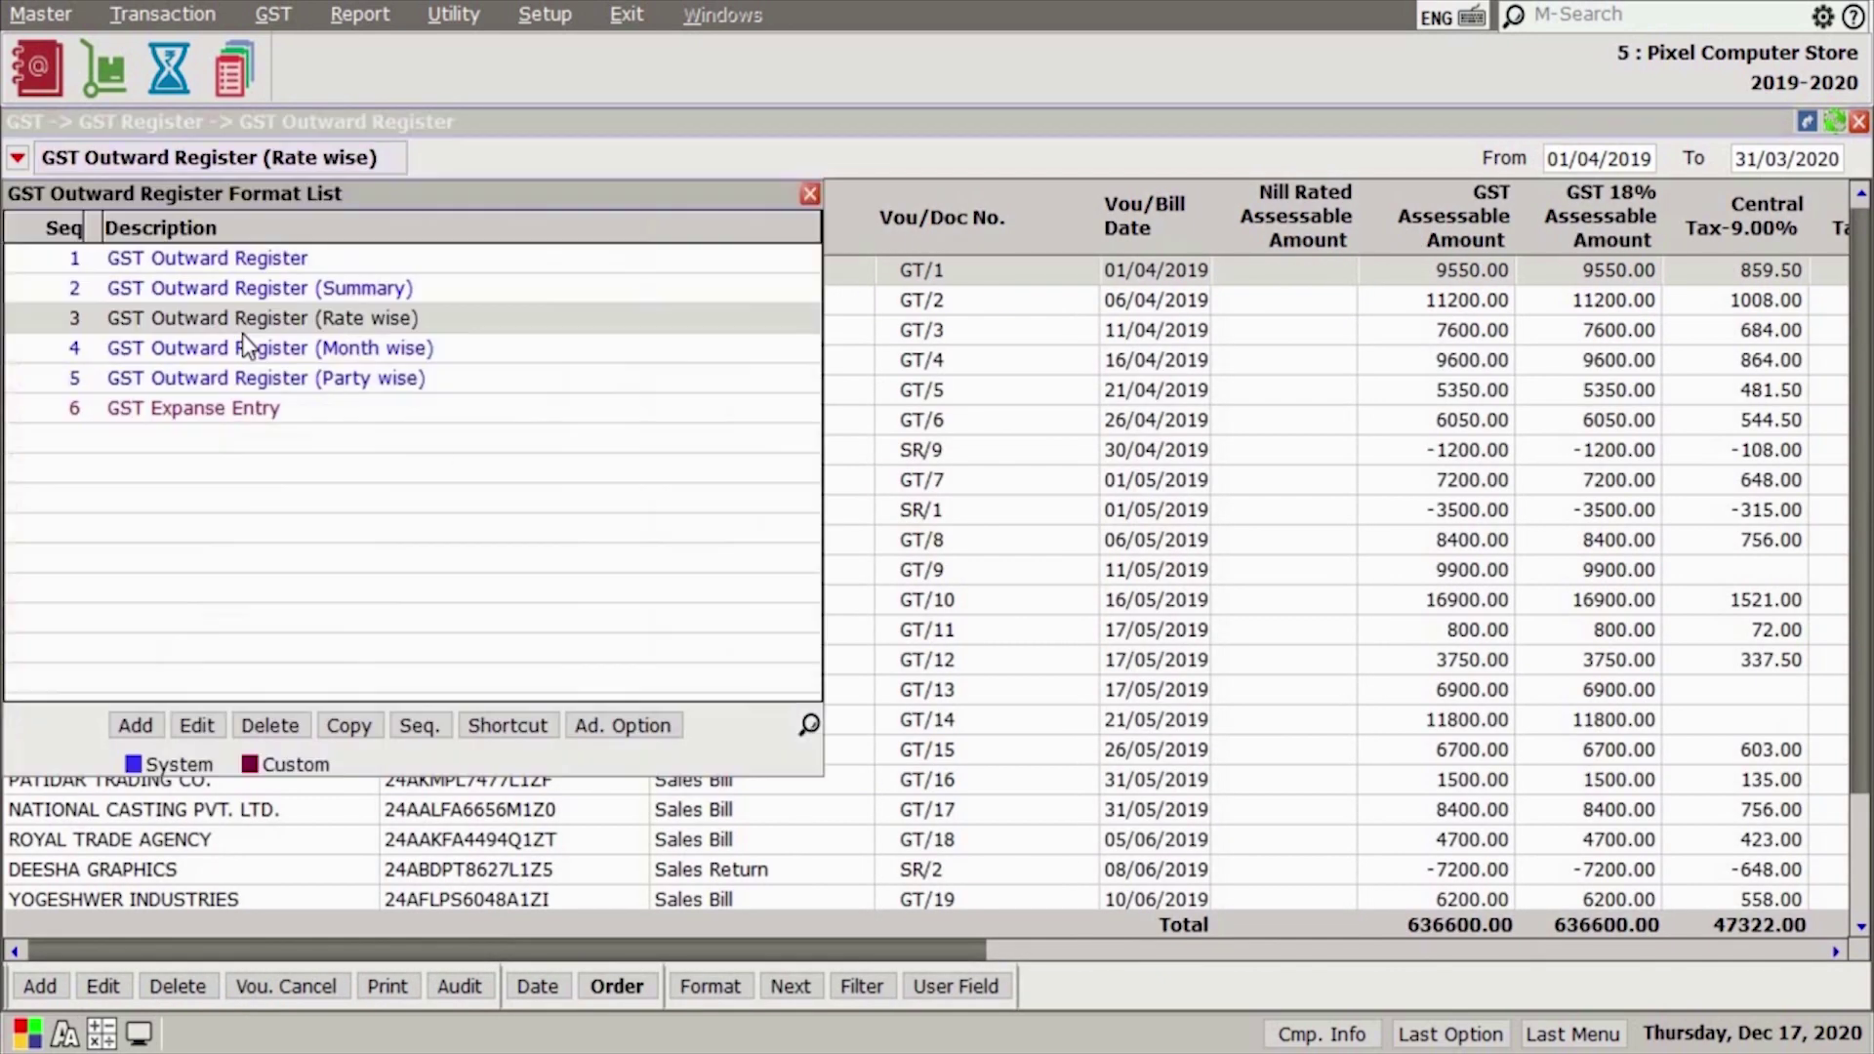
{"action": "double_click", "coordinate": [247, 349]}
{"action": "left_click", "coordinate": [221, 156]}
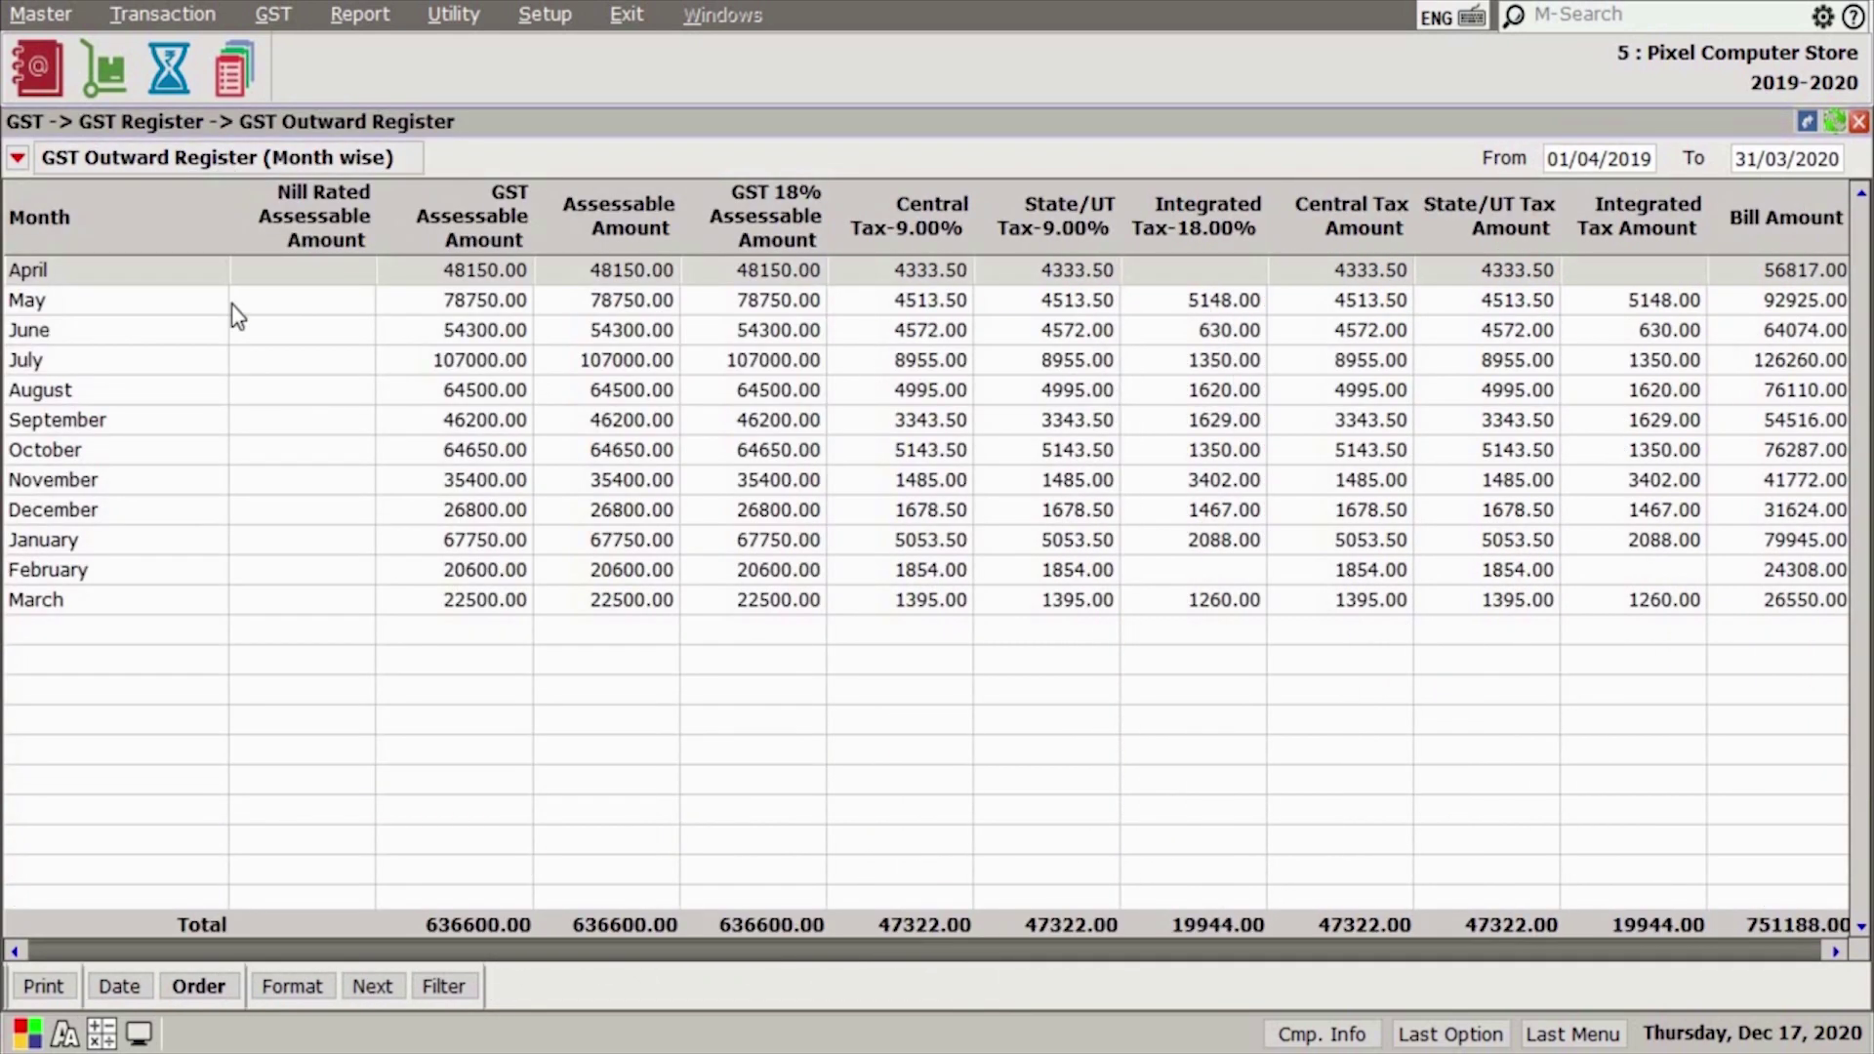
{"action": "double_click", "coordinate": [244, 379]}
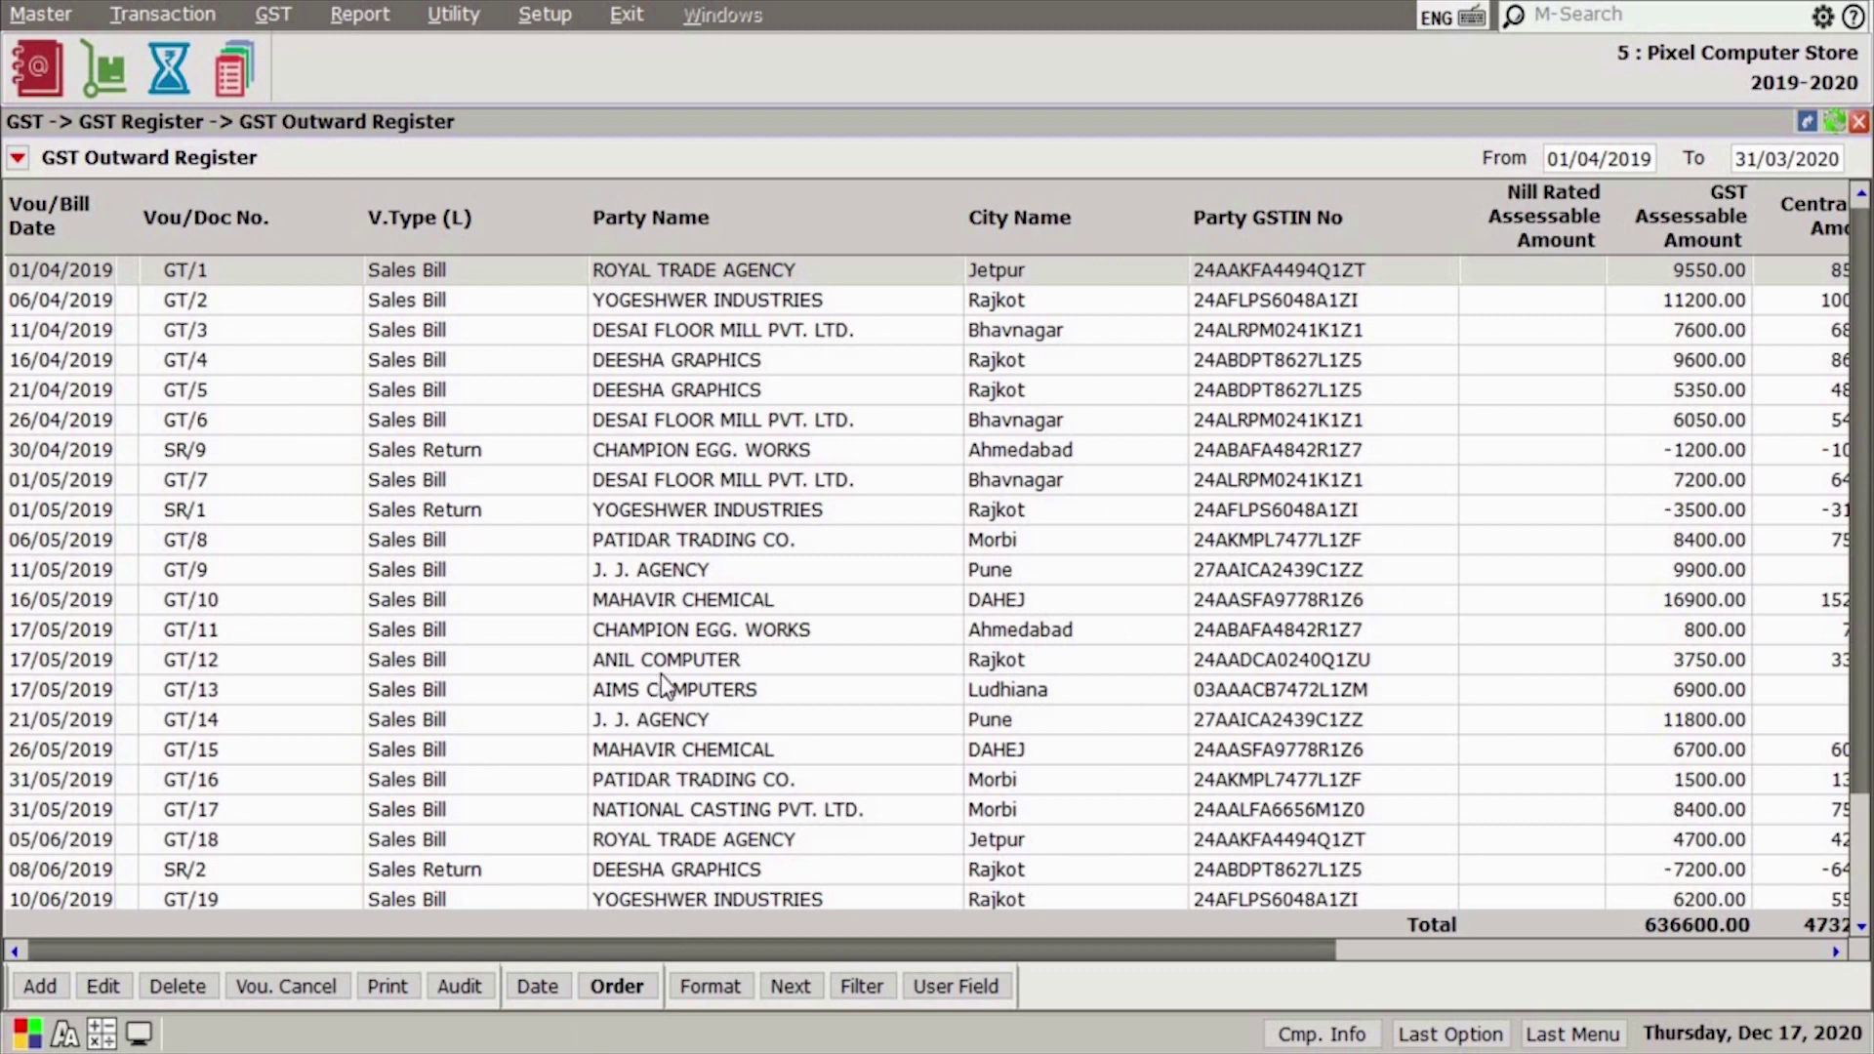
{"action": "key", "text": "Escape"}
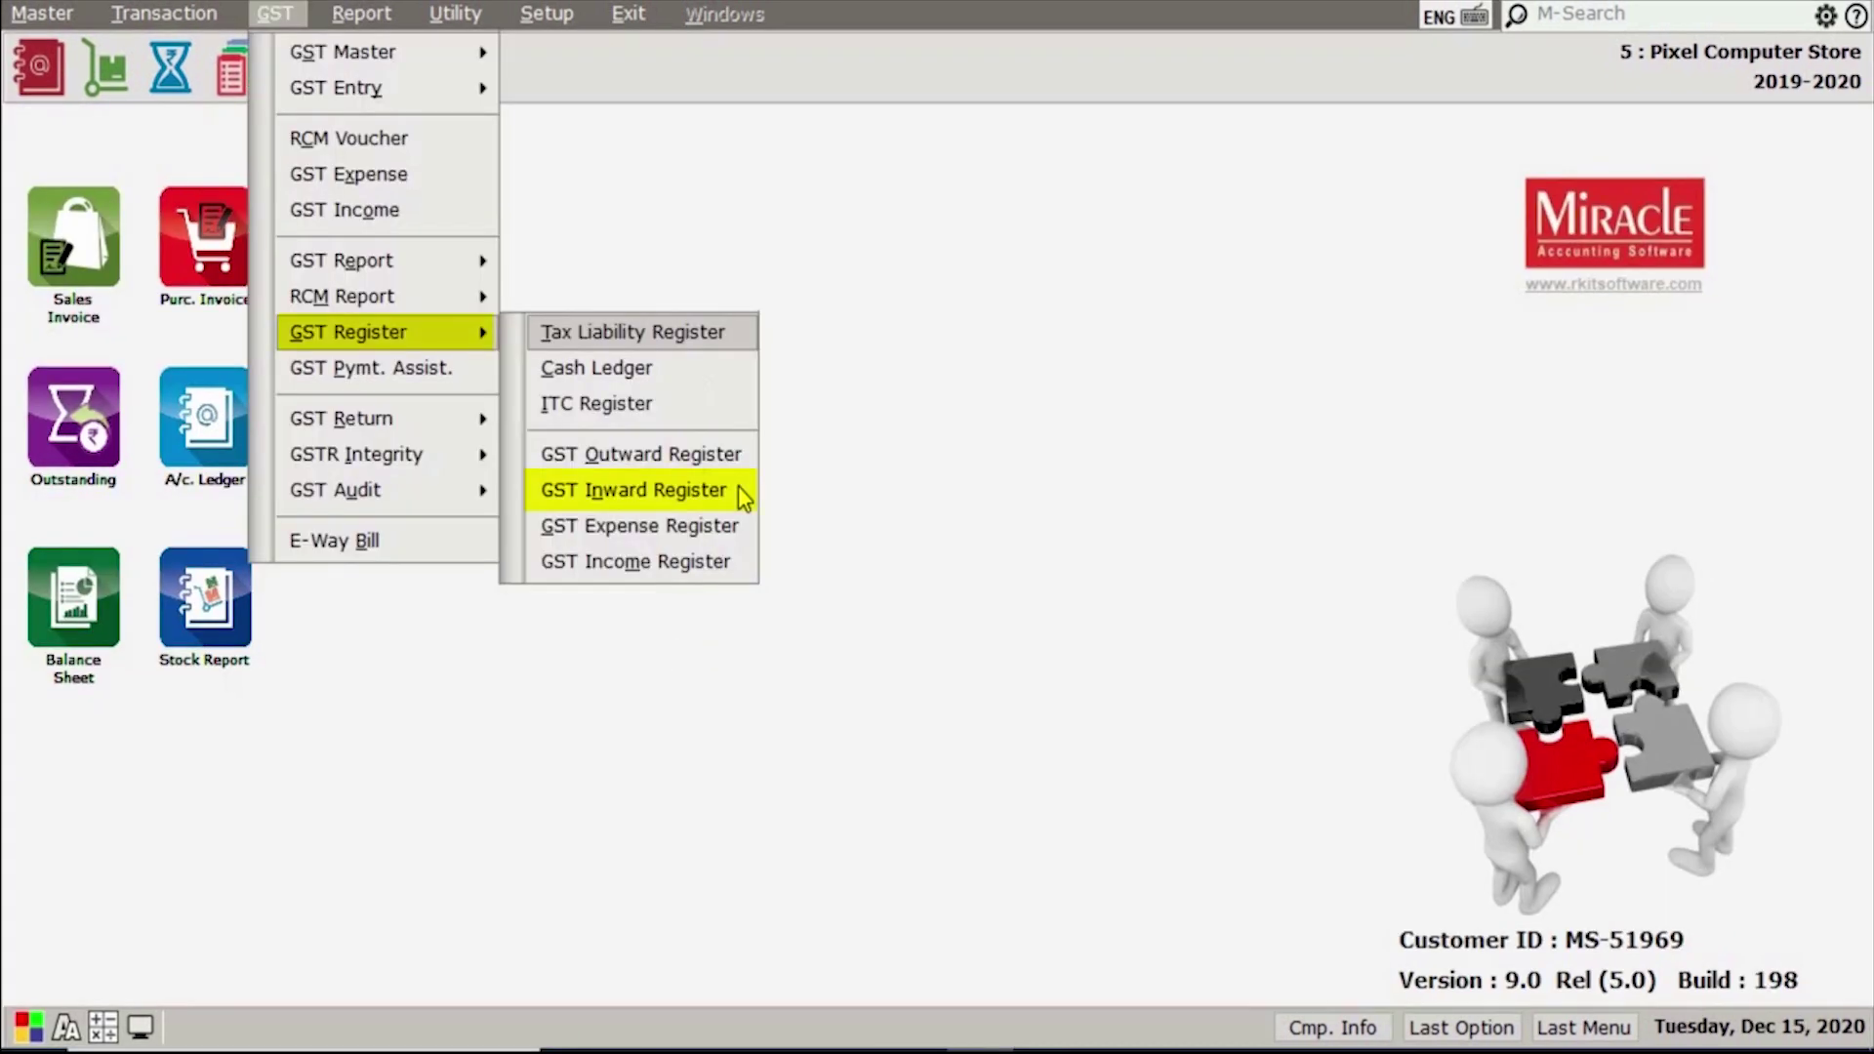
Open the GST Inward Register and show it in the Summary format.
{"action": "left_click", "coordinate": [737, 488]}
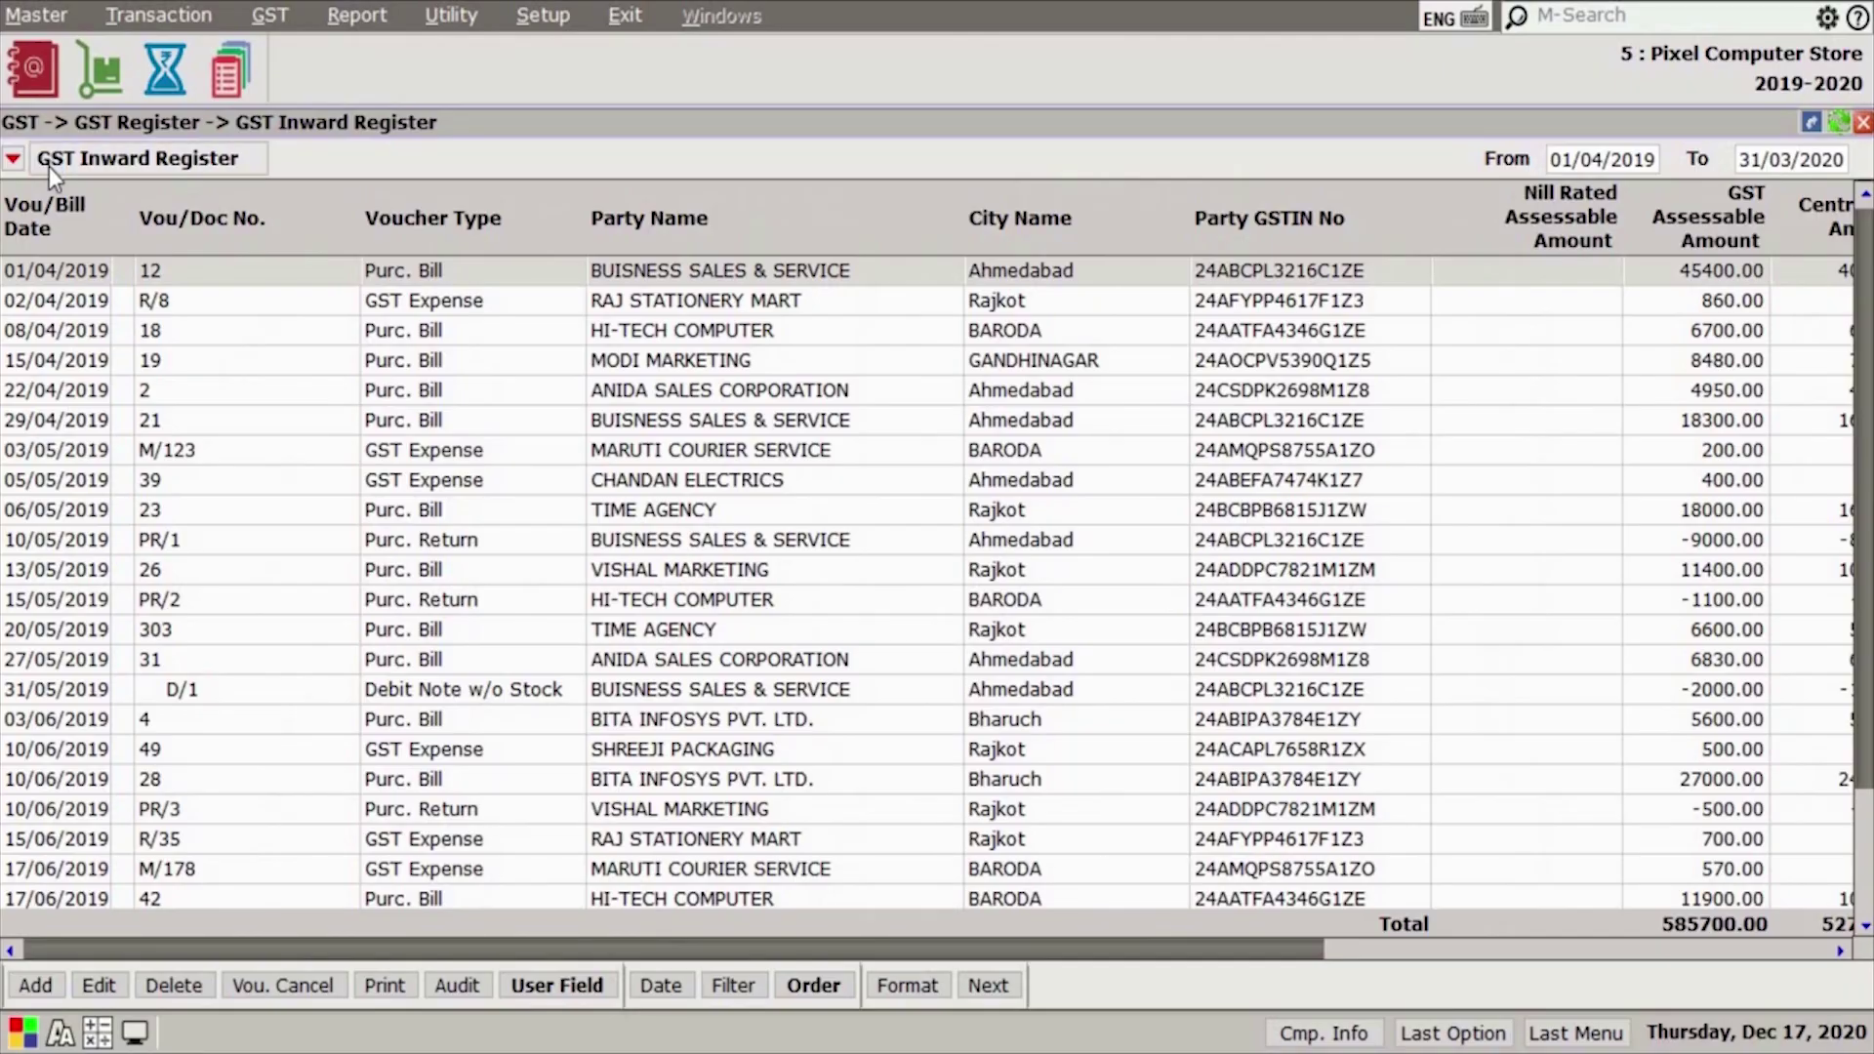
{"action": "left_click", "coordinate": [49, 166]}
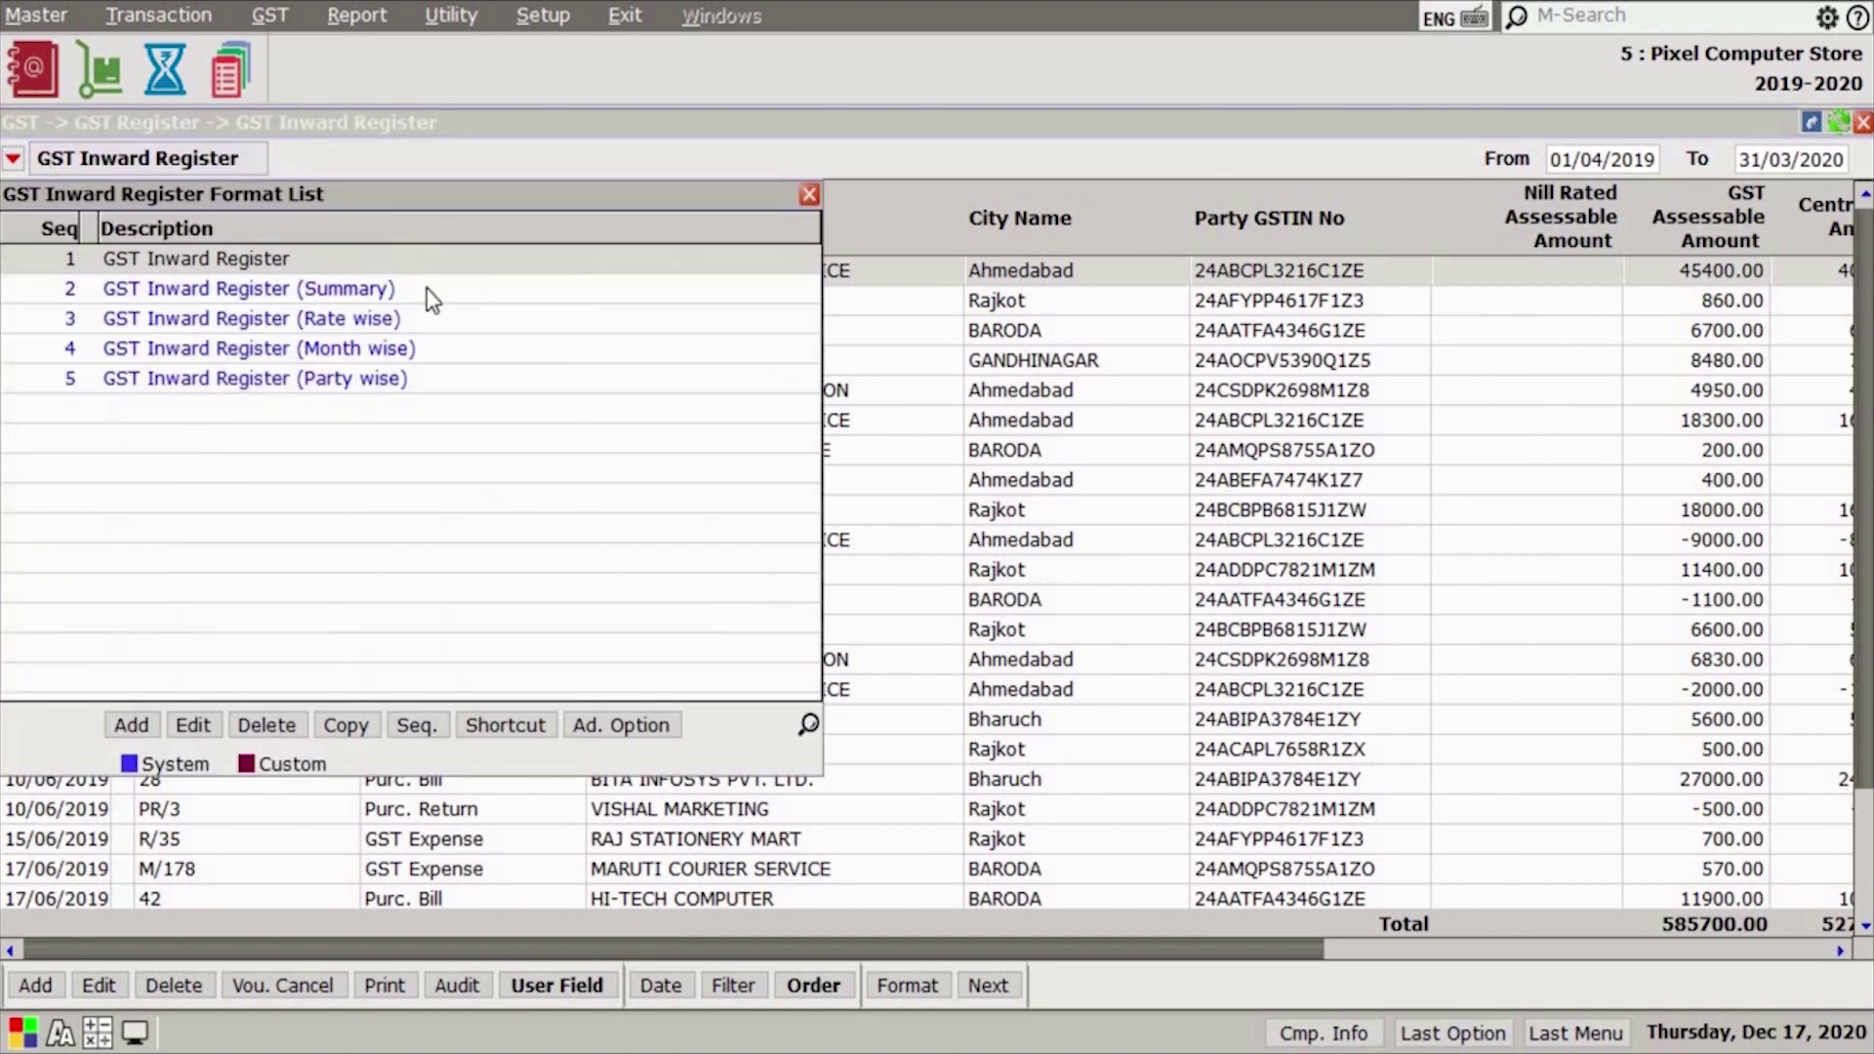
{"action": "left_click", "coordinate": [474, 289]}
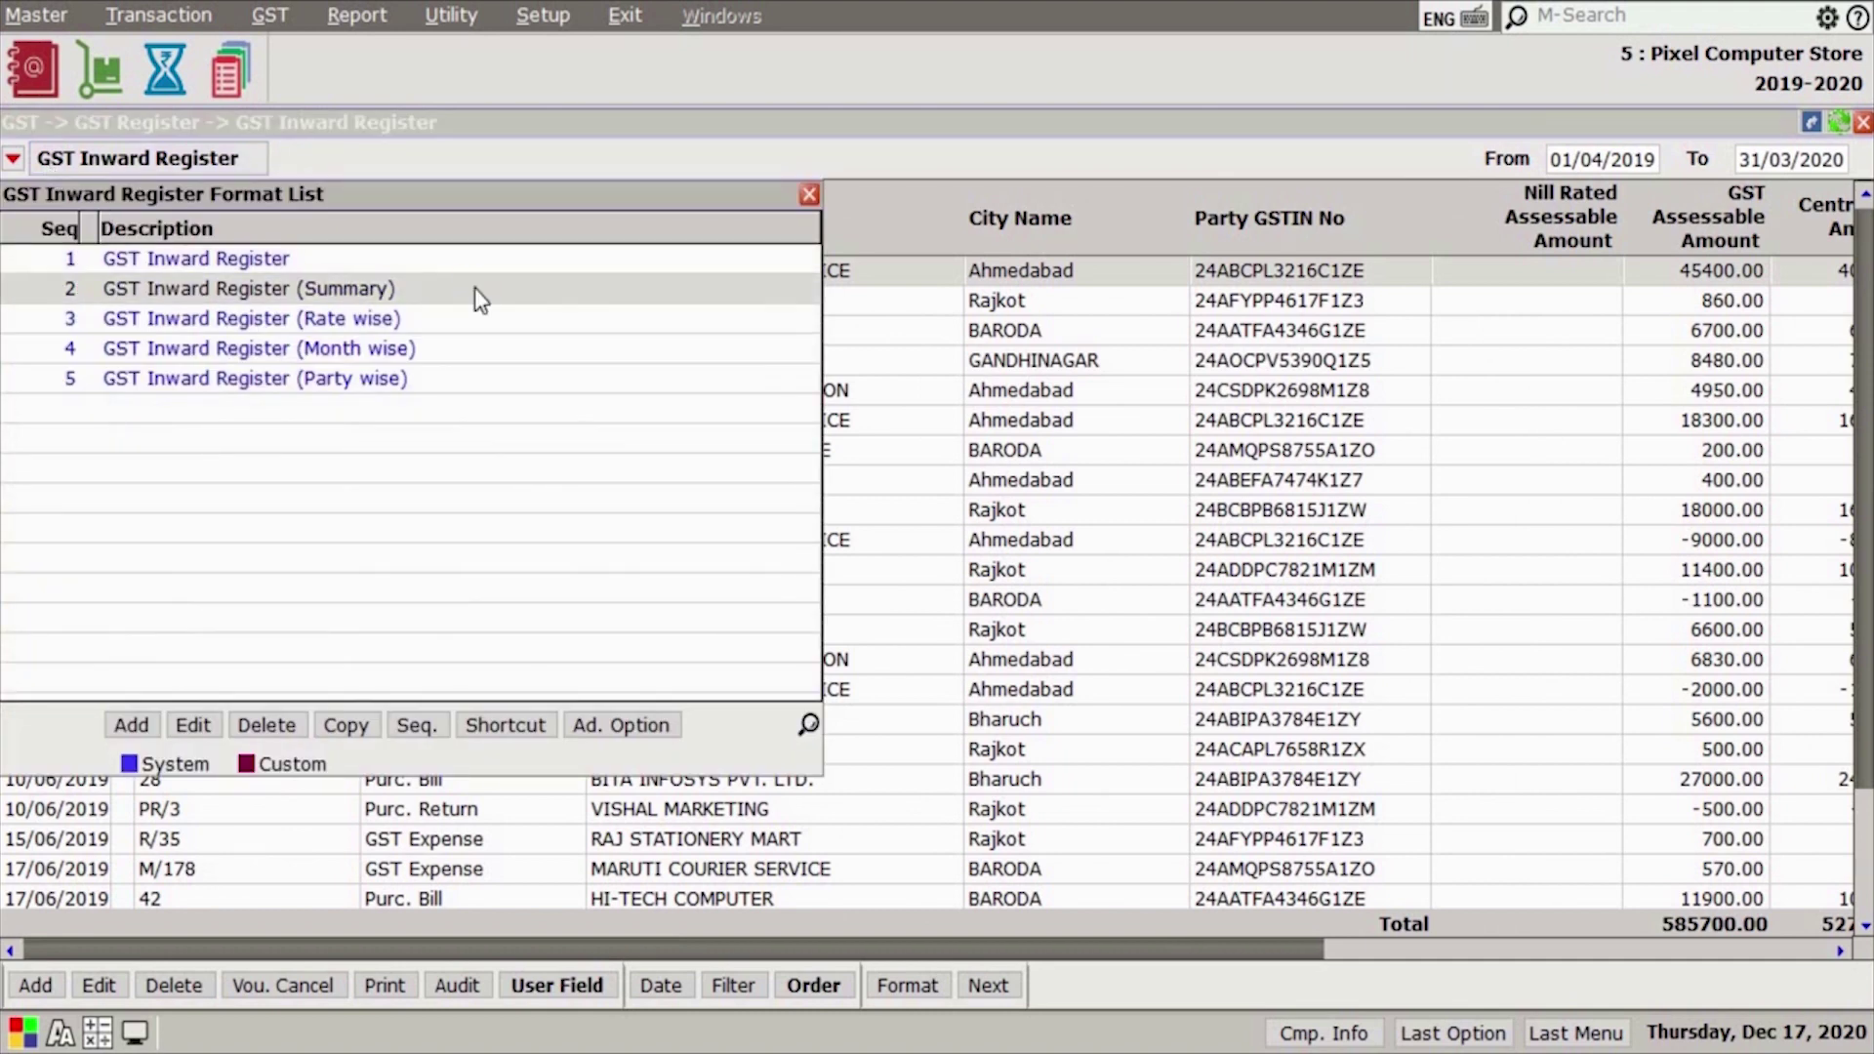
{"action": "double_click", "coordinate": [474, 289]}
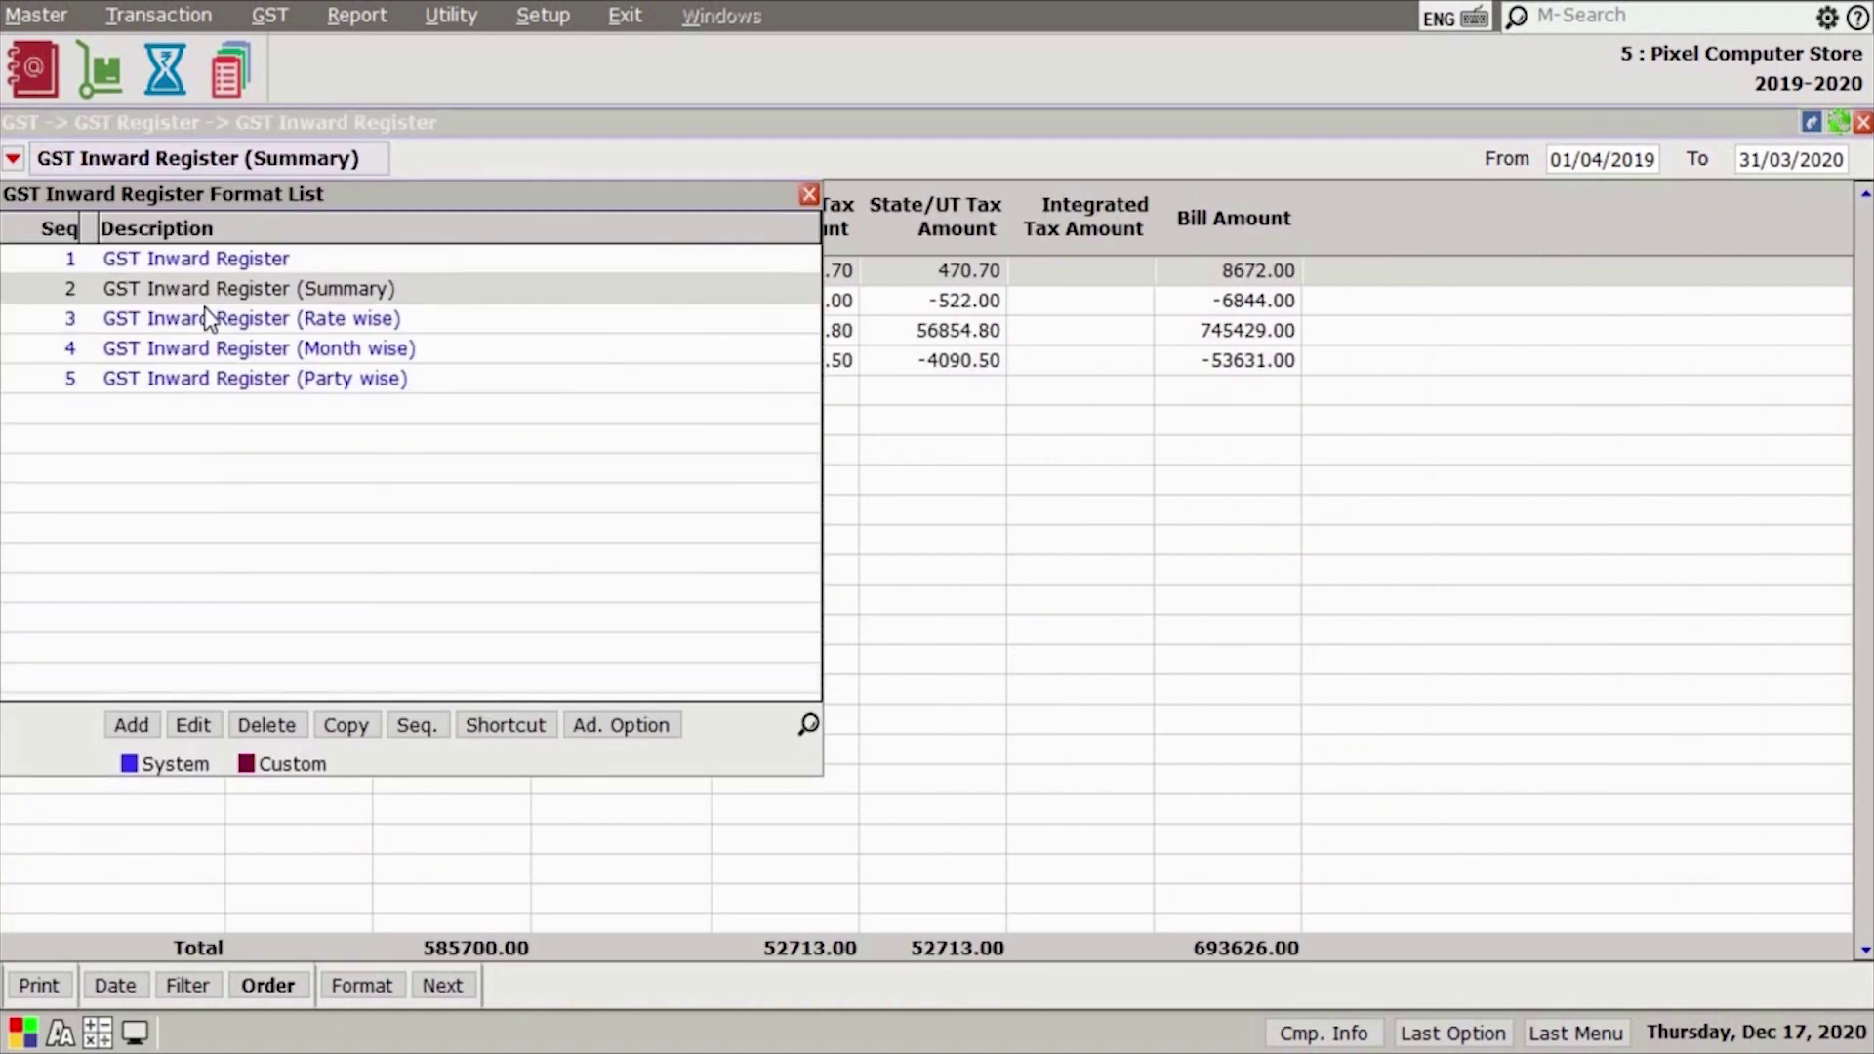
View the GST Inward Register in the Rate wise, Month wise and Party wise formats and return to its basic format.
{"action": "left_click", "coordinate": [202, 310]}
{"action": "double_click", "coordinate": [202, 320]}
{"action": "left_click", "coordinate": [197, 159]}
{"action": "double_click", "coordinate": [283, 348]}
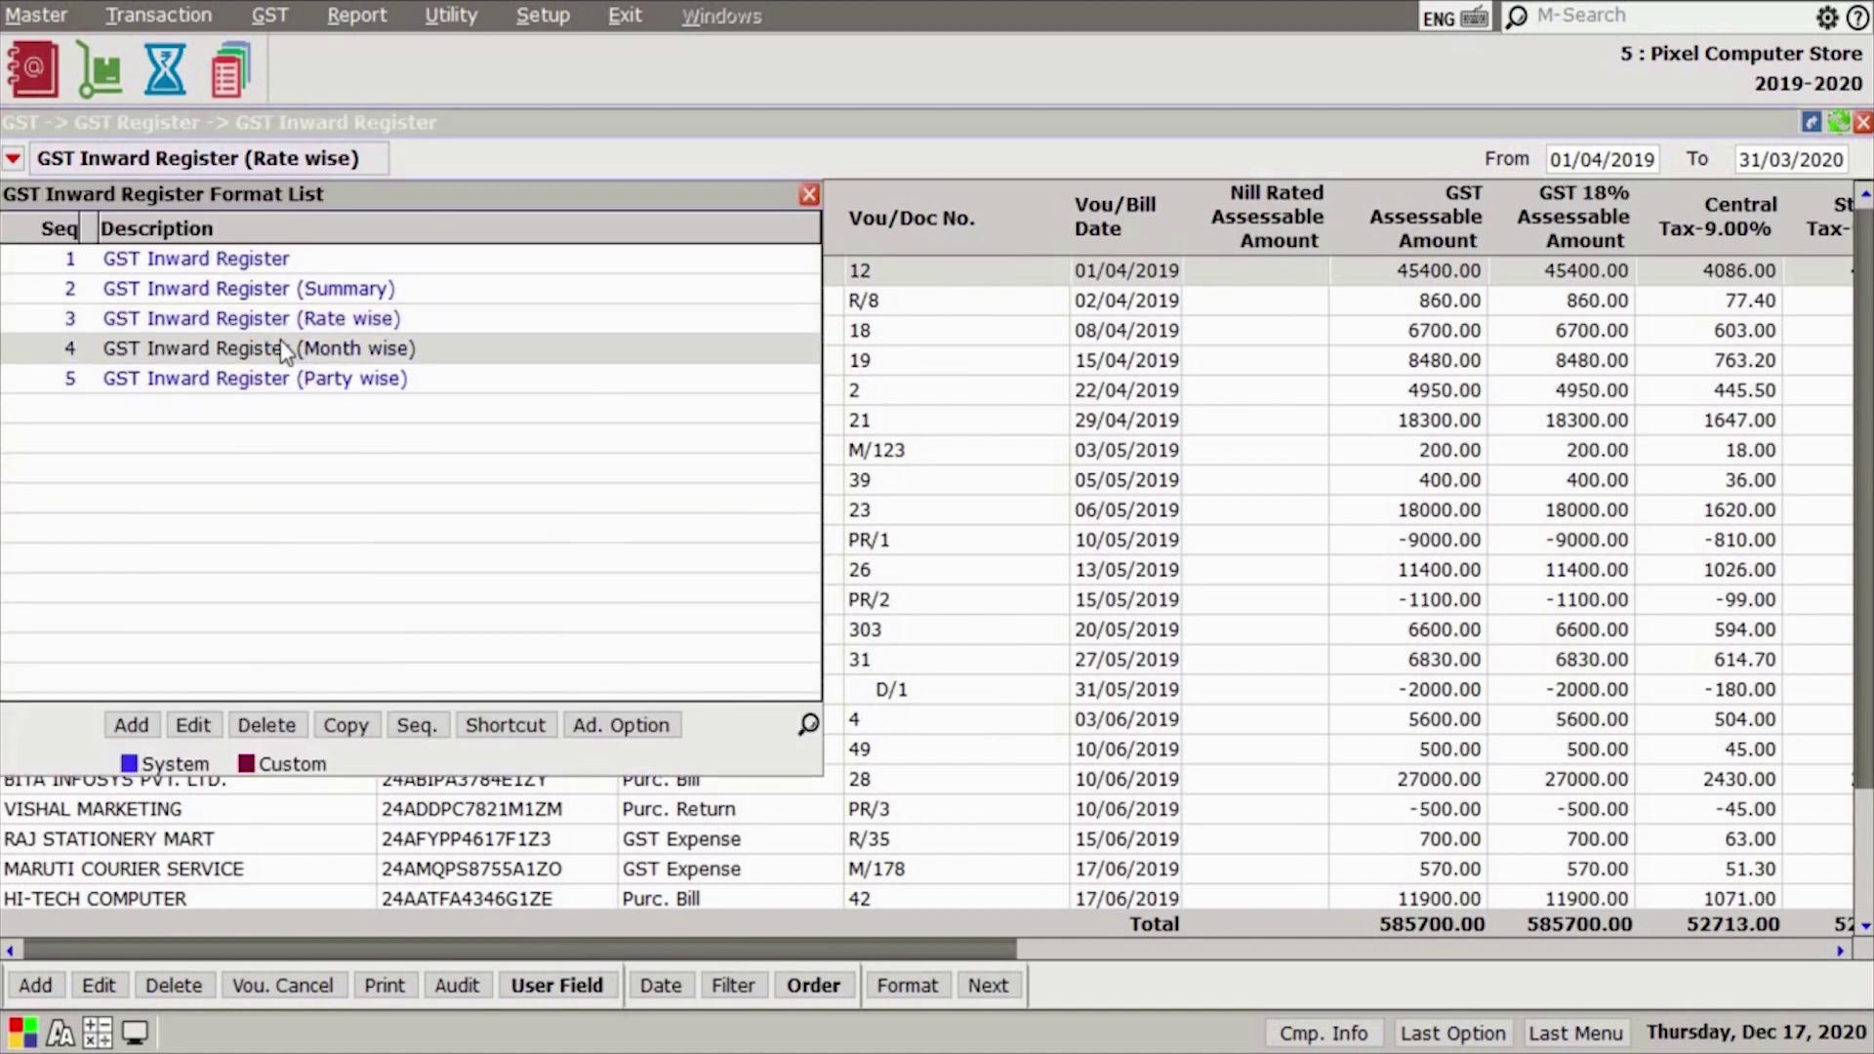
{"action": "double_click", "coordinate": [255, 381]}
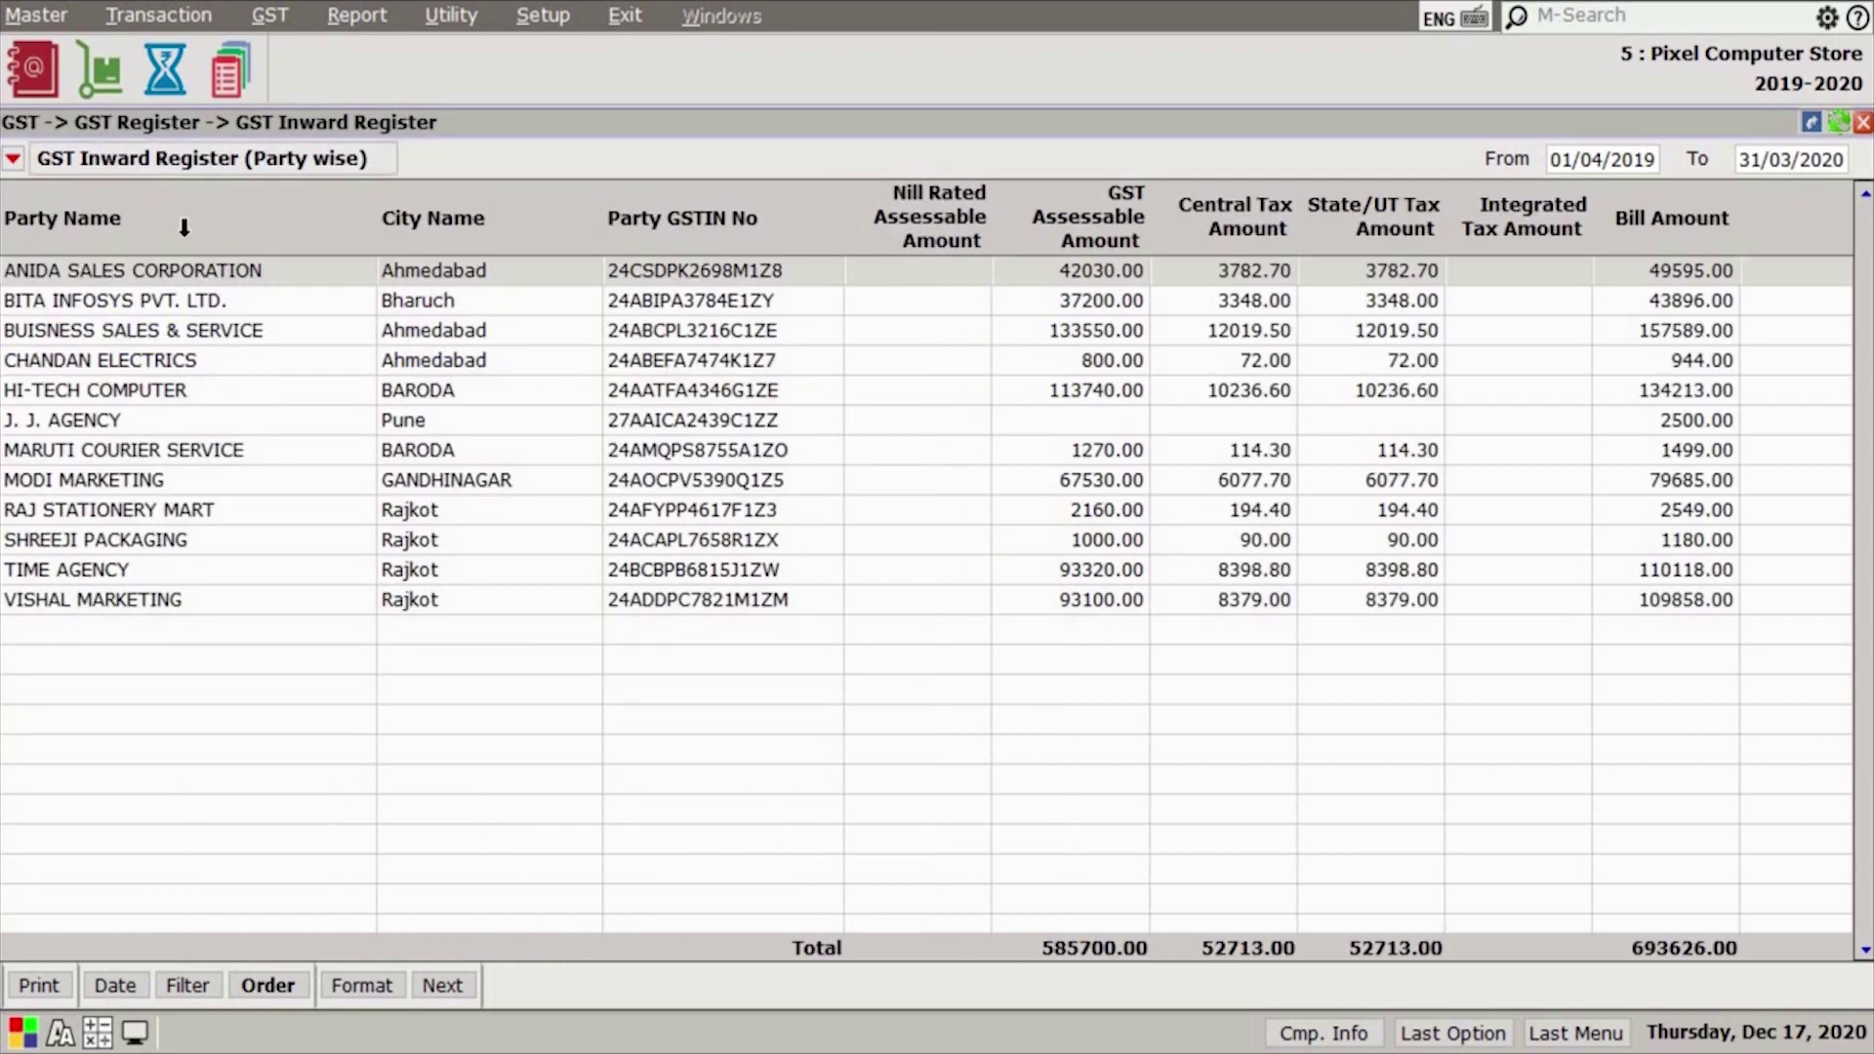
{"action": "left_click", "coordinate": [196, 199]}
{"action": "double_click", "coordinate": [168, 258]}
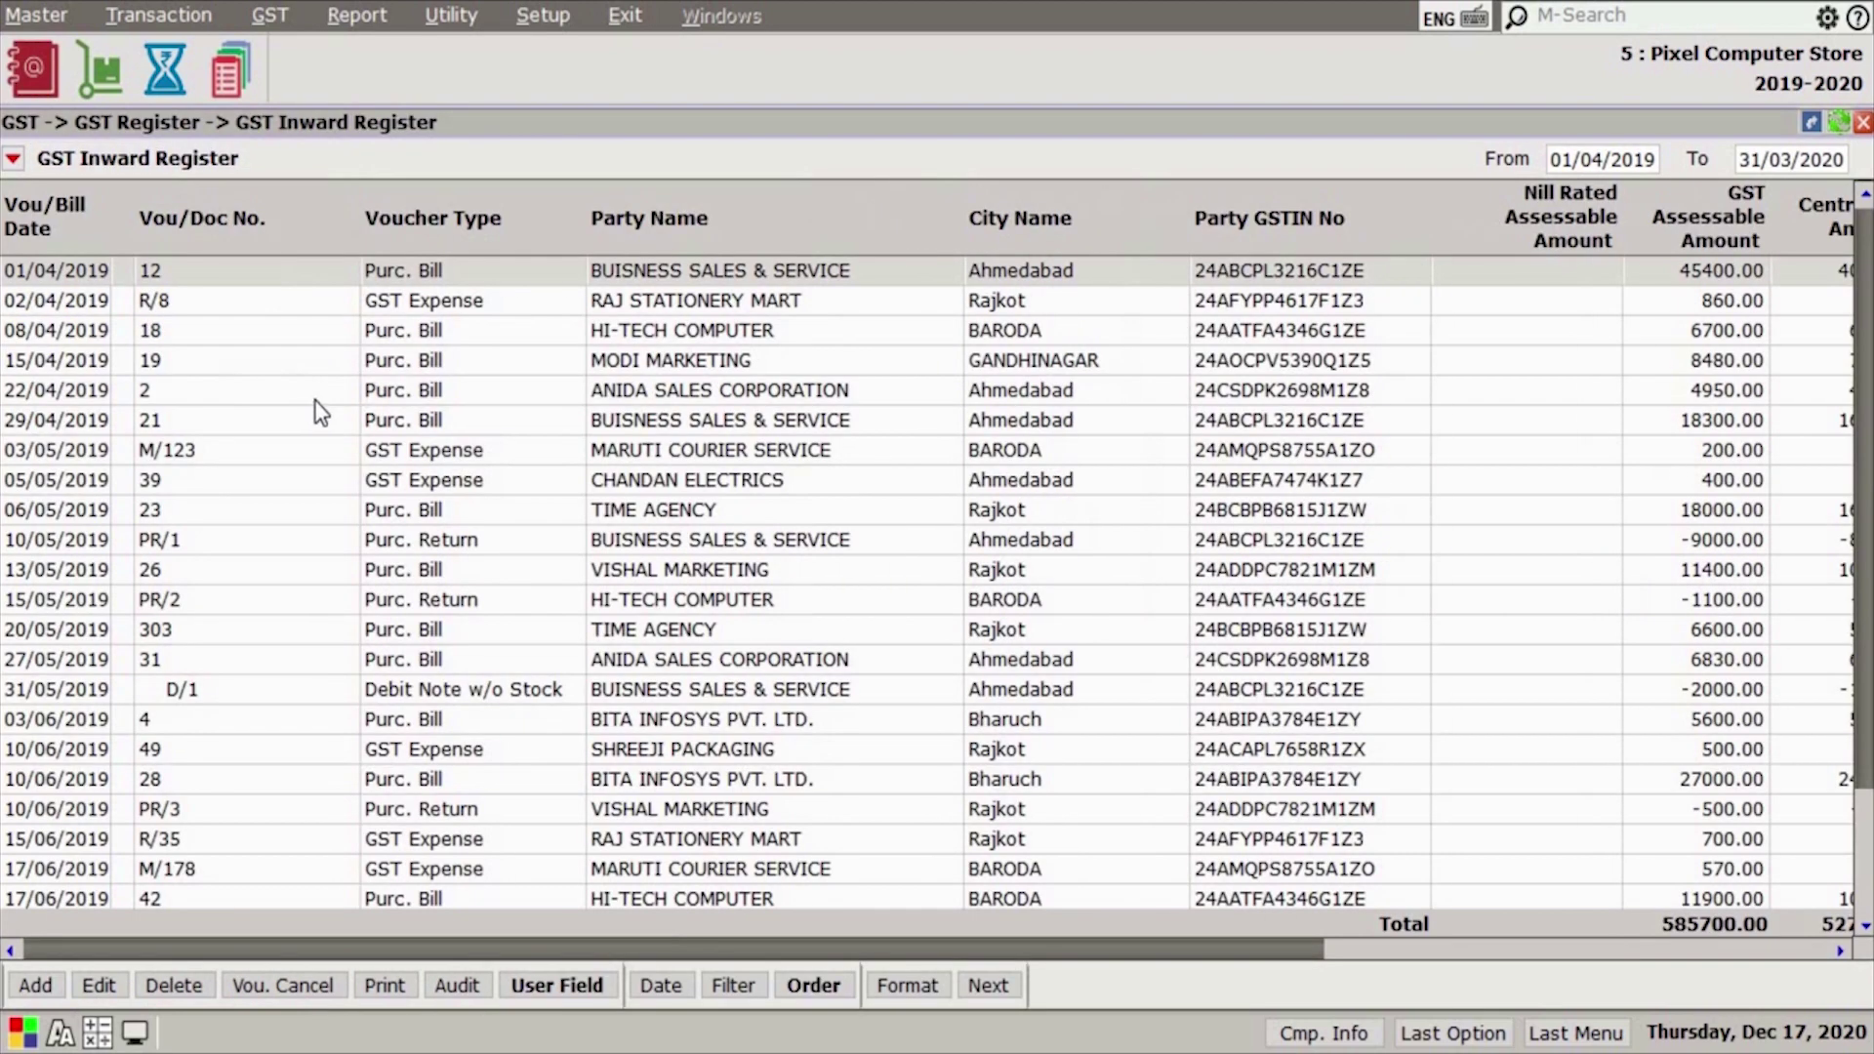
Close the GST Inward Register, open the GST Expense Register and look across its columns.
{"action": "key", "text": "Escape"}
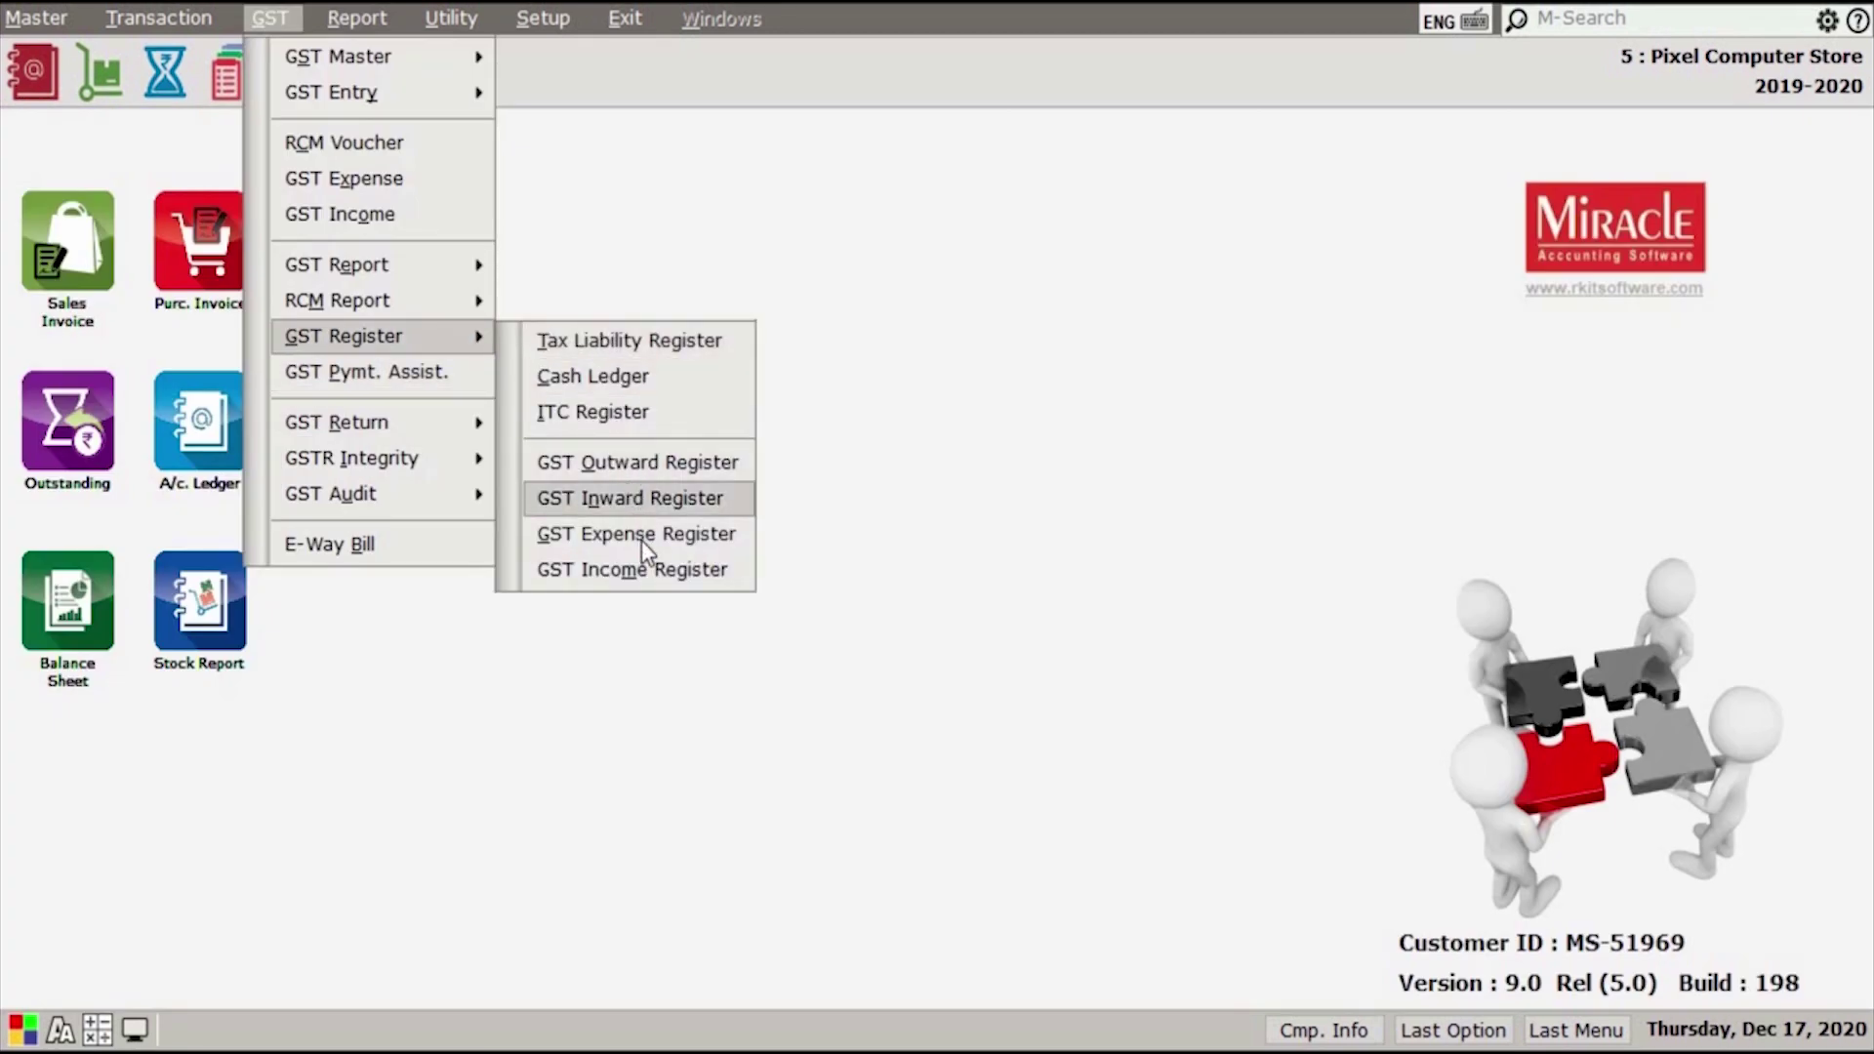
{"action": "left_click", "coordinate": [635, 497]}
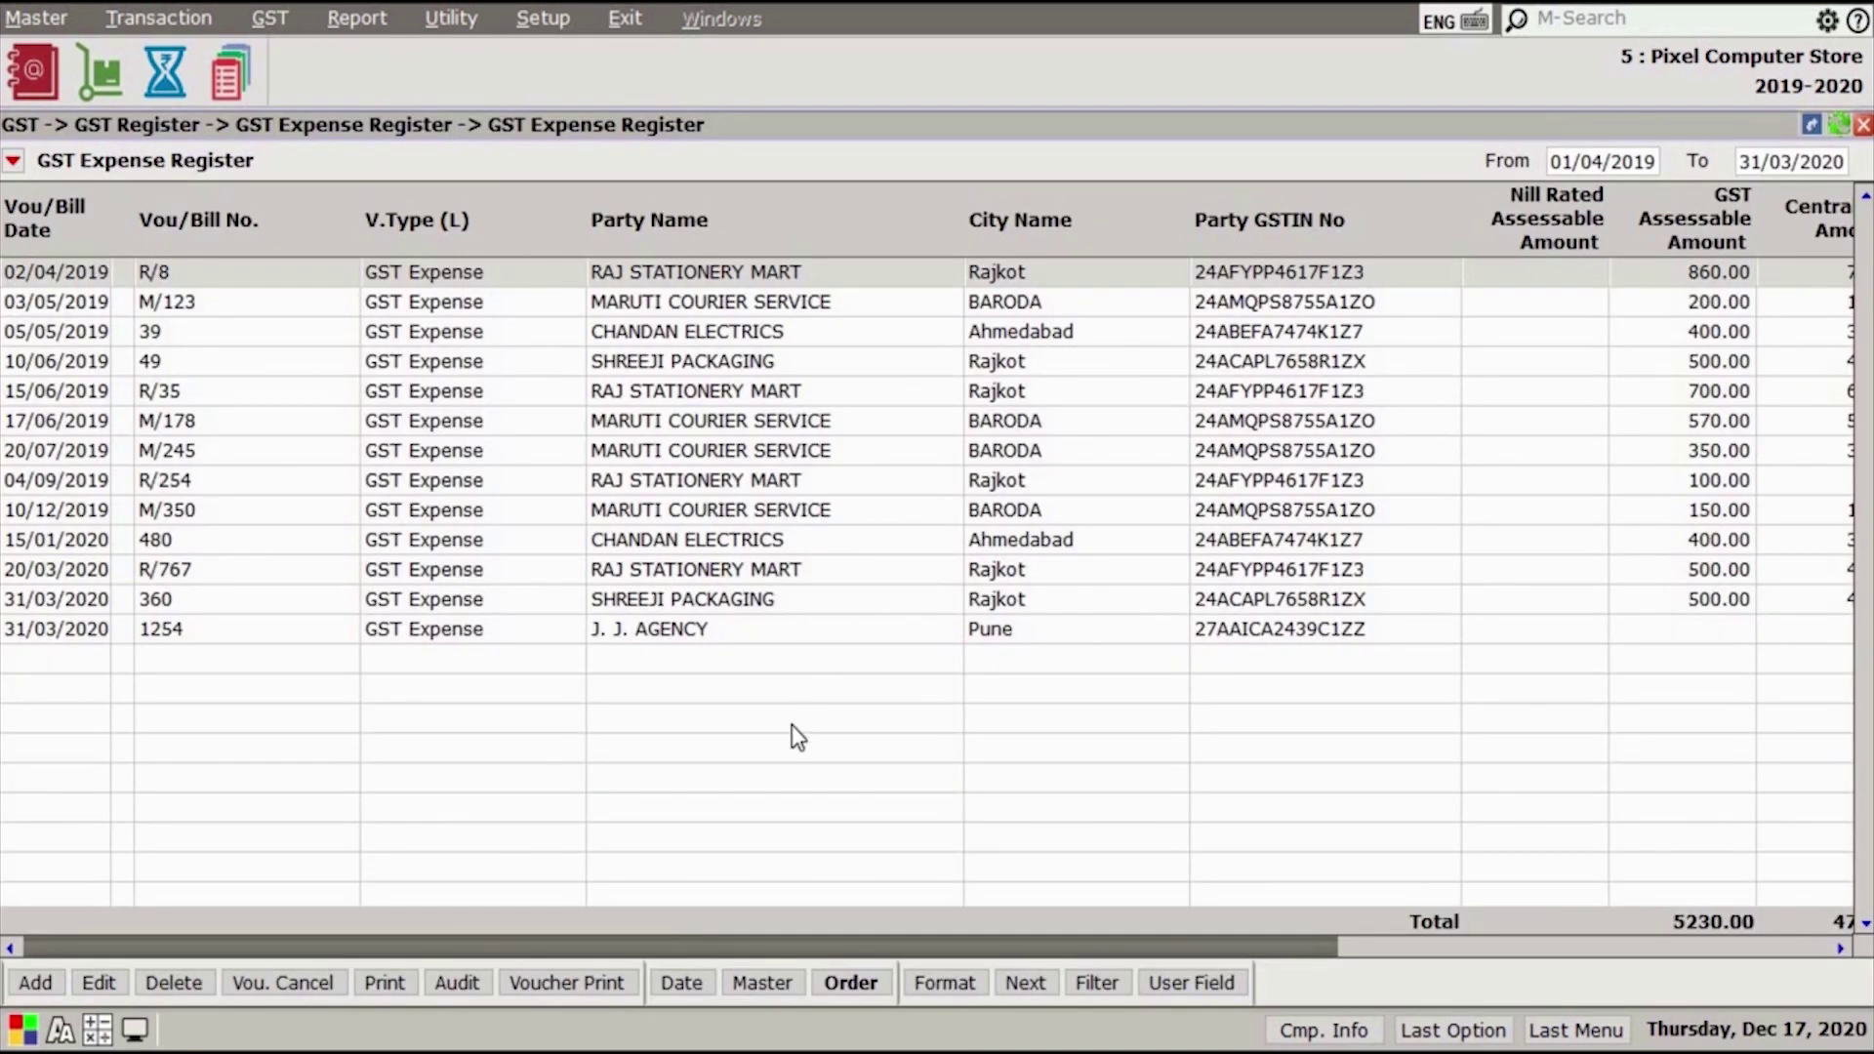
{"action": "left_click_drag", "start_coordinate": [782, 947], "coordinate": [1137, 939]}
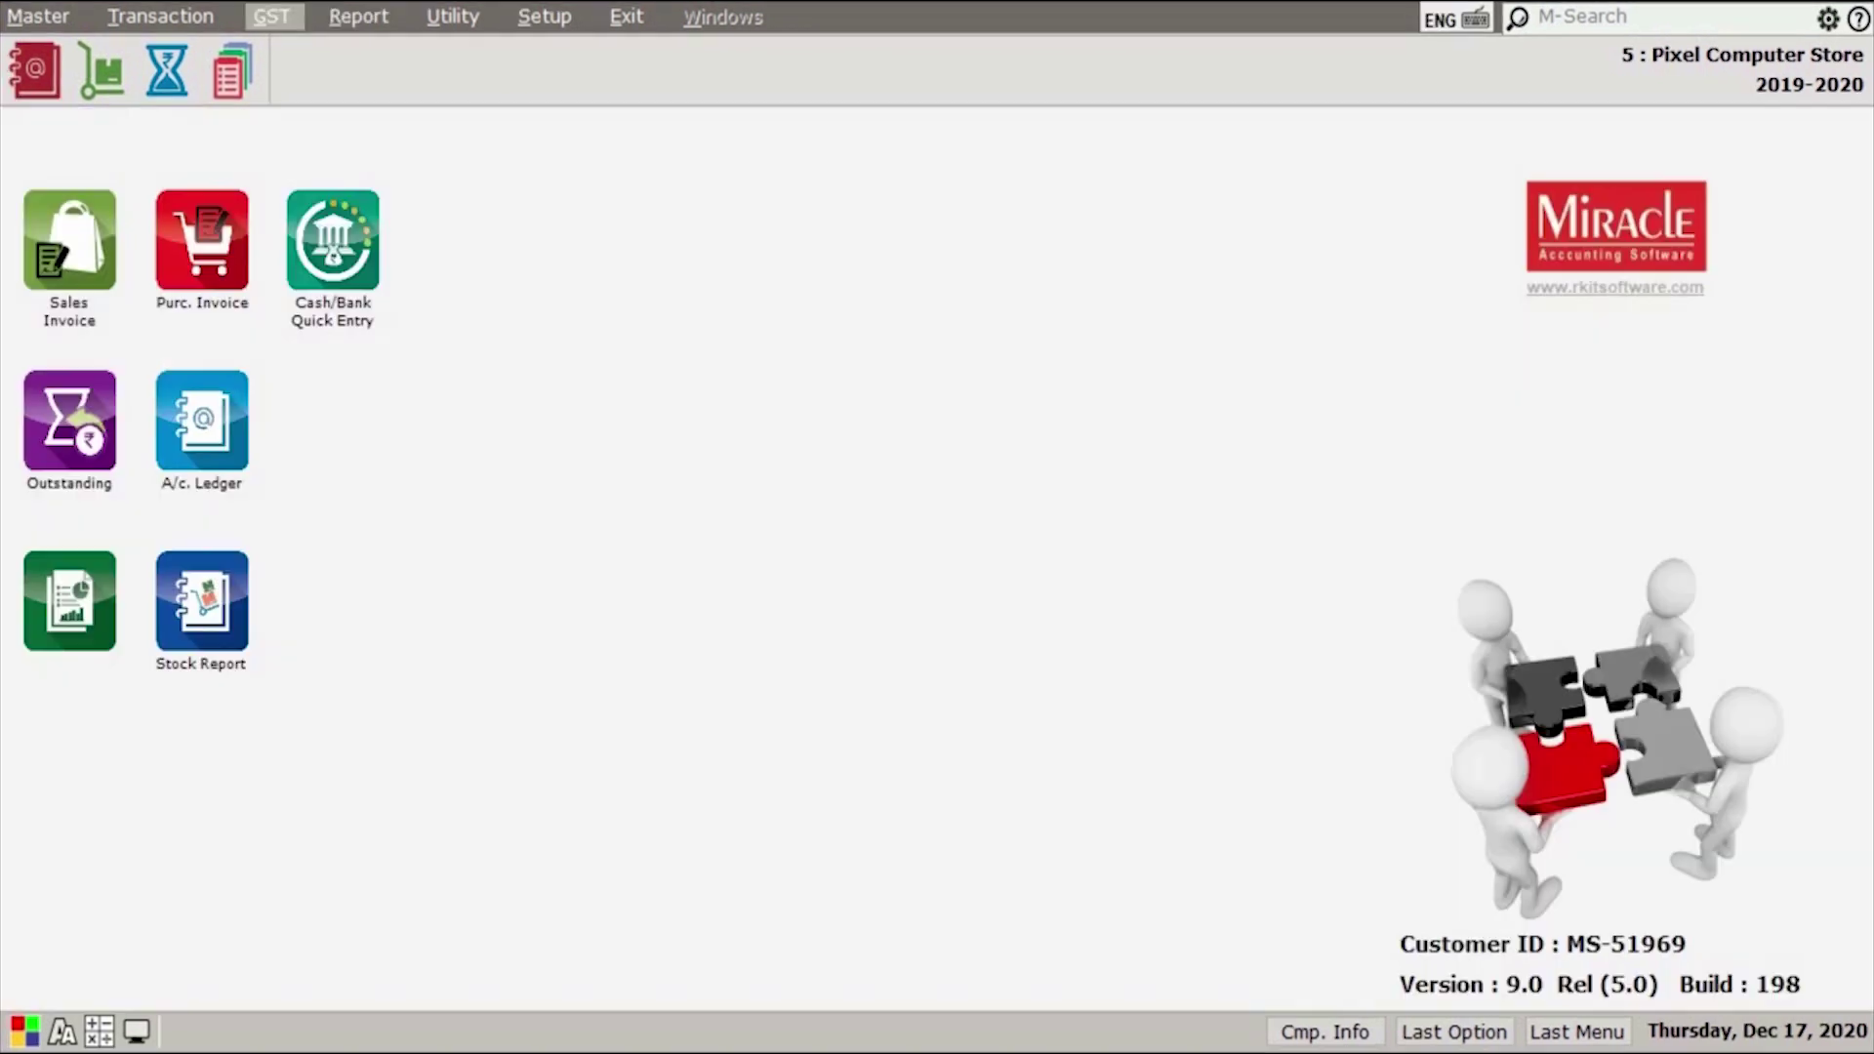
Open the GST Income Register.
{"action": "left_click", "coordinate": [272, 17]}
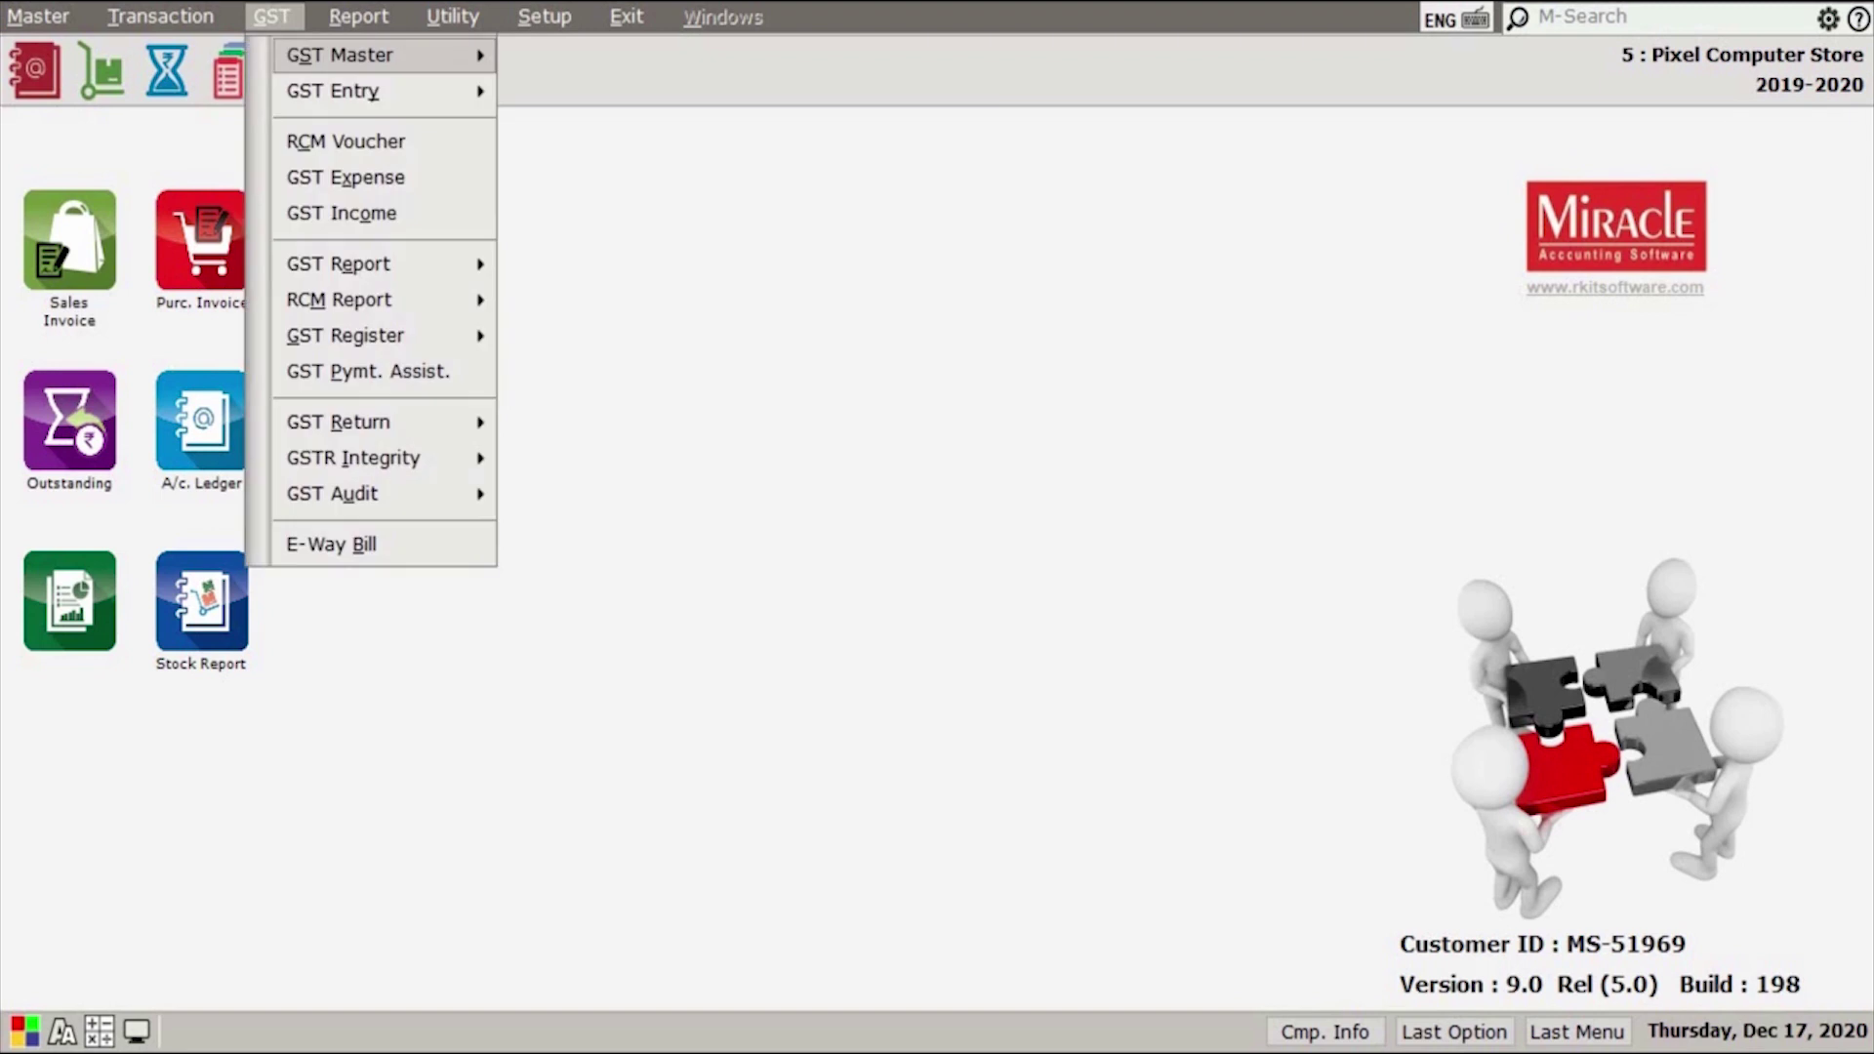
{"action": "left_click", "coordinate": [374, 420]}
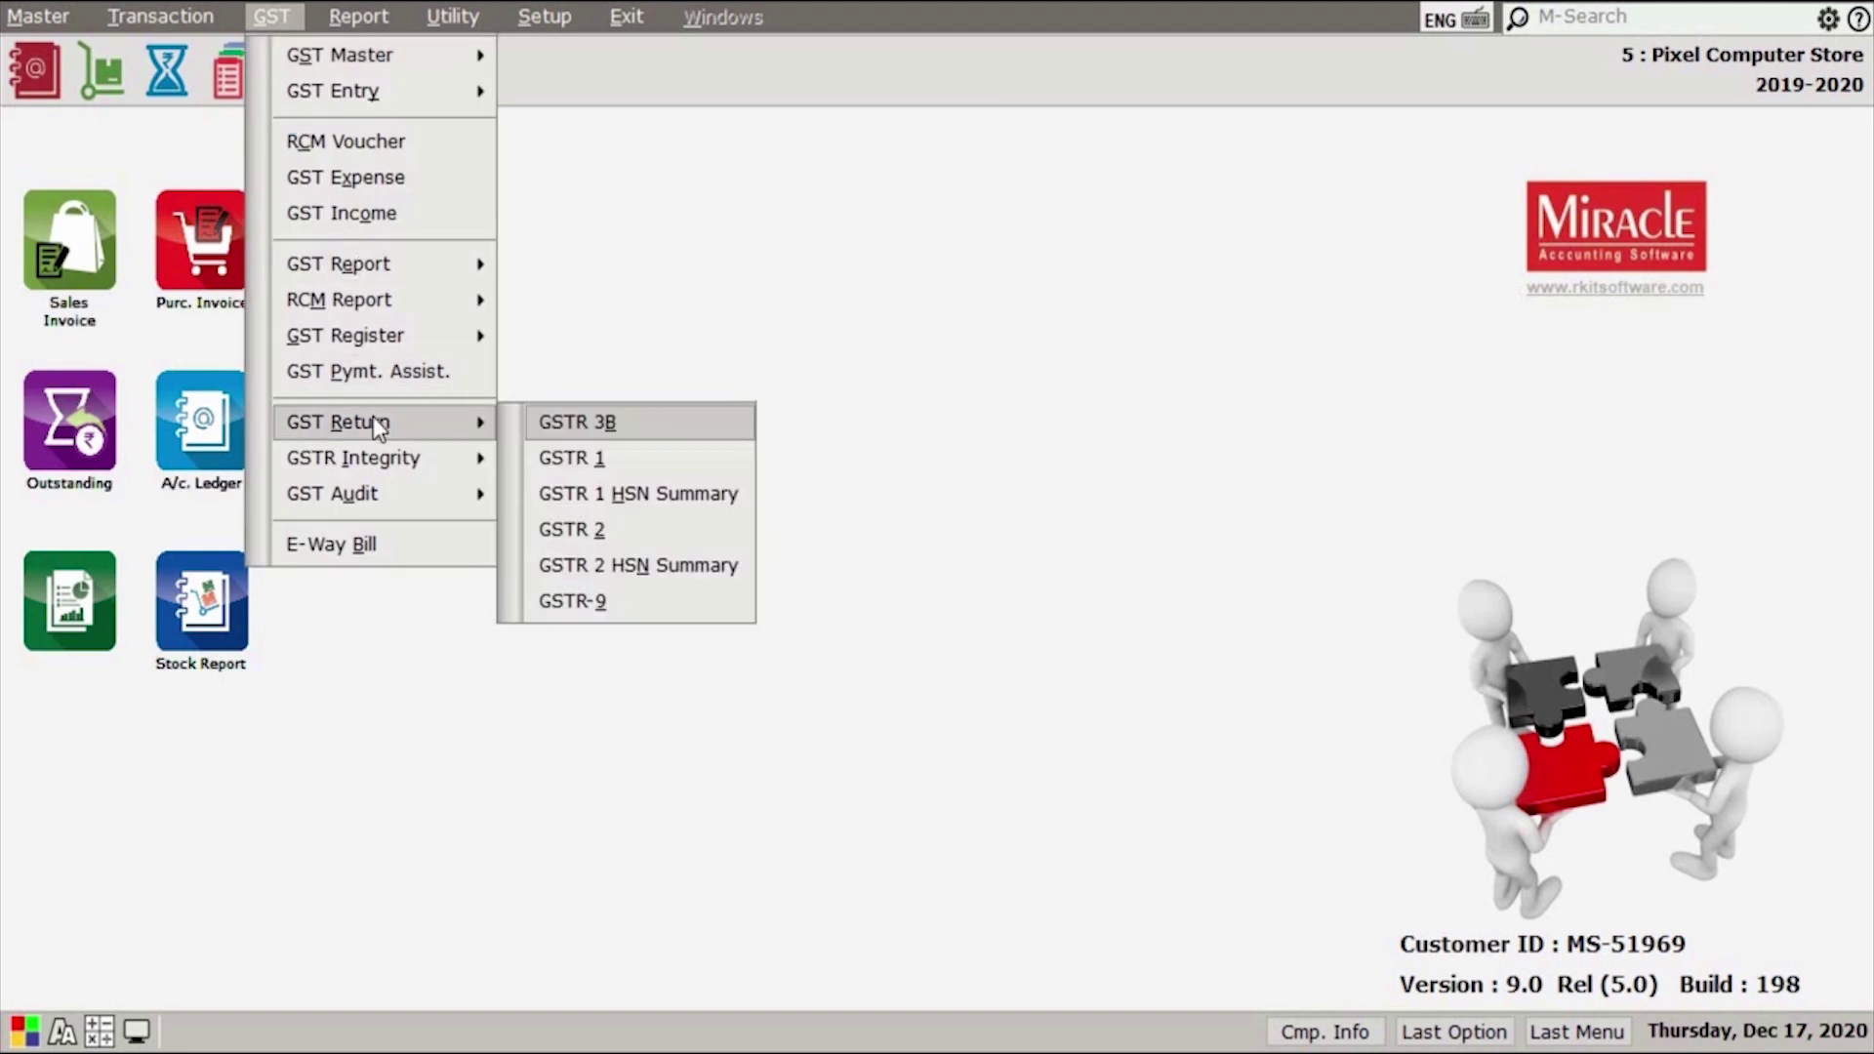
{"action": "left_click", "coordinate": [425, 334]}
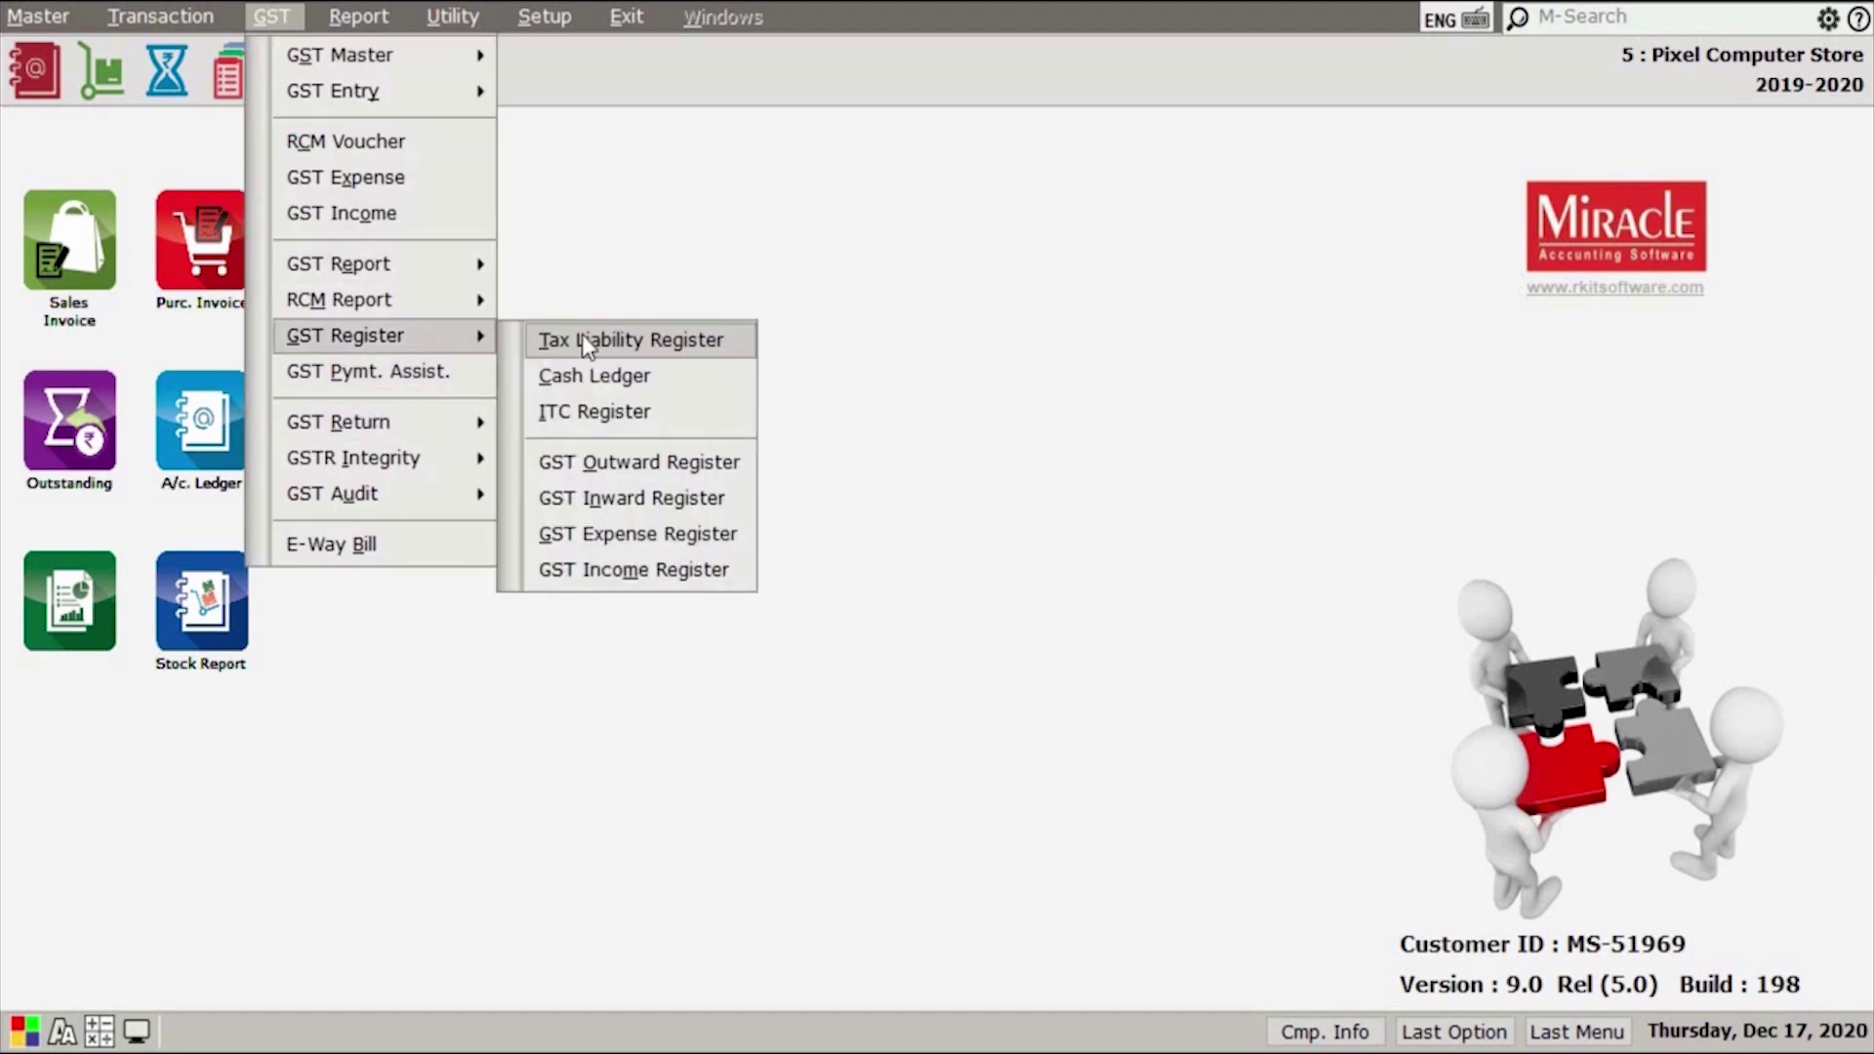
{"action": "left_click", "coordinate": [658, 576]}
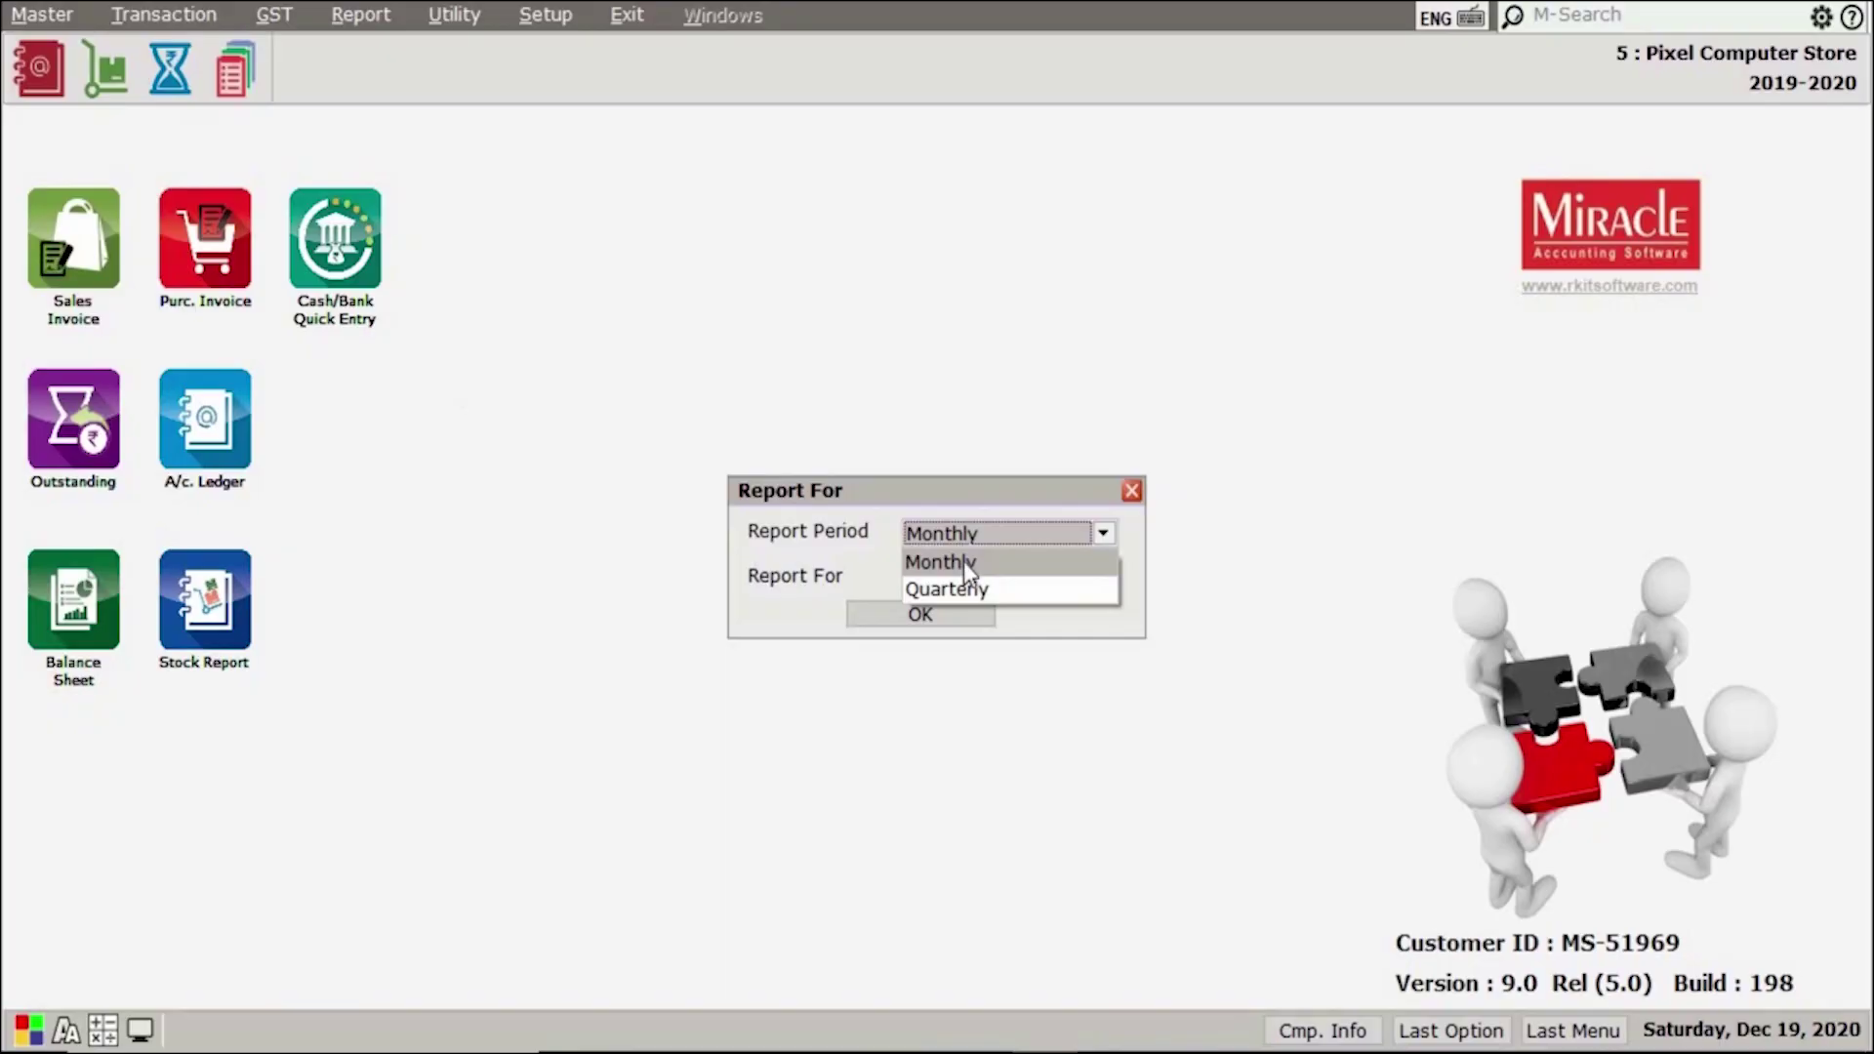
Open the GST Payment Assistant for the Monthly report period July and post the Havala.
{"action": "left_click", "coordinate": [963, 560]}
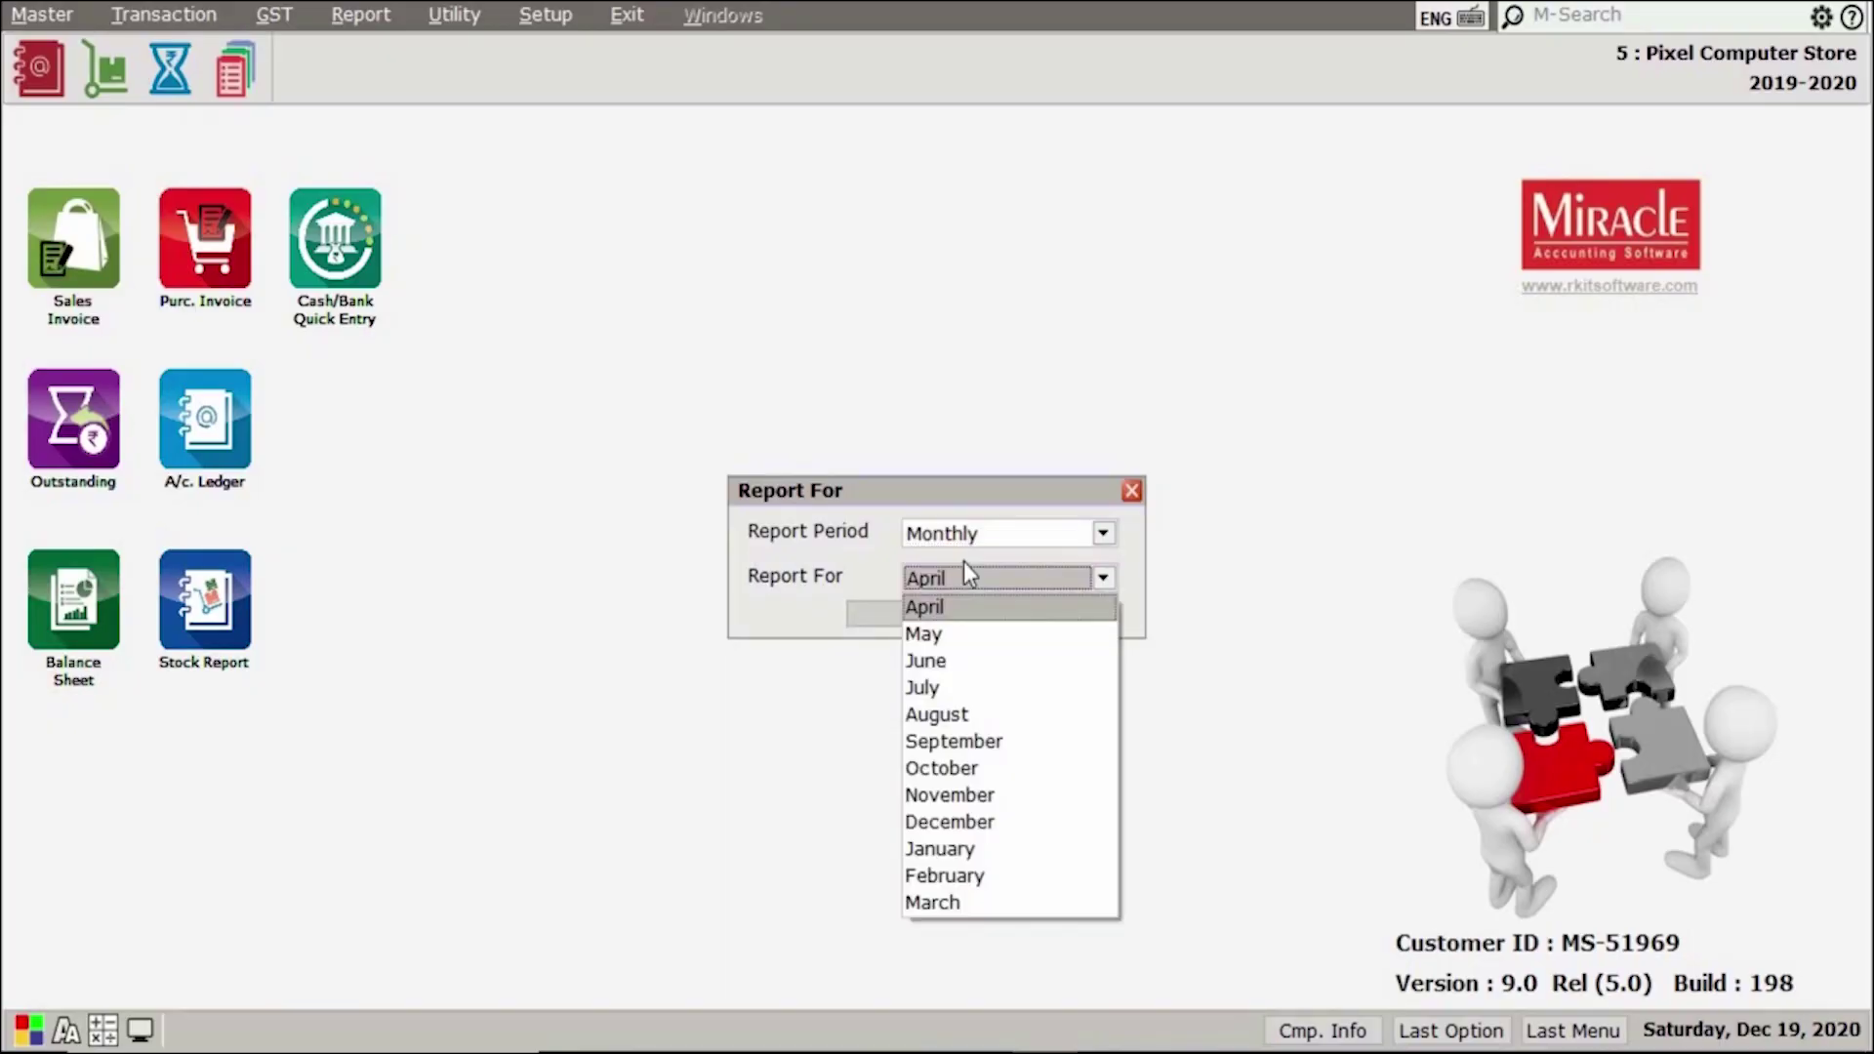
{"action": "left_click", "coordinate": [932, 690]}
{"action": "left_click", "coordinate": [910, 611]}
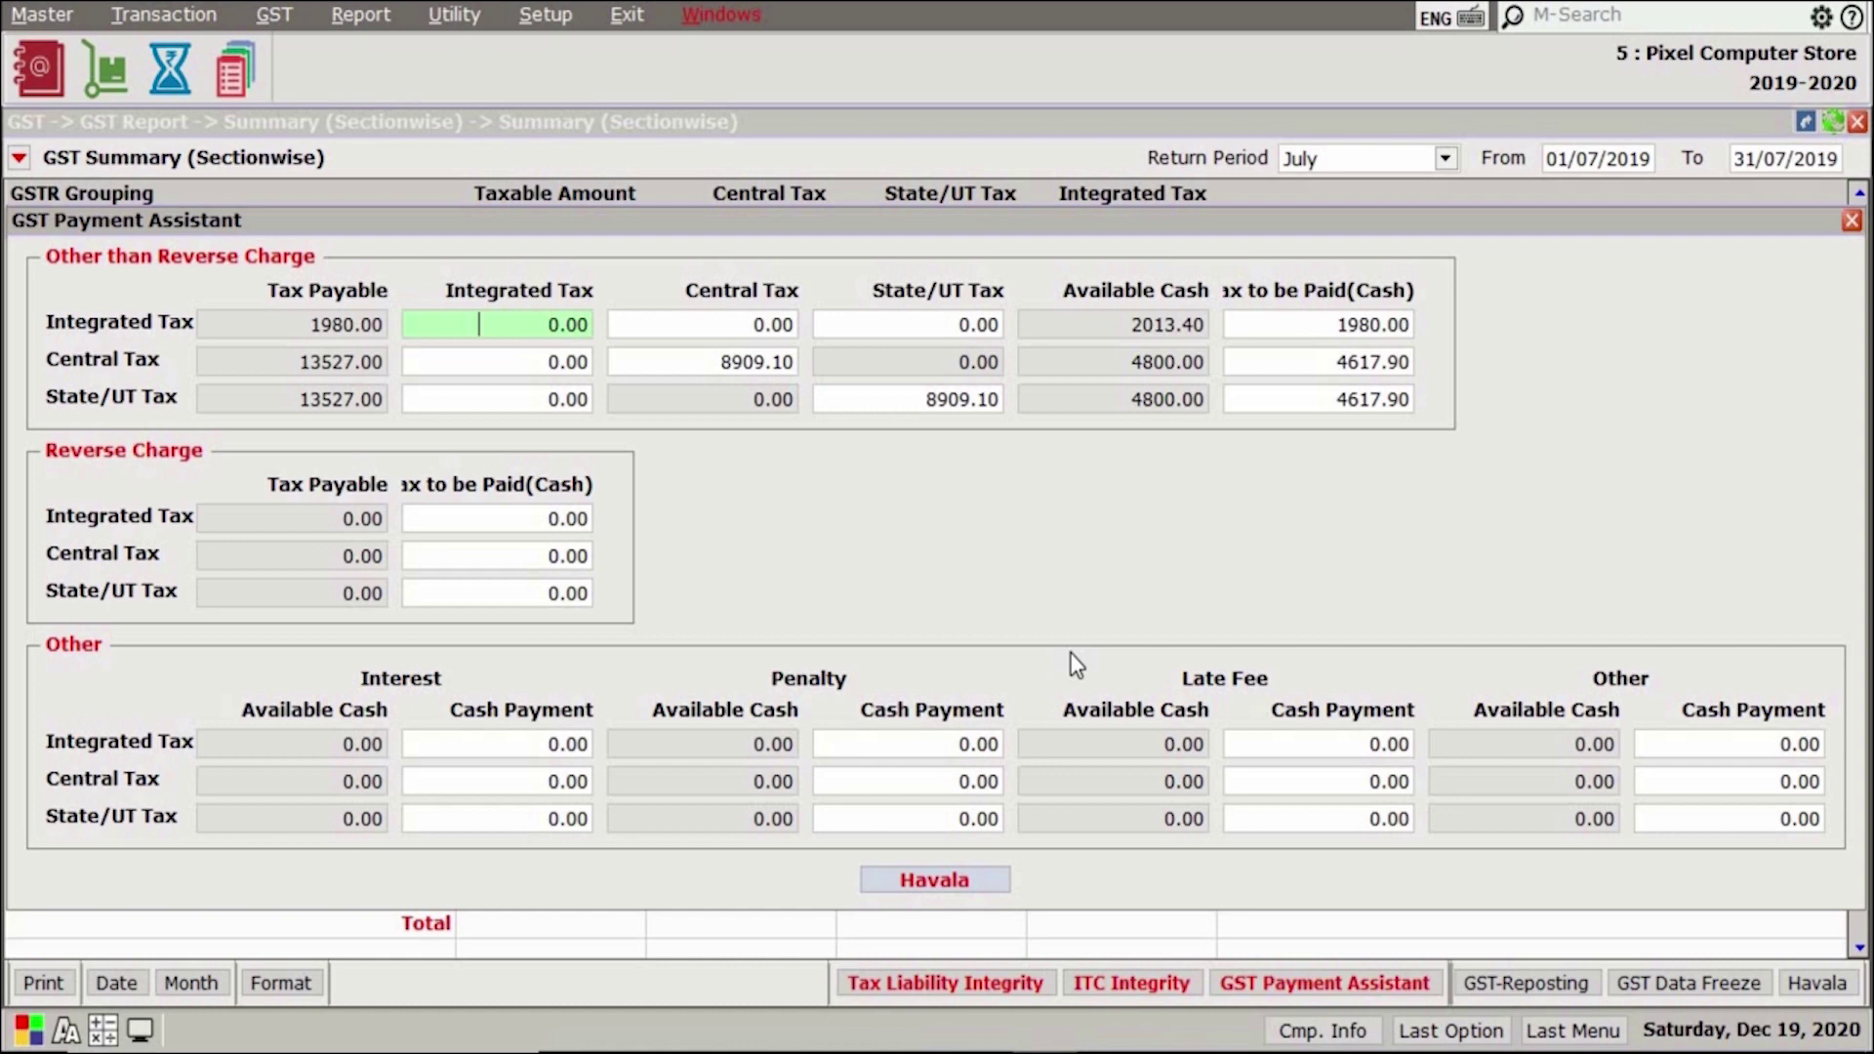
{"action": "left_click", "coordinate": [991, 882]}
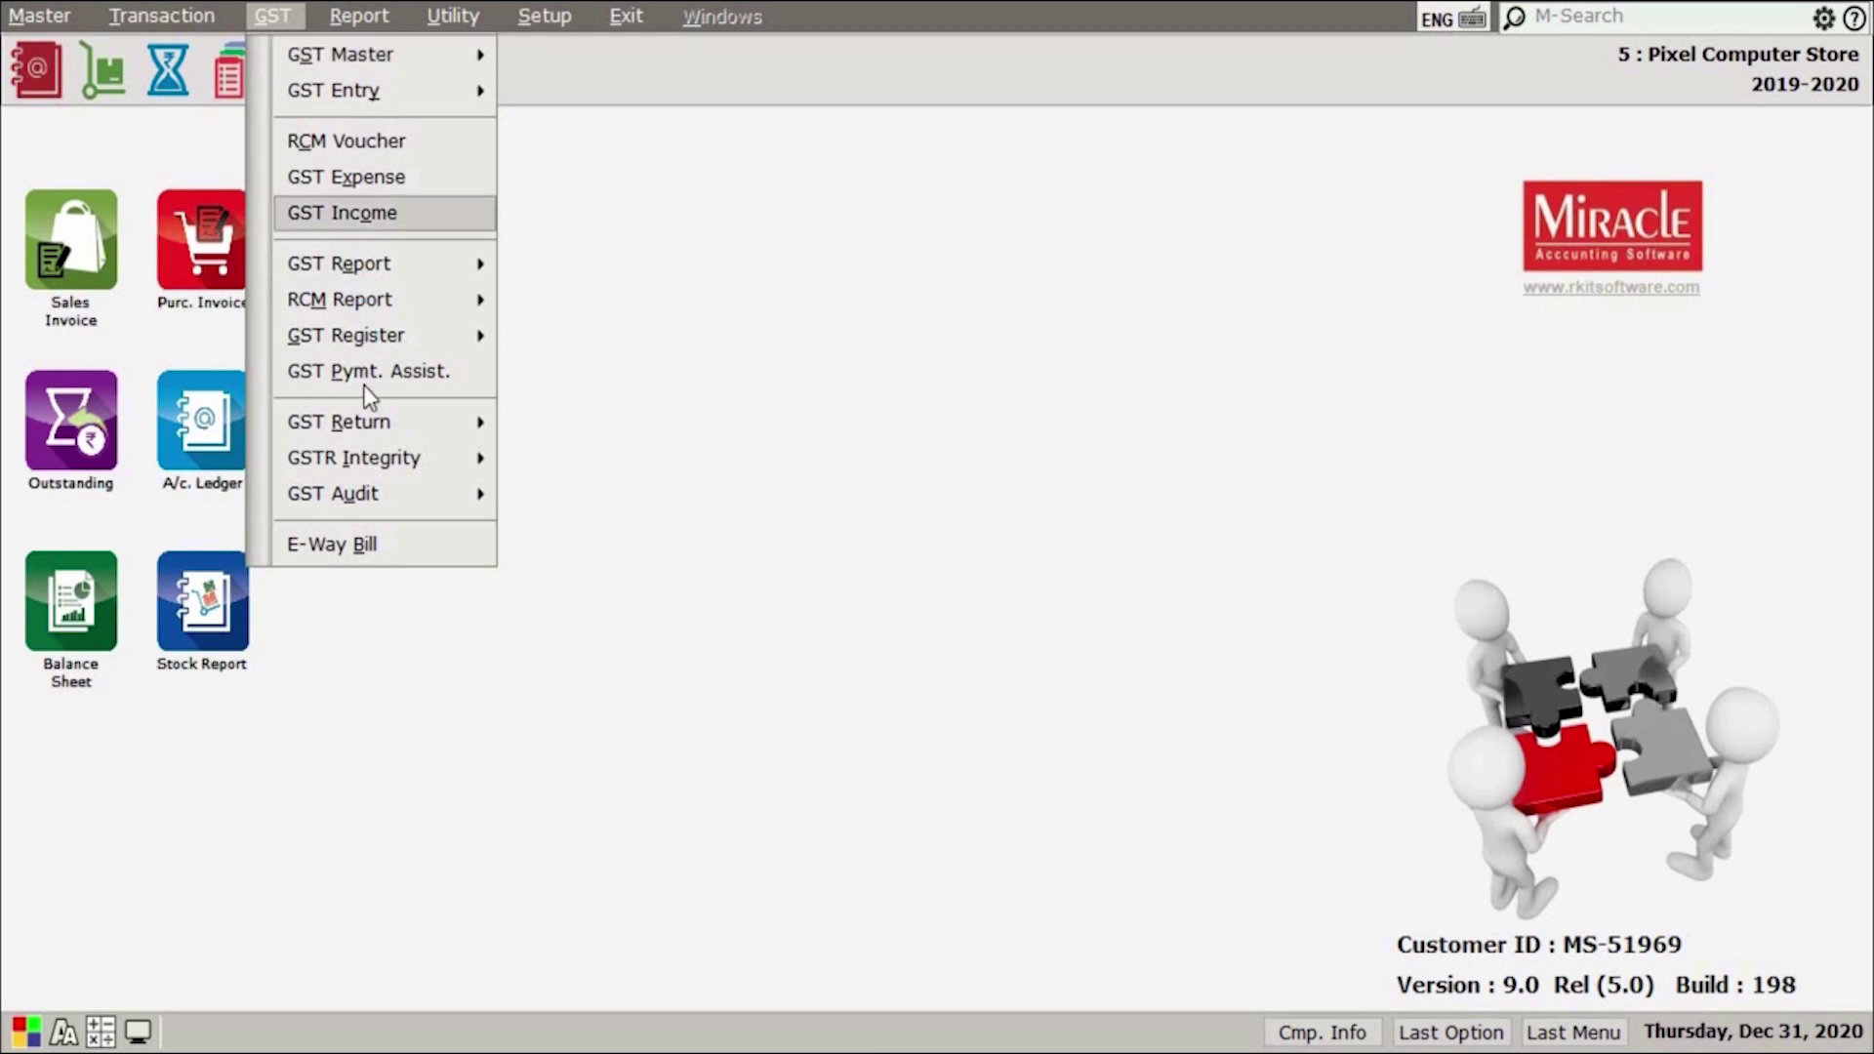
Open the GSTR 3B return for July and dismiss its integrity warning.
{"action": "mouse_move", "coordinate": [448, 422]}
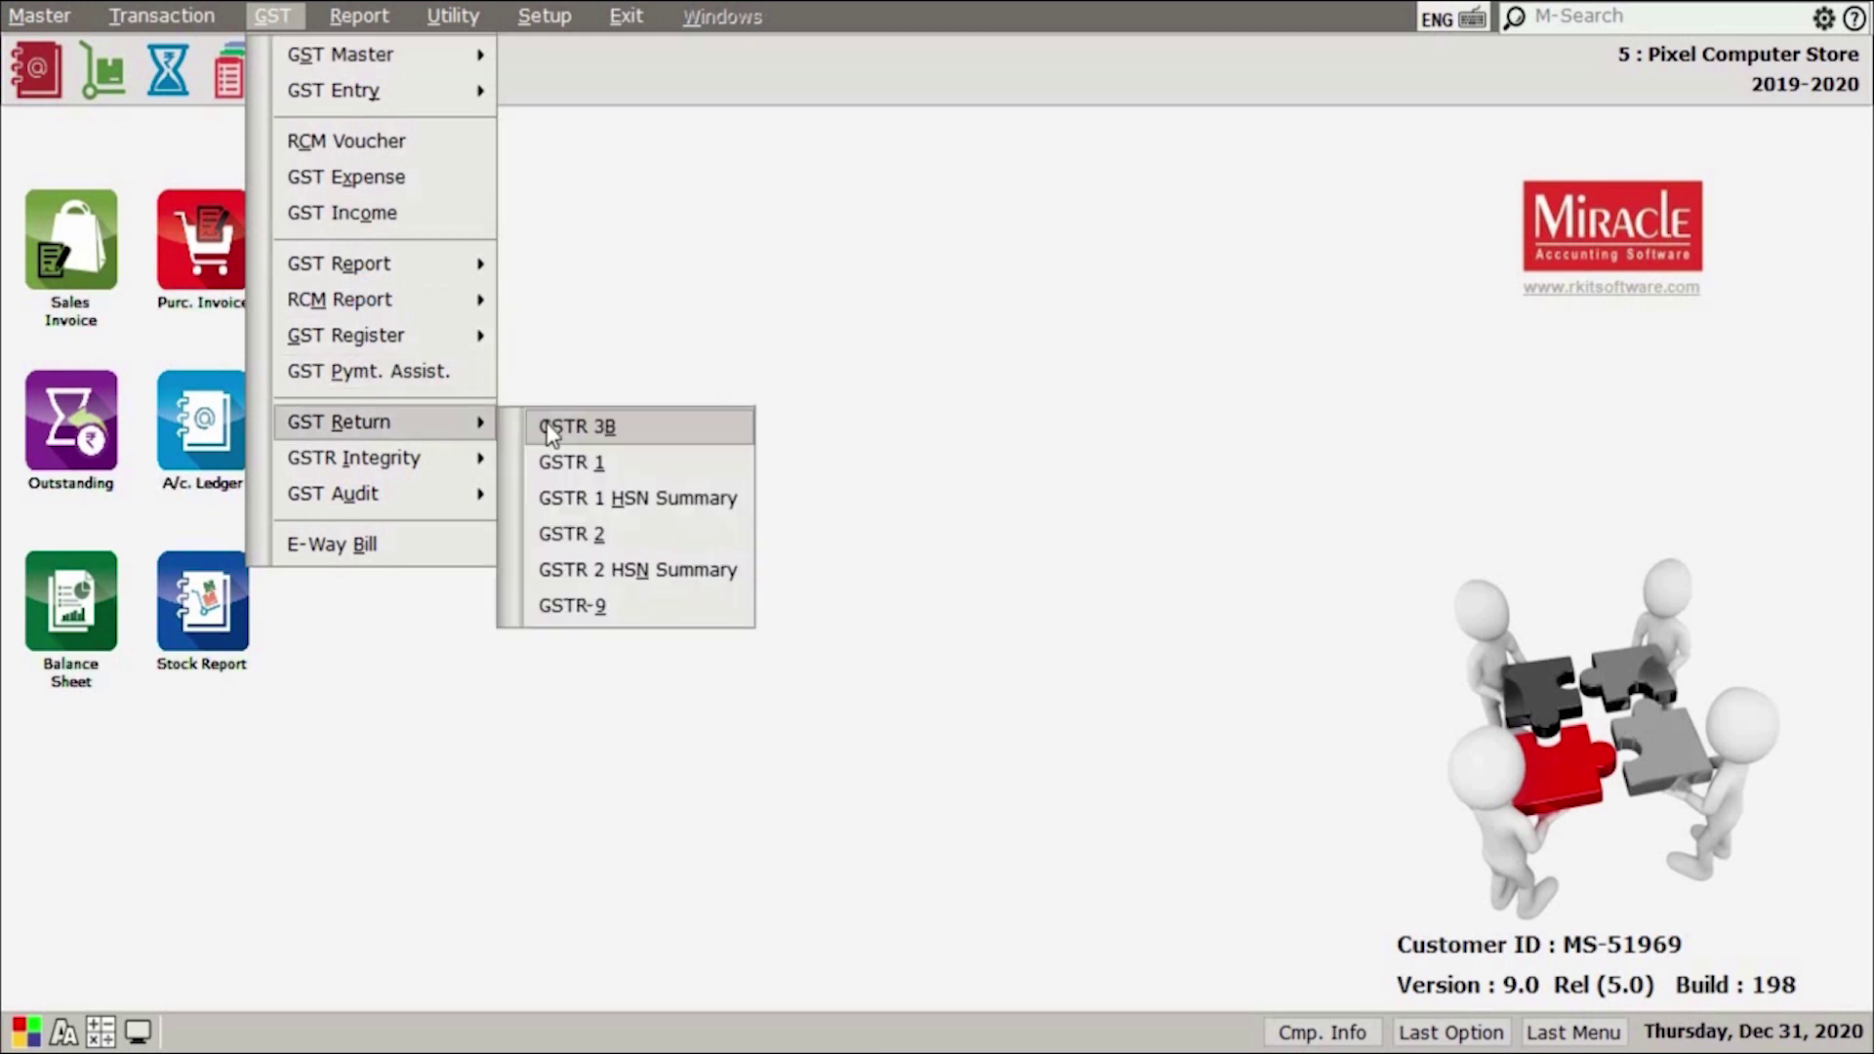
{"action": "left_click", "coordinate": [683, 446]}
{"action": "key", "text": "Return"}
{"action": "key", "text": "Down"}
{"action": "key", "text": "Down"}
{"action": "key", "text": "Down"}
{"action": "key", "text": "Return"}
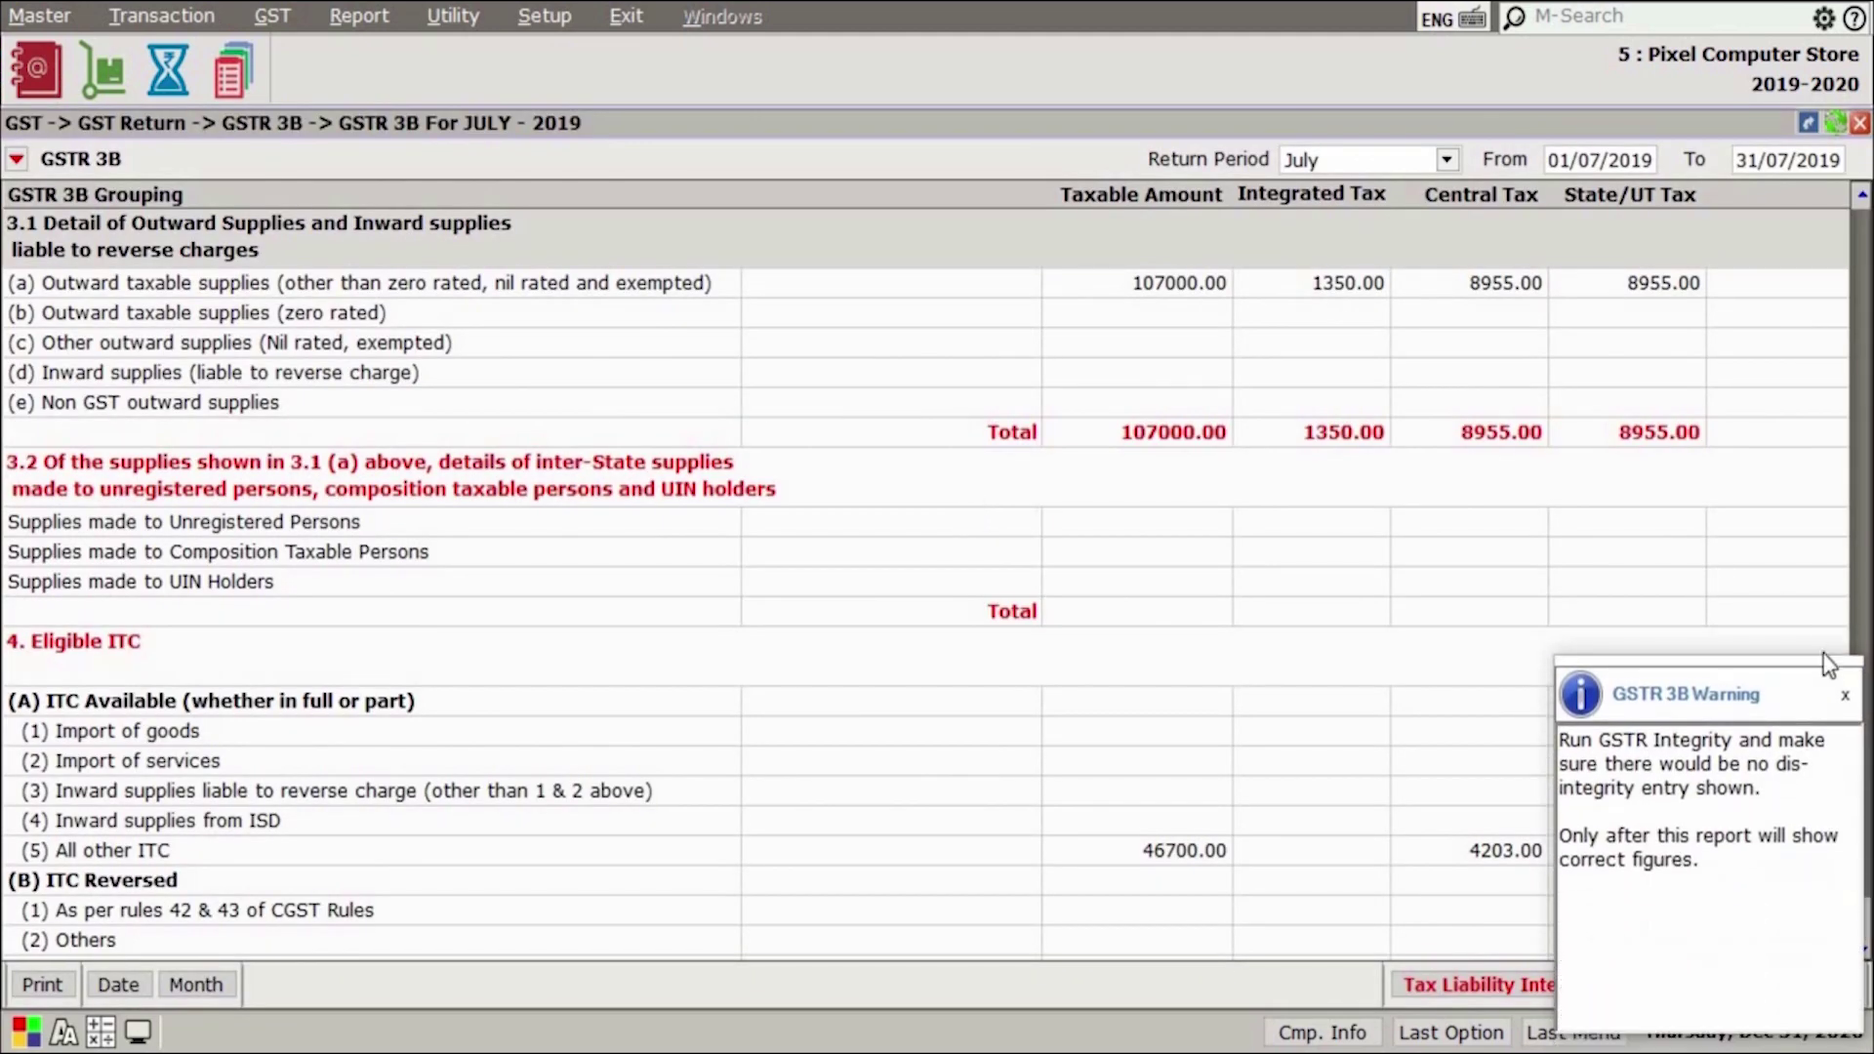
{"action": "left_click", "coordinate": [1843, 701]}
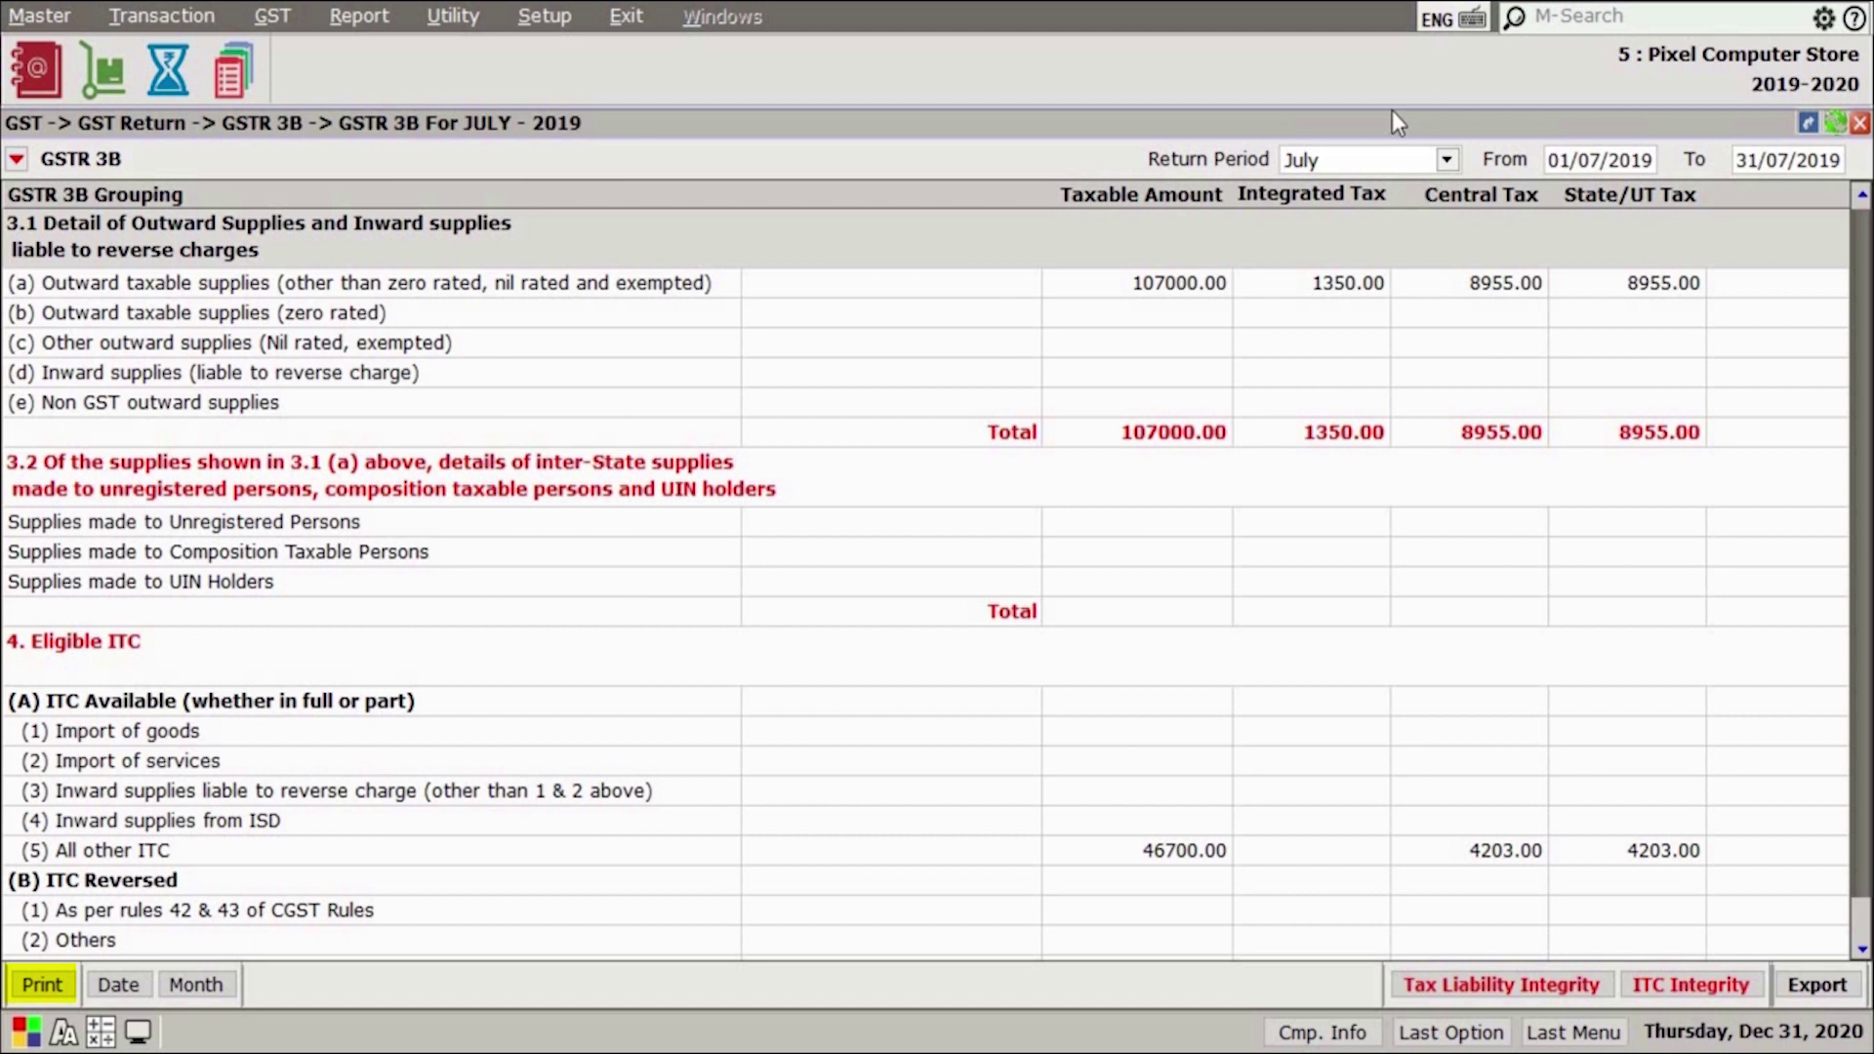
Examine the GSTR 3B From and To dates and the Return Period choices, keeping July selected.
{"action": "left_click", "coordinate": [1607, 160]}
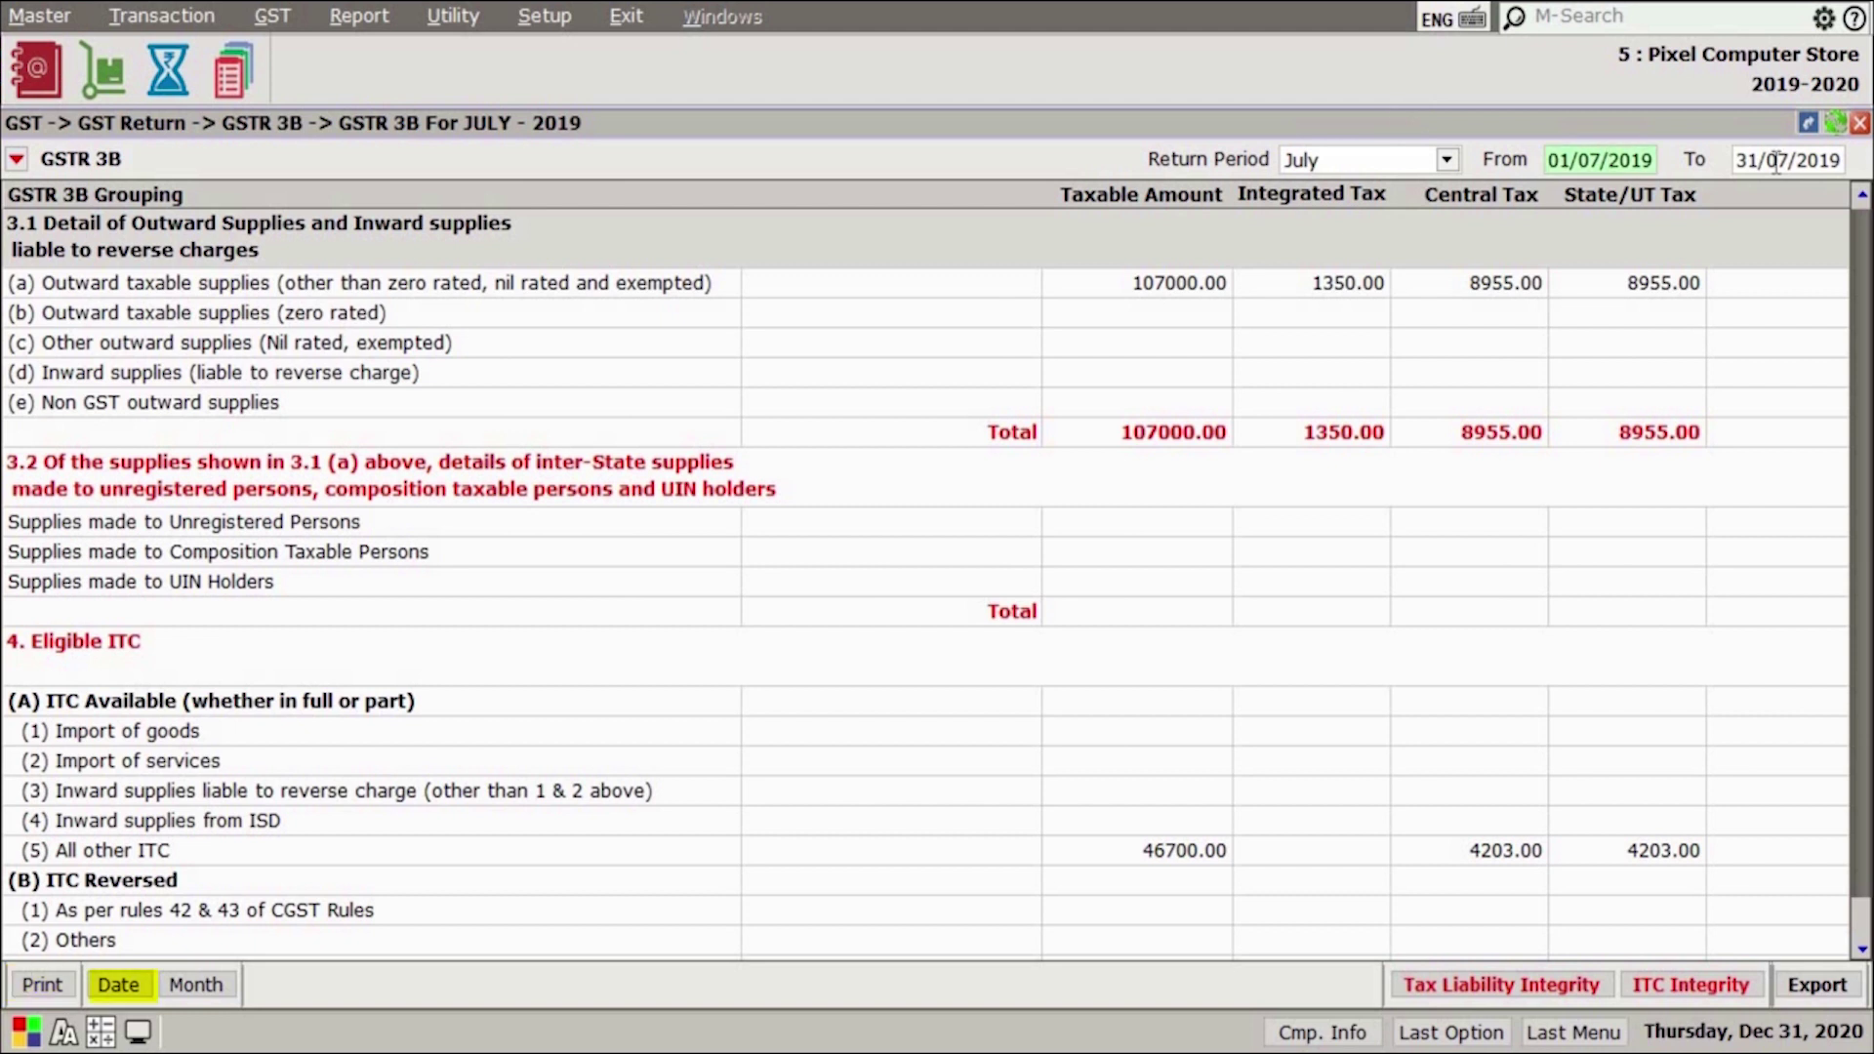
{"action": "left_click", "coordinate": [1775, 161]}
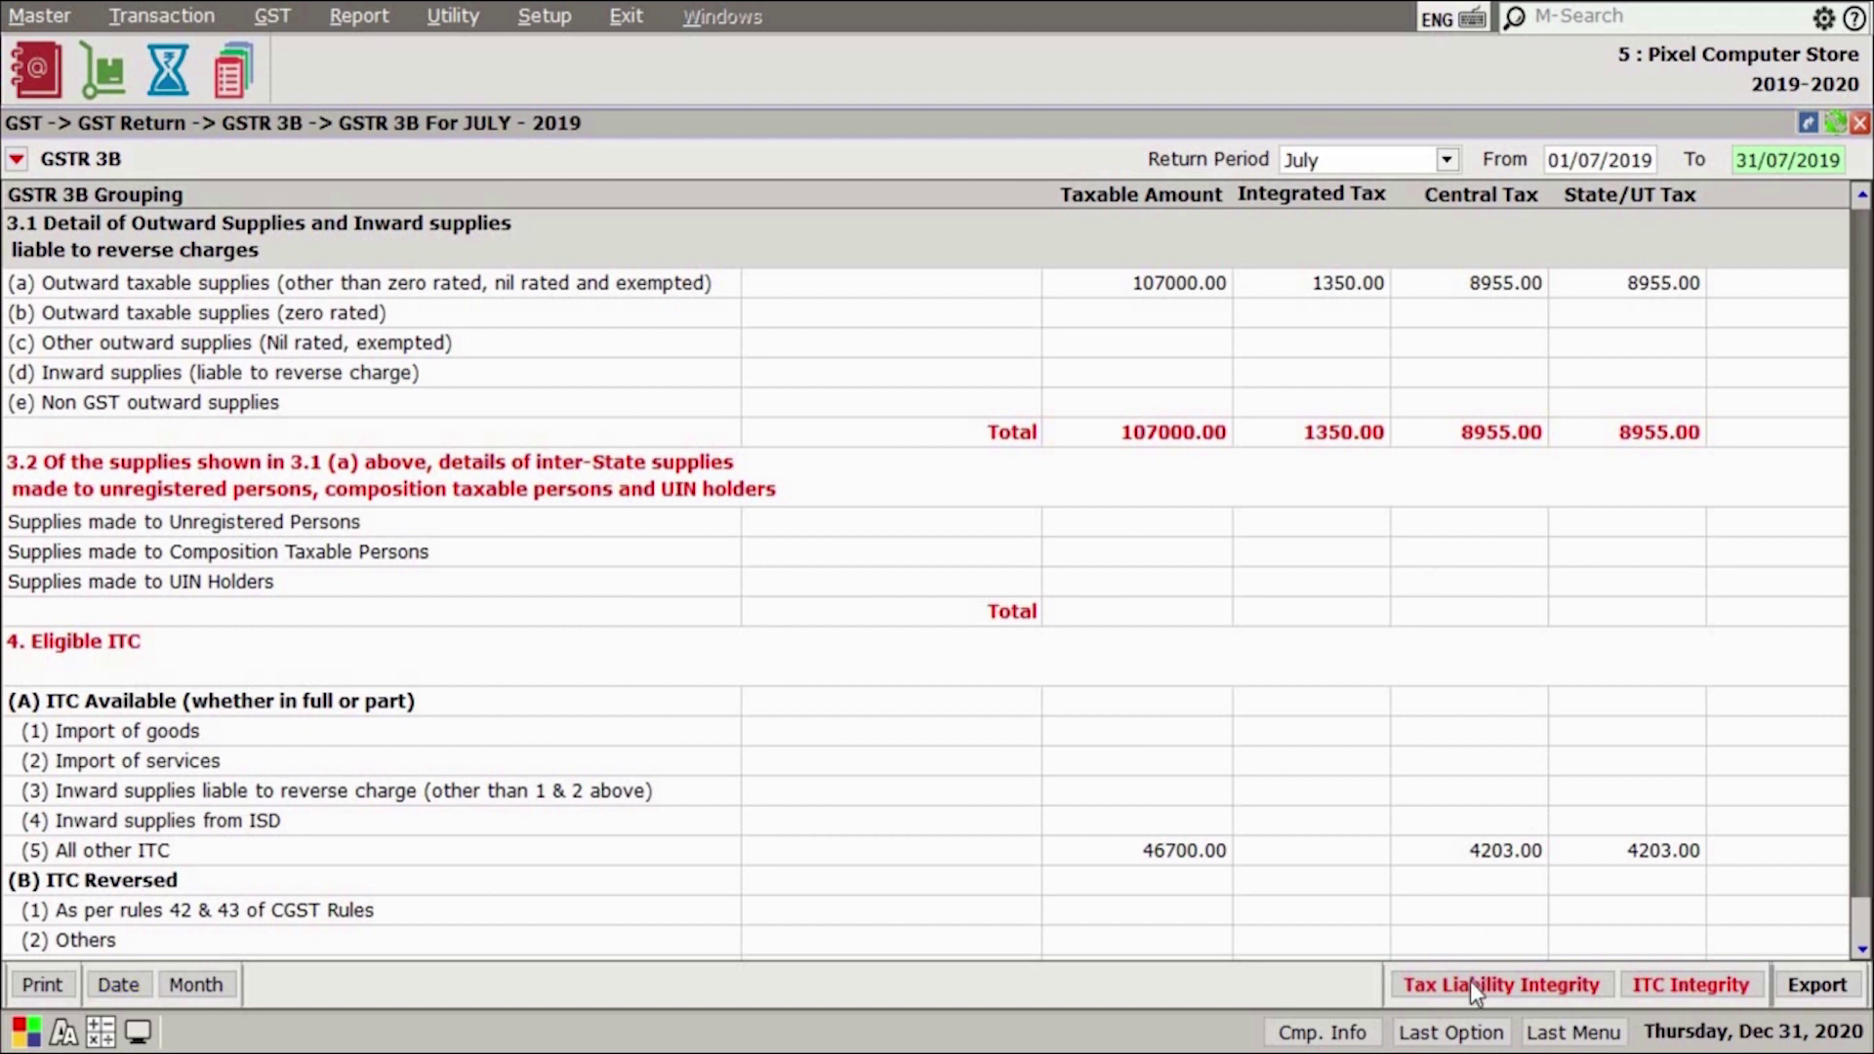
{"action": "left_click", "coordinate": [1358, 160]}
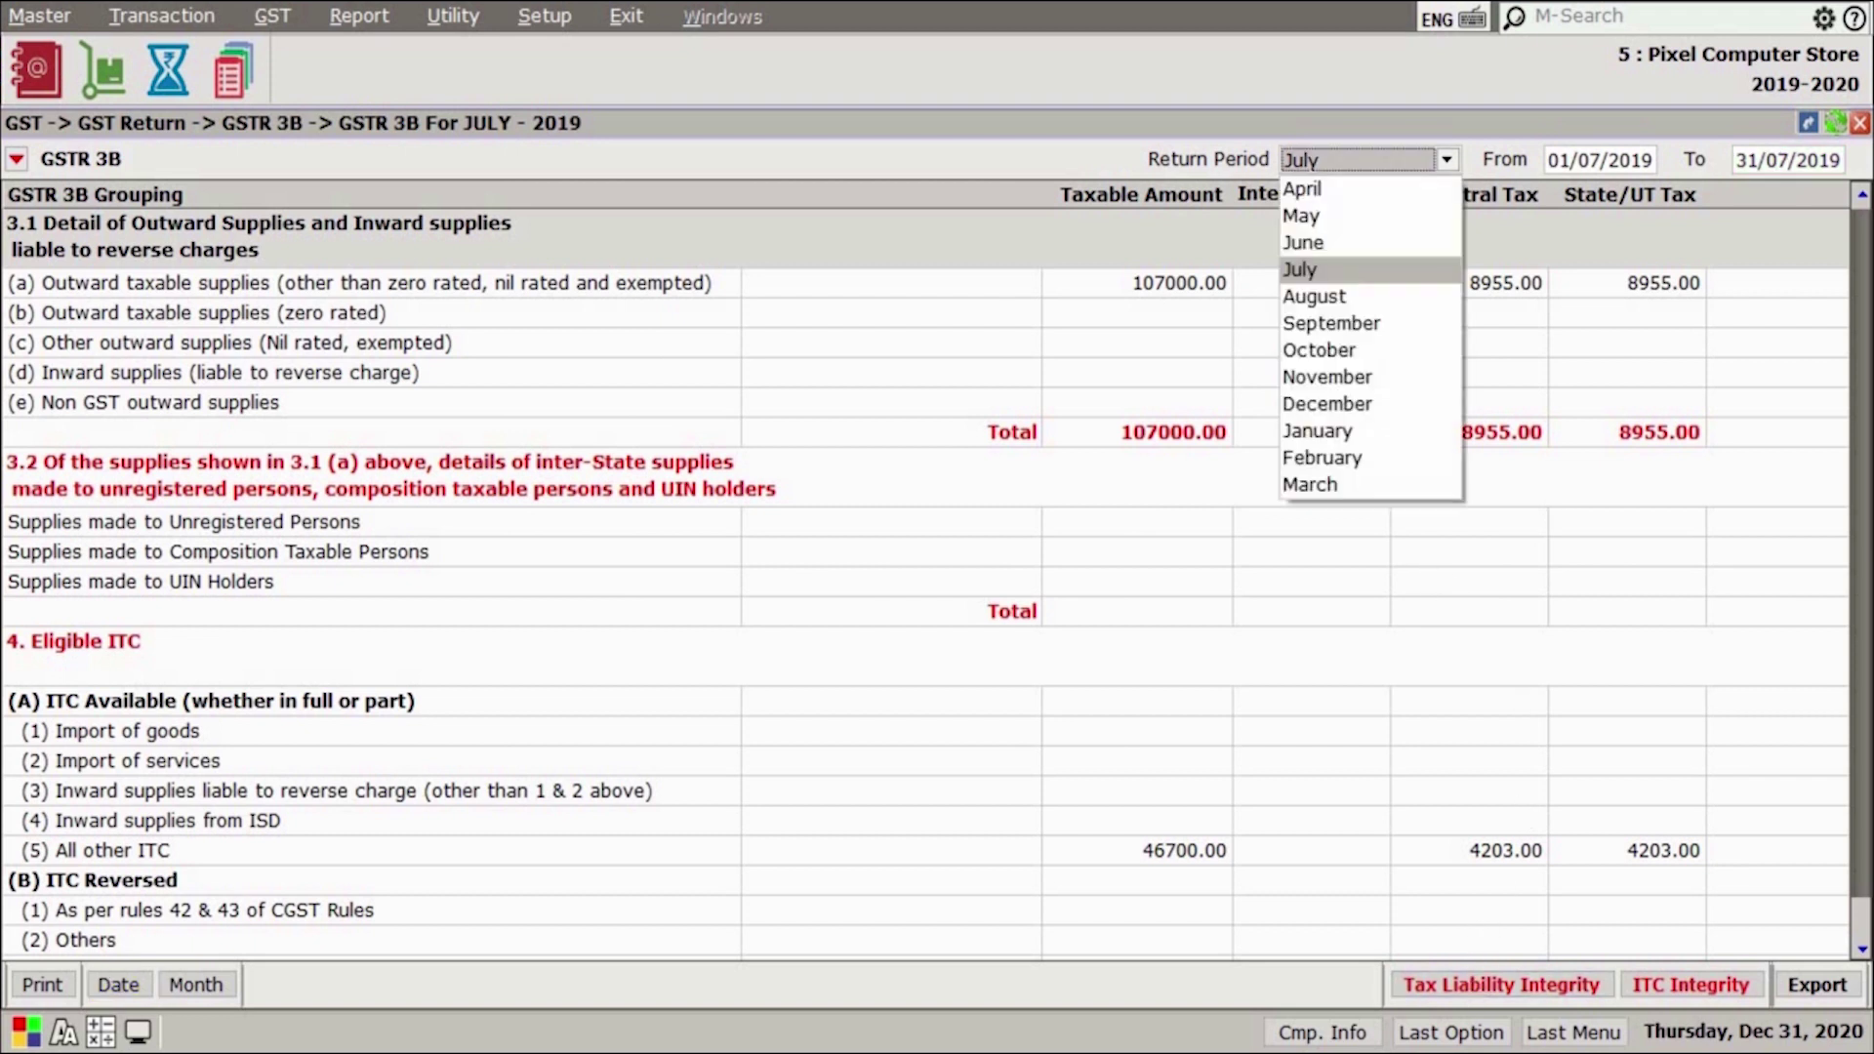
{"action": "left_click", "coordinate": [1354, 279]}
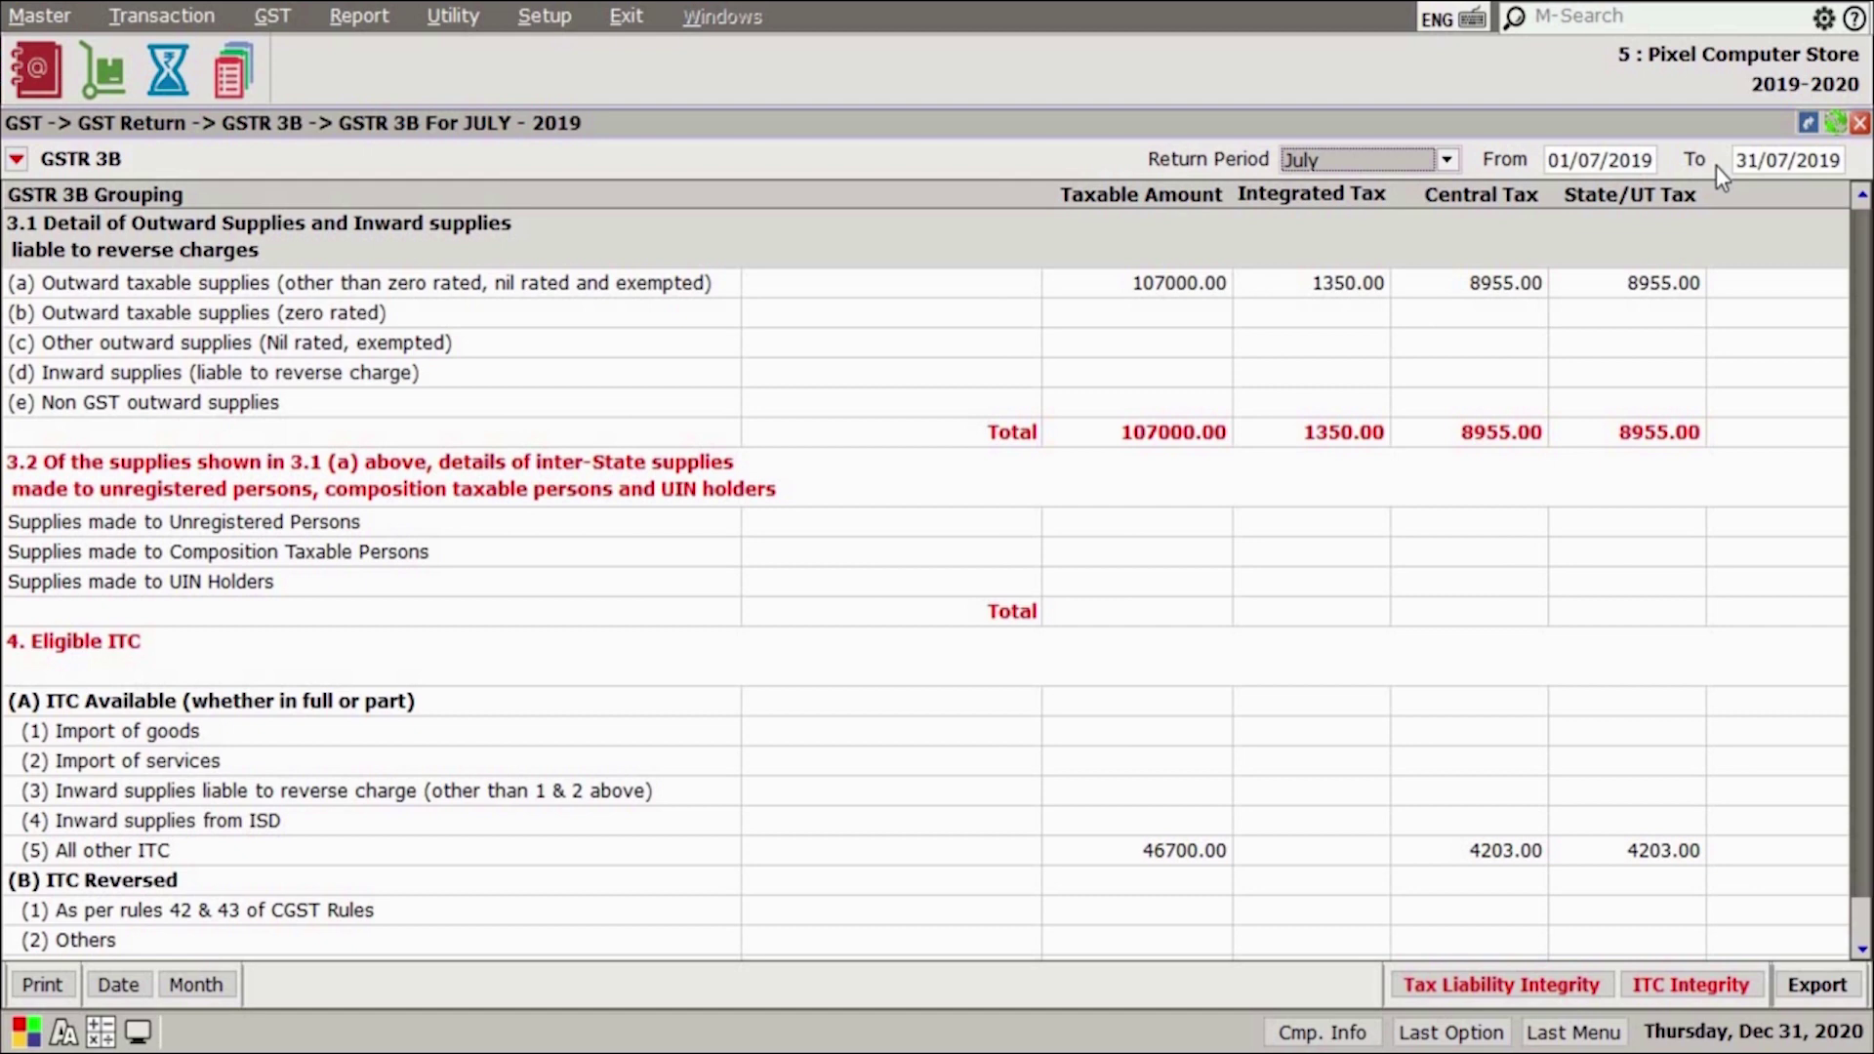
{"action": "left_click", "coordinate": [1604, 161]}
{"action": "left_click", "coordinate": [1776, 161]}
Check the Tax Liability Integrity and ITC Integrity reports from GSTR 3B and return to the return.
{"action": "left_click", "coordinate": [1469, 983]}
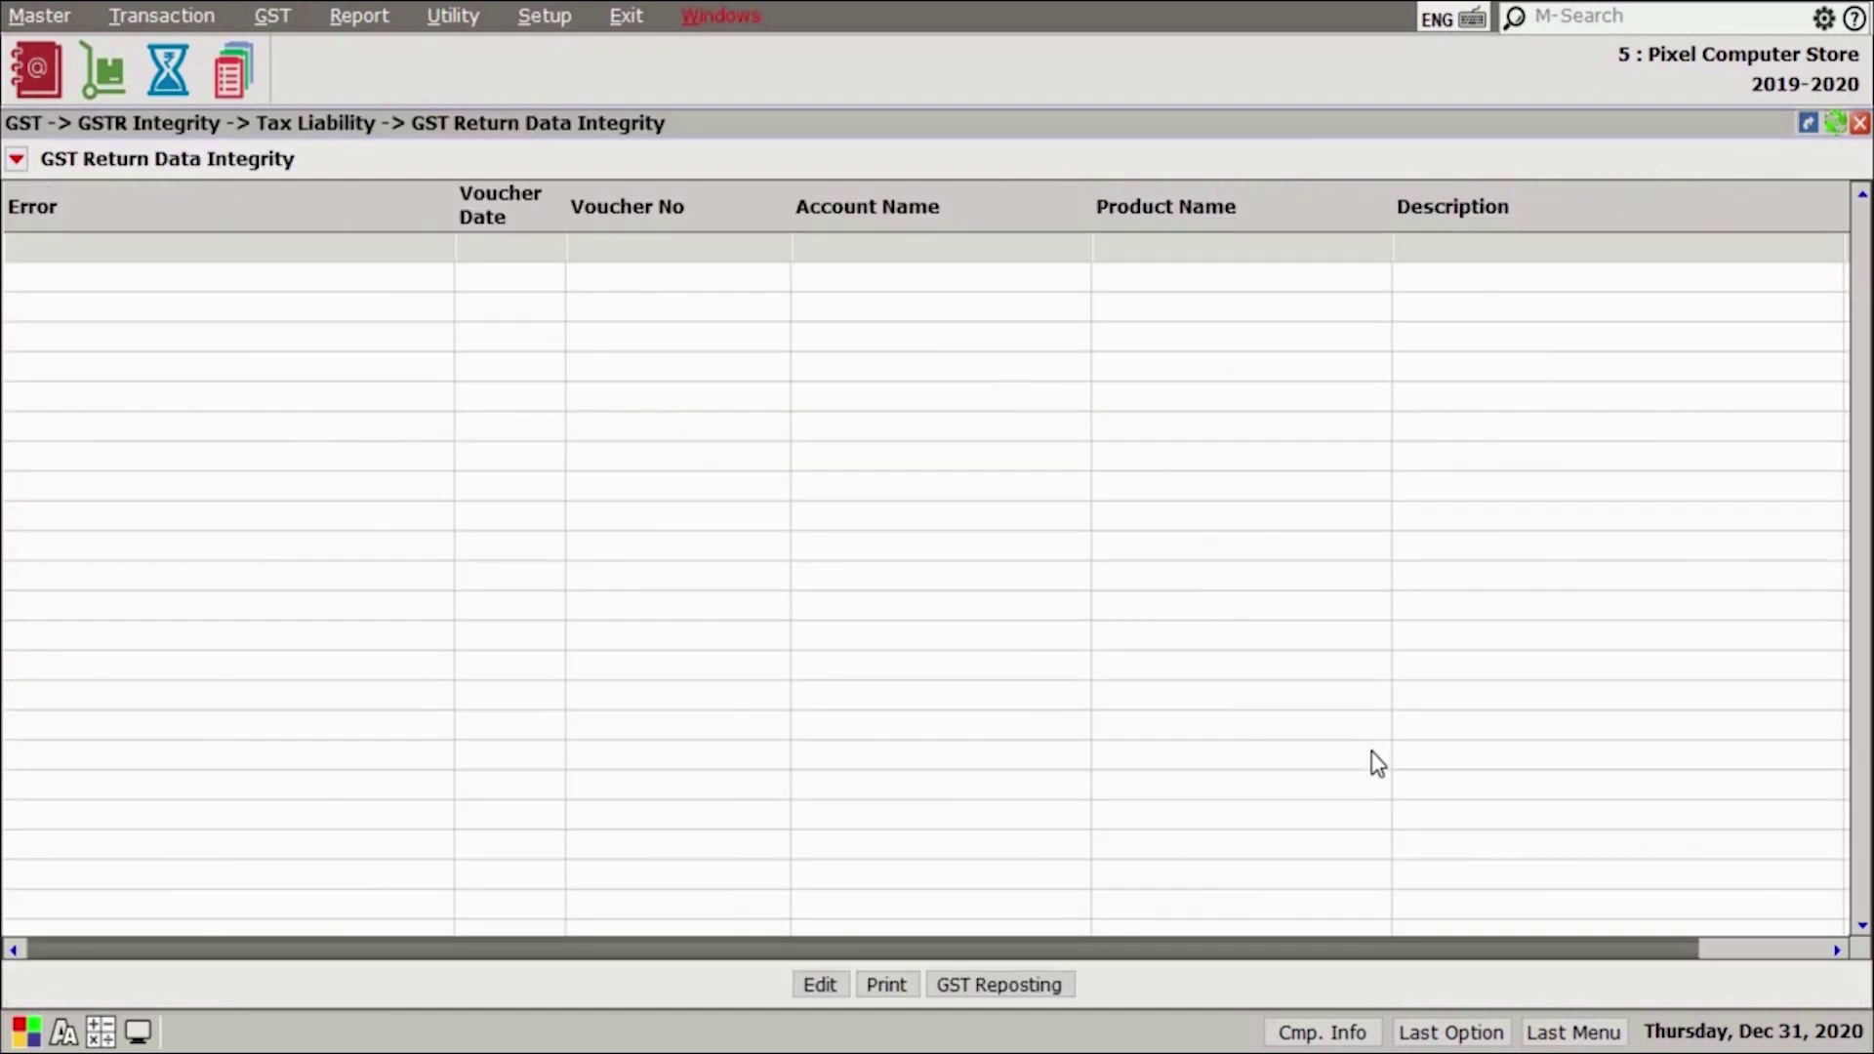
{"action": "key", "text": "Escape"}
{"action": "left_click", "coordinate": [1649, 988]}
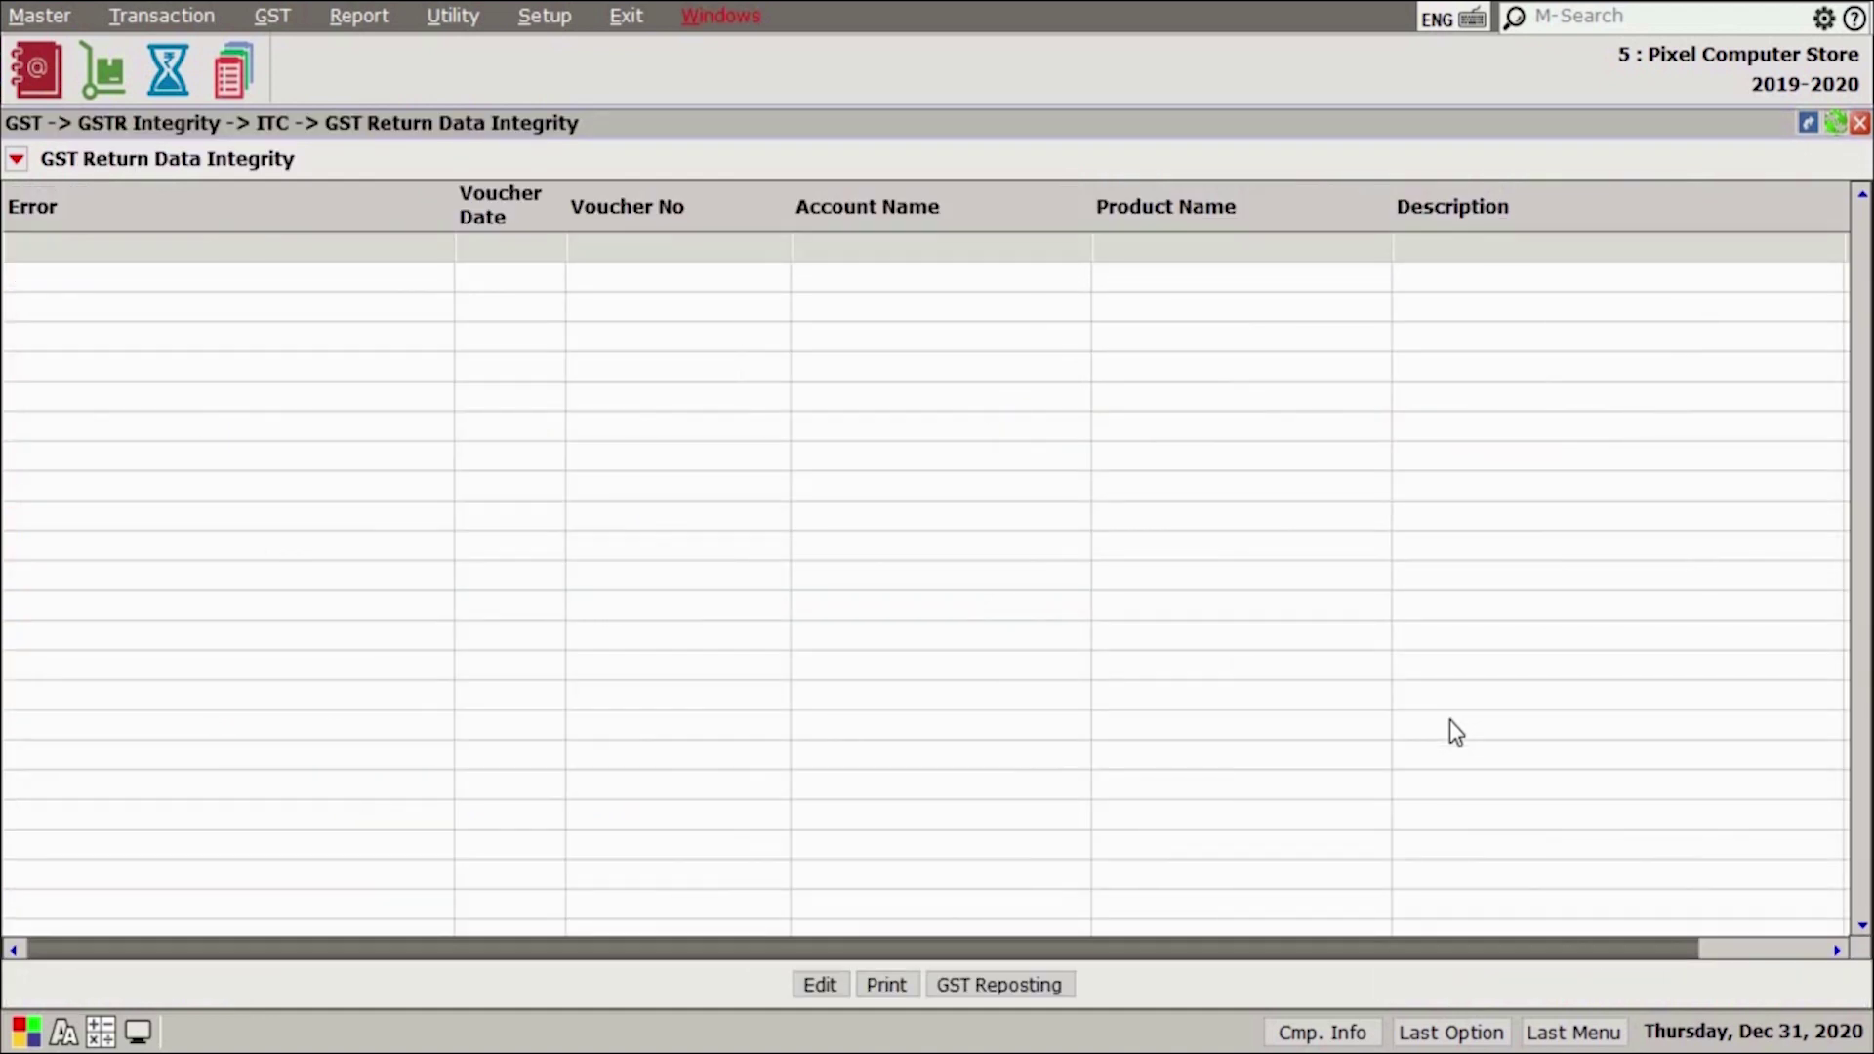
{"action": "key", "text": "Escape"}
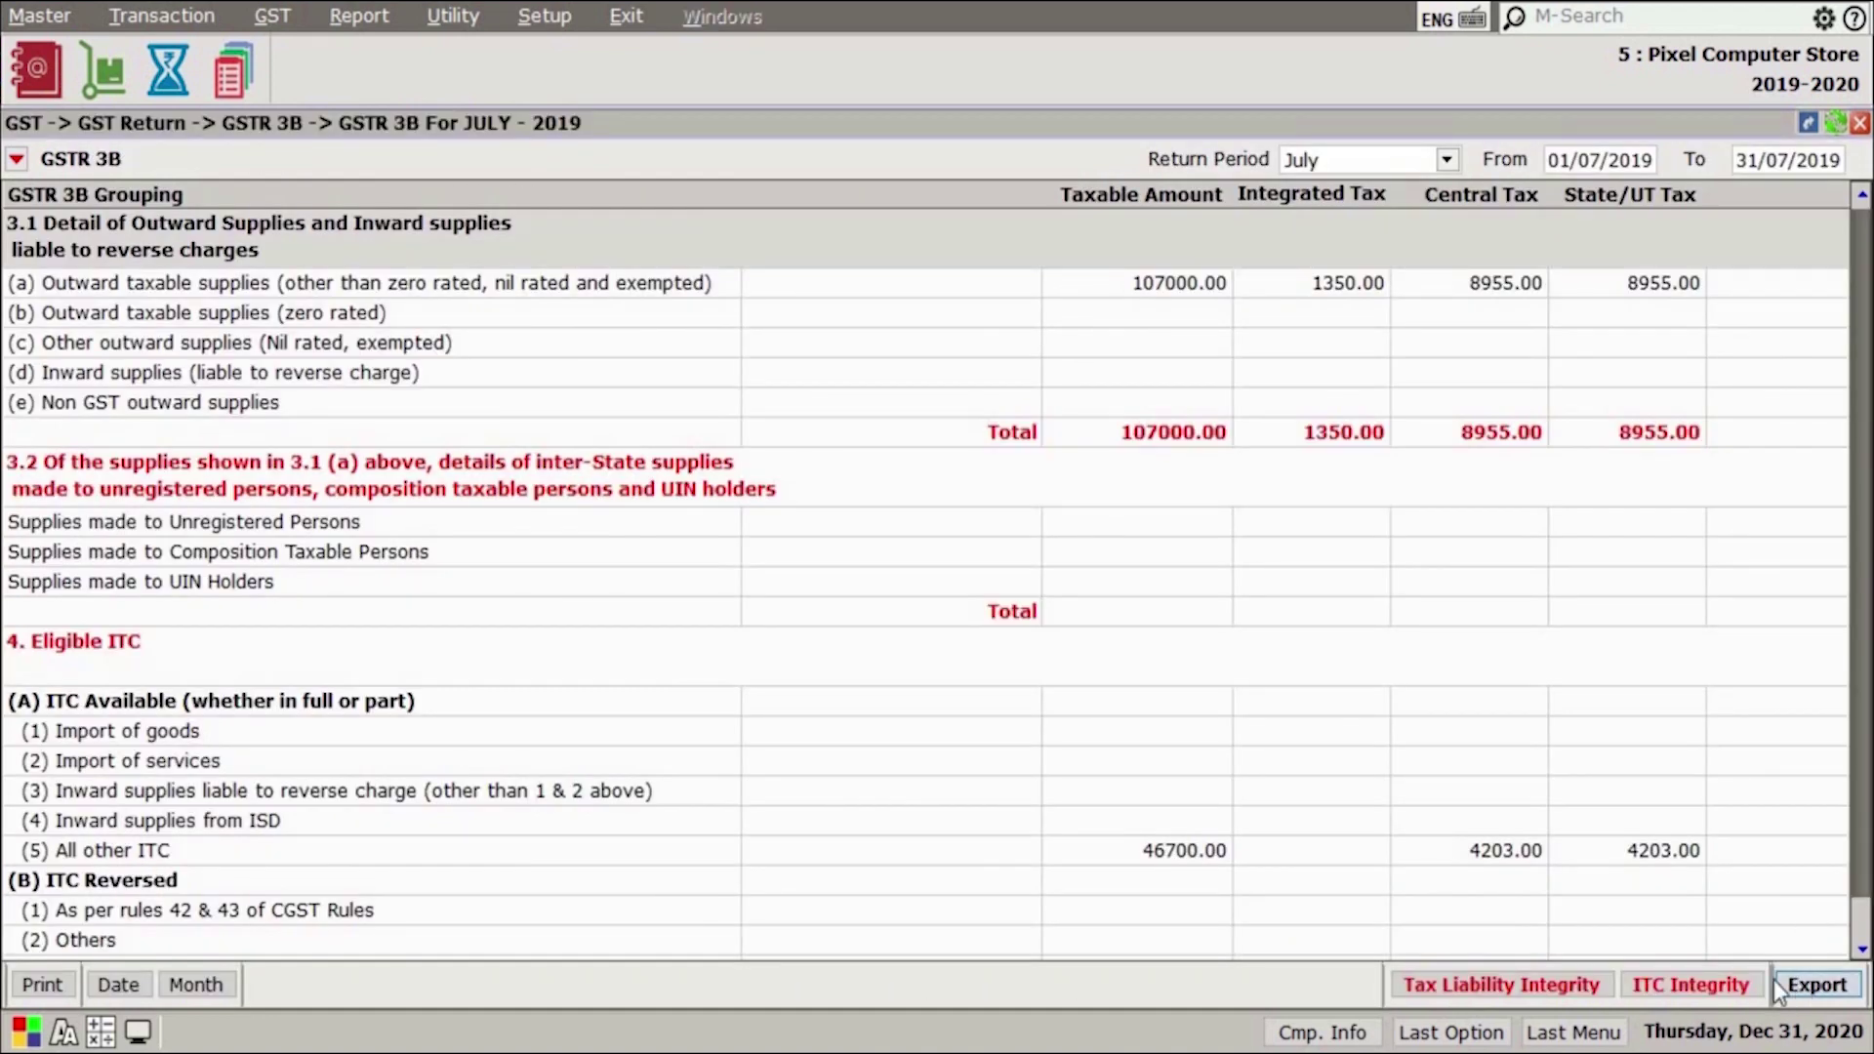
Agree to the terms and export GSTR 3B to Excel as GSTR3B_July_2019-20 in F:\MirReport\2019-2020\GSTR3B.
{"action": "left_click", "coordinate": [1778, 986]}
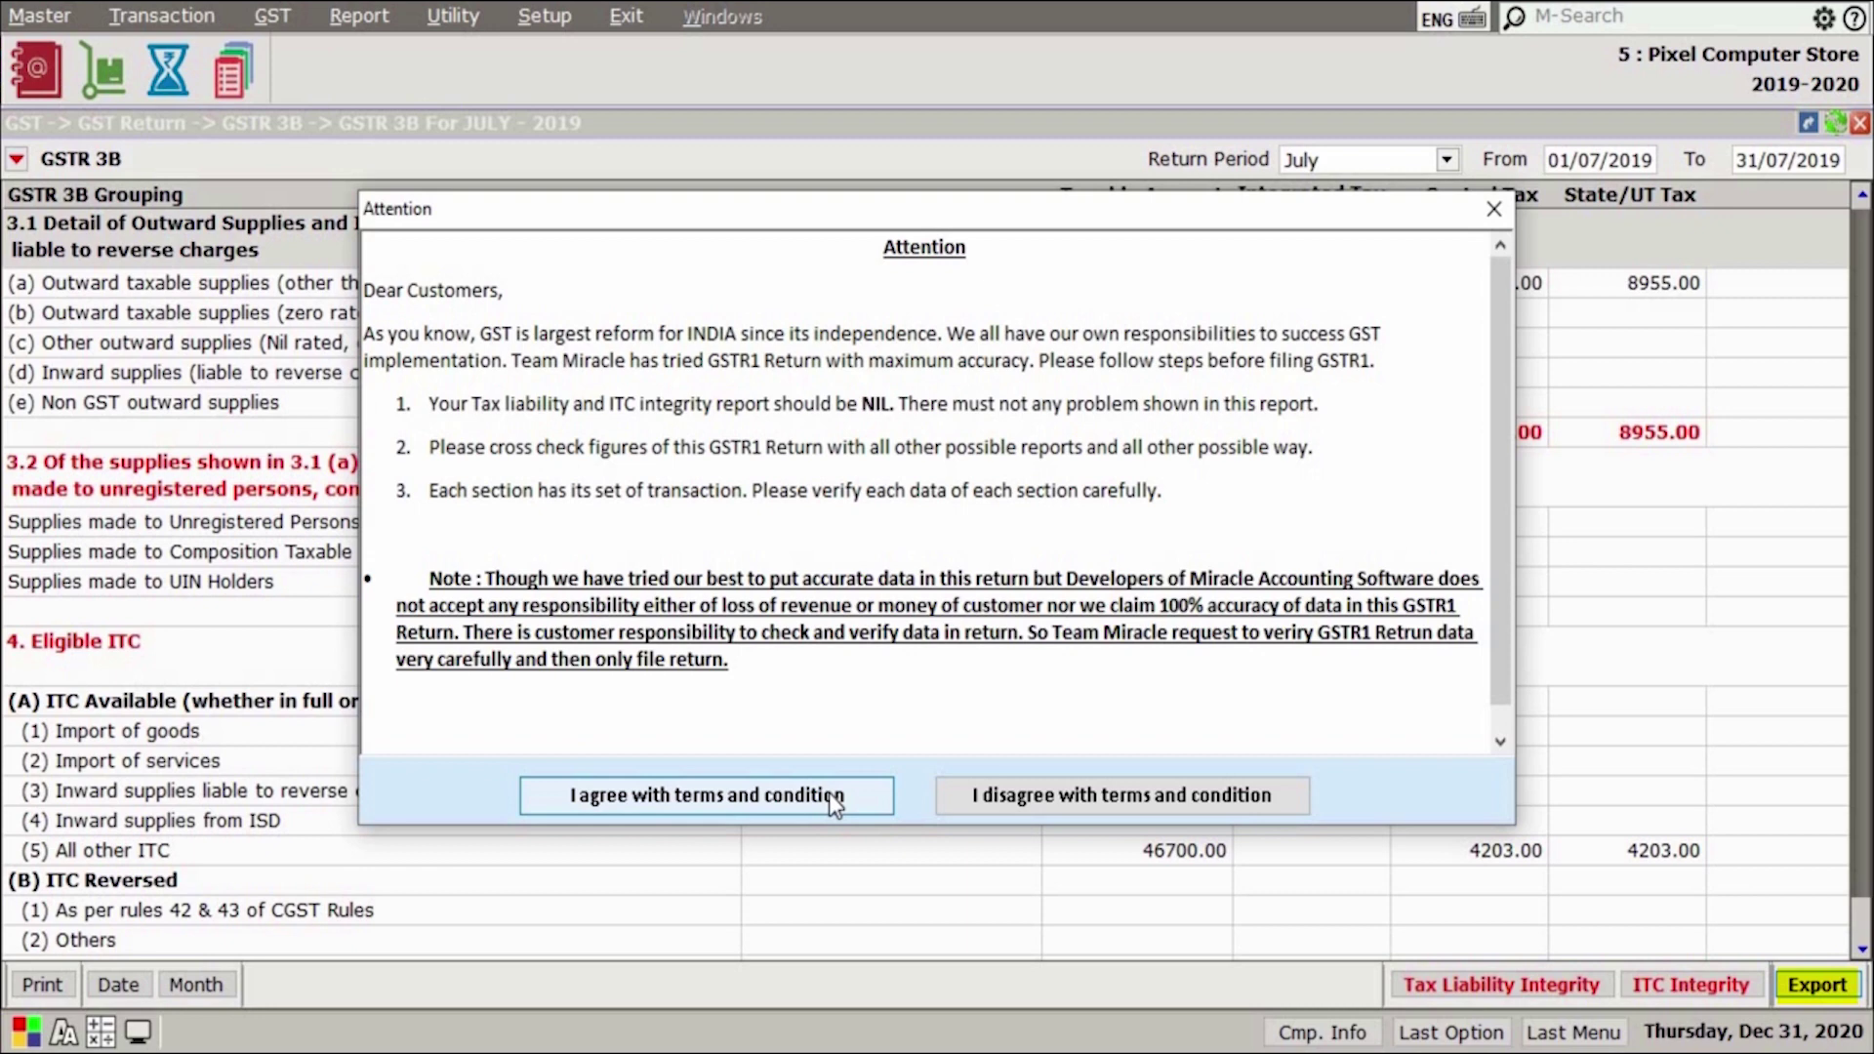
{"action": "left_click", "coordinate": [829, 793]}
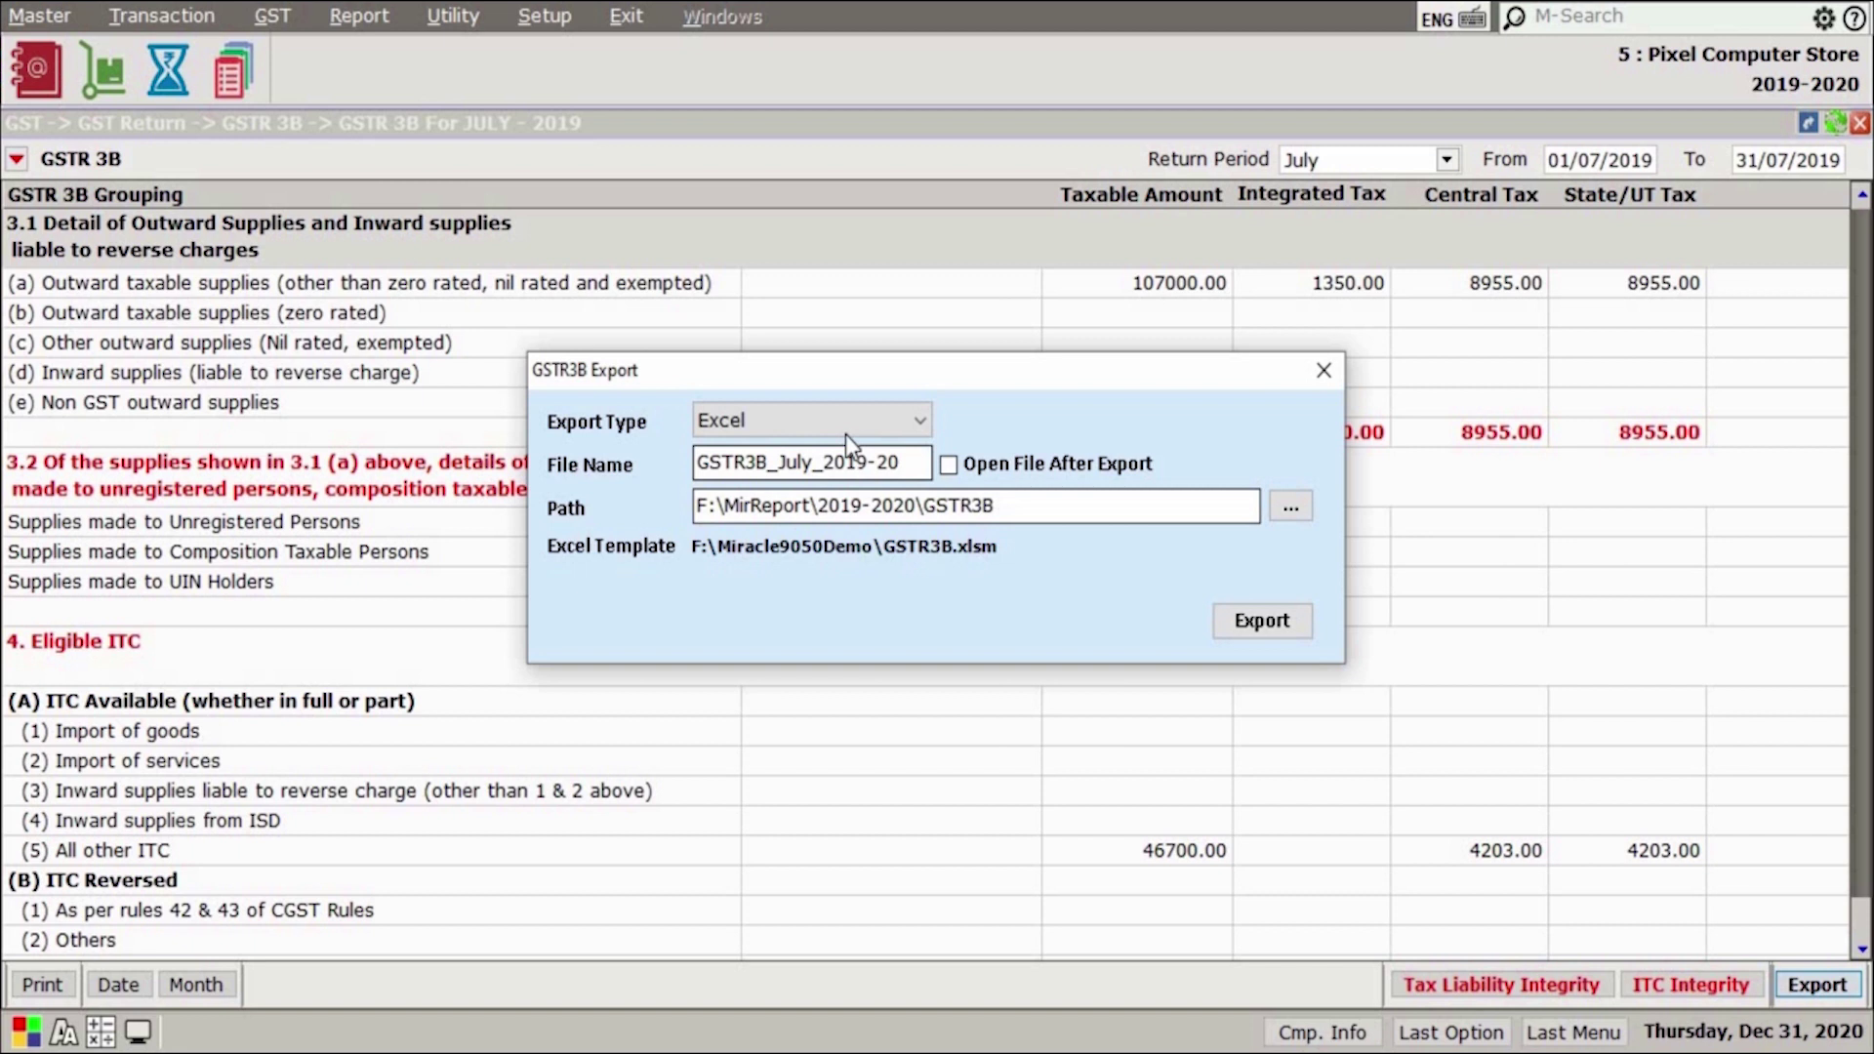
{"action": "left_click", "coordinate": [845, 435]}
{"action": "left_click", "coordinate": [845, 435]}
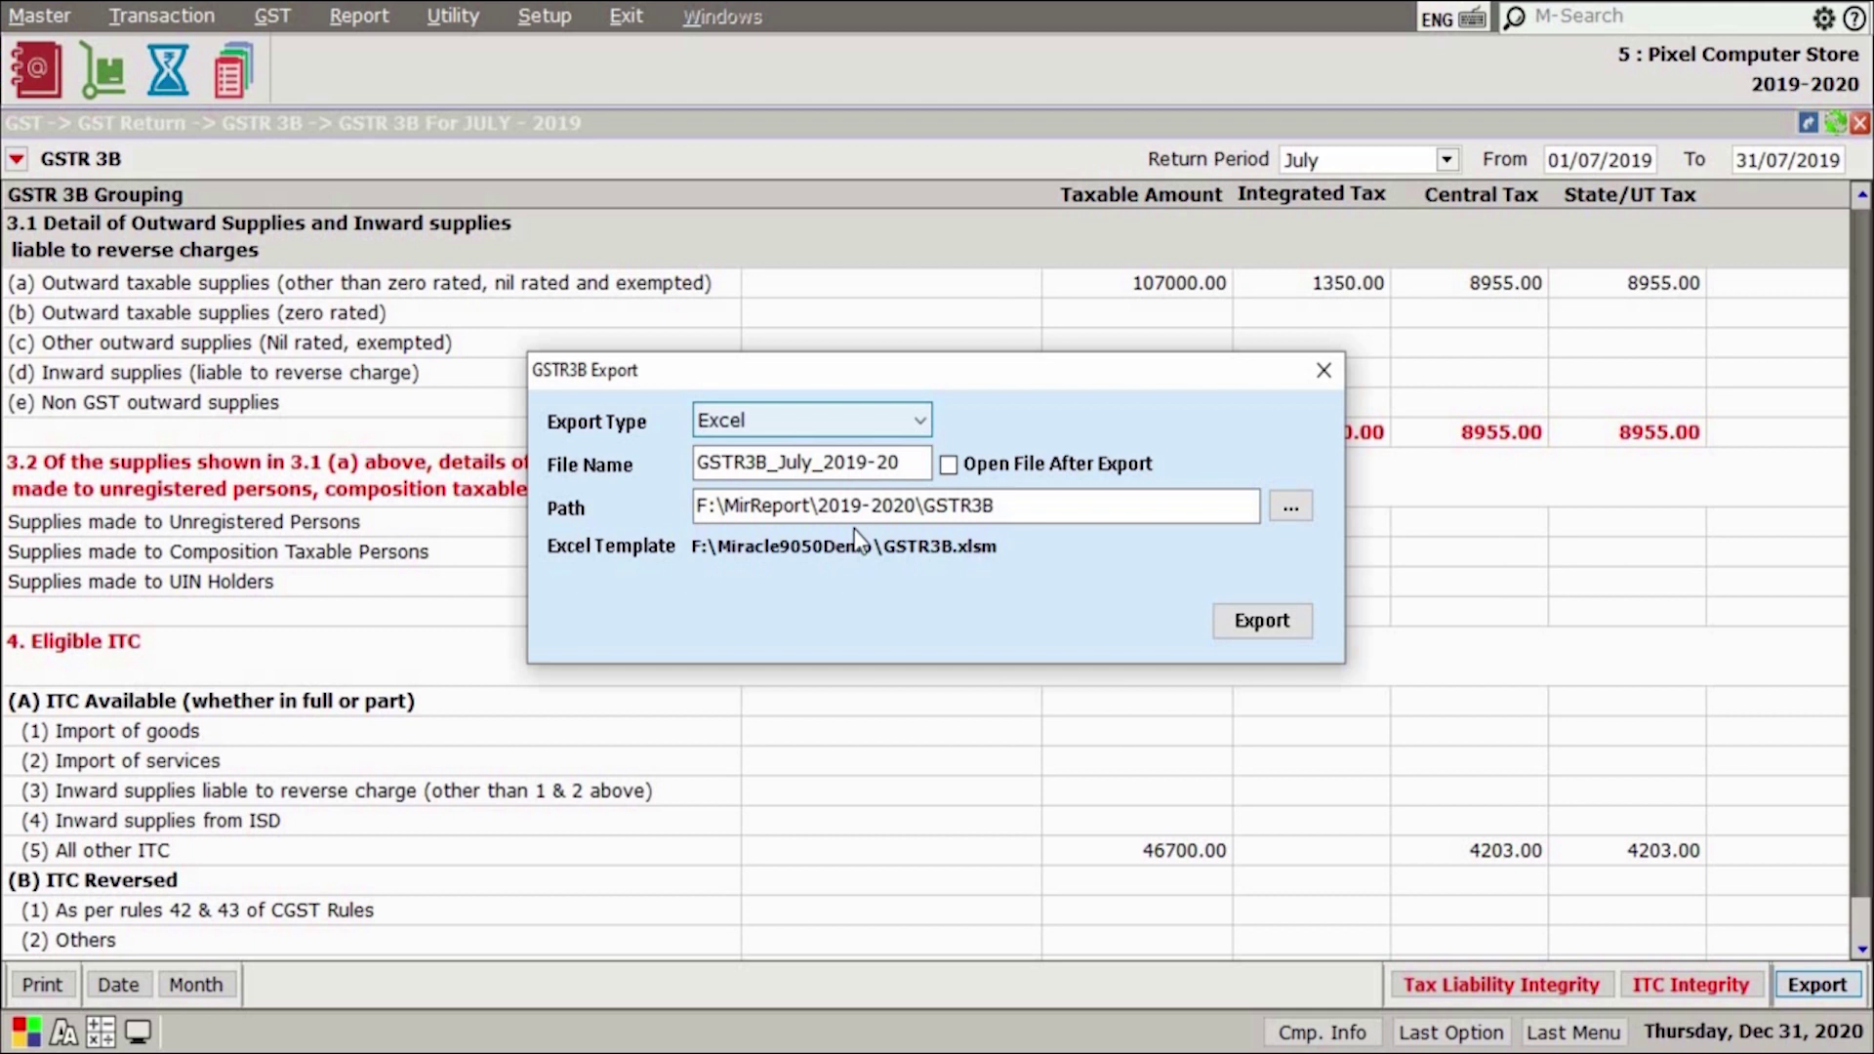
{"action": "left_click", "coordinate": [1279, 634]}
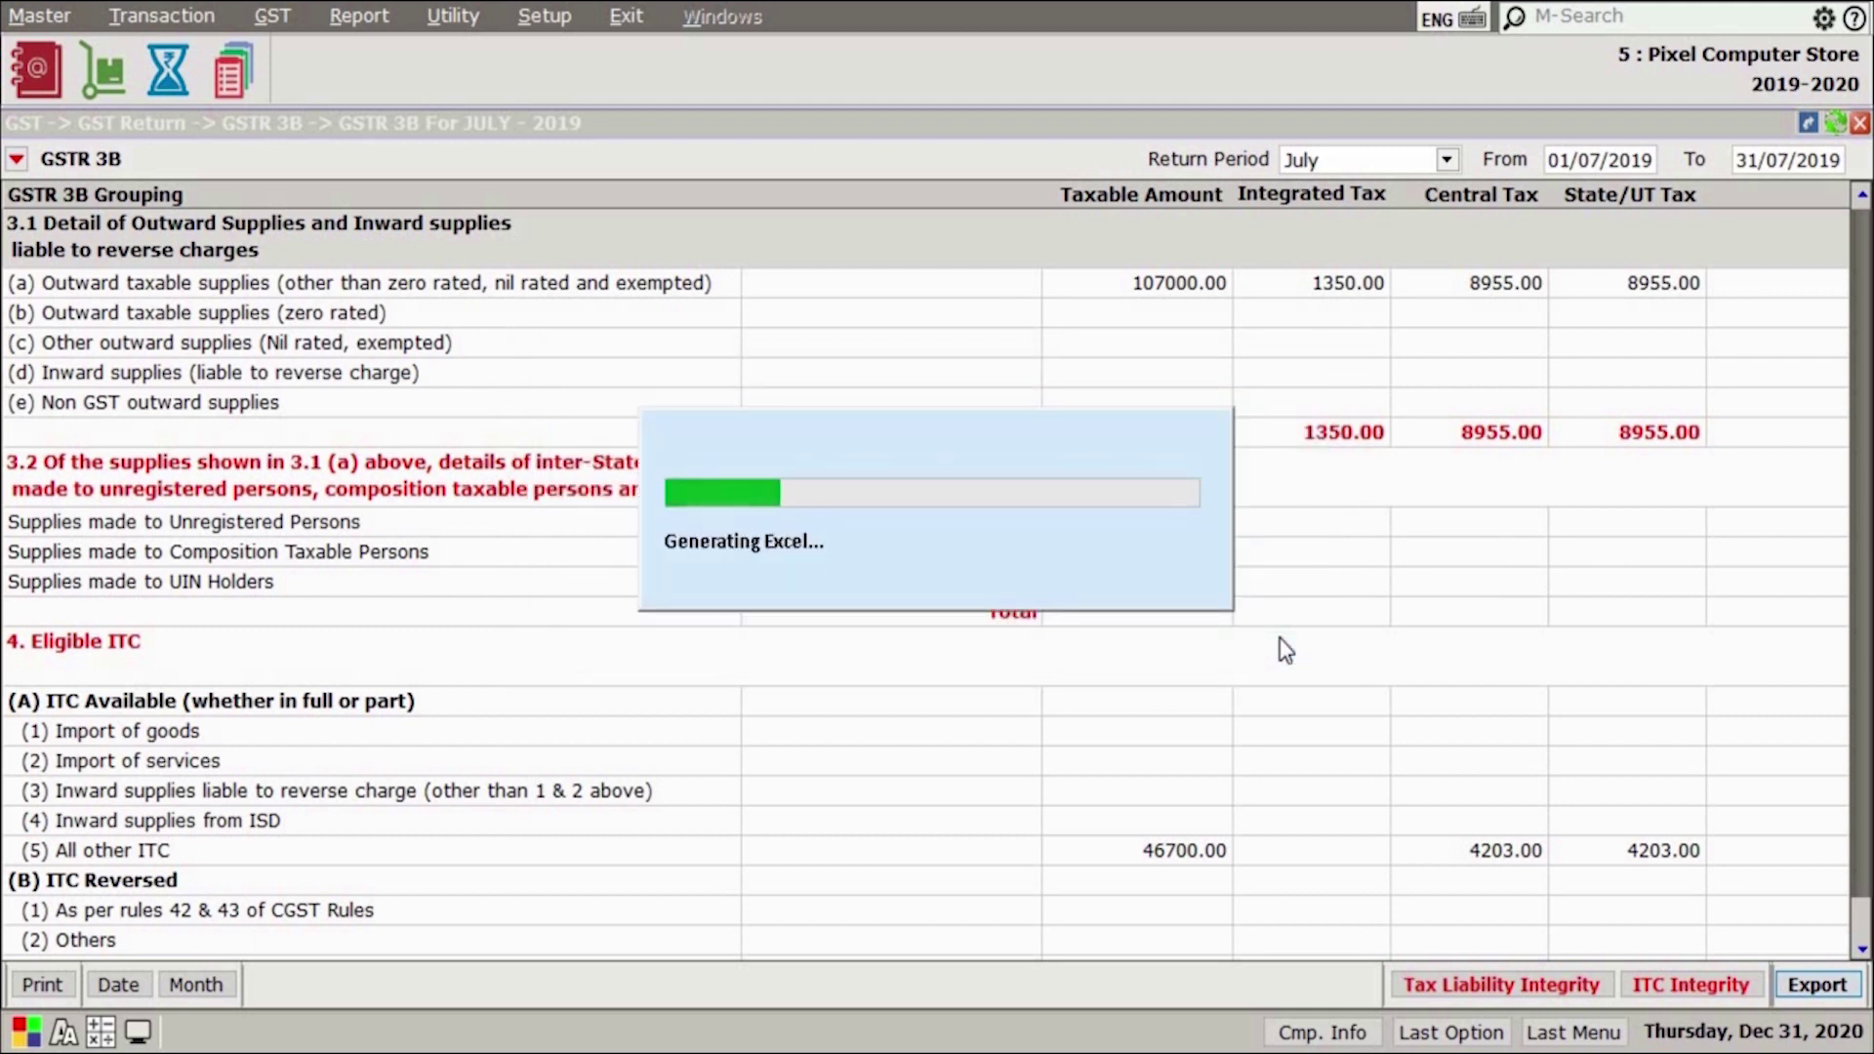
{"action": "key", "text": "Return"}
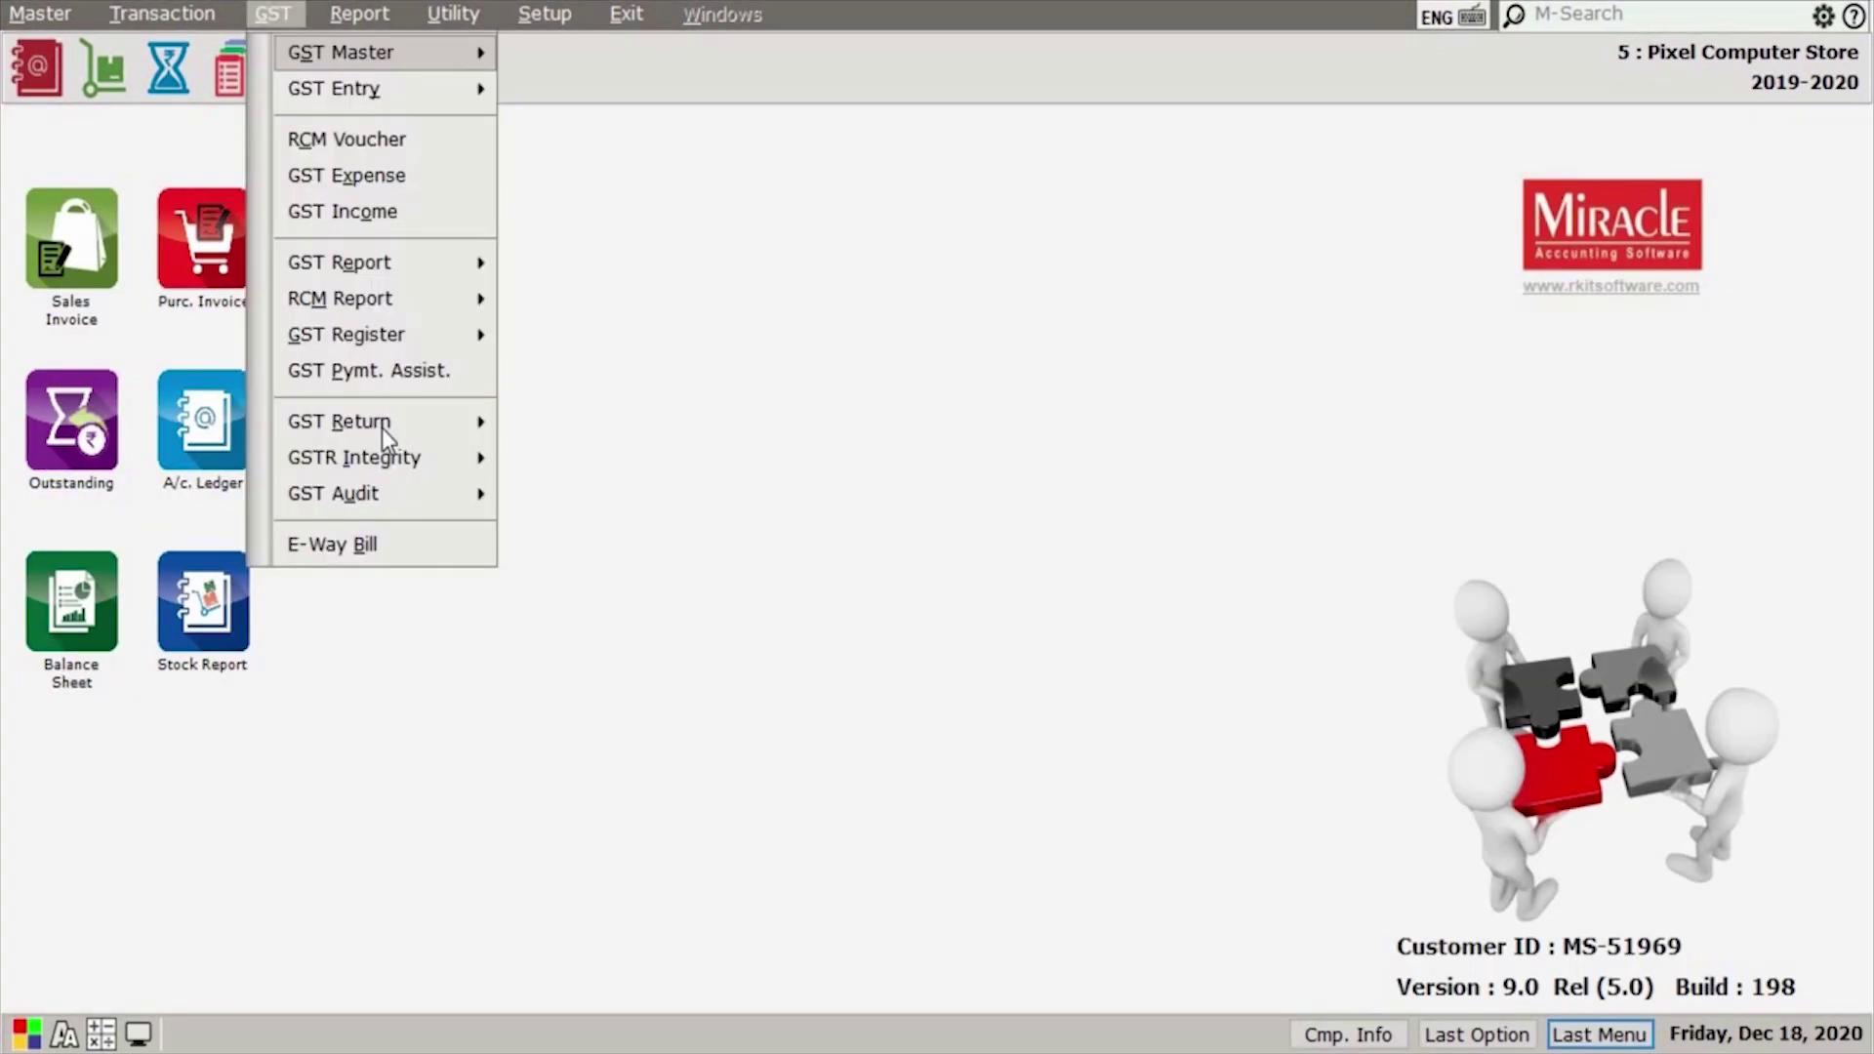
Open the GSTR 1 return for the Monthly report period July.
{"action": "left_click", "coordinate": [273, 15]}
{"action": "mouse_move", "coordinate": [383, 427]}
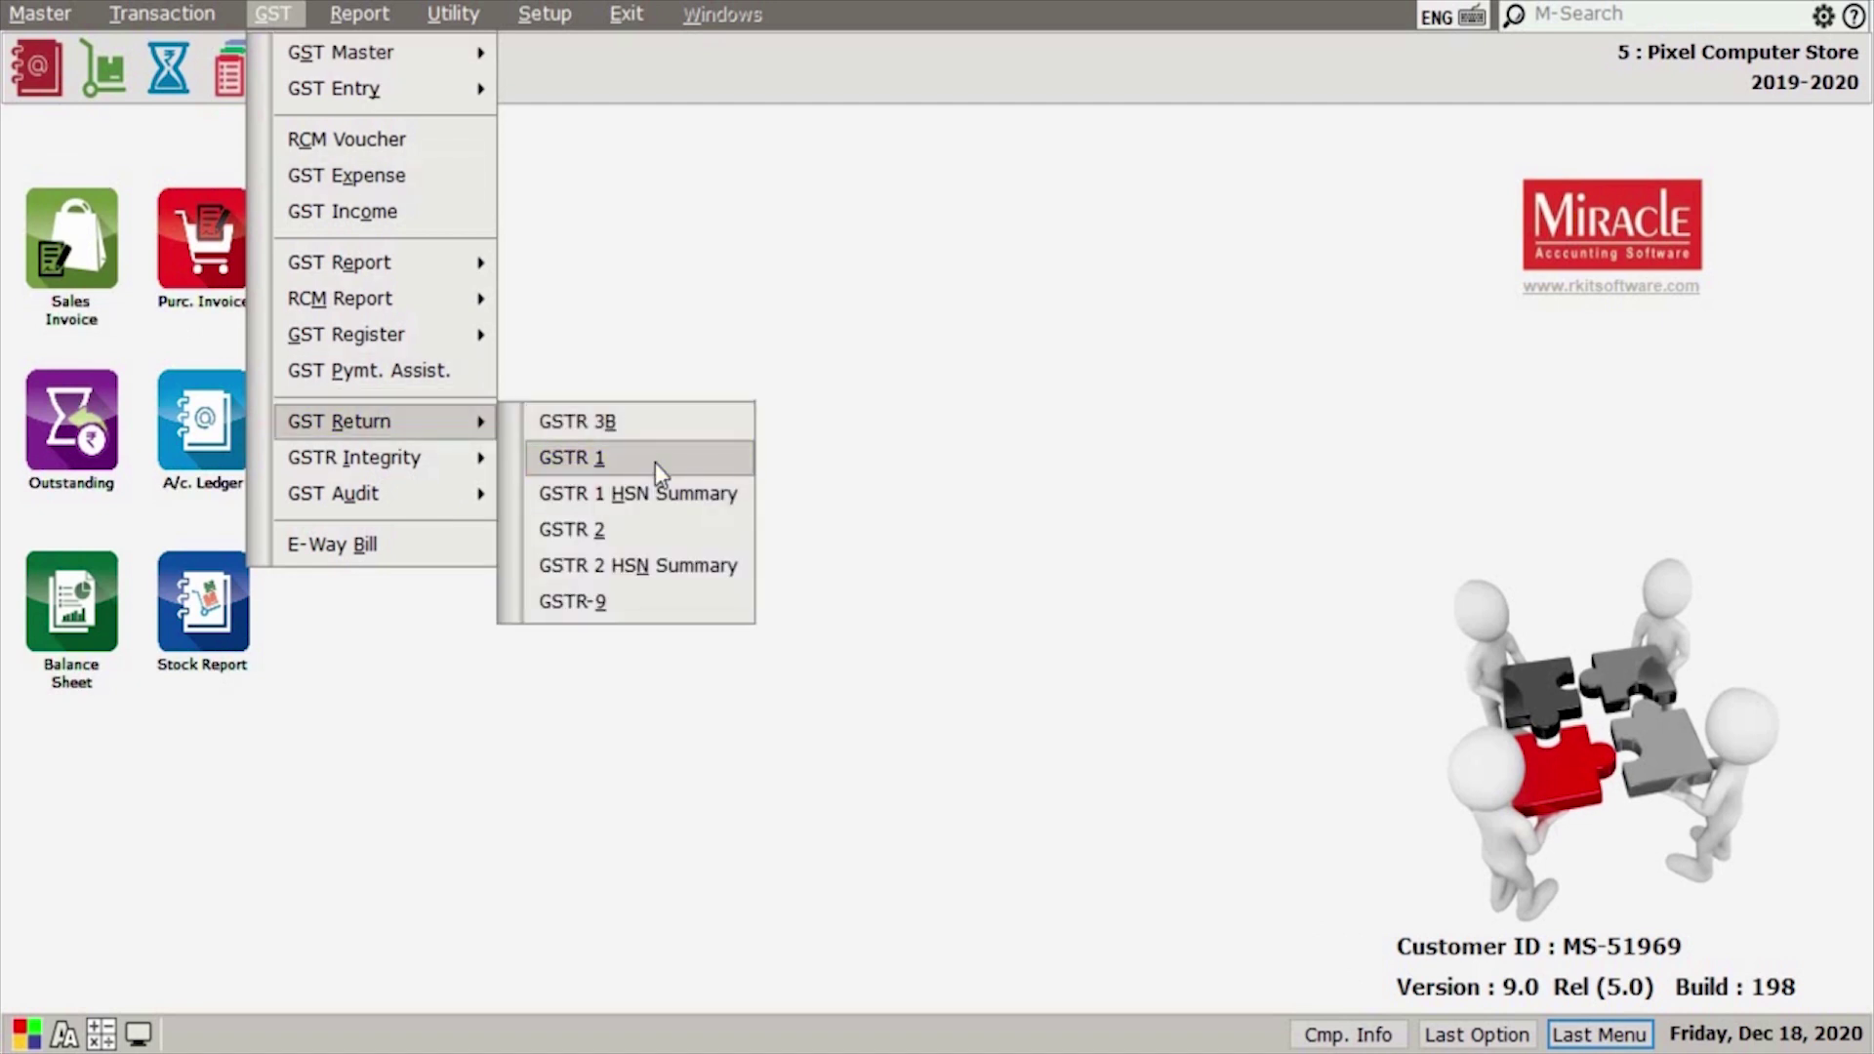
{"action": "left_click", "coordinate": [654, 462]}
{"action": "left_click", "coordinate": [976, 566]}
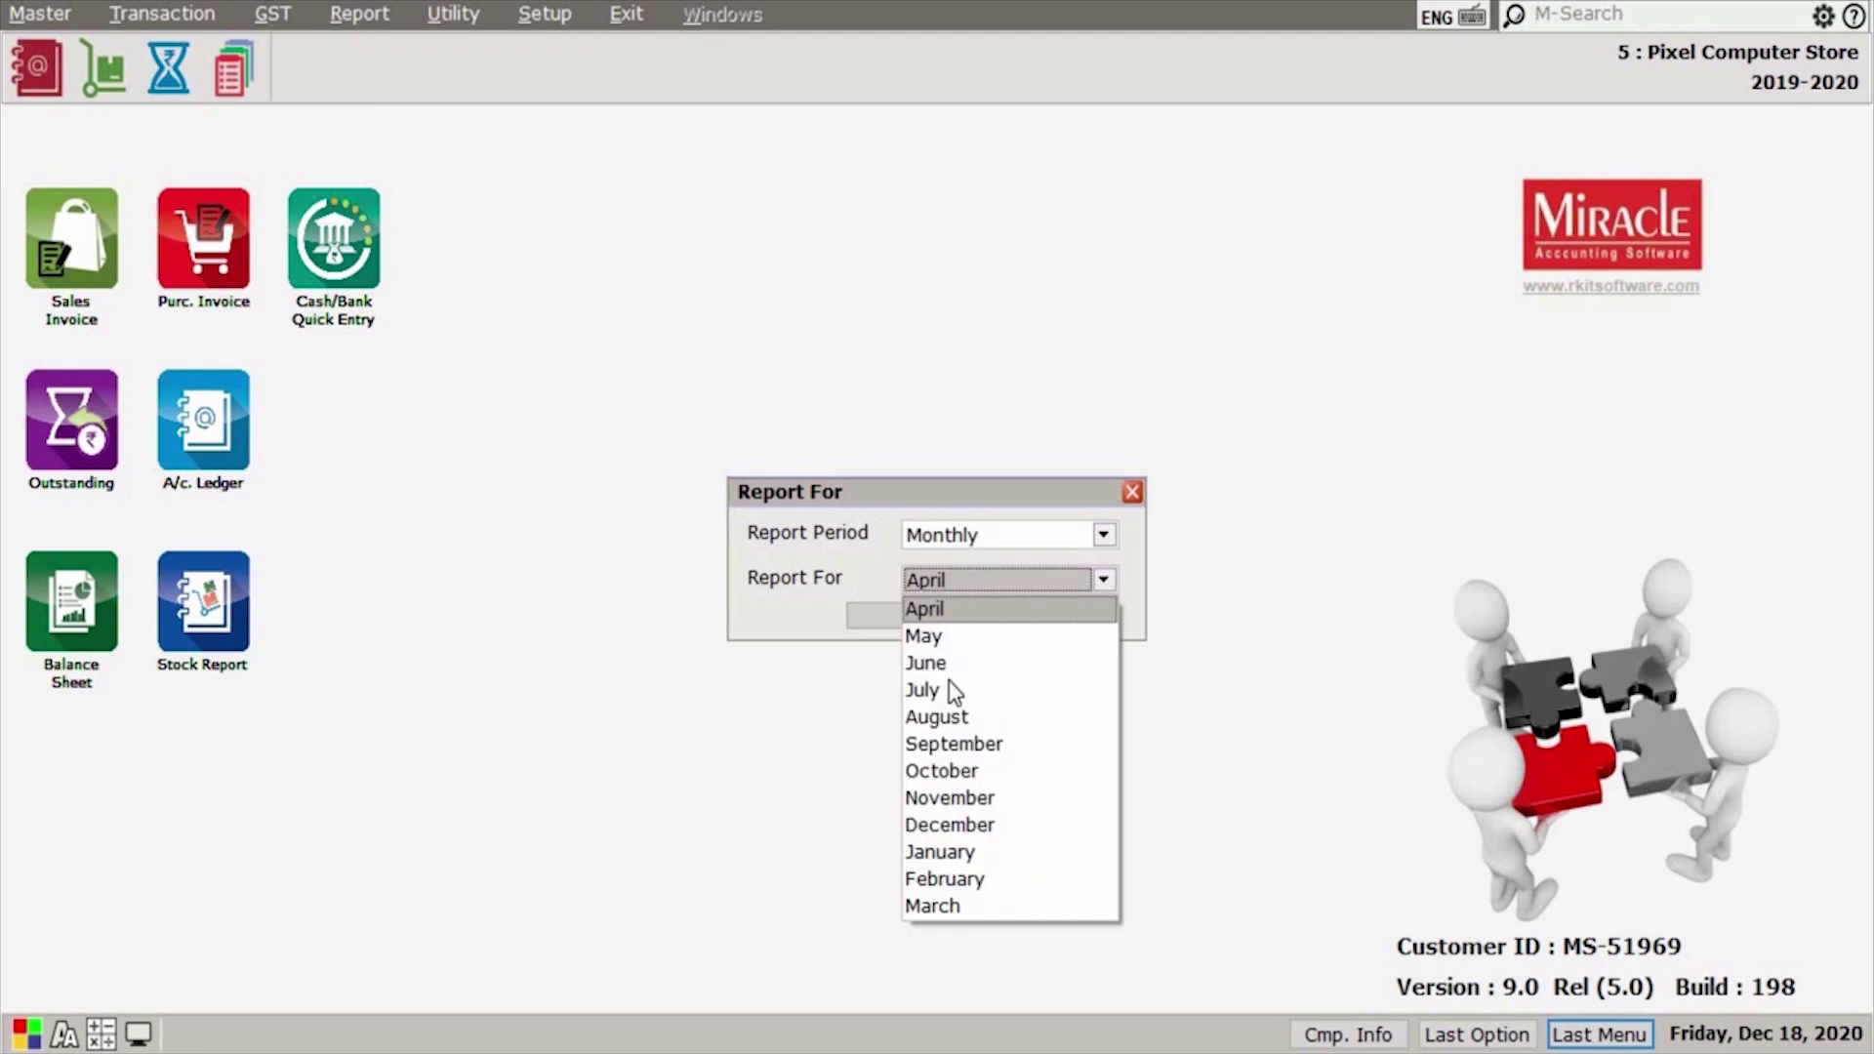
{"action": "left_click", "coordinate": [943, 683]}
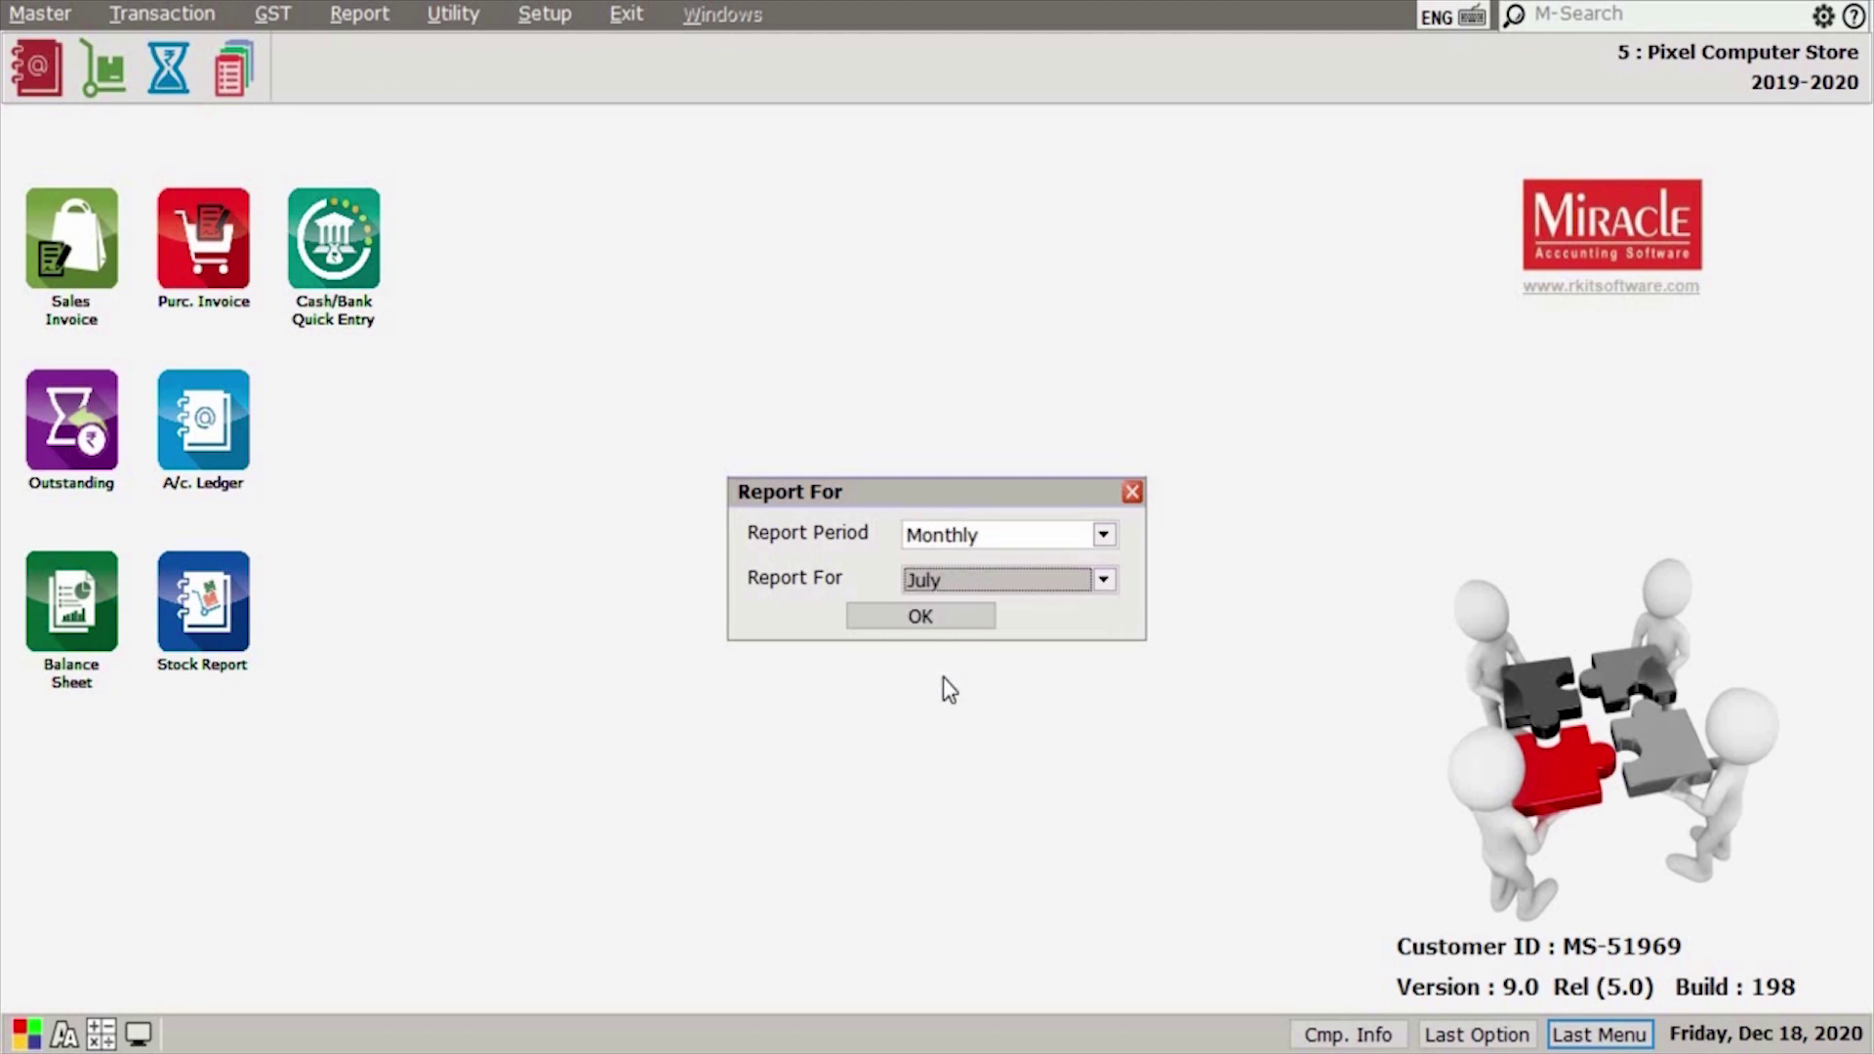
{"action": "left_click", "coordinate": [967, 616]}
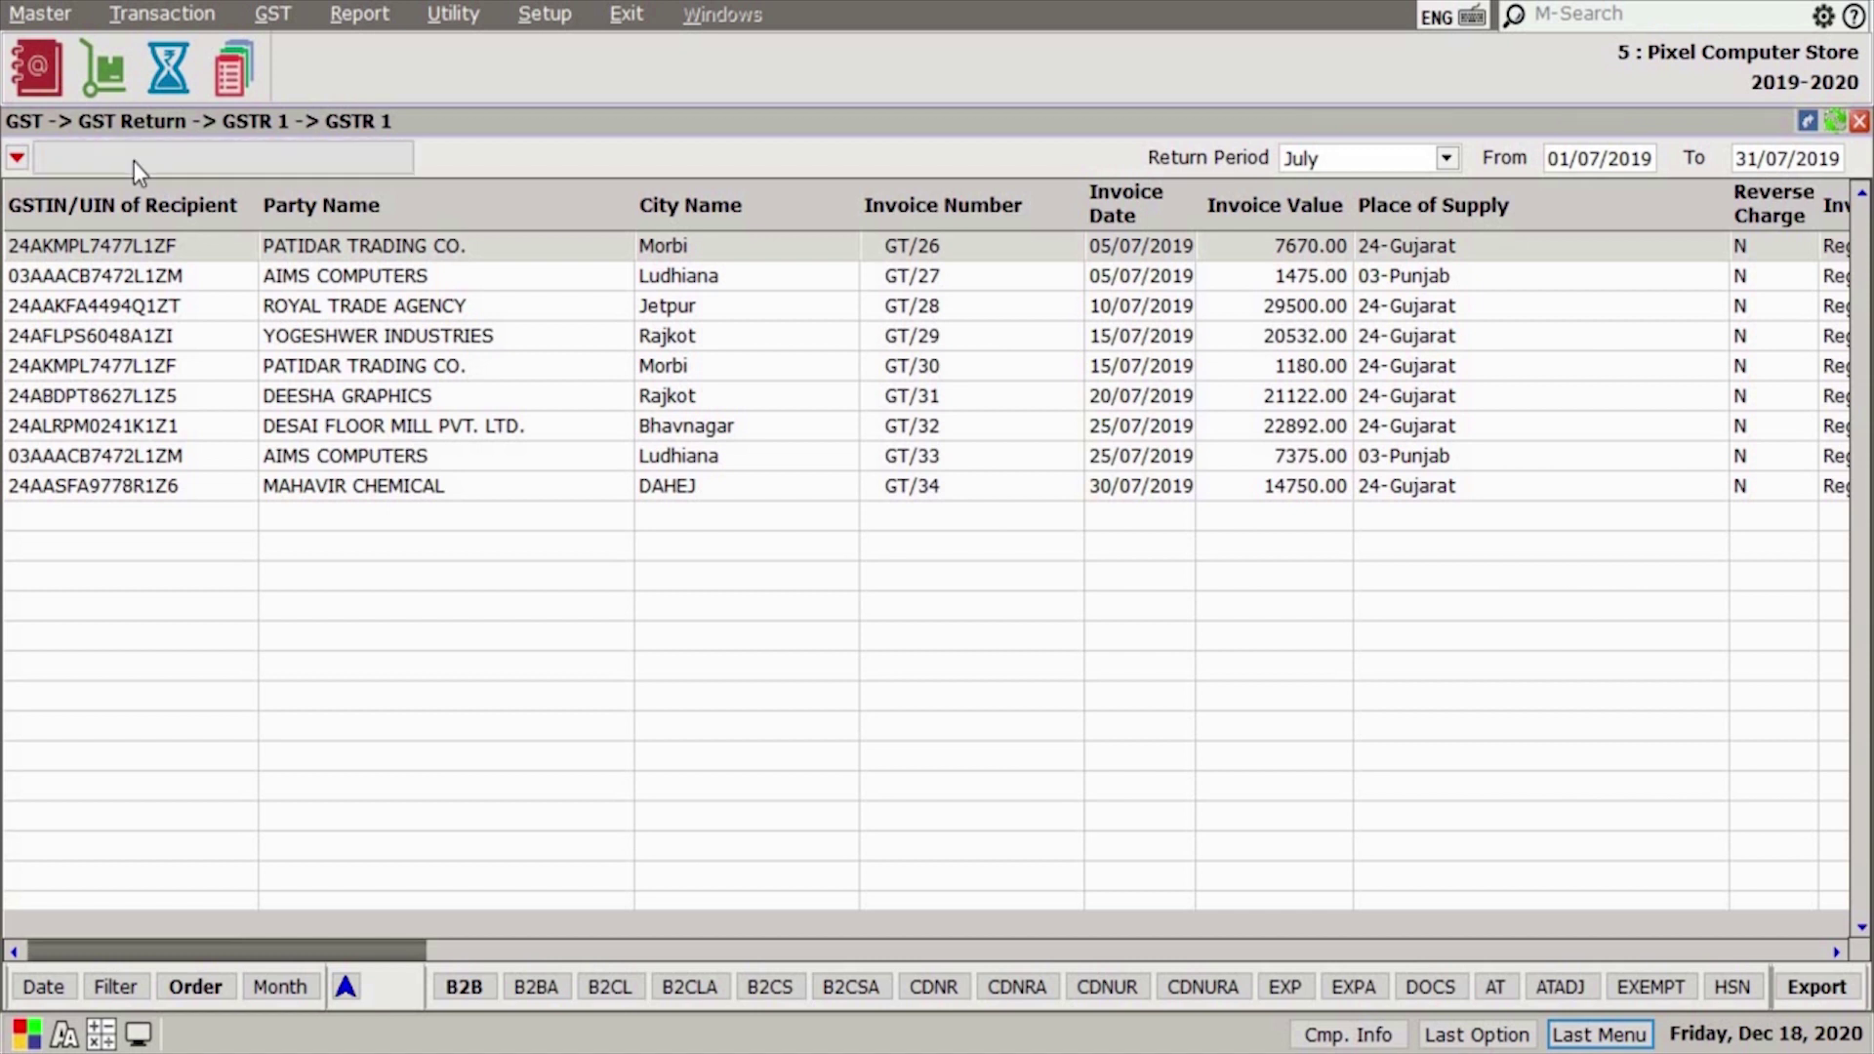
Look through the GSTR 1 format list and return to the Business to Business Transactions format.
{"action": "left_click", "coordinate": [133, 161]}
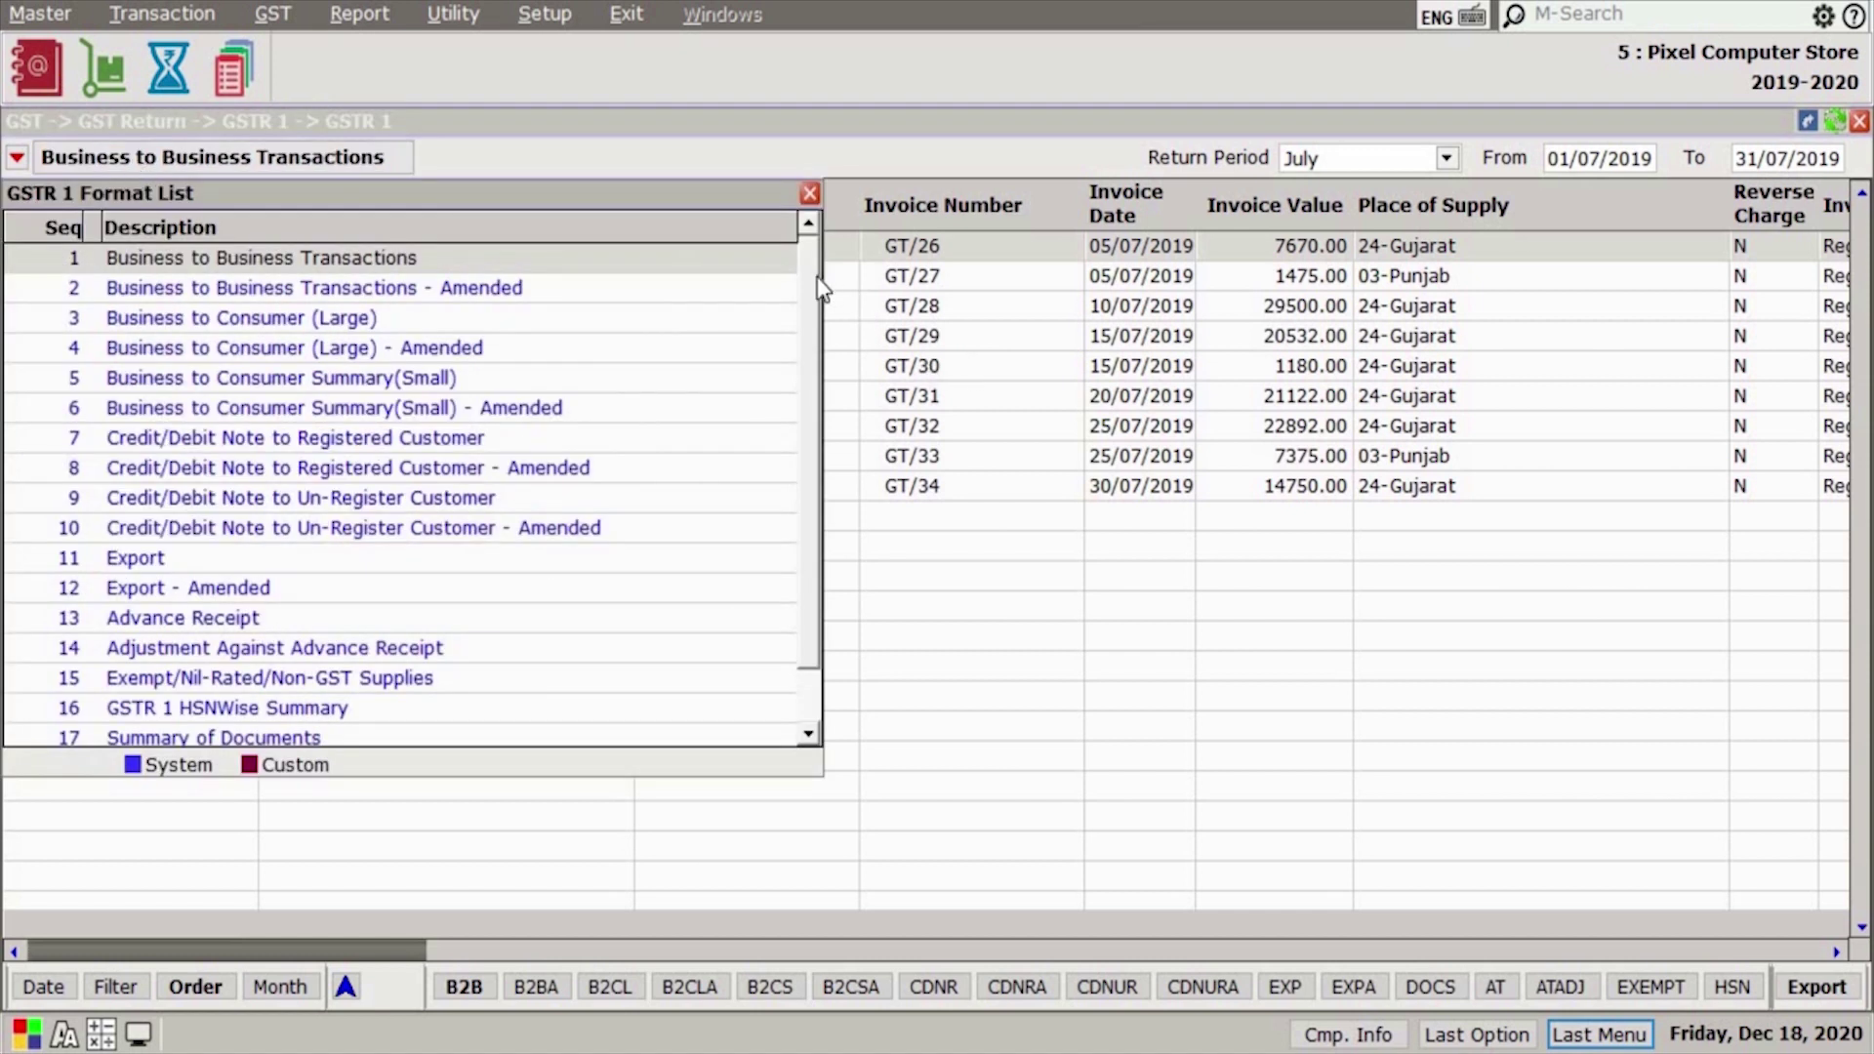
{"action": "scroll", "coordinate": [818, 337], "scroll_direction": "down", "scroll_amount": 5}
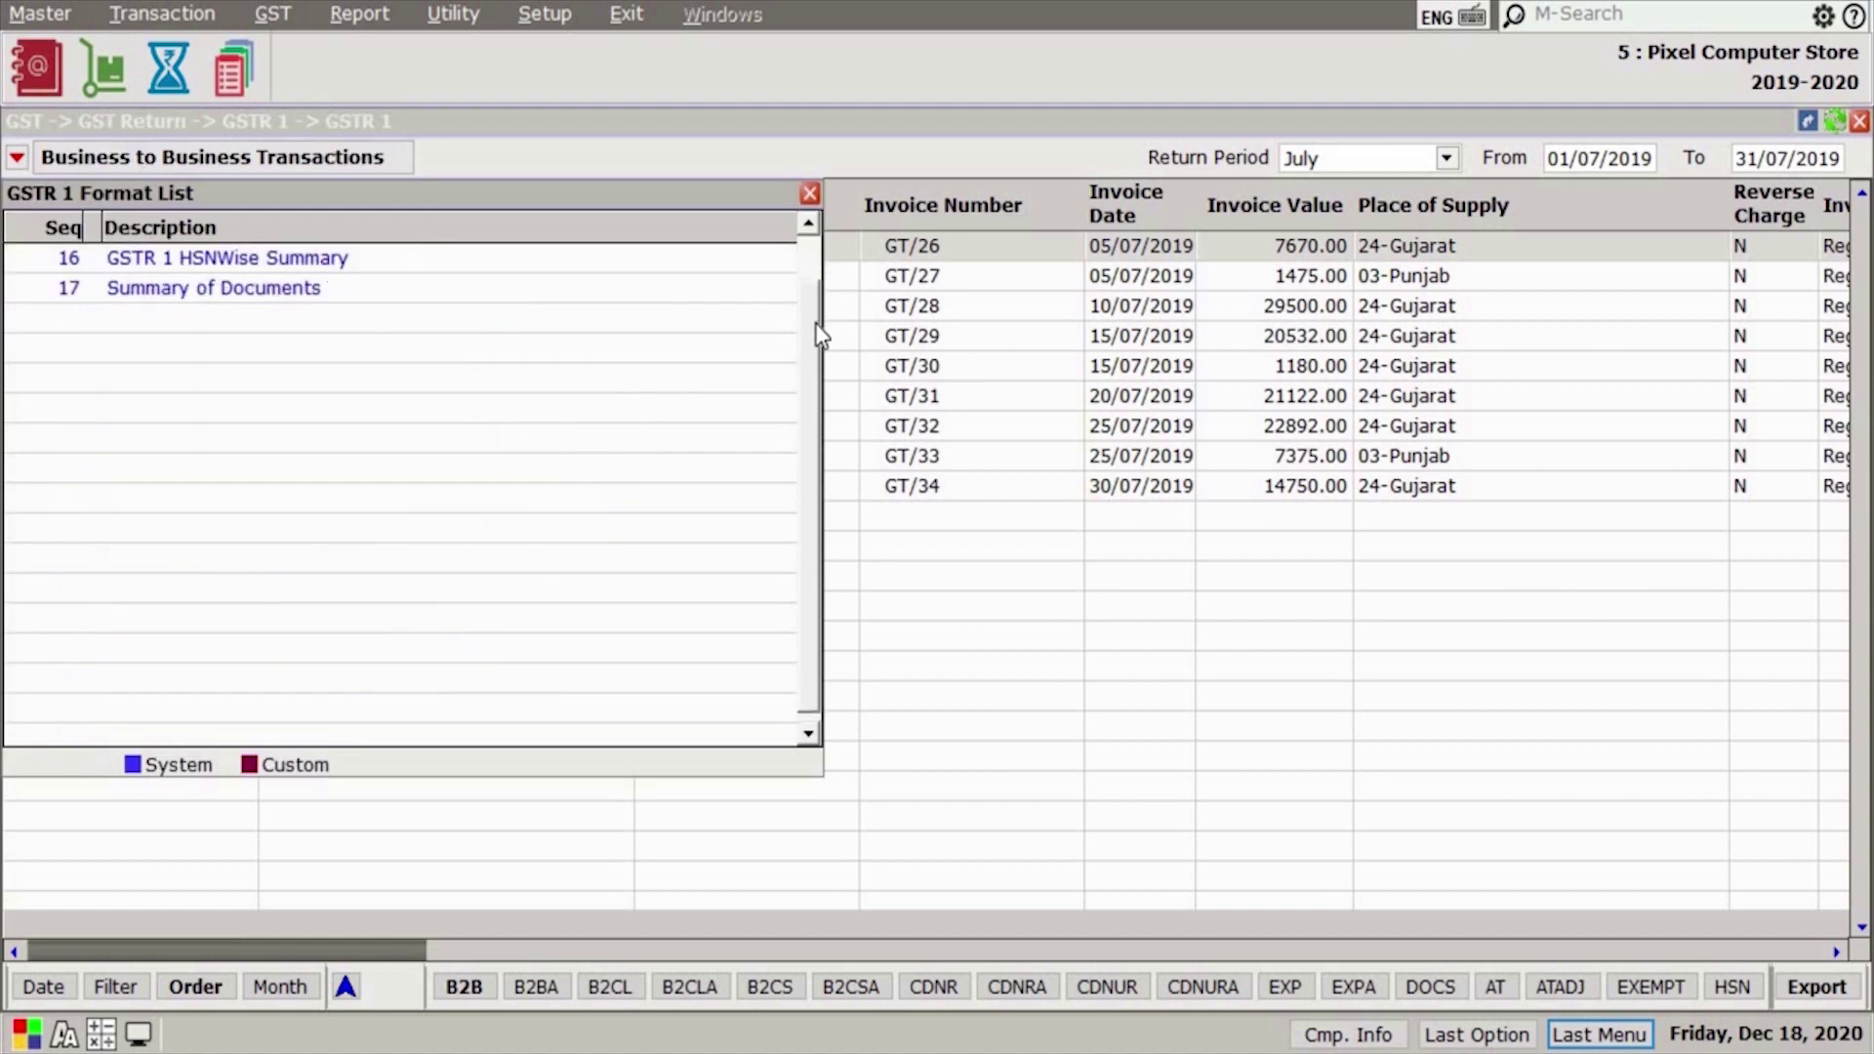
{"action": "scroll", "coordinate": [813, 283], "scroll_direction": "up", "scroll_amount": 5}
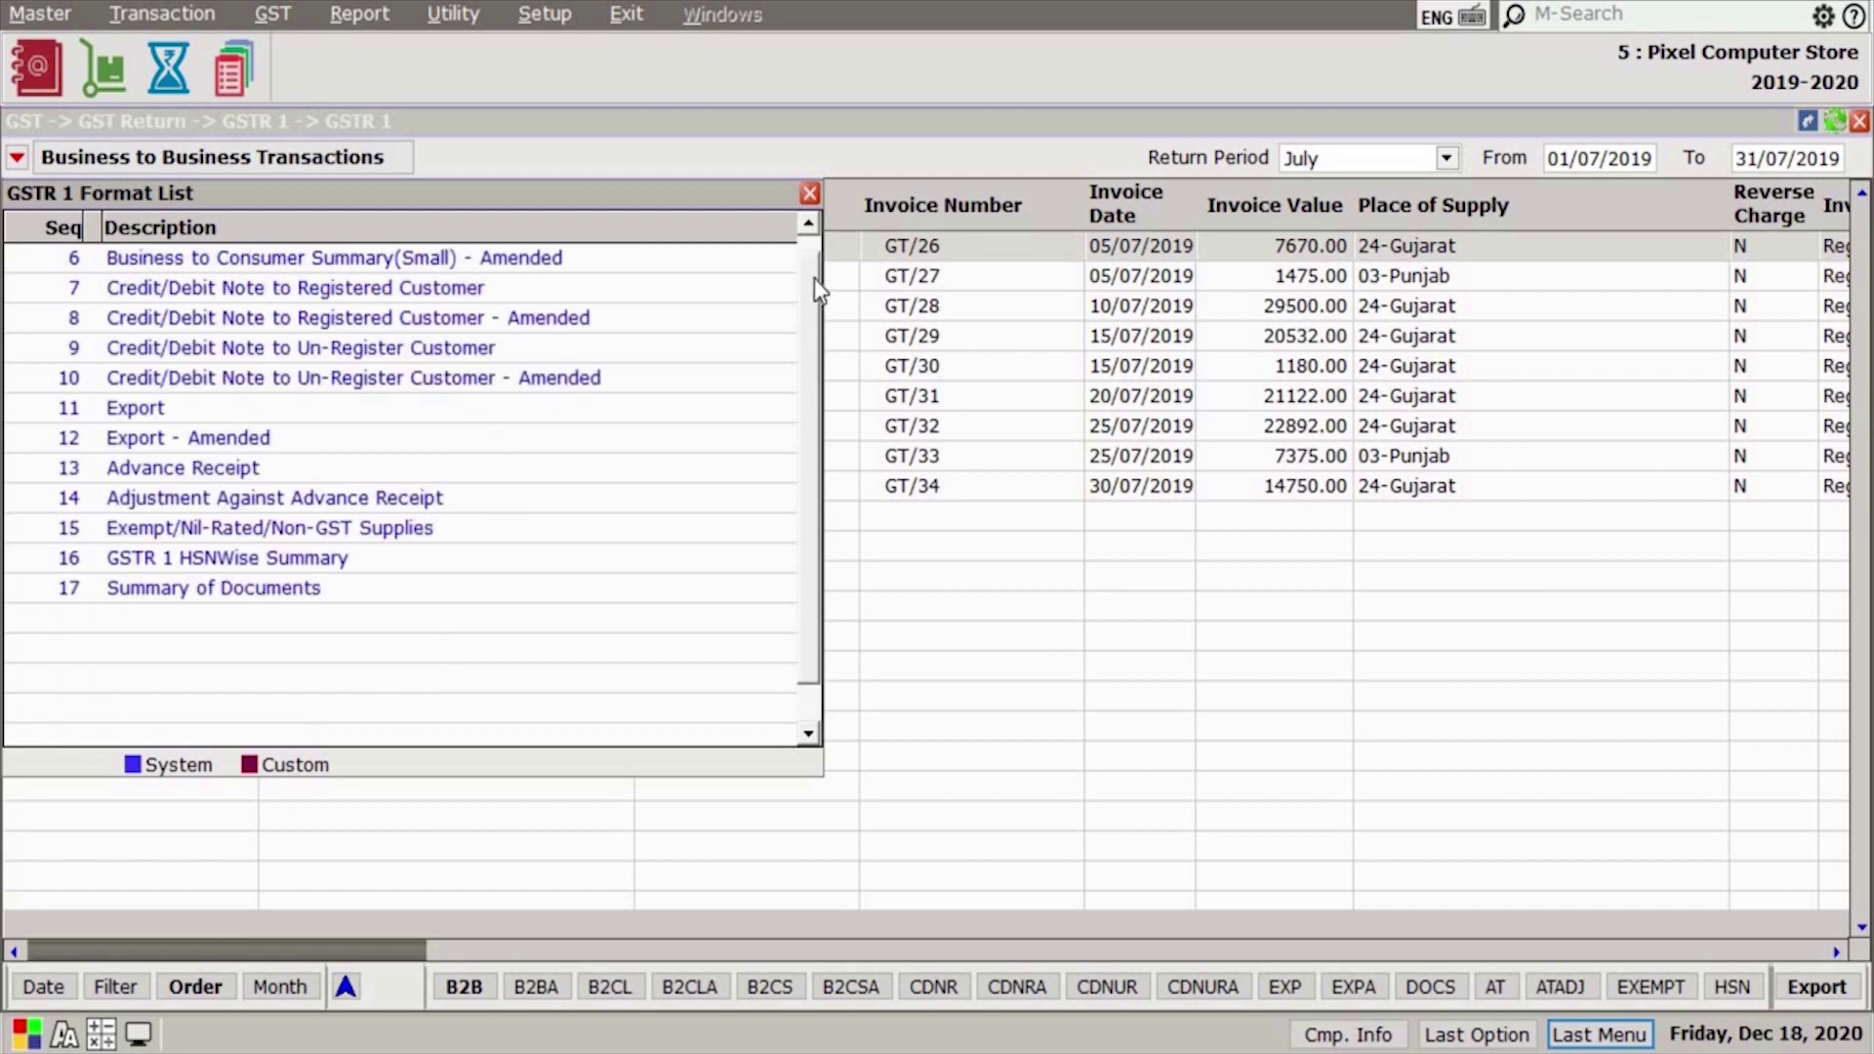
{"action": "left_click", "coordinate": [976, 553]}
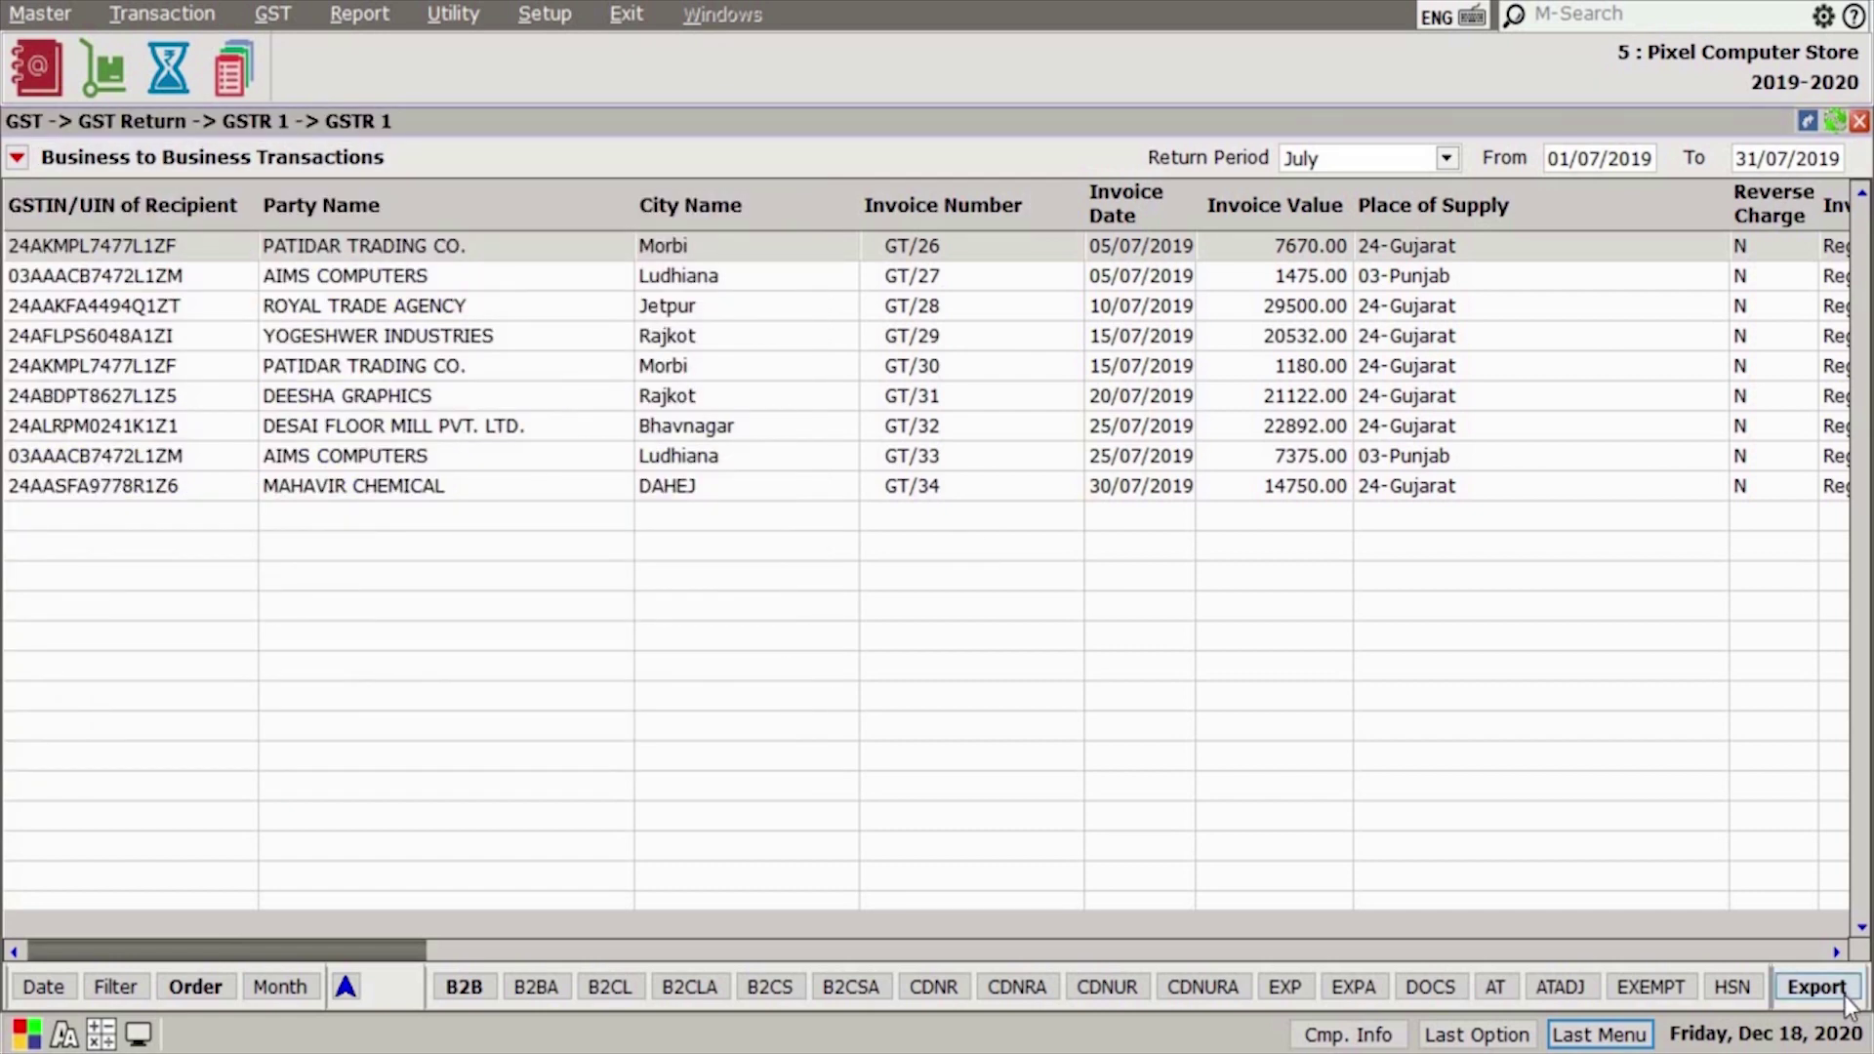
Export GSTR 1 in Json format as GSTR1_072019 to F:\ and close the return.
{"action": "left_click", "coordinate": [1842, 999]}
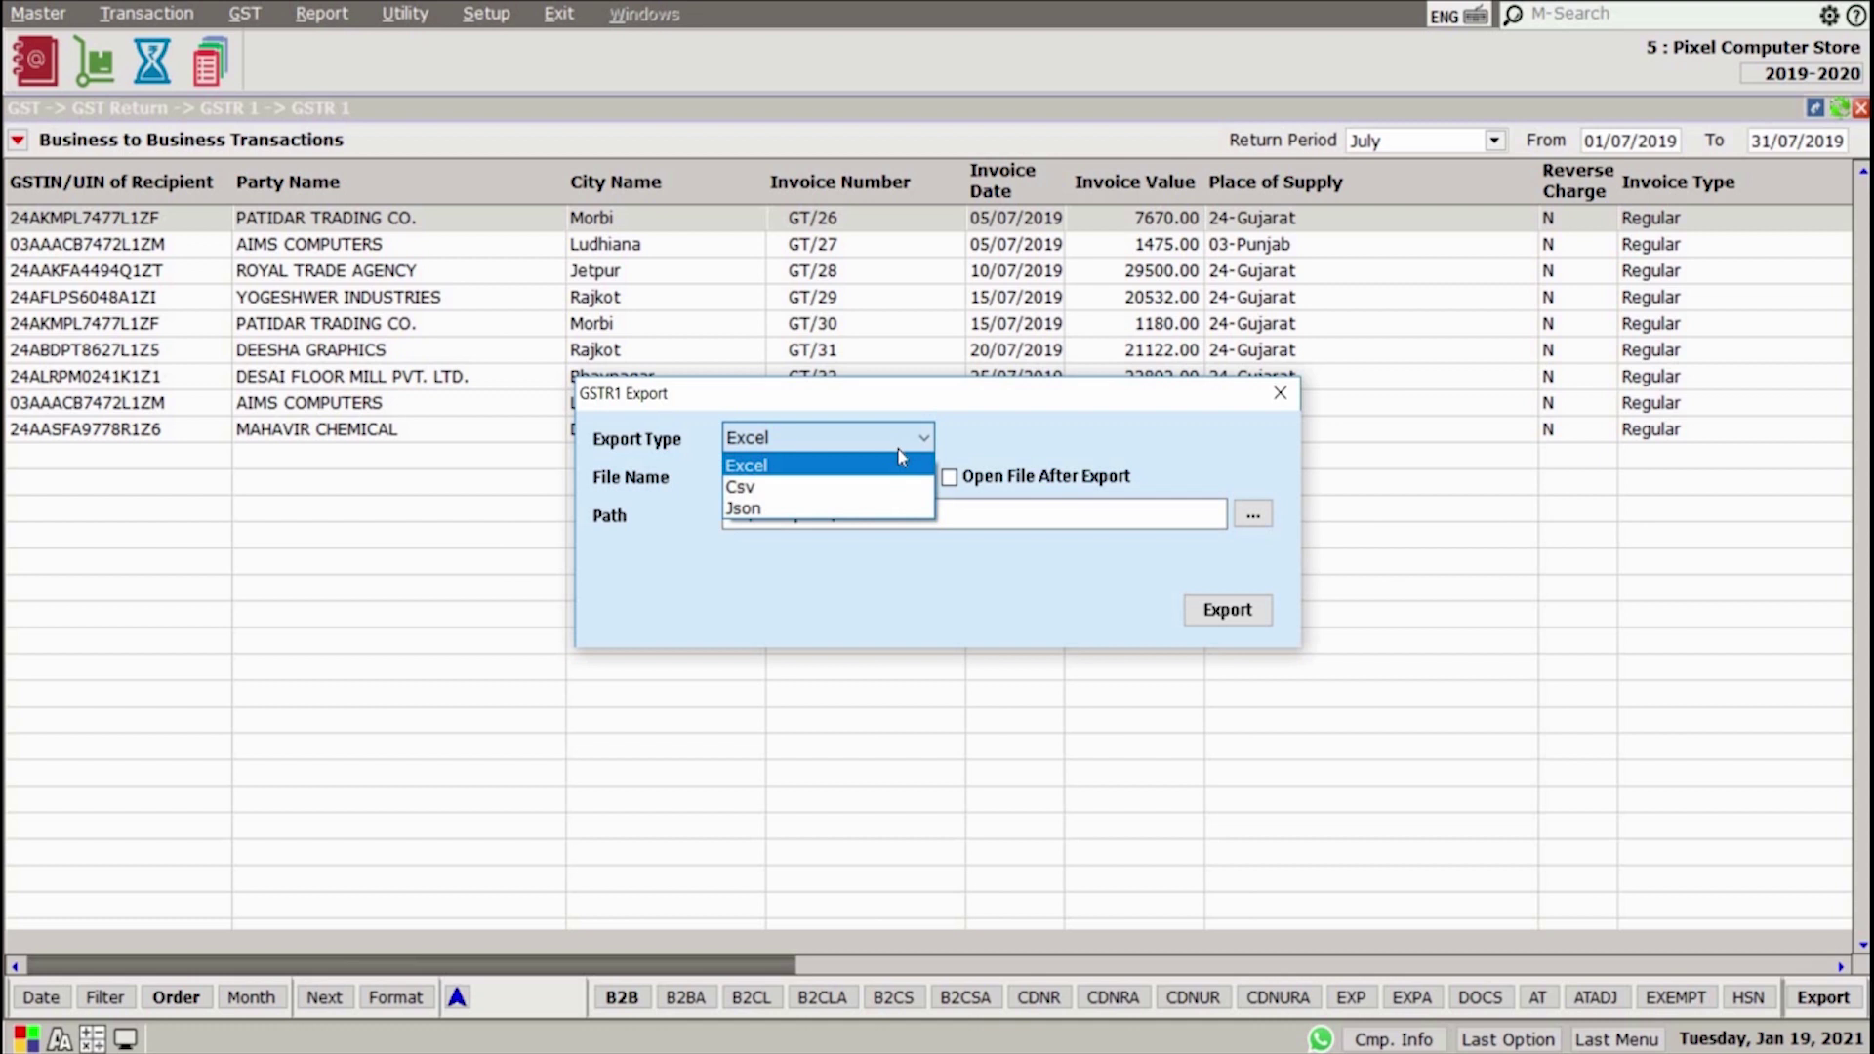
{"action": "left_click", "coordinate": [744, 509]}
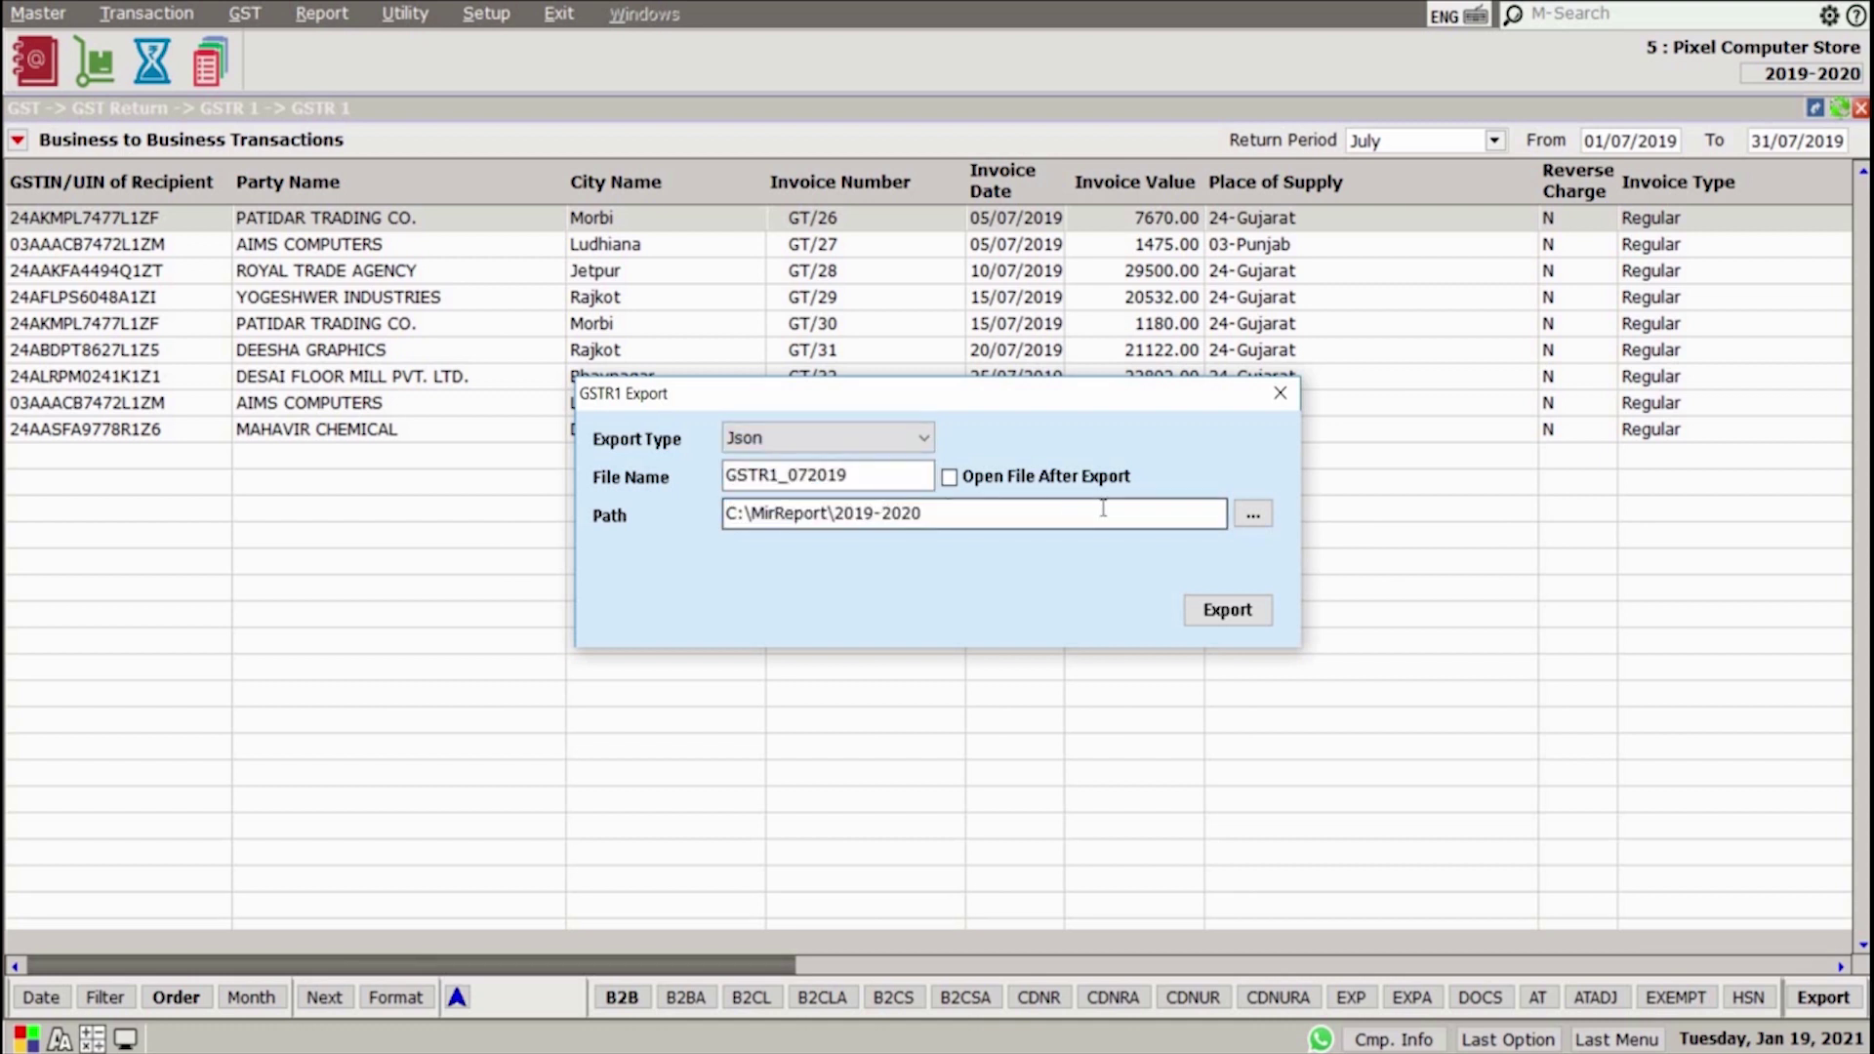
{"action": "left_click", "coordinate": [1253, 514]}
{"action": "left_click_drag", "start_coordinate": [1168, 540], "coordinate": [1154, 659]}
{"action": "left_click", "coordinate": [883, 558]}
{"action": "left_click", "coordinate": [1032, 776]}
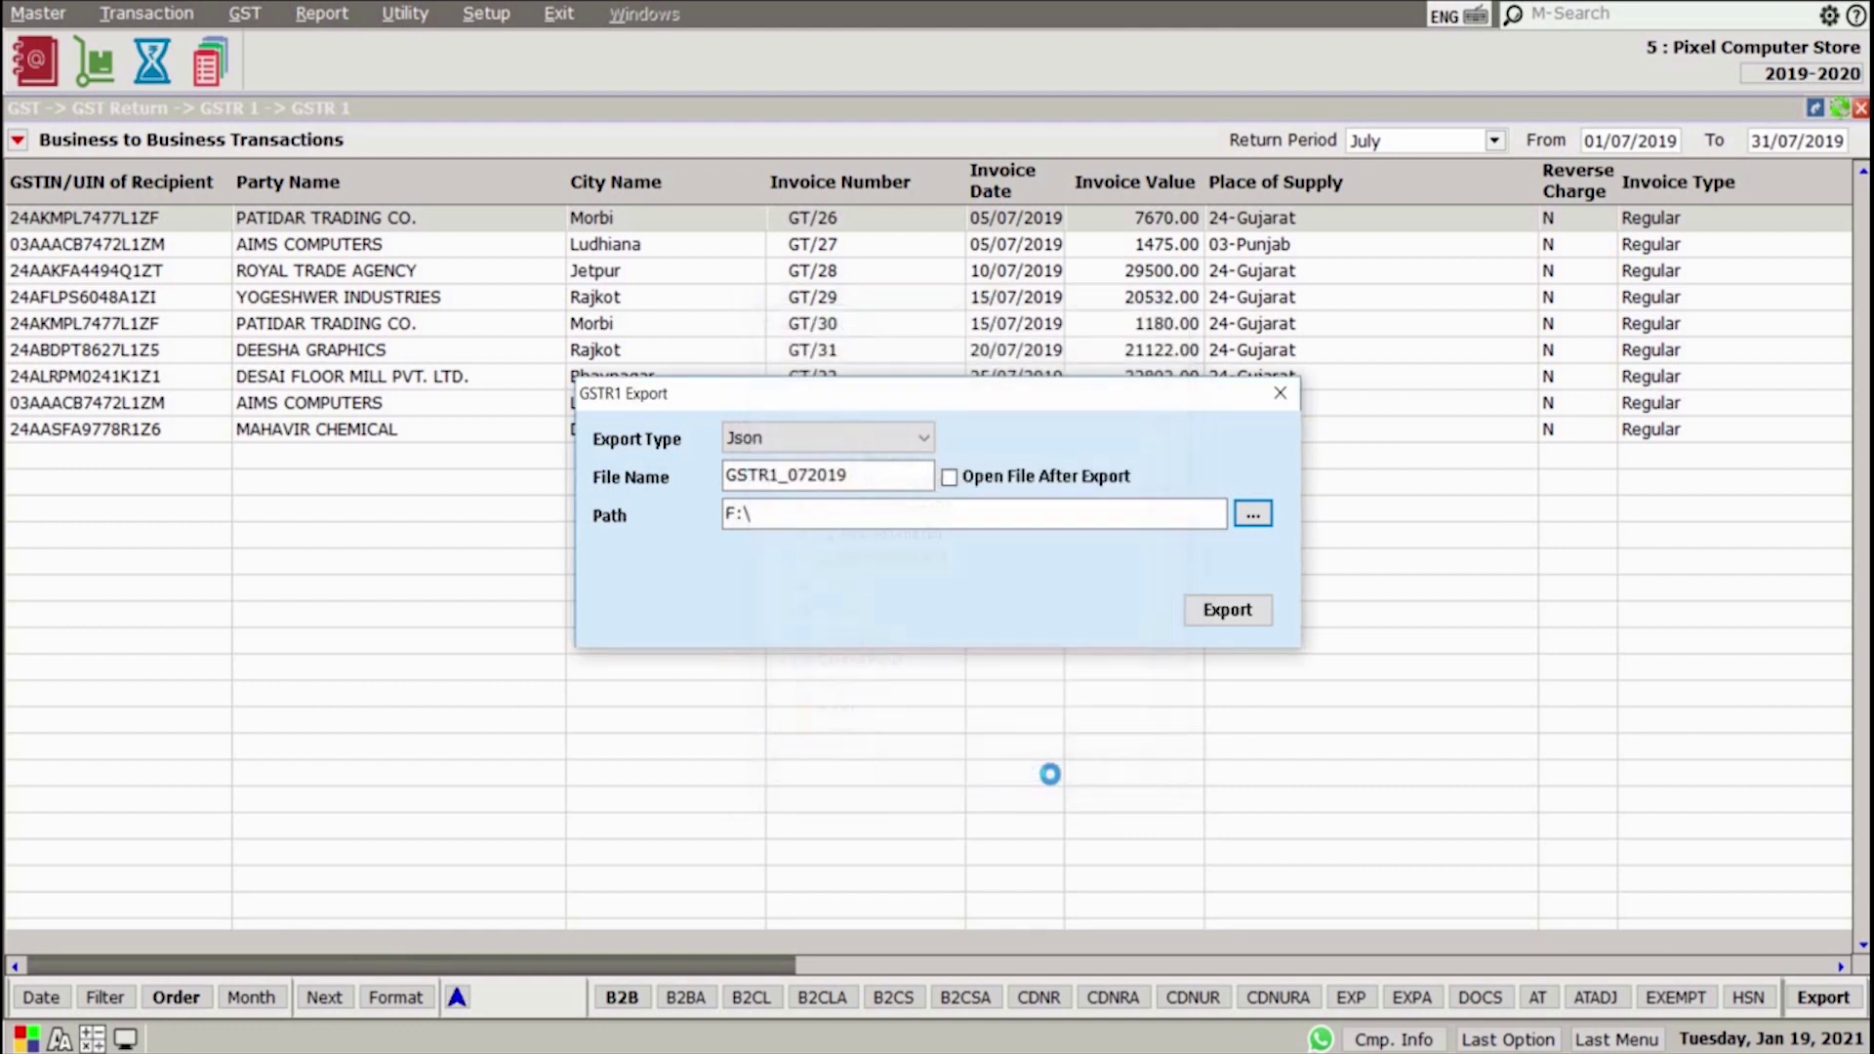
{"action": "left_click", "coordinate": [1257, 621]}
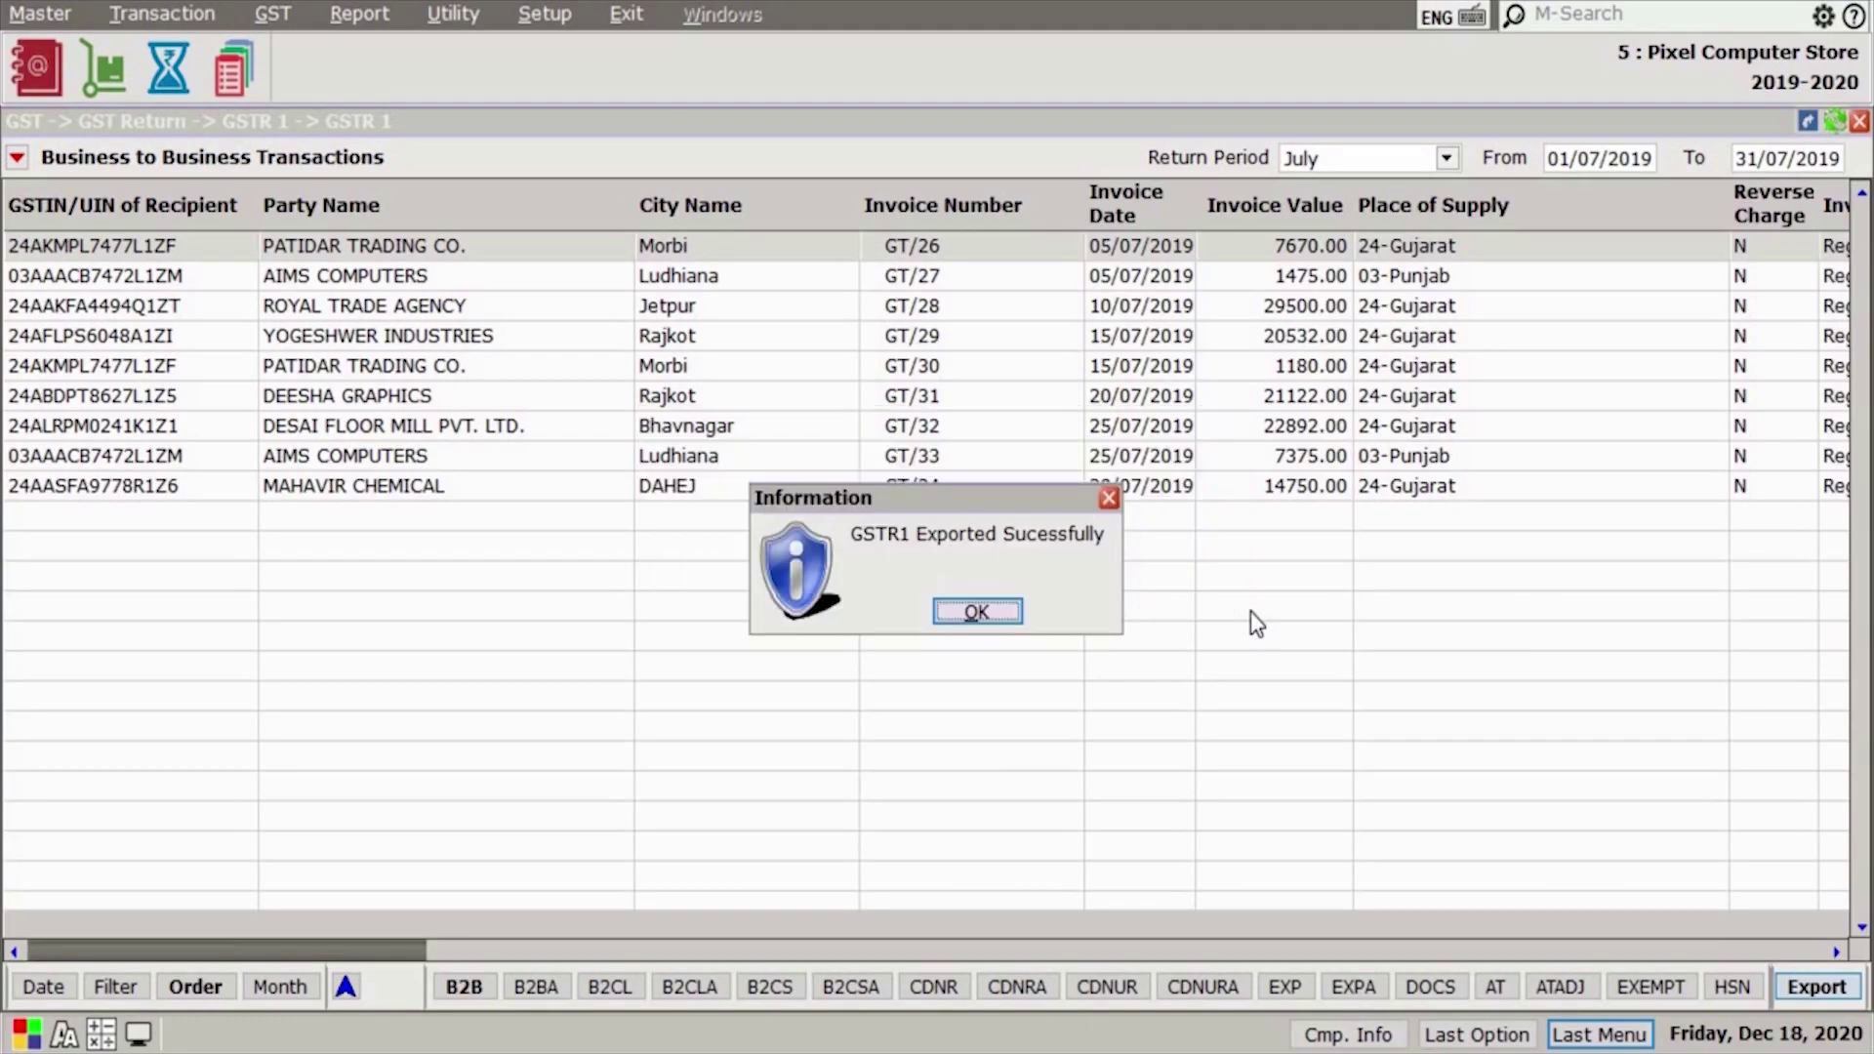
{"action": "key", "text": "Return"}
{"action": "key", "text": "Escape"}
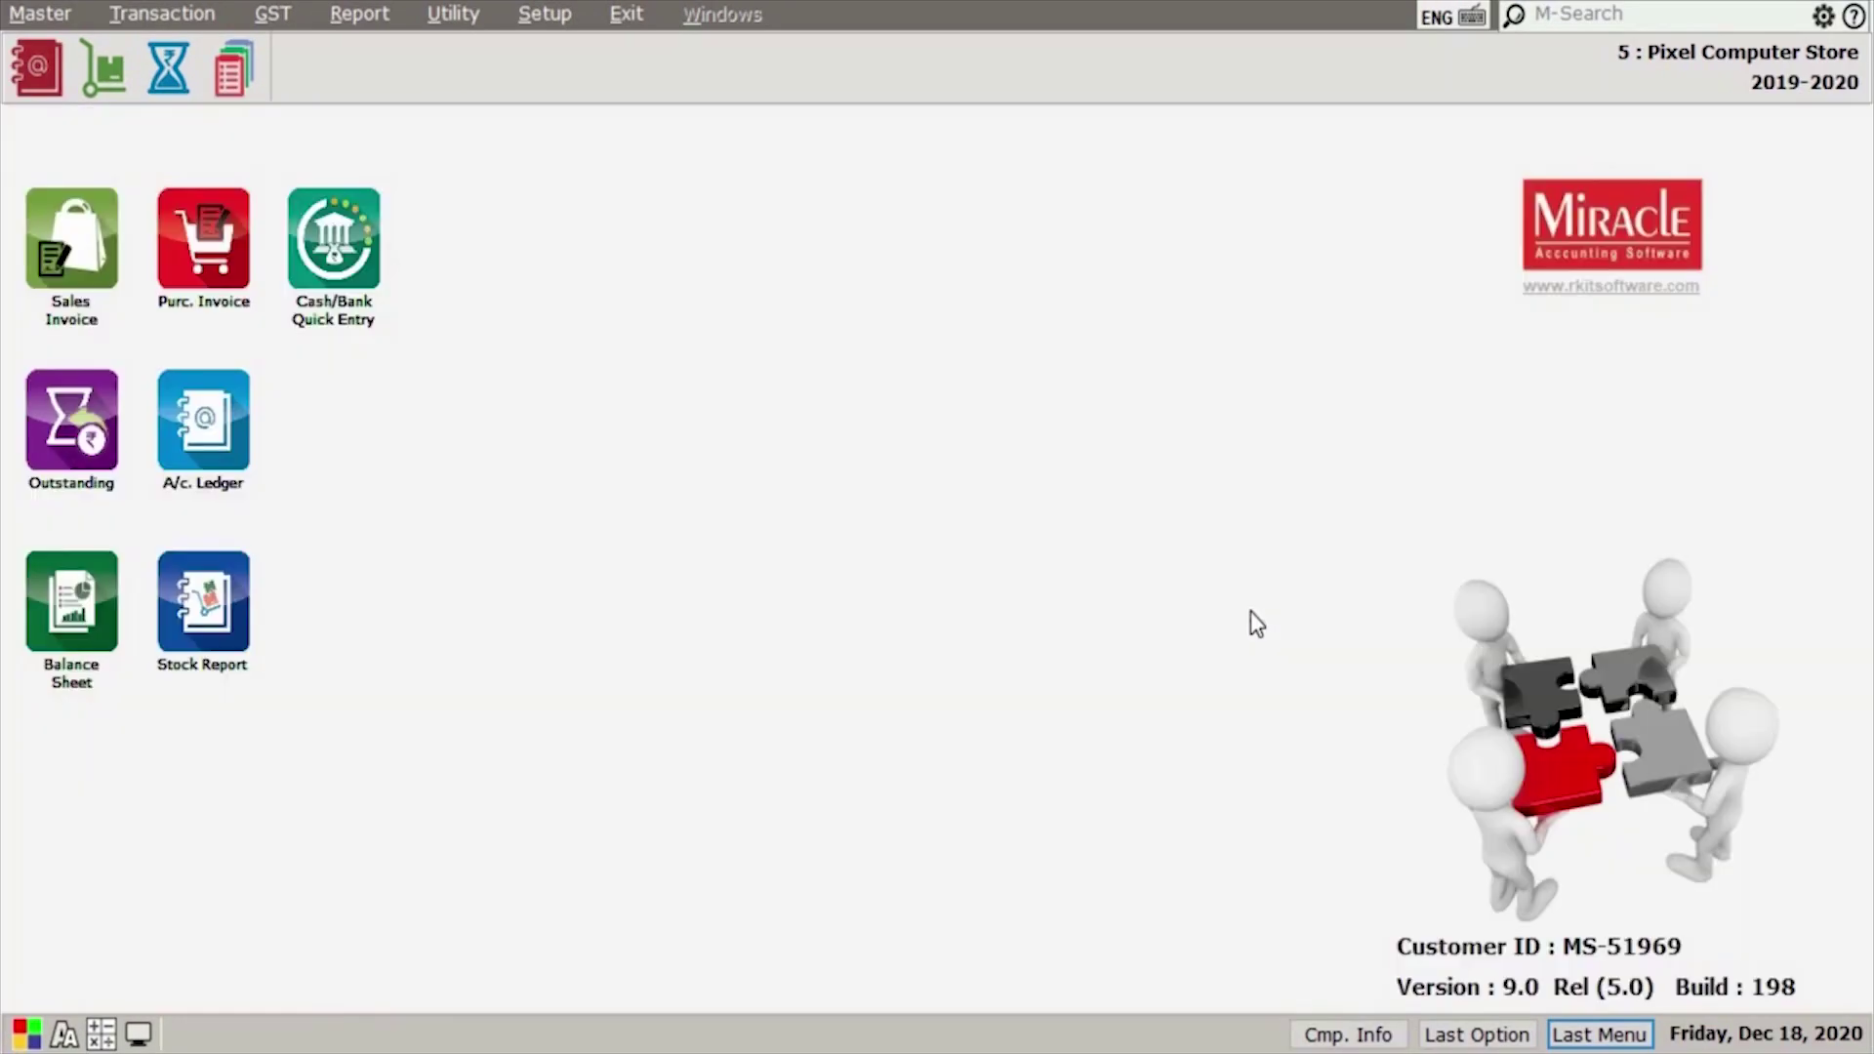
Open the GSTR 2 return for July and look across its Business to Business columns.
{"action": "left_click", "coordinate": [273, 13]}
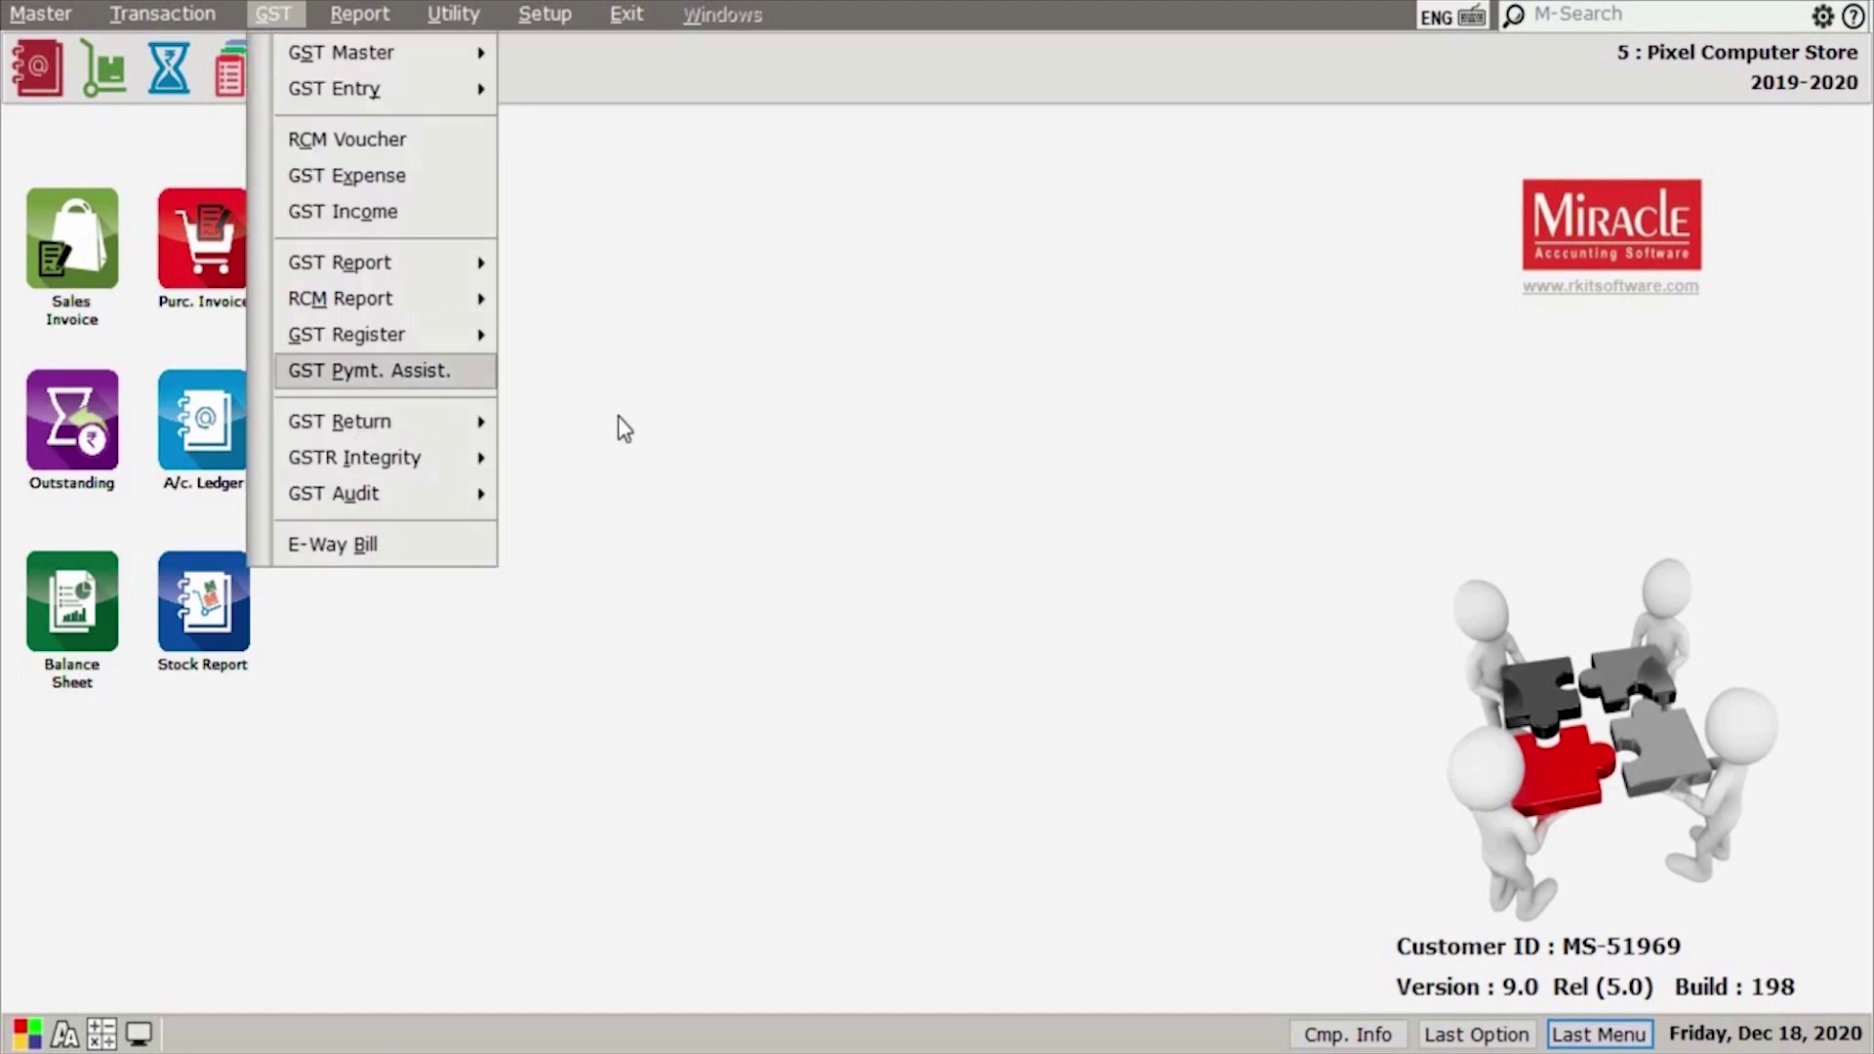
{"action": "mouse_move", "coordinate": [356, 418]}
{"action": "left_click", "coordinate": [631, 524]}
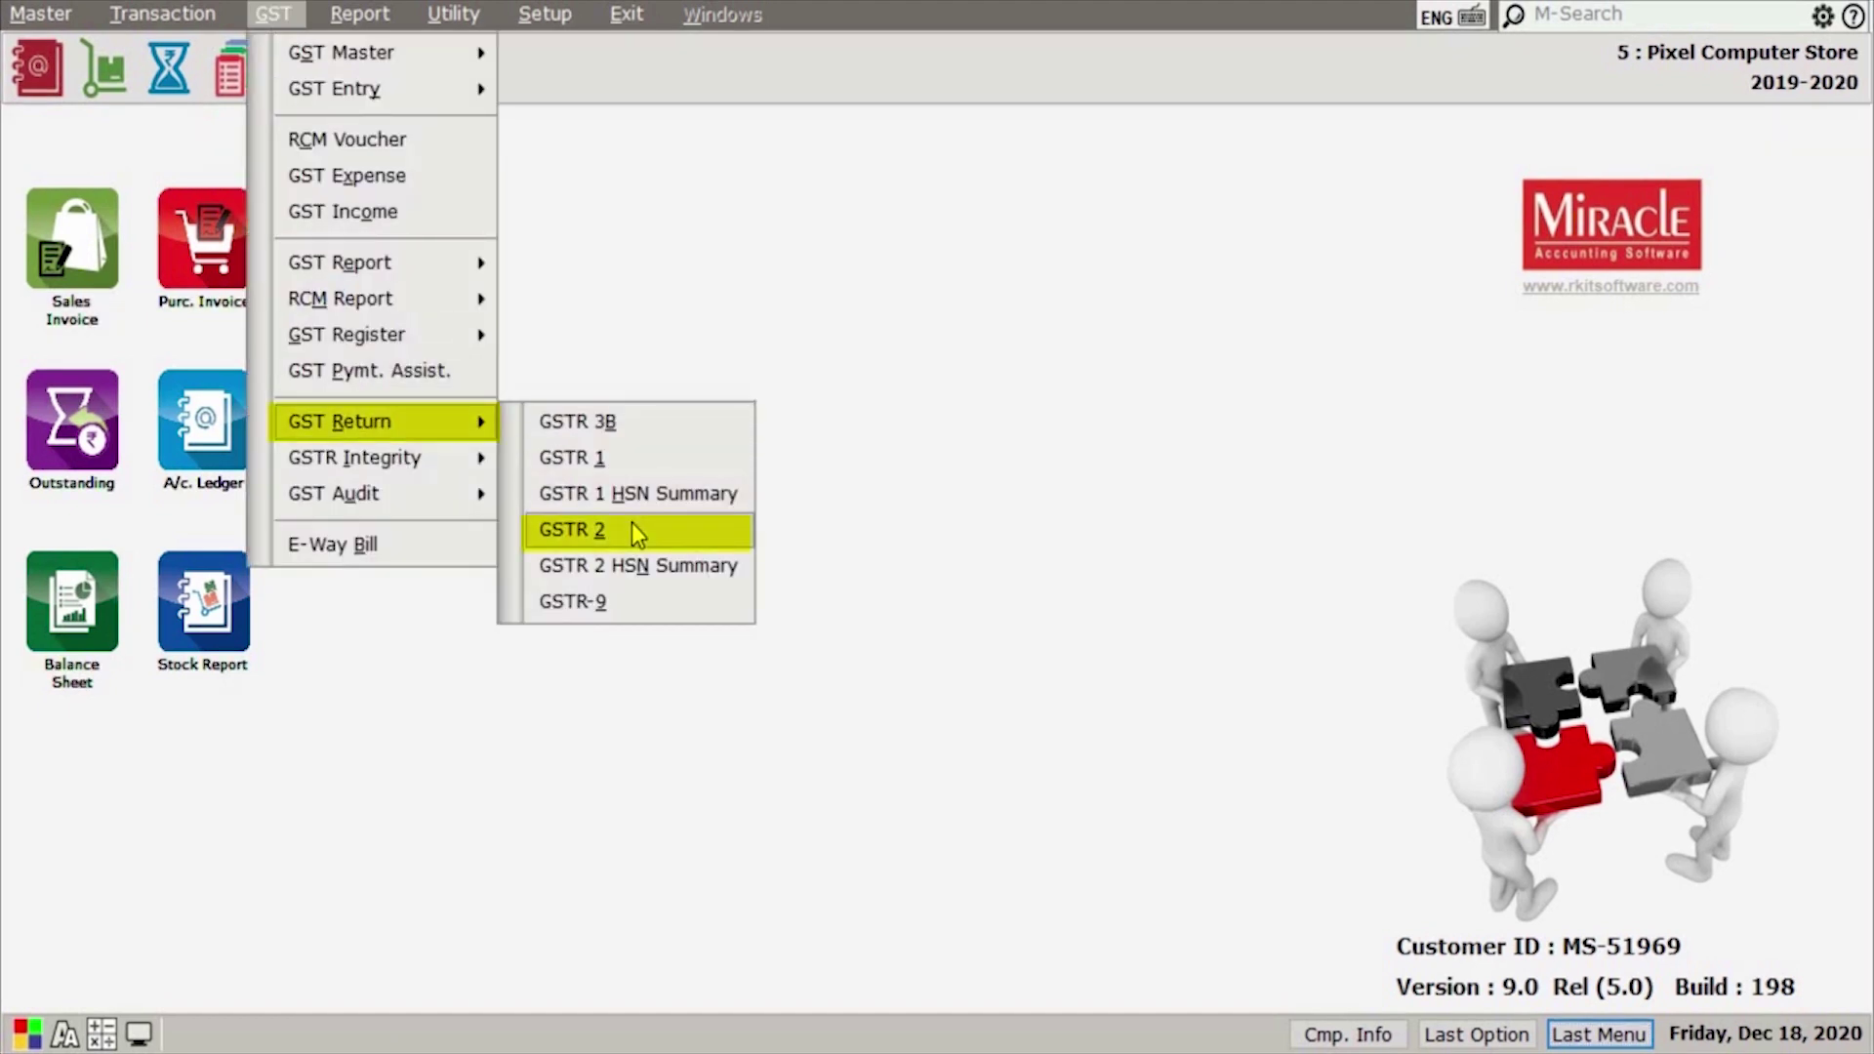
{"action": "left_click", "coordinate": [631, 524]}
{"action": "left_click", "coordinate": [956, 563]}
{"action": "left_click", "coordinate": [975, 689]}
{"action": "left_click", "coordinate": [962, 613]}
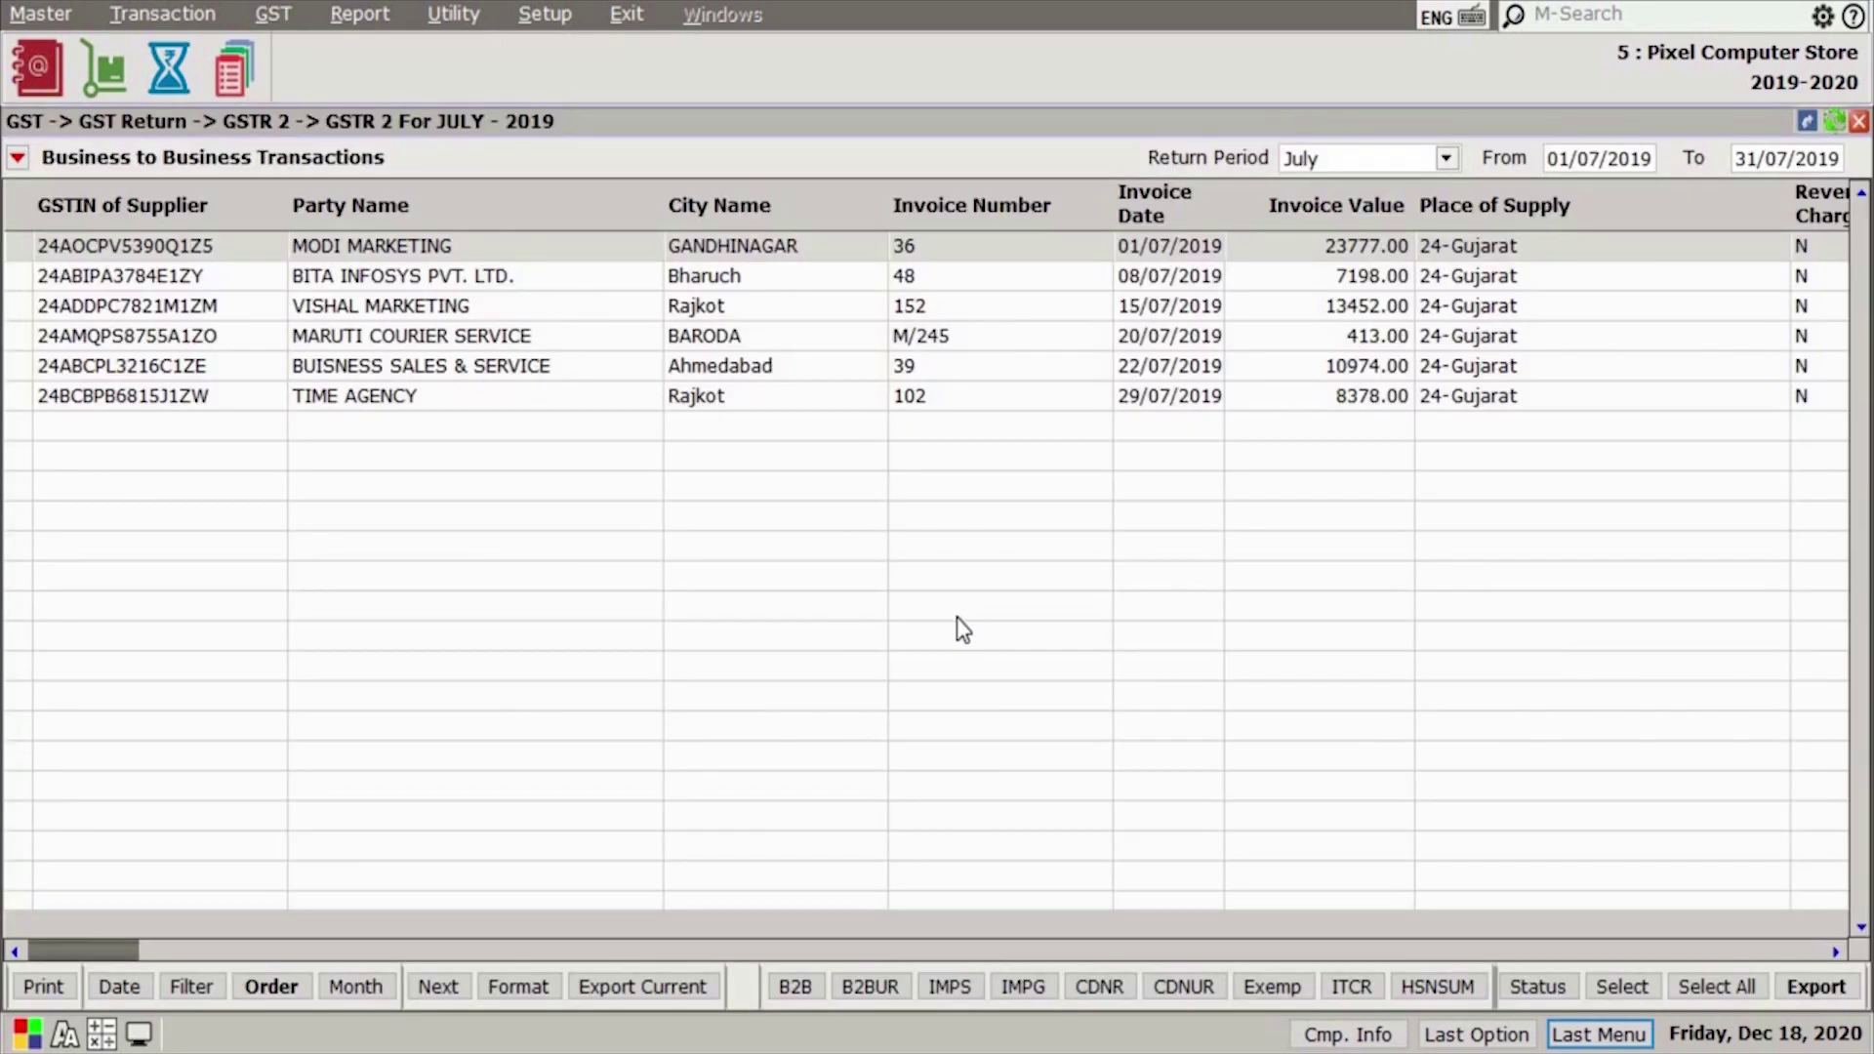
{"action": "left_click_drag", "start_coordinate": [107, 951], "coordinate": [559, 973]}
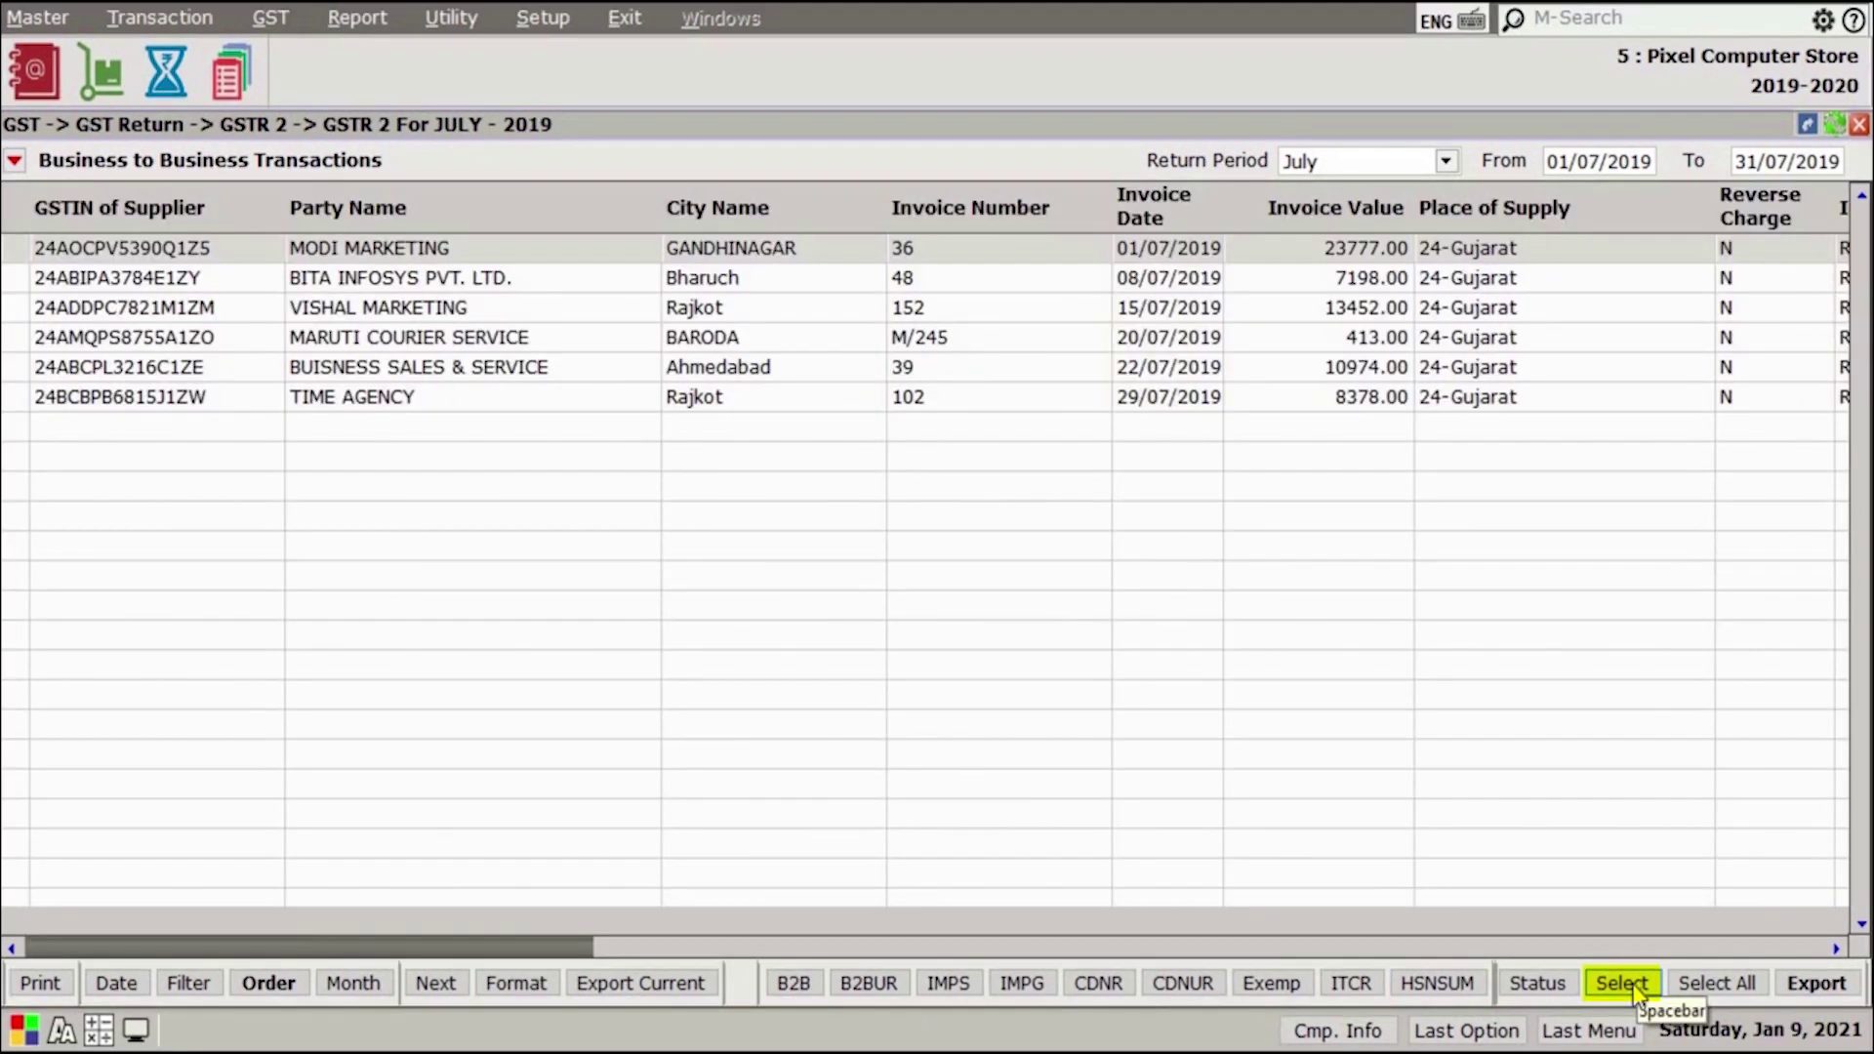
Mark the MODI MARKETING and BITA INFOSYS PVT. LTD. invoices in GSTR 2 and set their status to Accepted.
{"action": "left_click", "coordinate": [1632, 987]}
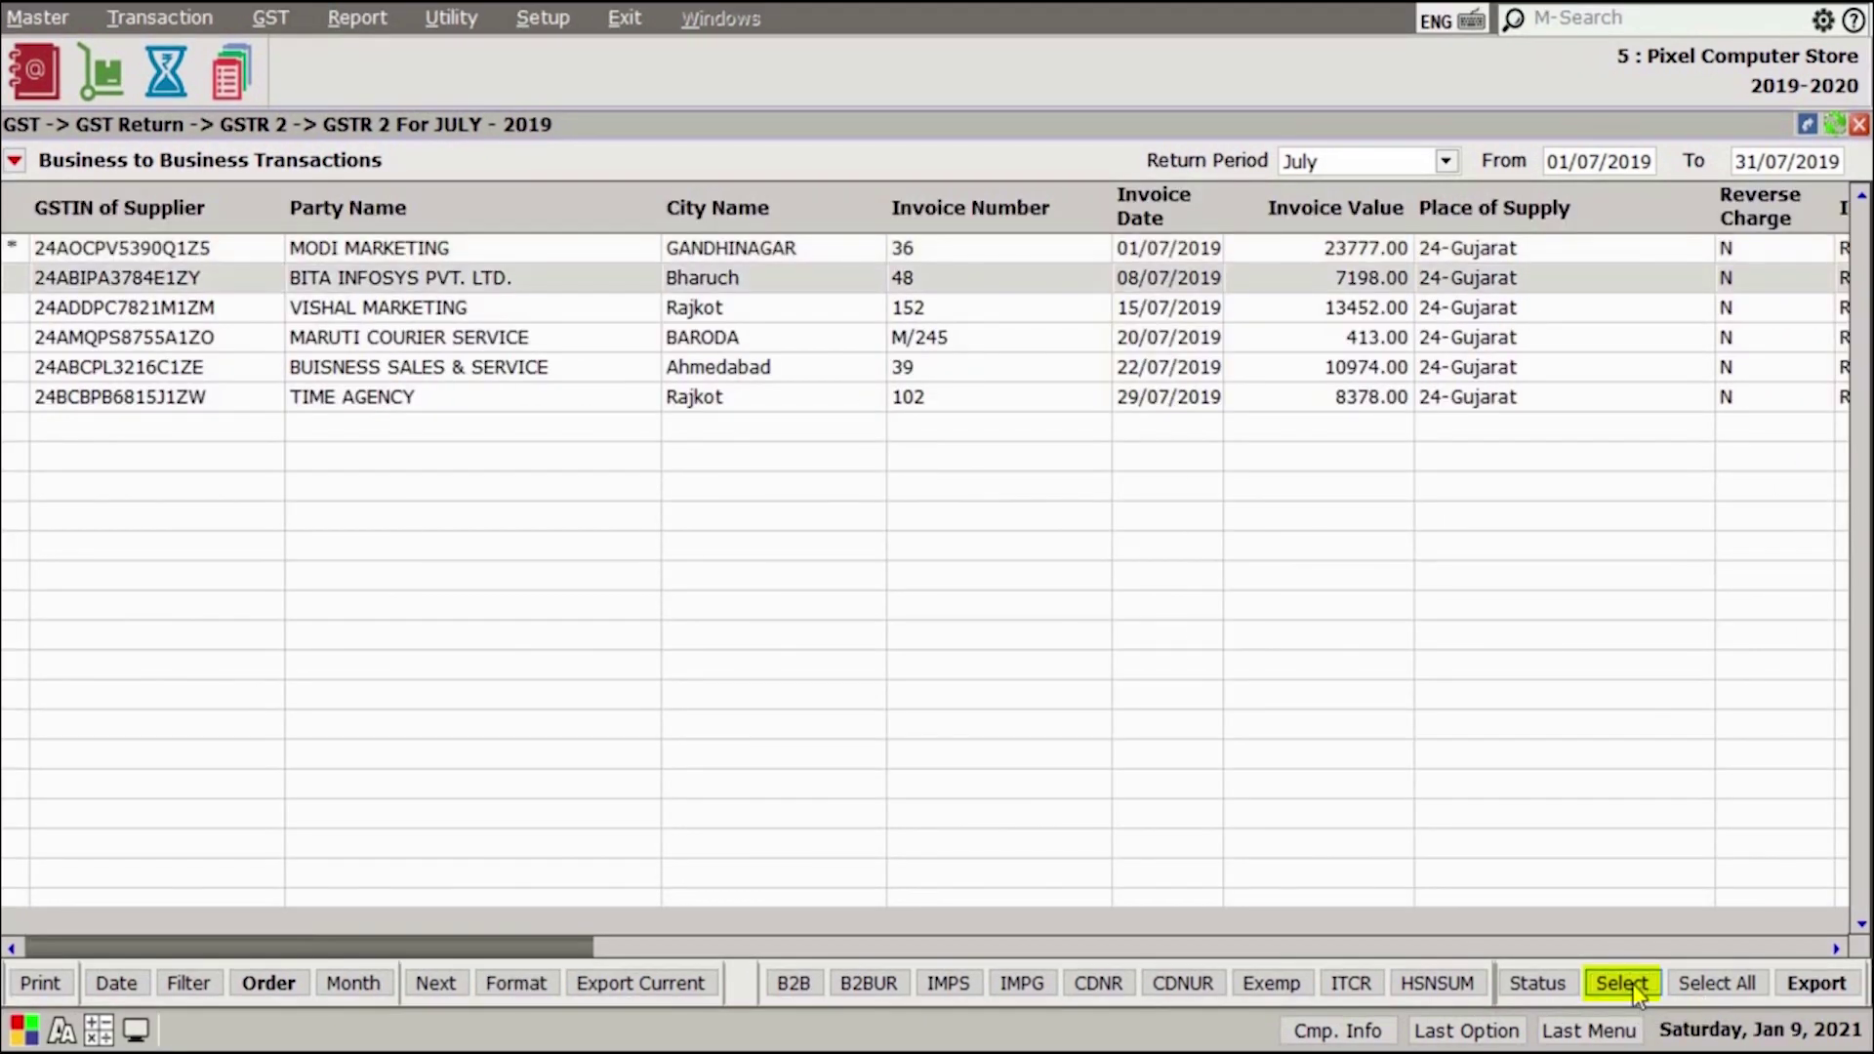
{"action": "left_click", "coordinate": [1624, 986]}
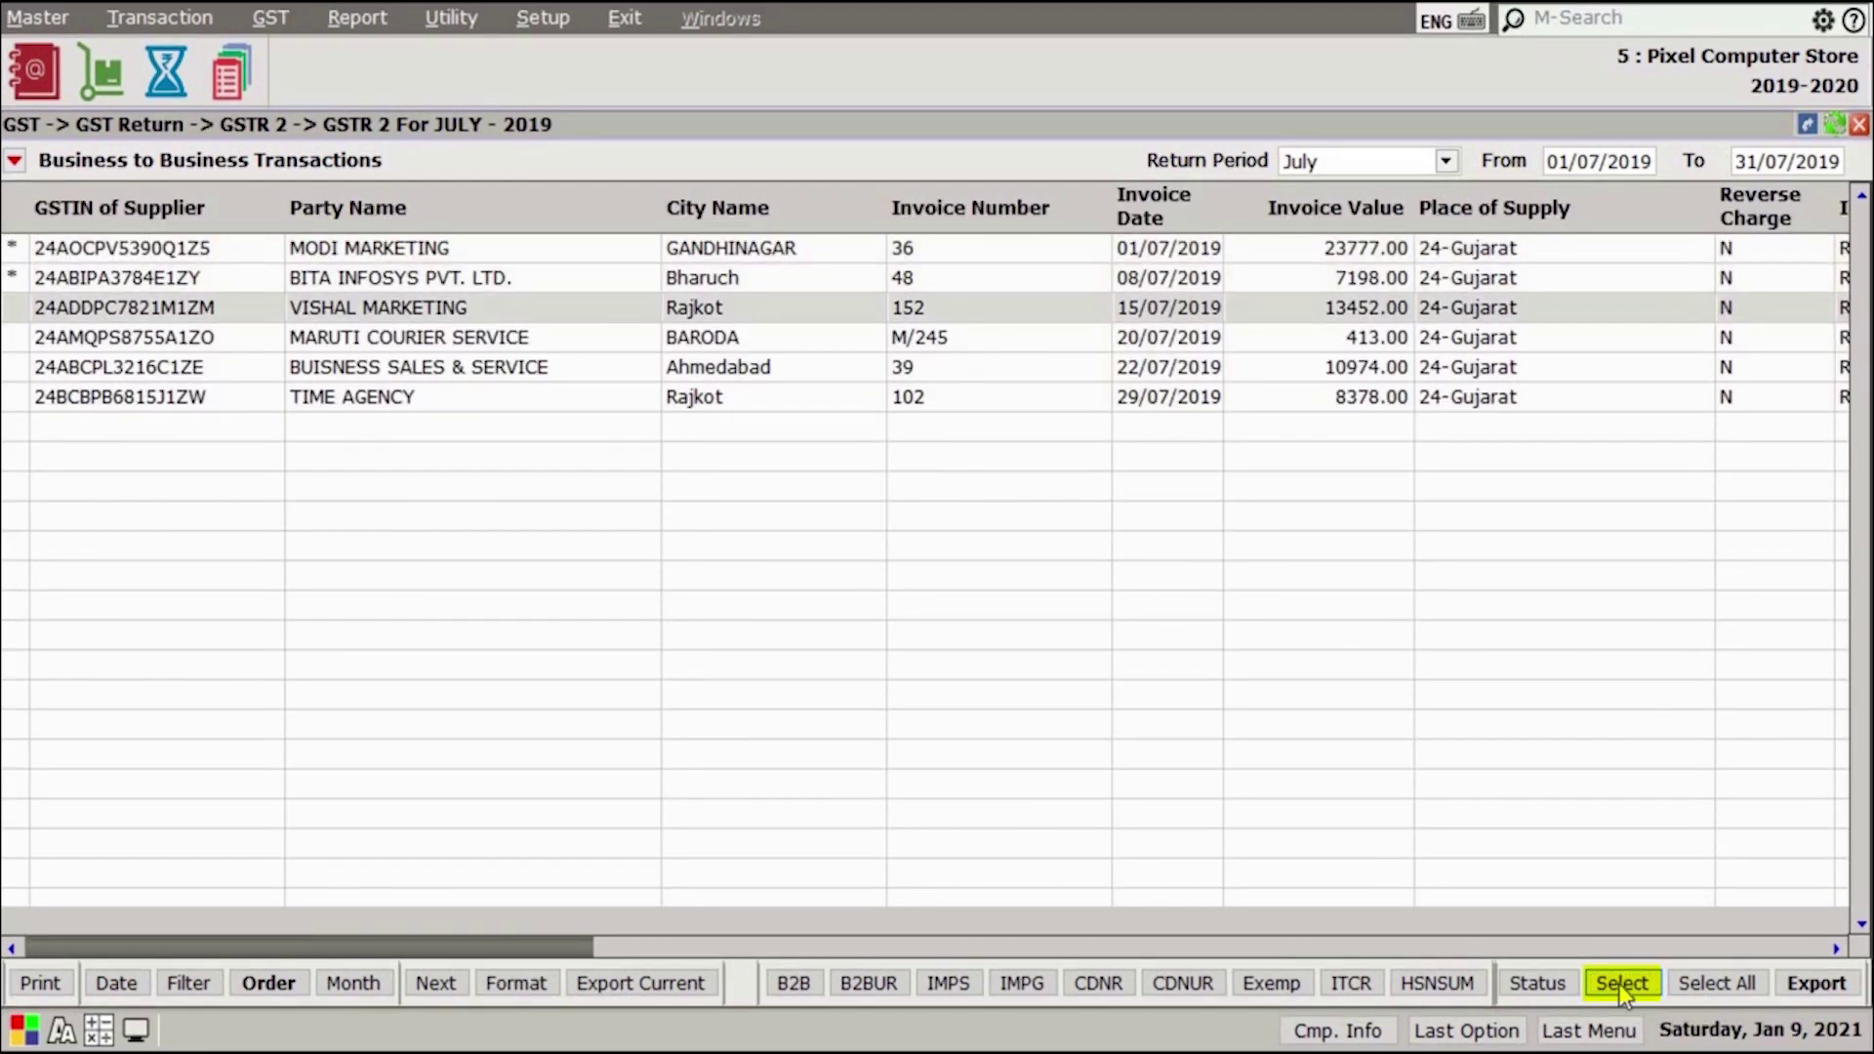
{"action": "left_click", "coordinate": [1552, 982]}
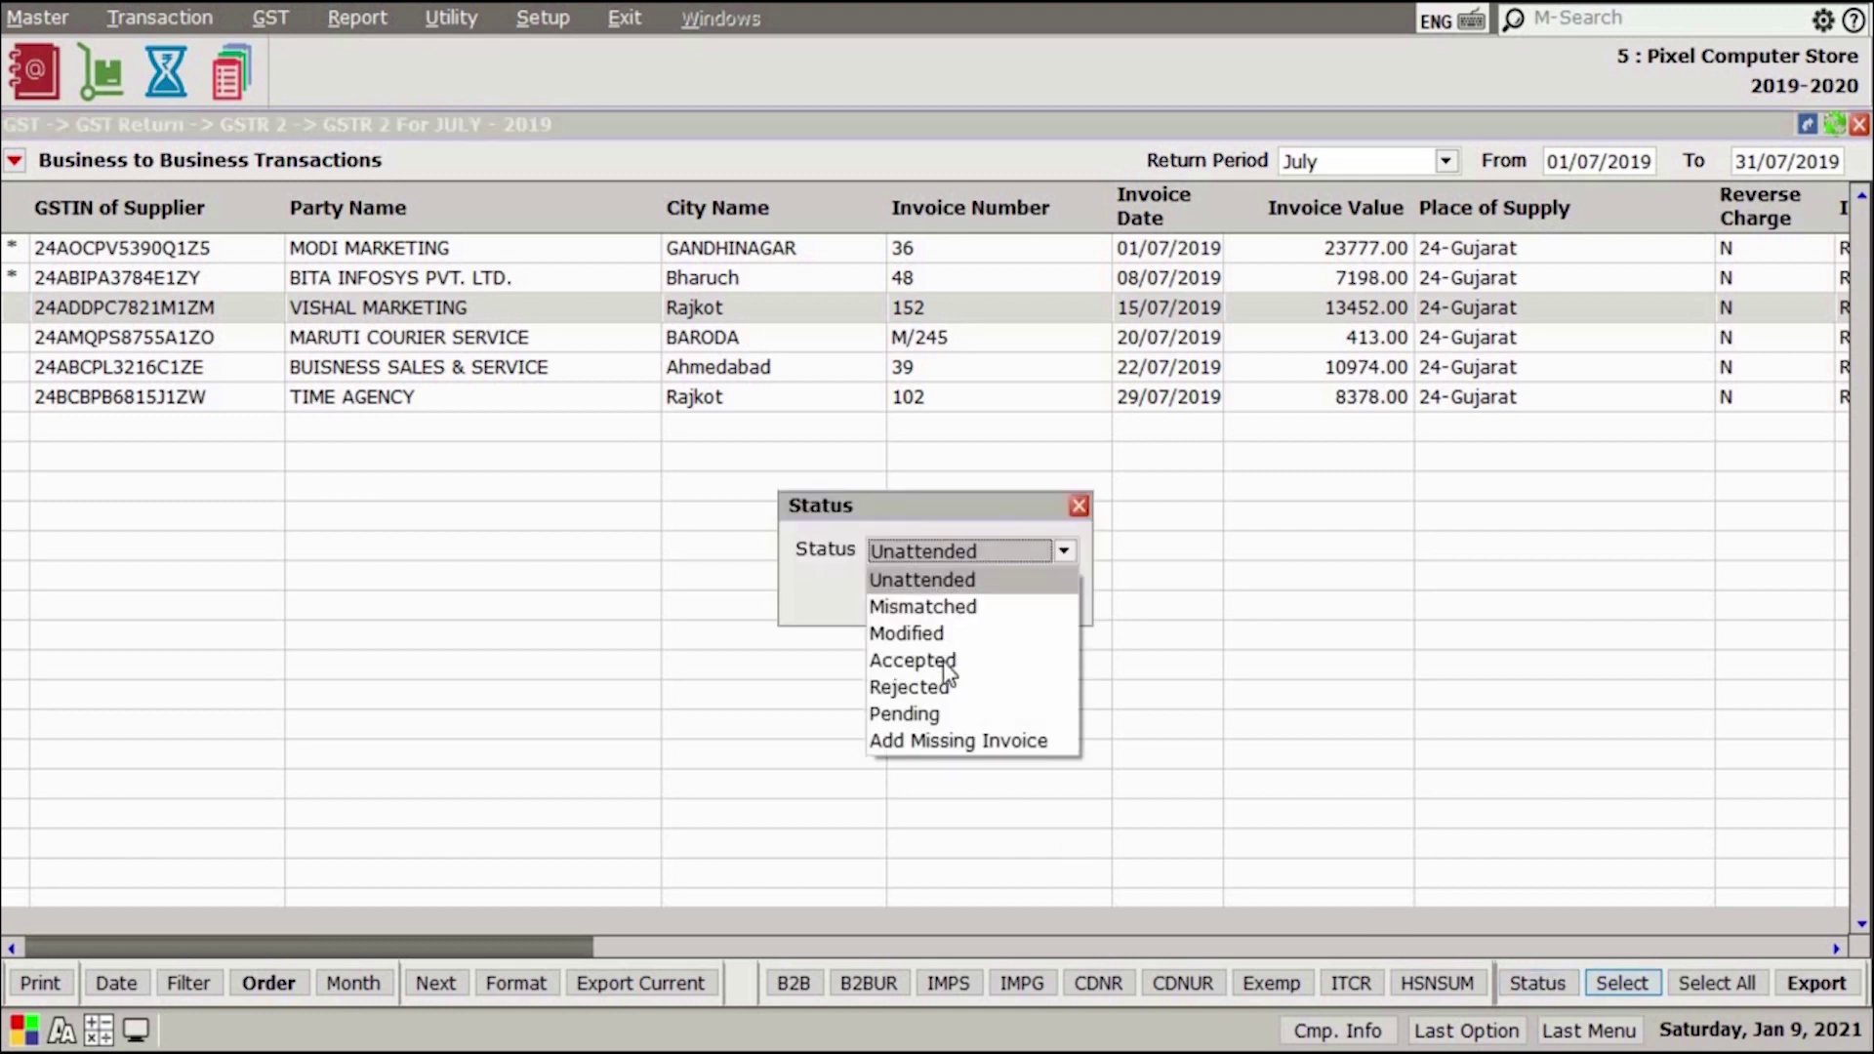
{"action": "left_click", "coordinate": [946, 663]}
{"action": "left_click", "coordinate": [960, 601]}
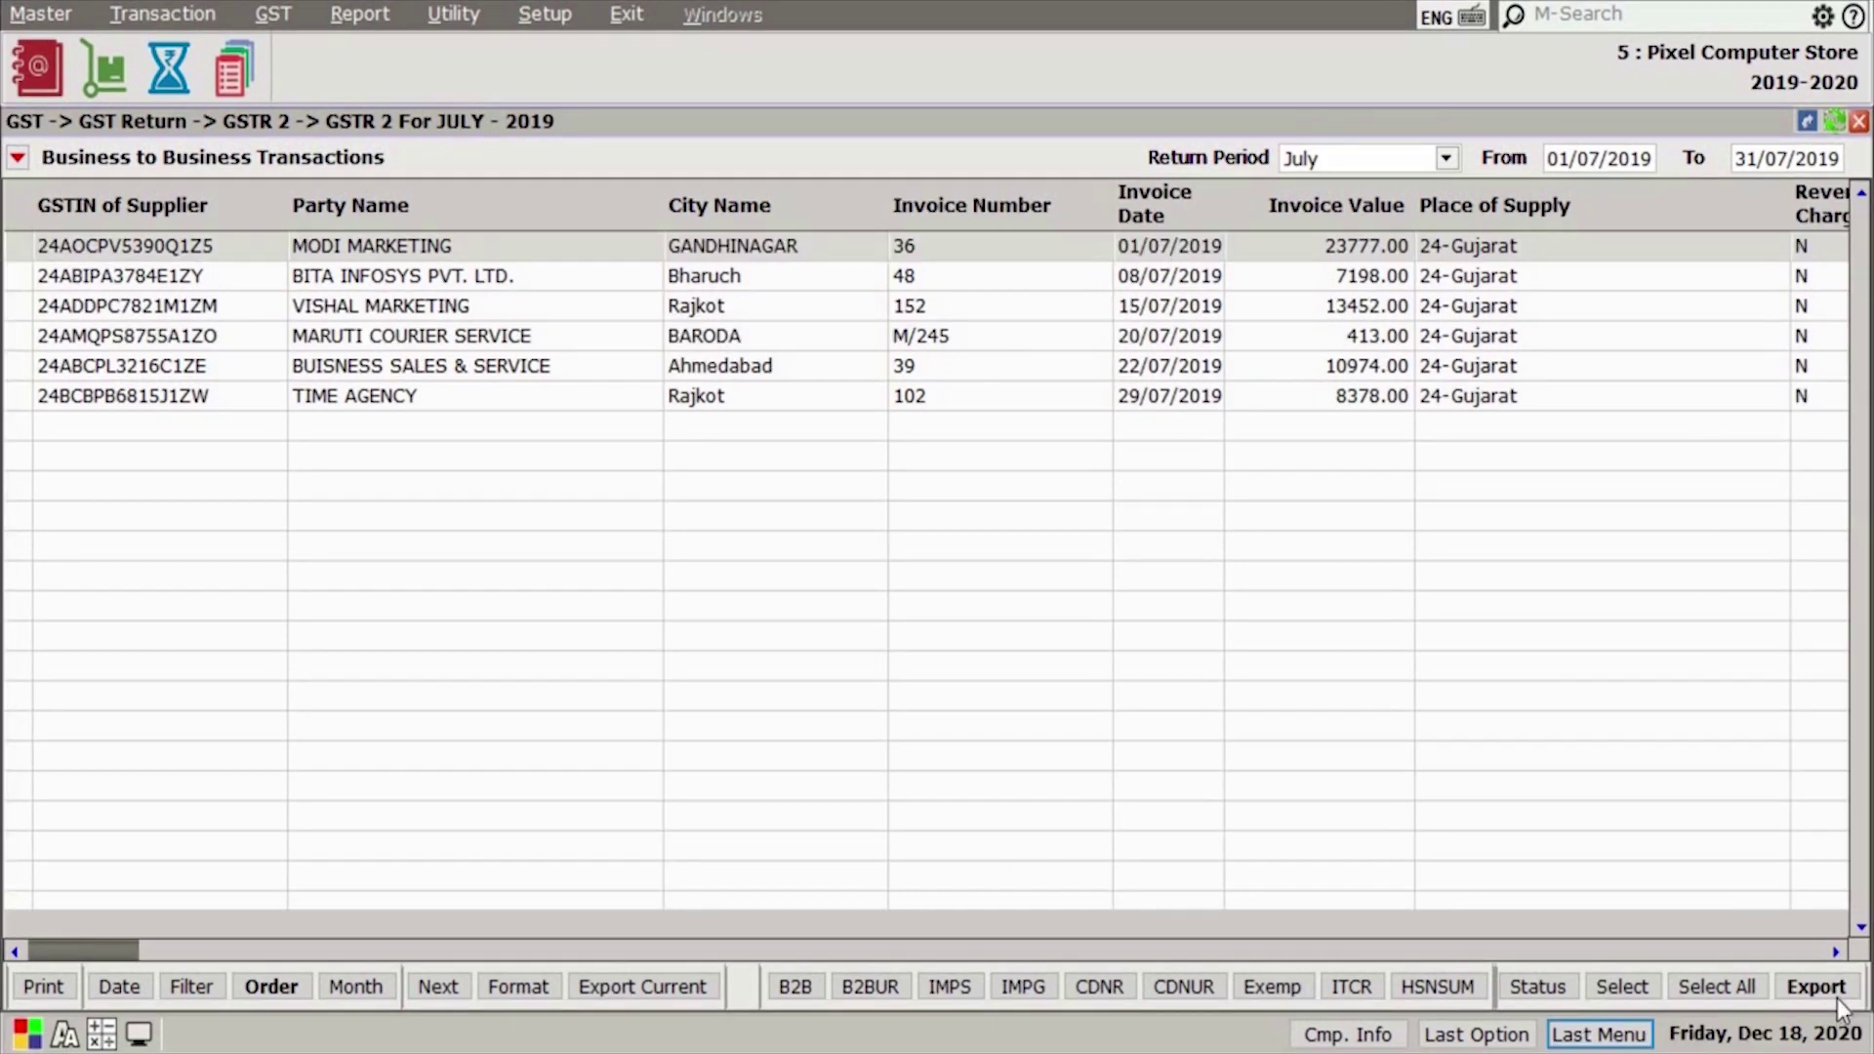
Export GSTR 2 in Excel format as GSTR2_072019 to F:\MirReport\2019-2020 and close the return.
{"action": "left_click", "coordinate": [1816, 982]}
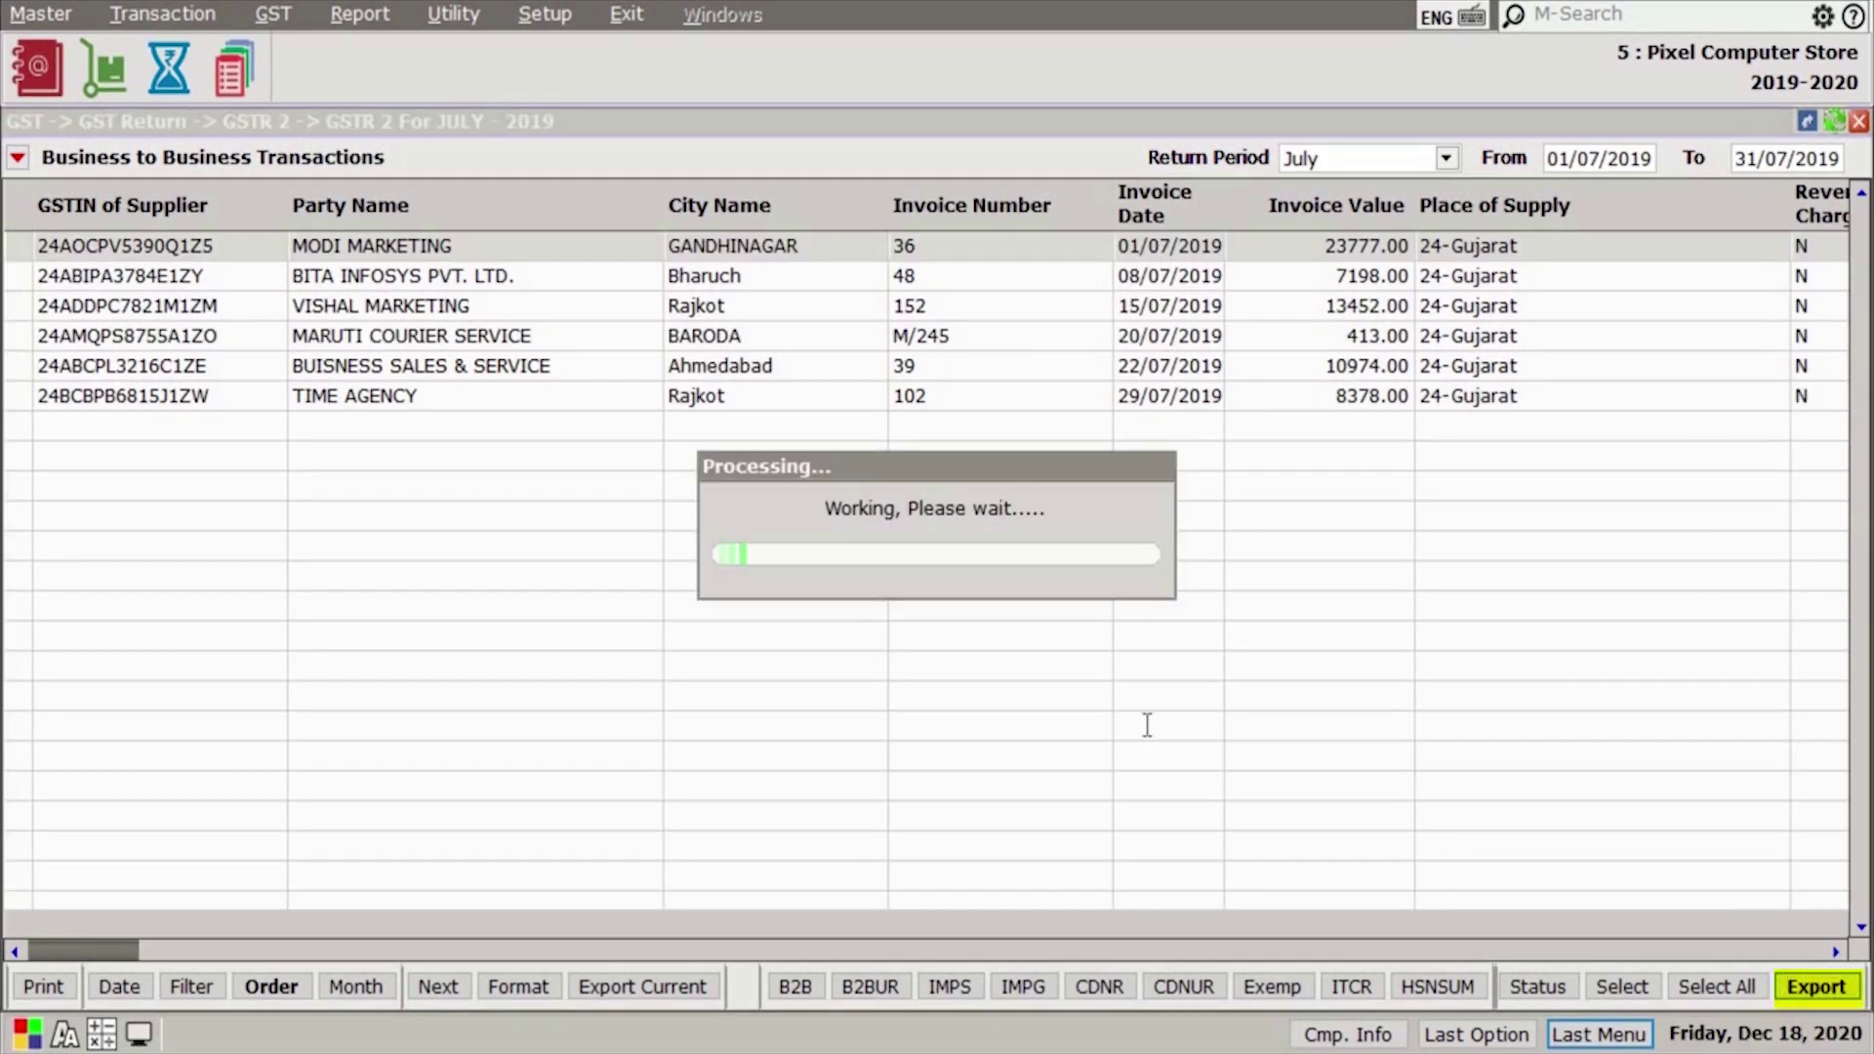
{"action": "left_click", "coordinate": [852, 806]}
{"action": "left_click", "coordinate": [888, 418]}
{"action": "left_click", "coordinate": [890, 435]}
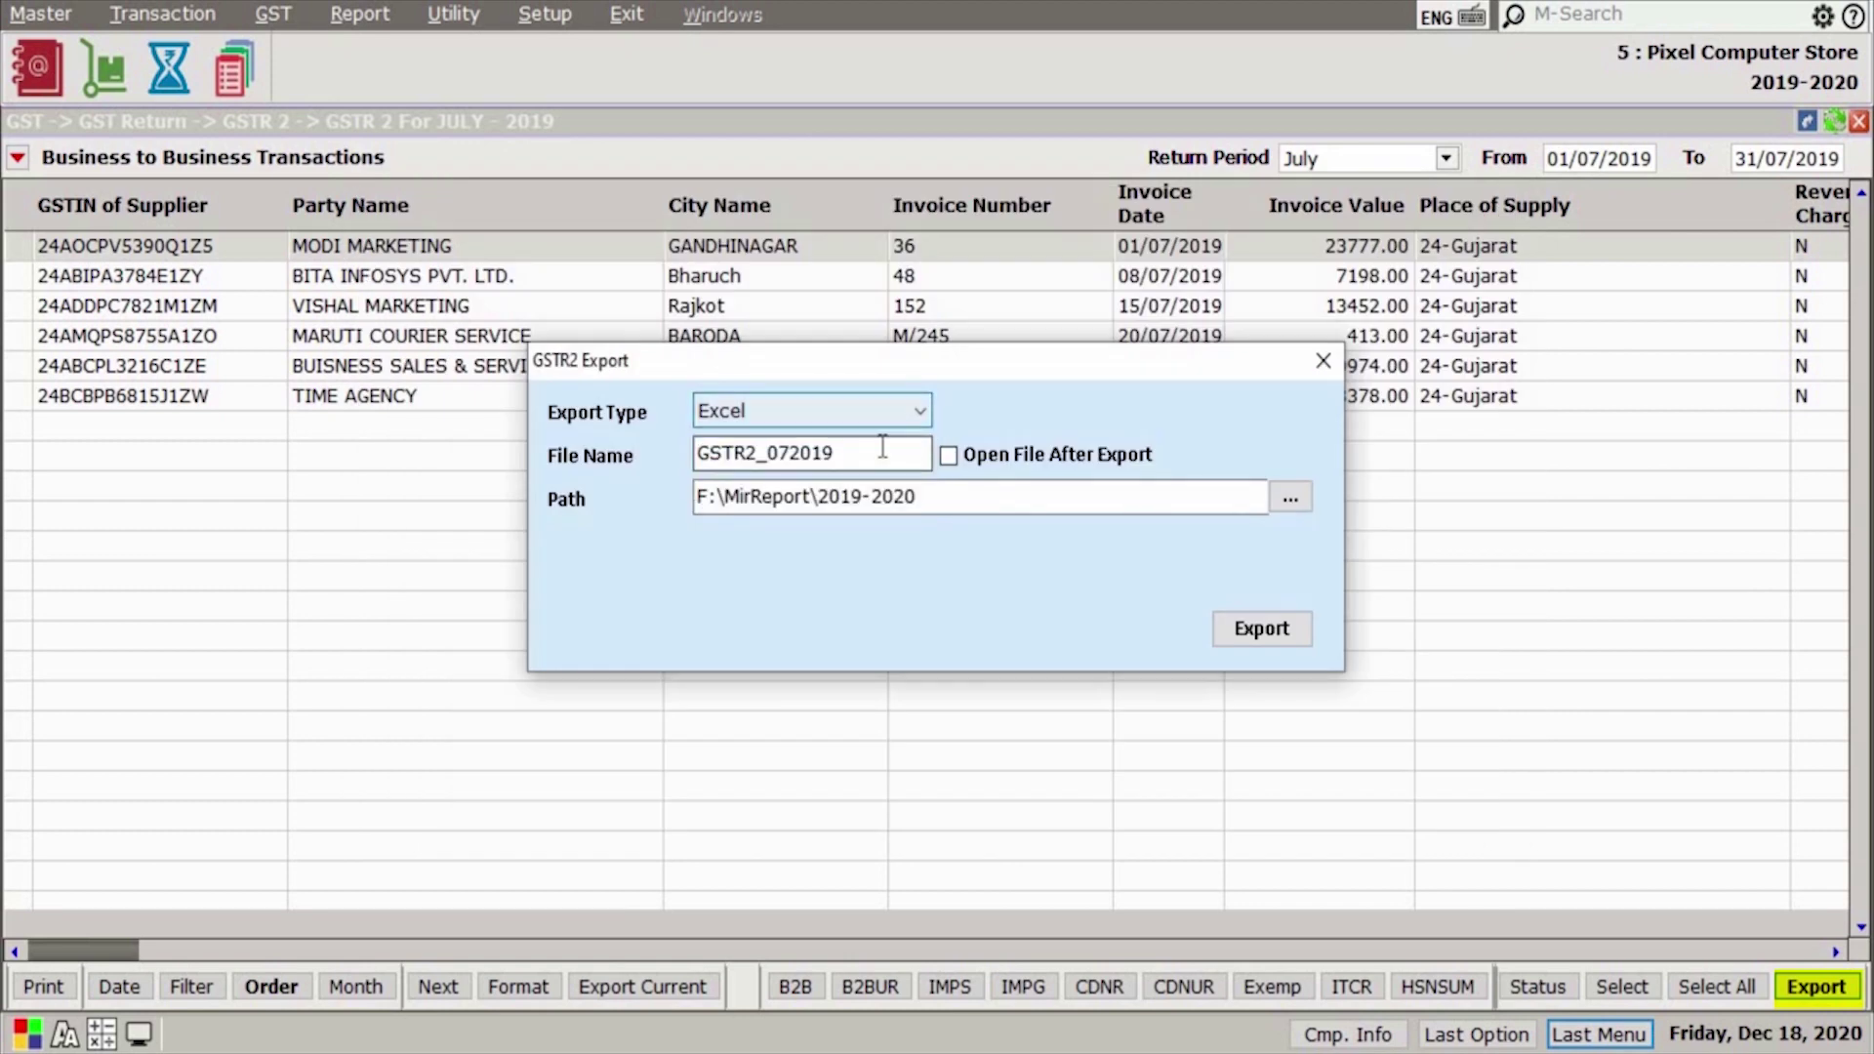
{"action": "left_click", "coordinate": [1275, 631]}
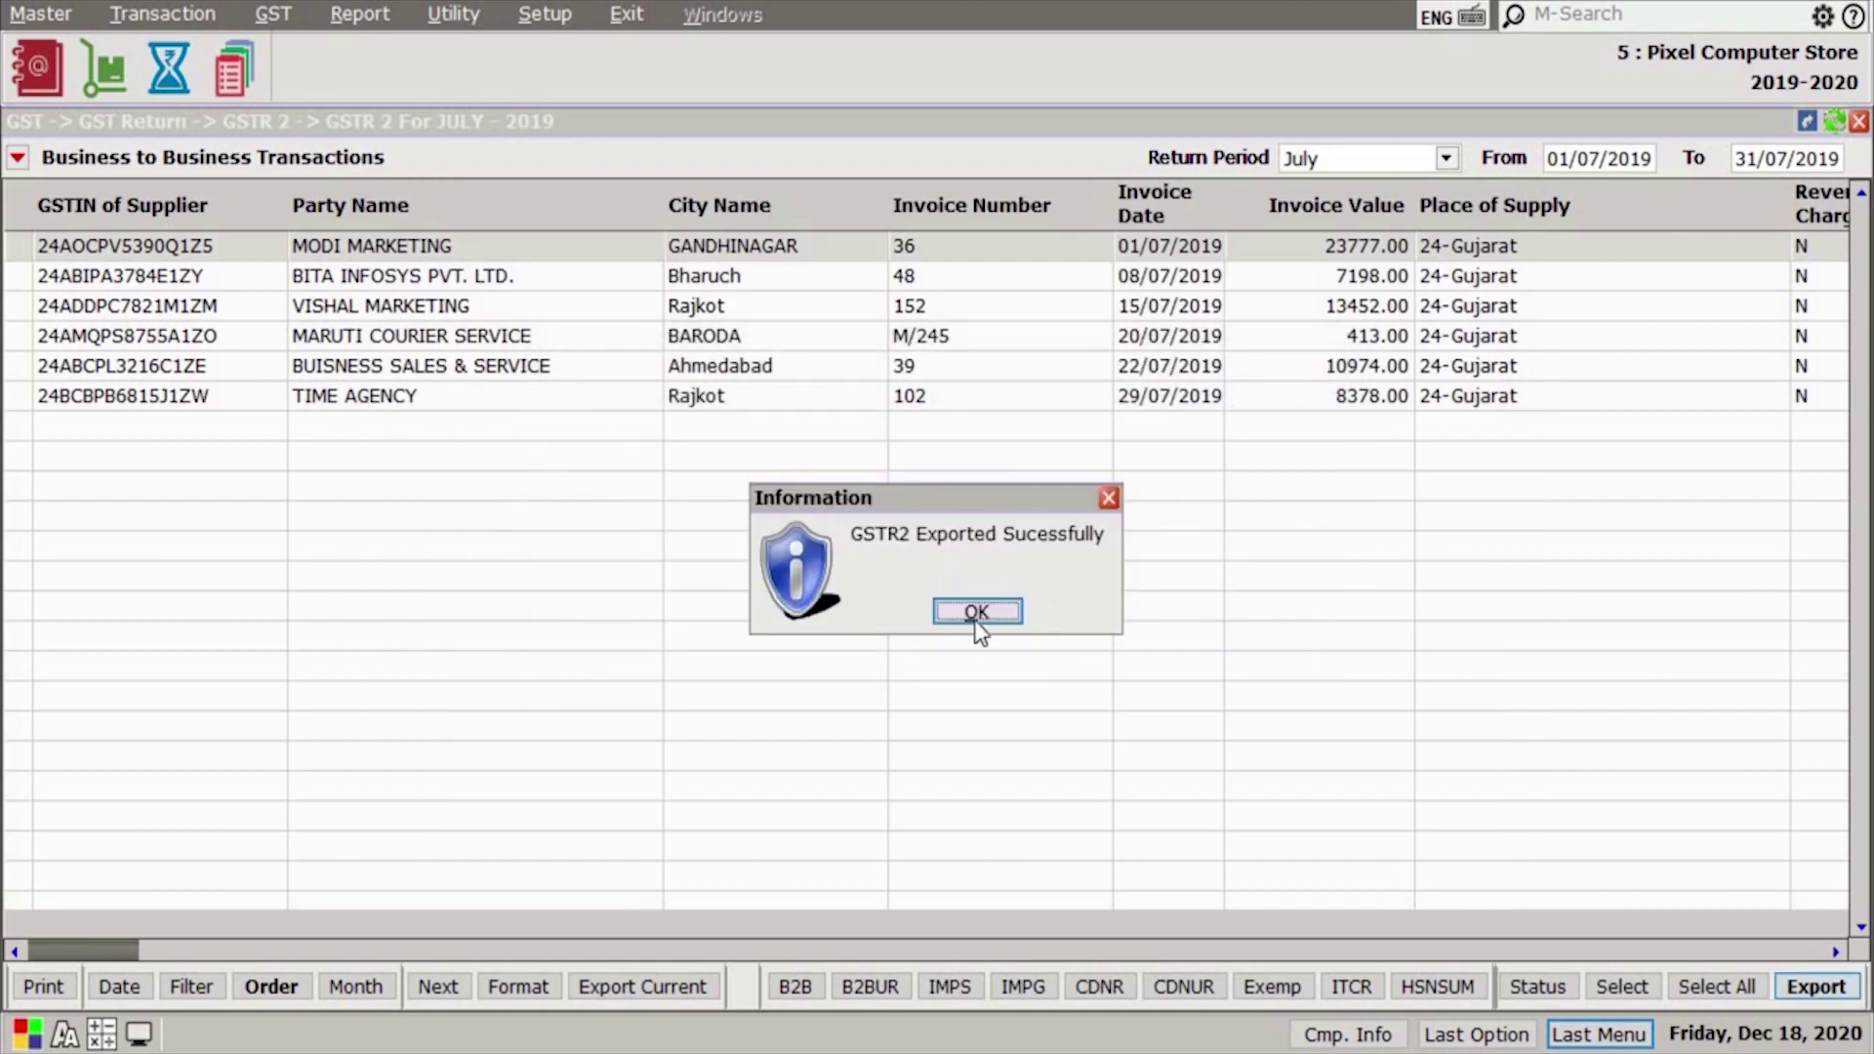
{"action": "left_click", "coordinate": [976, 612]}
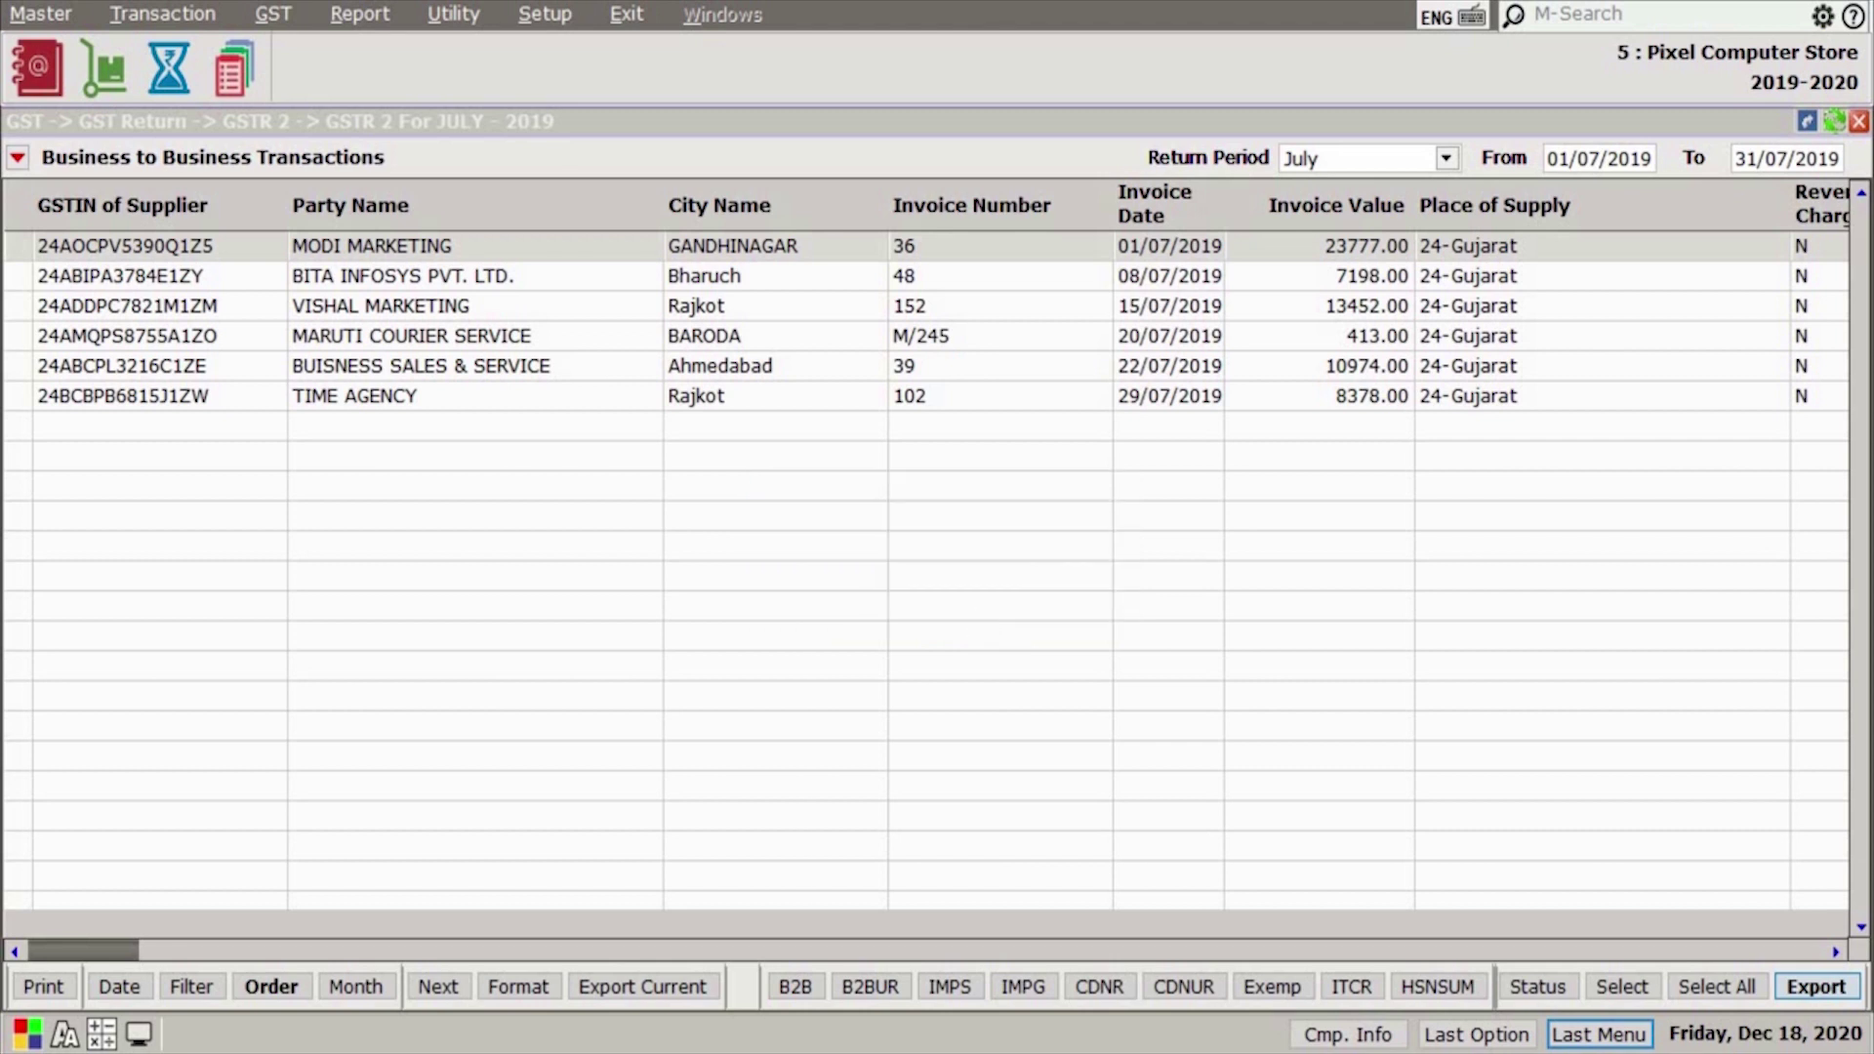
{"action": "key", "text": "Escape"}
Open the GSTR-9 return for 2019-2020 and dismiss its attention notice.
{"action": "left_click", "coordinate": [275, 13]}
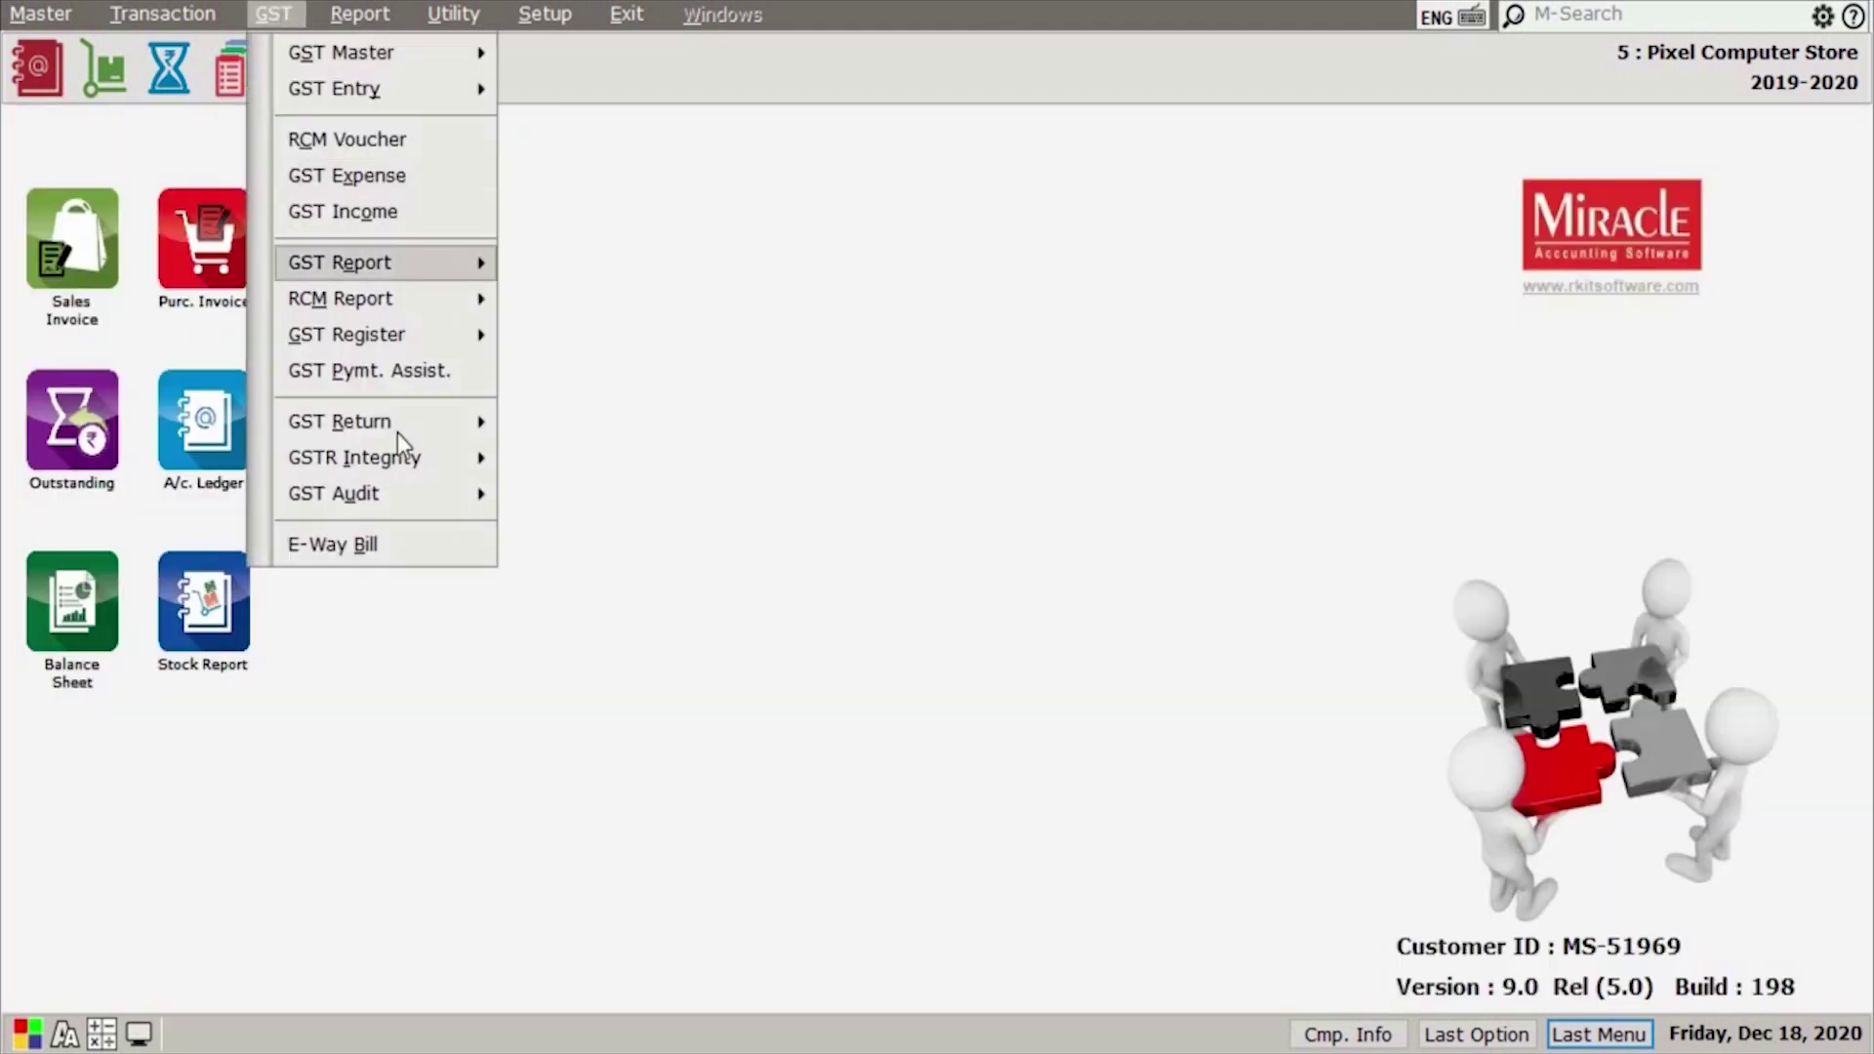
{"action": "mouse_move", "coordinate": [397, 424]}
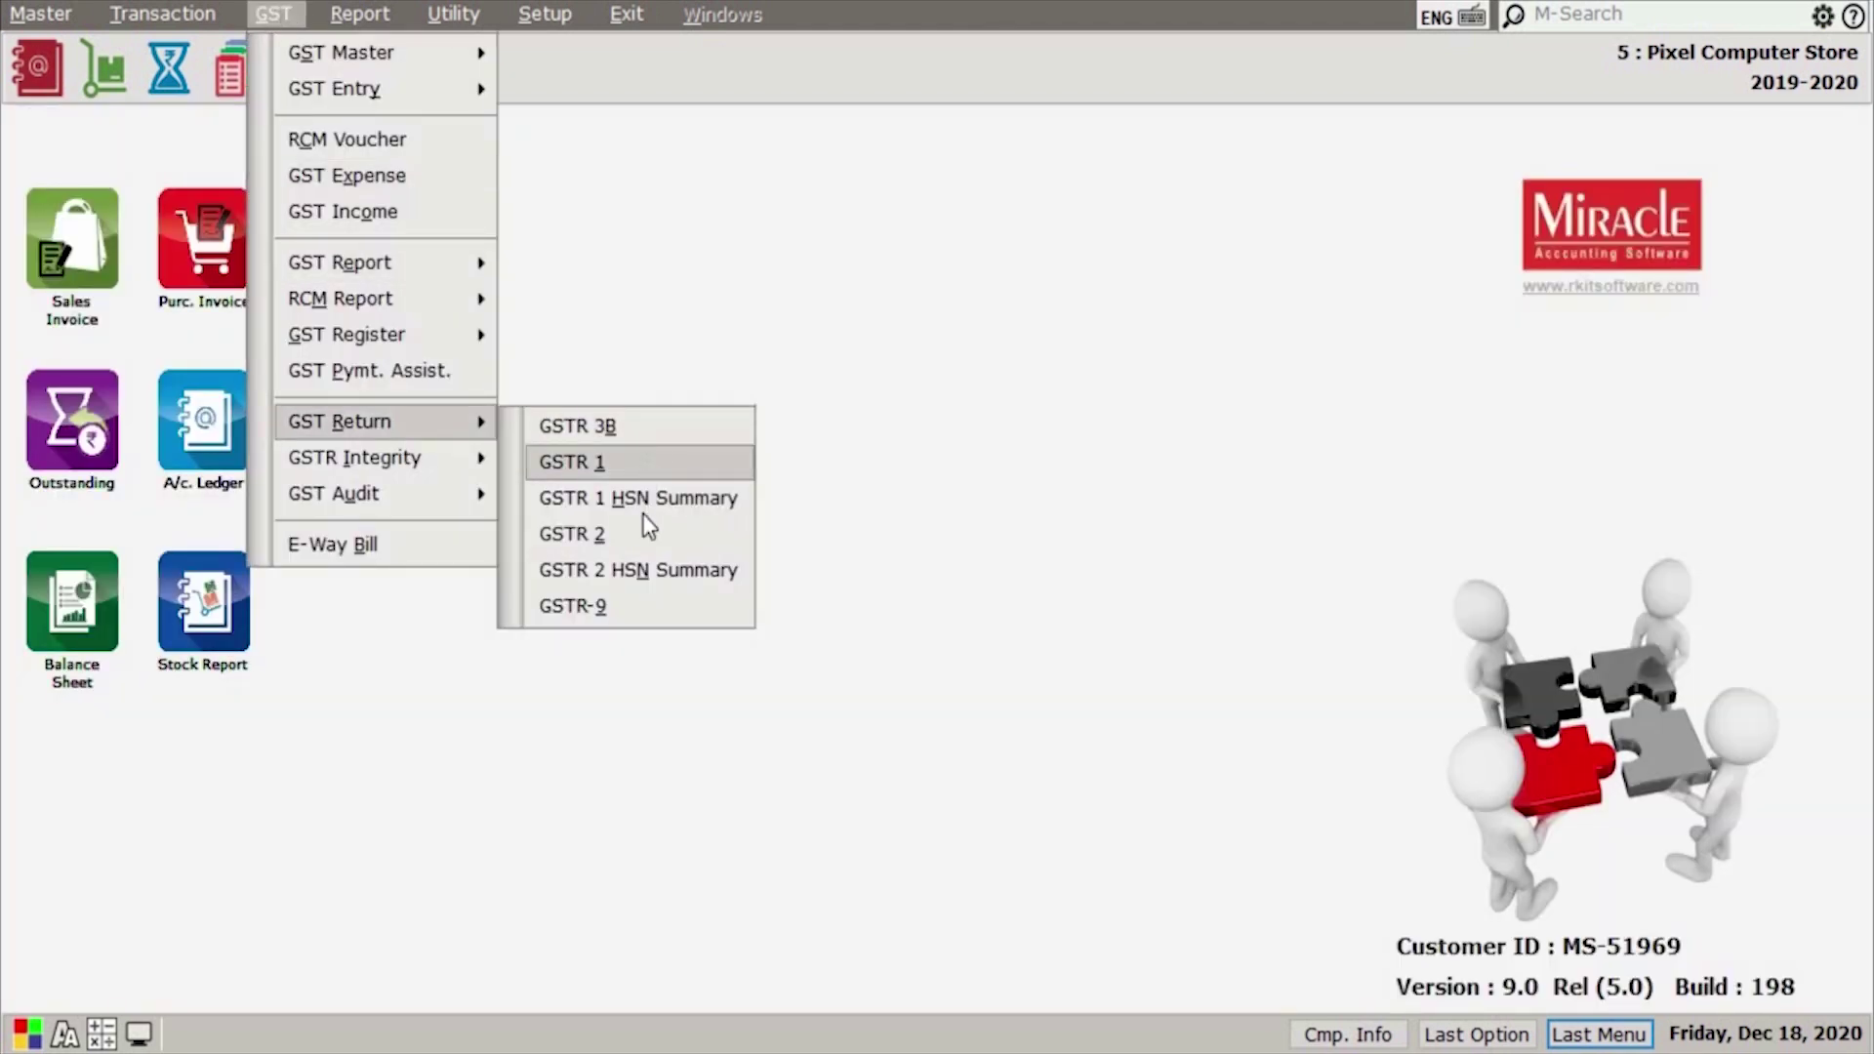
{"action": "left_click", "coordinate": [642, 605]}
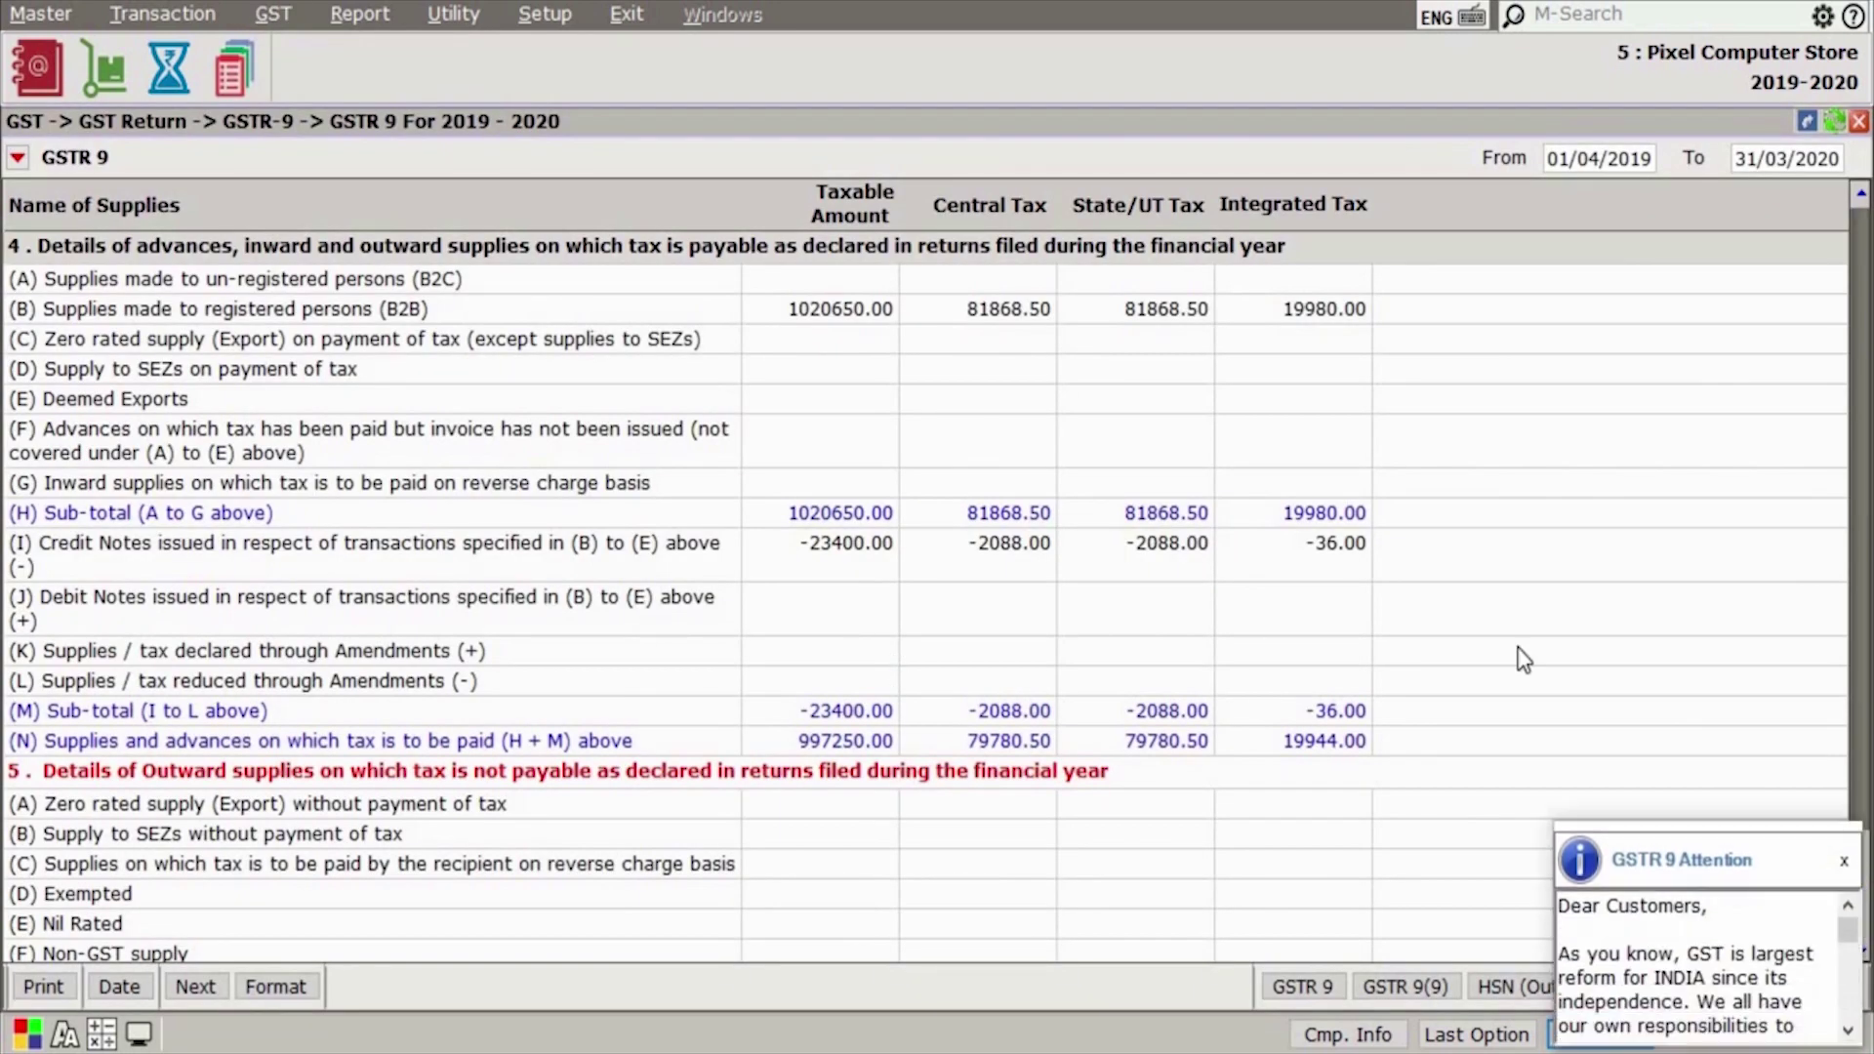
{"action": "left_click", "coordinate": [1840, 711]}
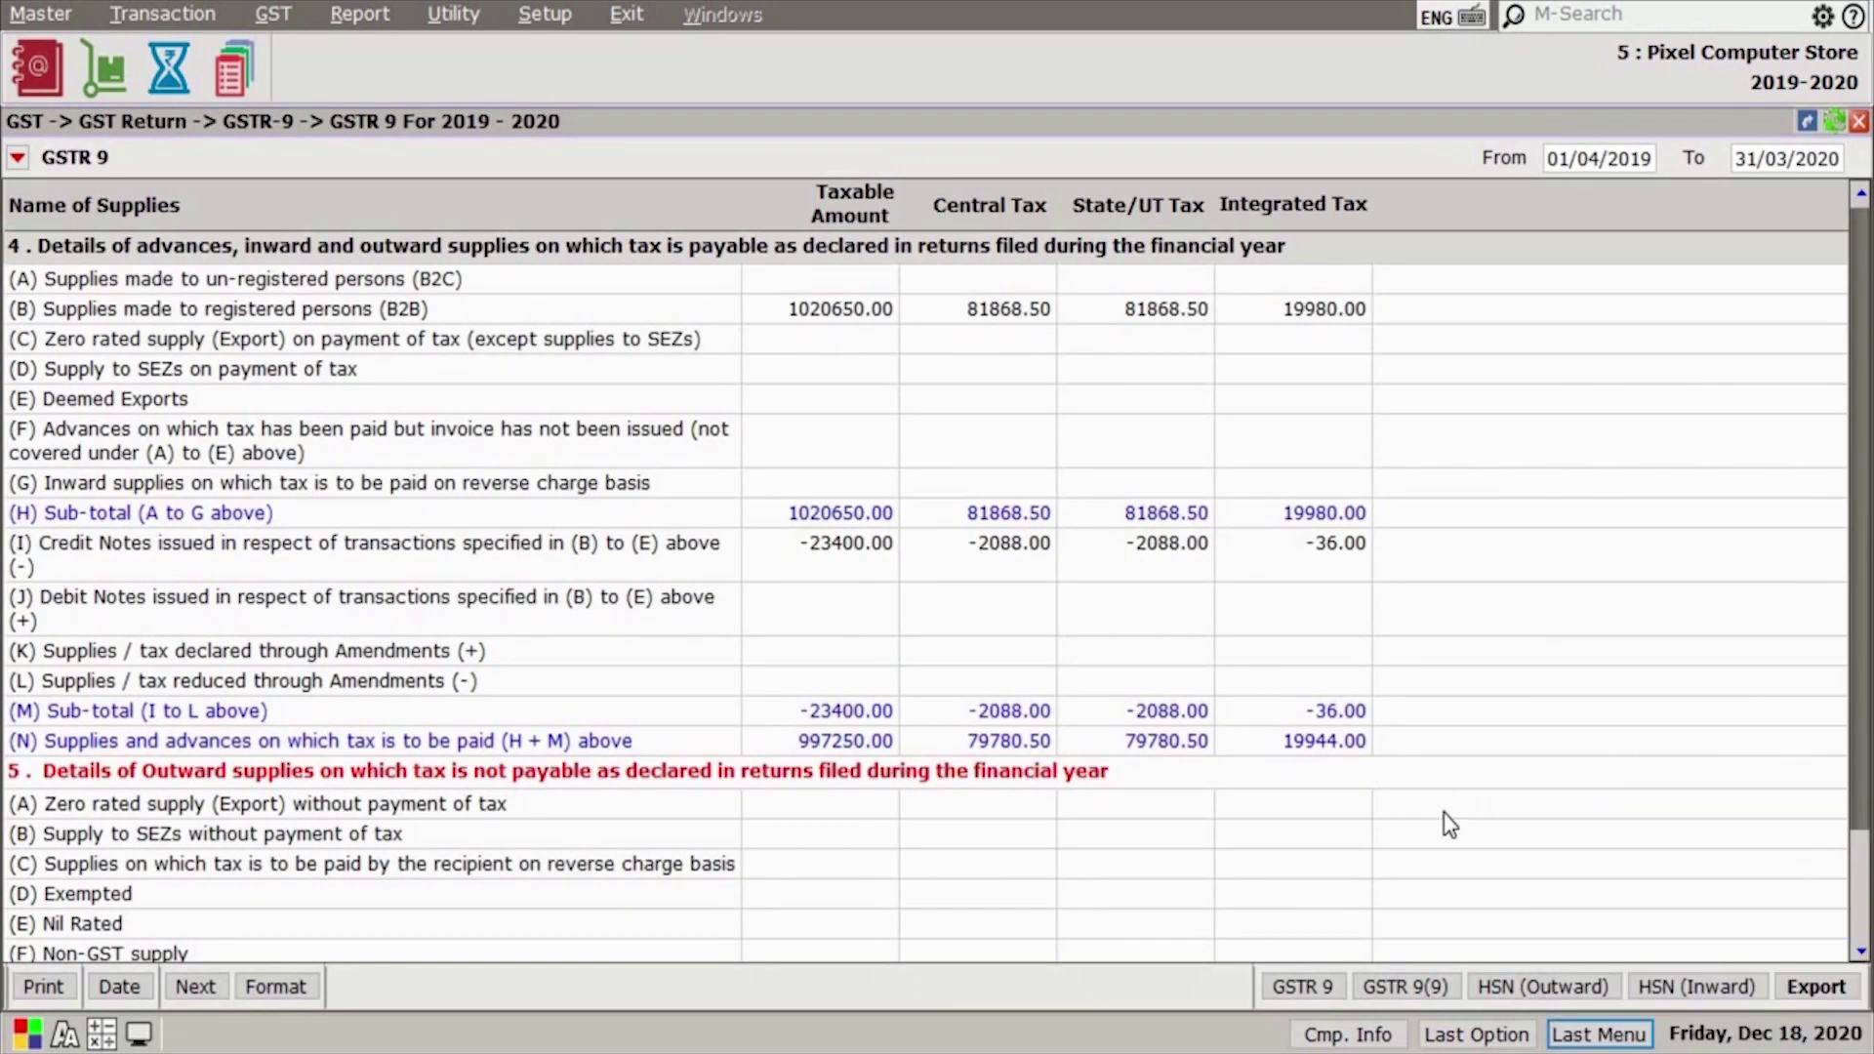
Export GSTR 9 in Excel format as GSTR9_2019-20 to F:\MirReport\2019-2020 and close the return.
{"action": "left_click", "coordinate": [1800, 983]}
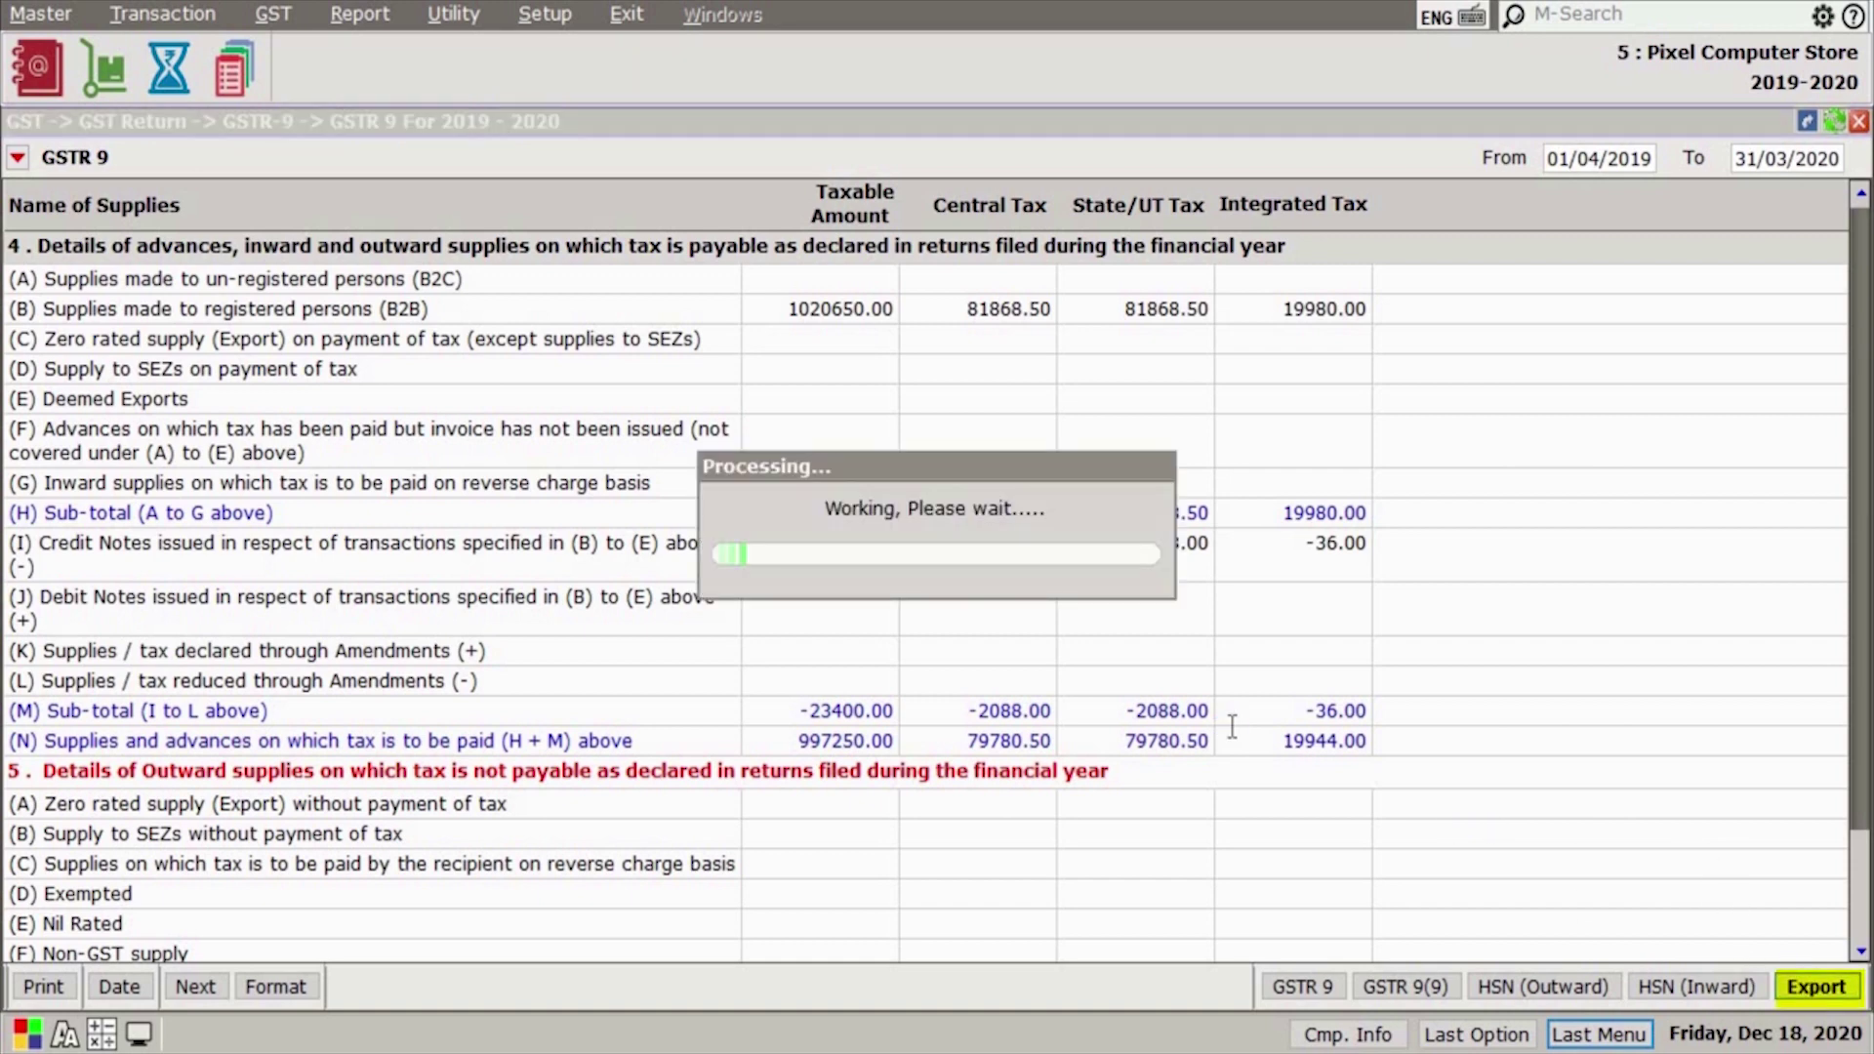
{"action": "left_click", "coordinate": [862, 790]}
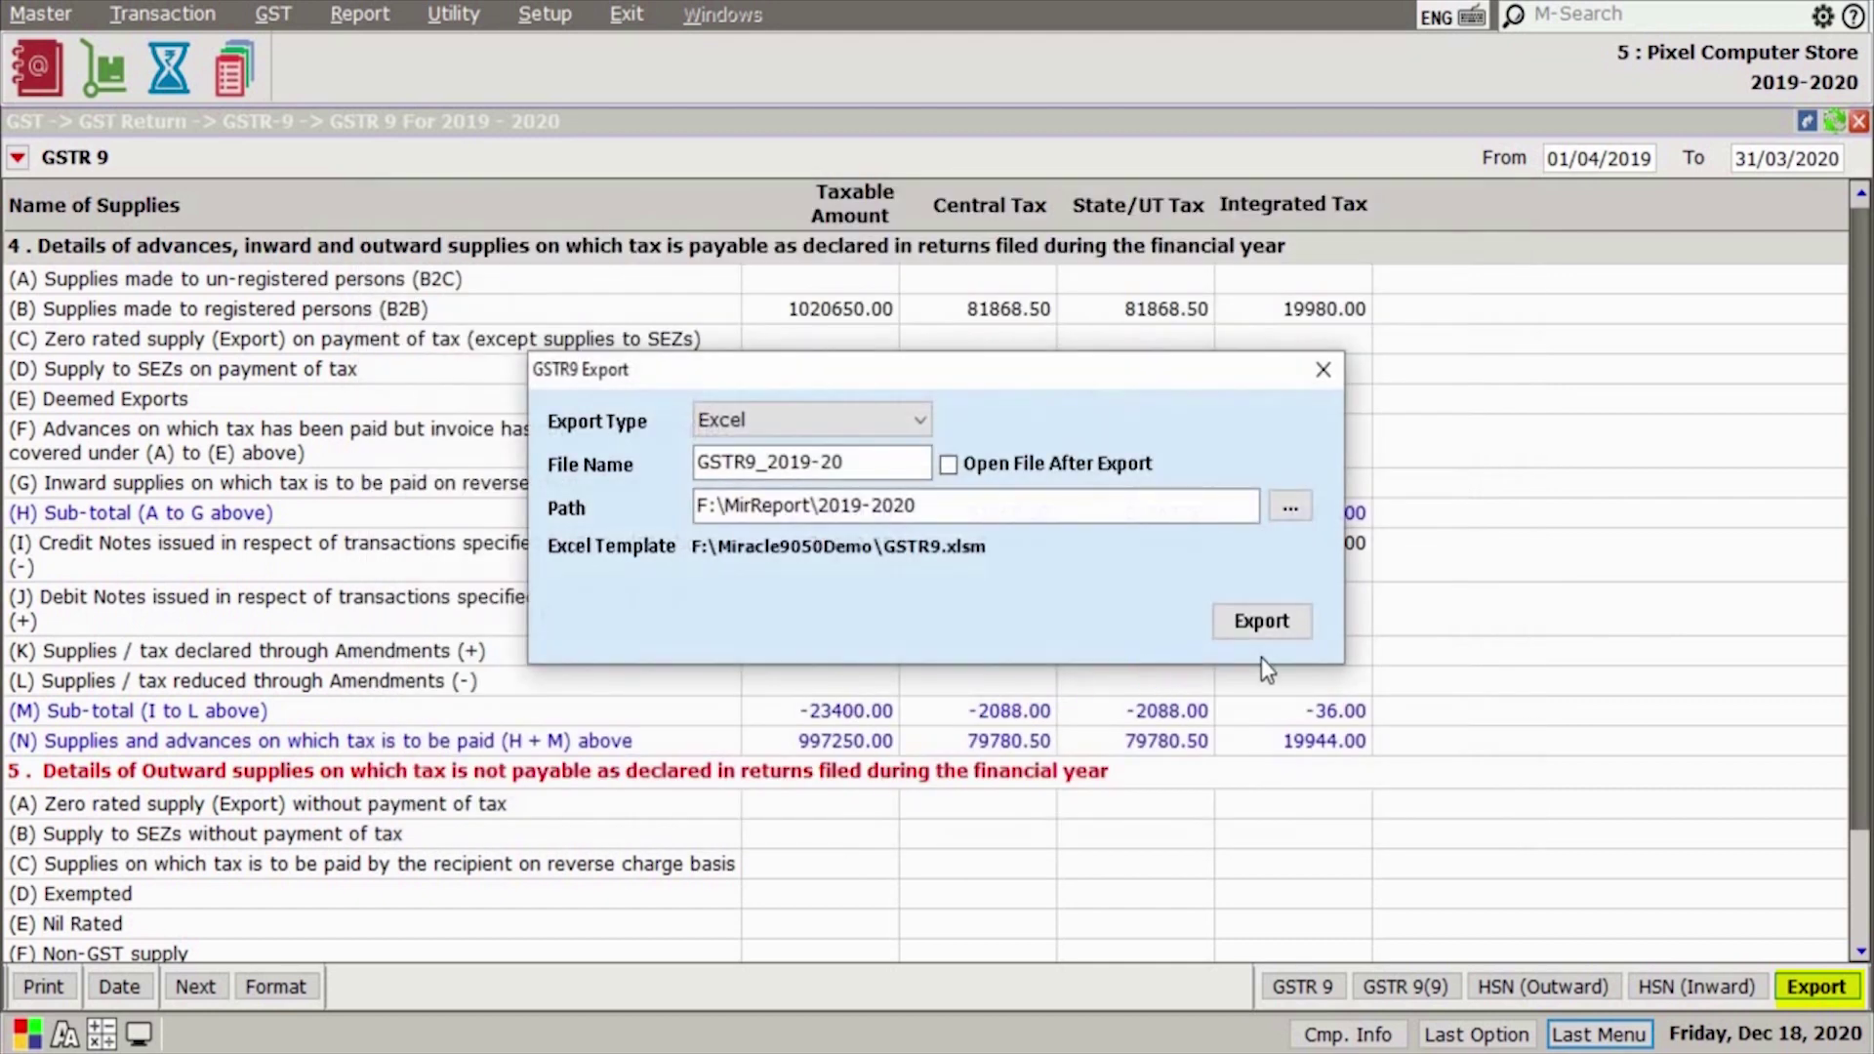
{"action": "left_click", "coordinate": [1298, 622]}
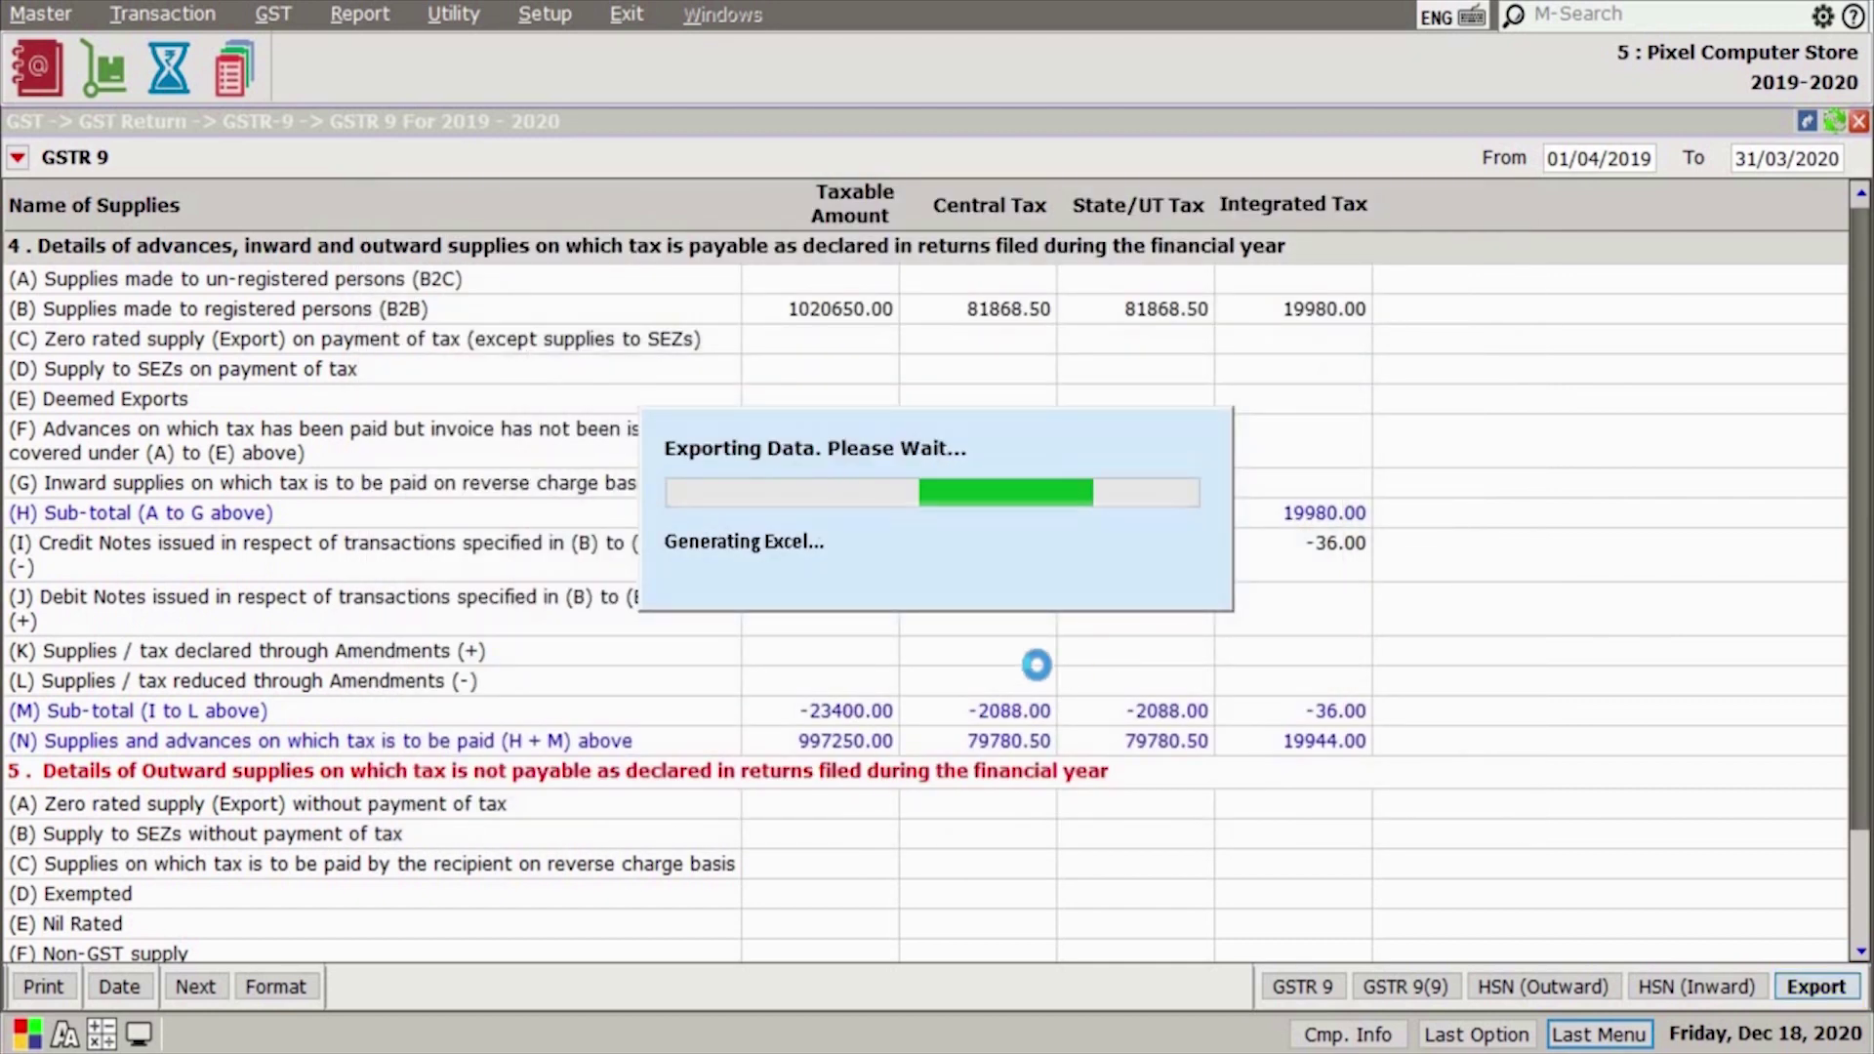
{"action": "left_click", "coordinate": [975, 611]}
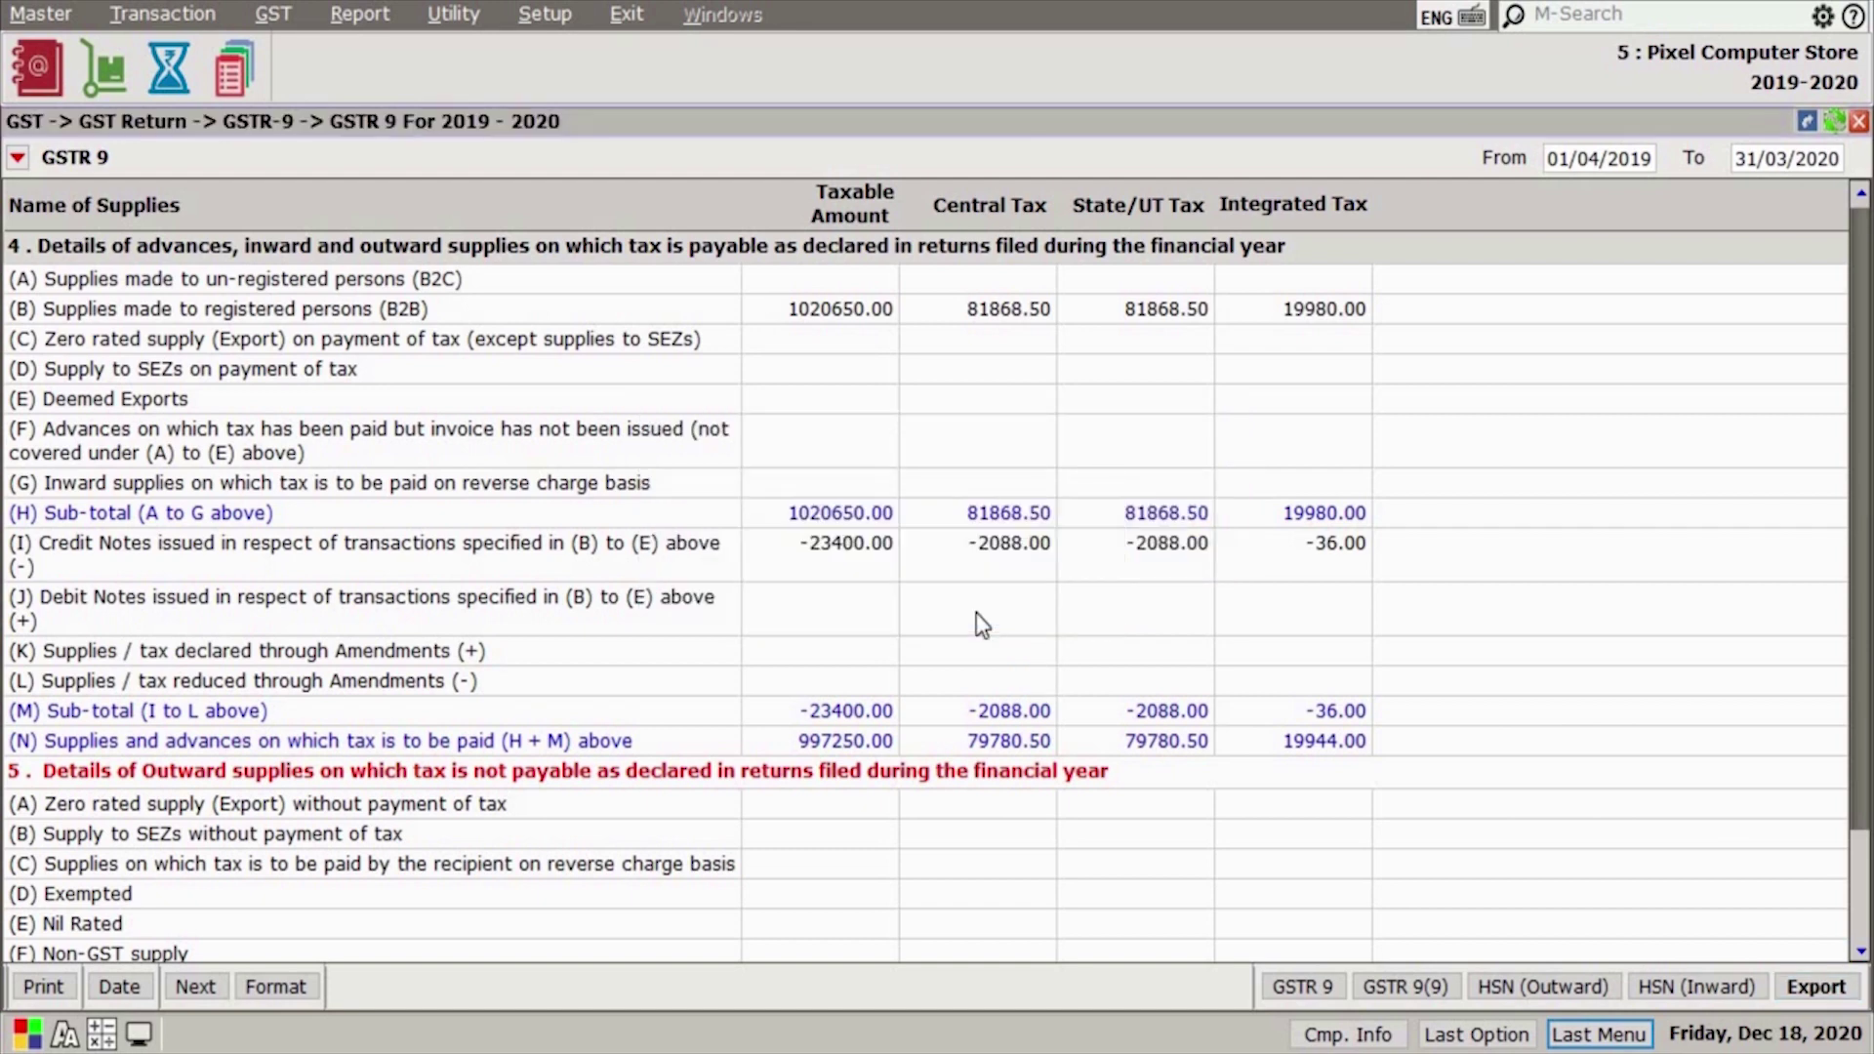
{"action": "key", "text": "Escape"}
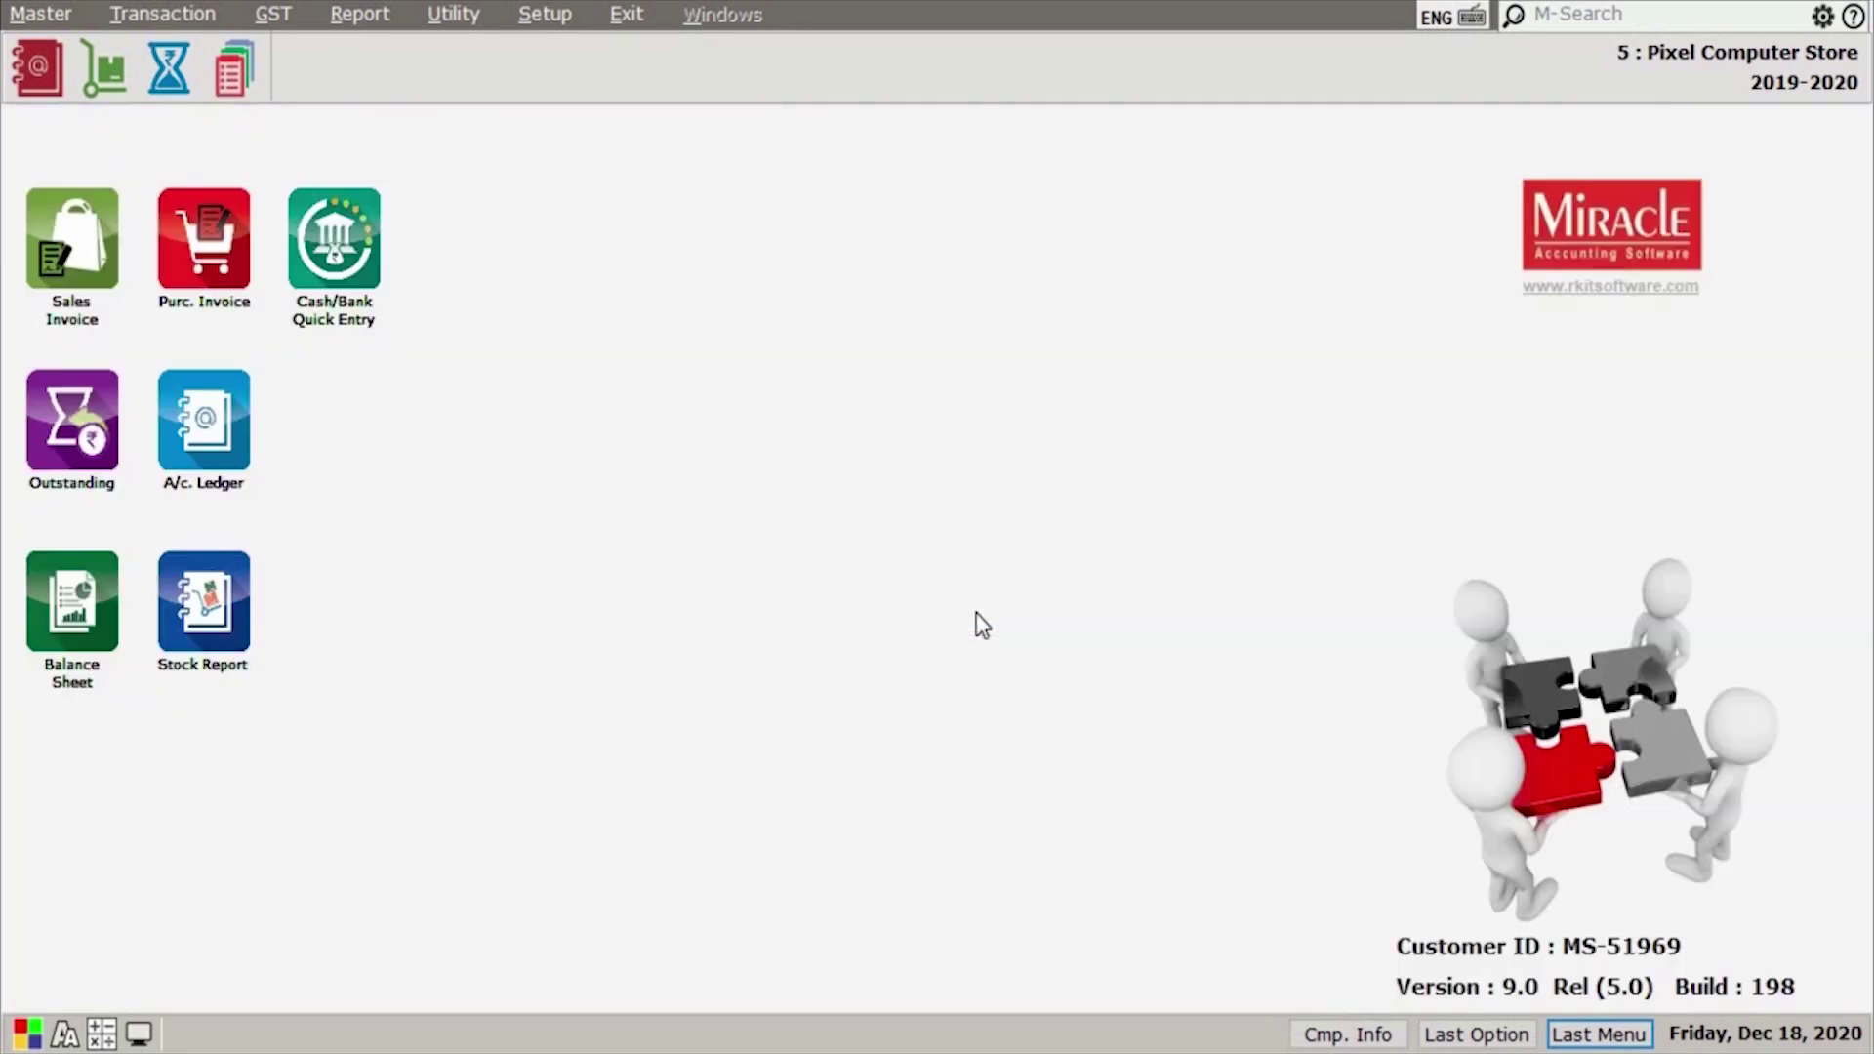
Bring up the available GST Audit reports.
{"action": "left_click", "coordinate": [299, 15]}
{"action": "mouse_move", "coordinate": [431, 495]}
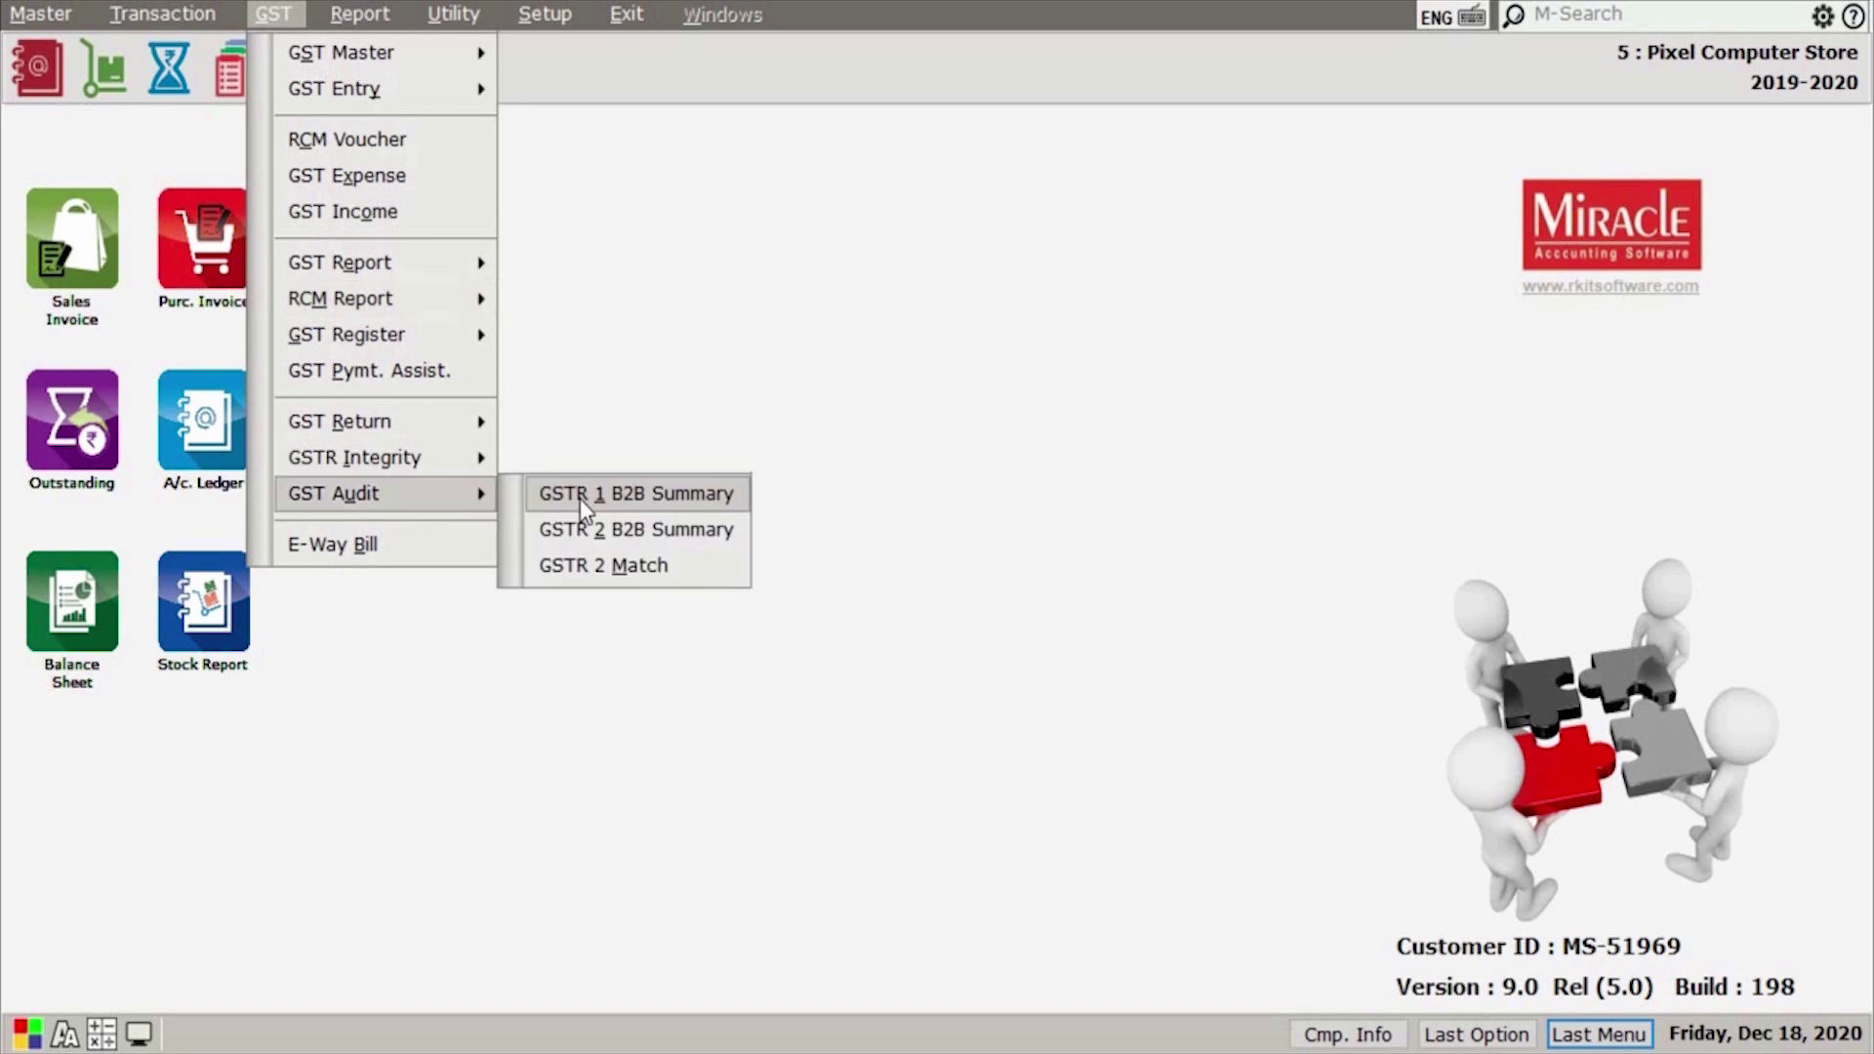